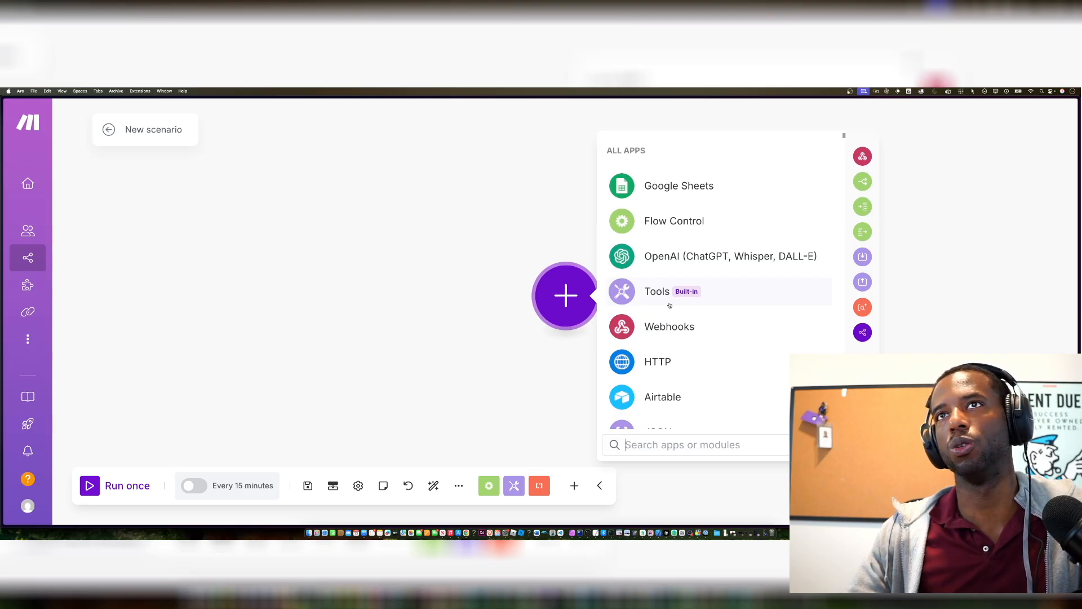
left_click(687, 425)
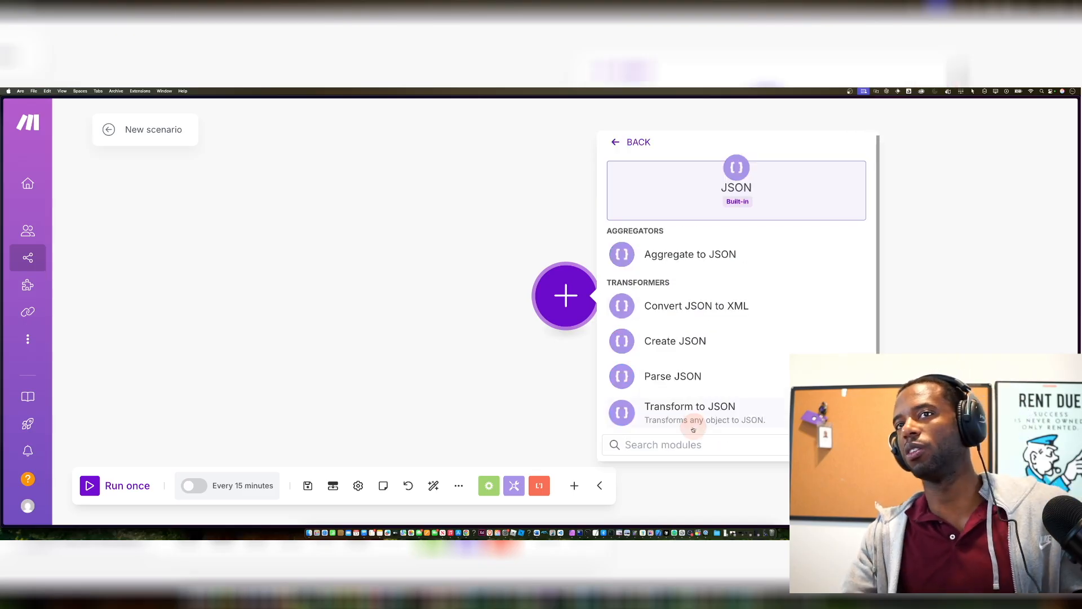
type("youtub")
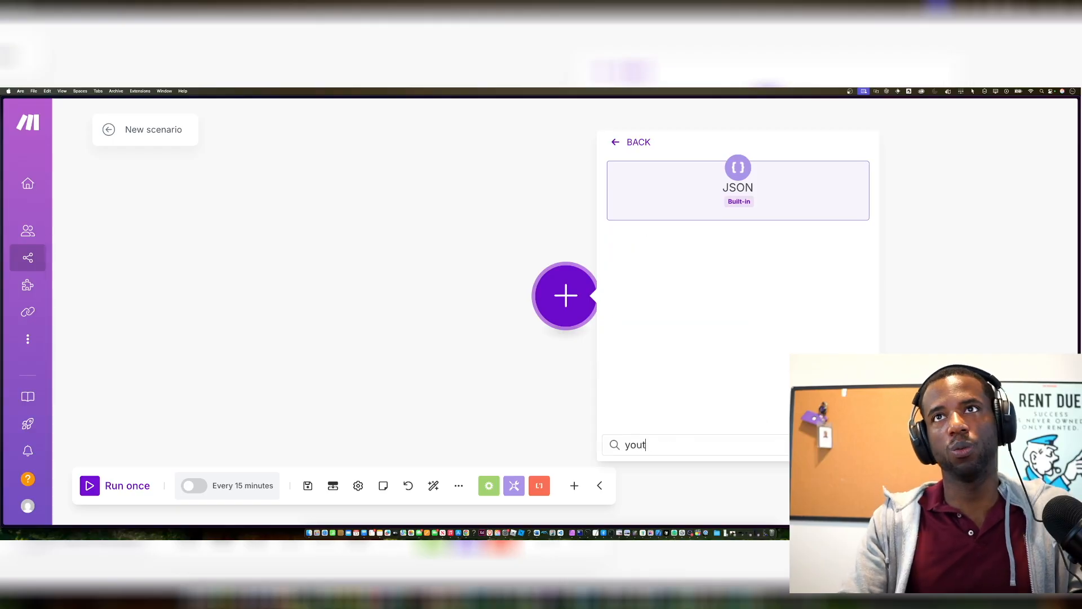
key("BackSpace")
key("BackSpace")
key("BackSpace")
key("BackSpace")
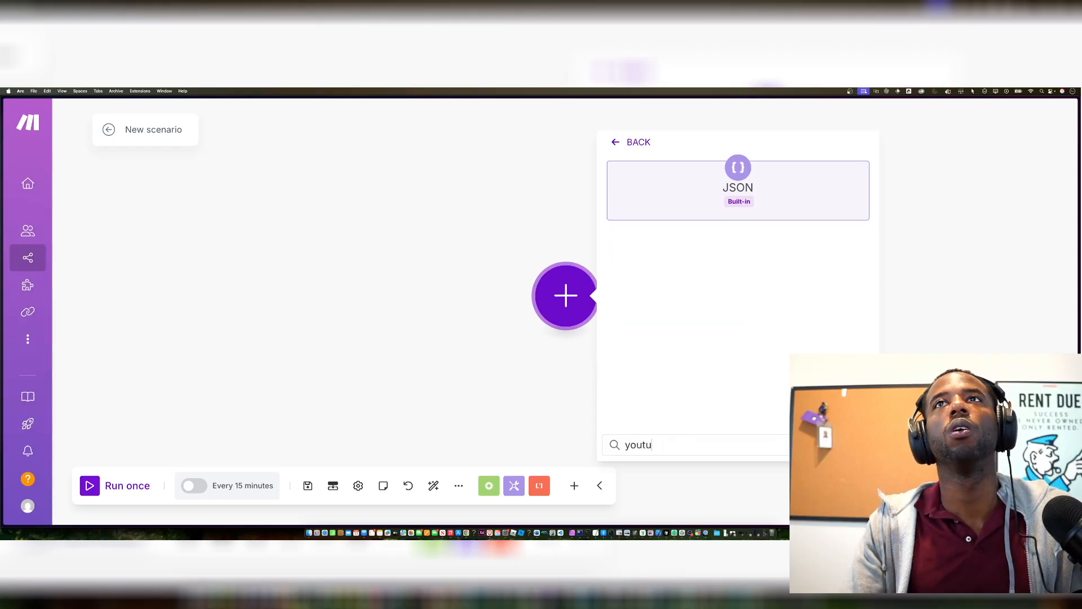
left_click(630, 140)
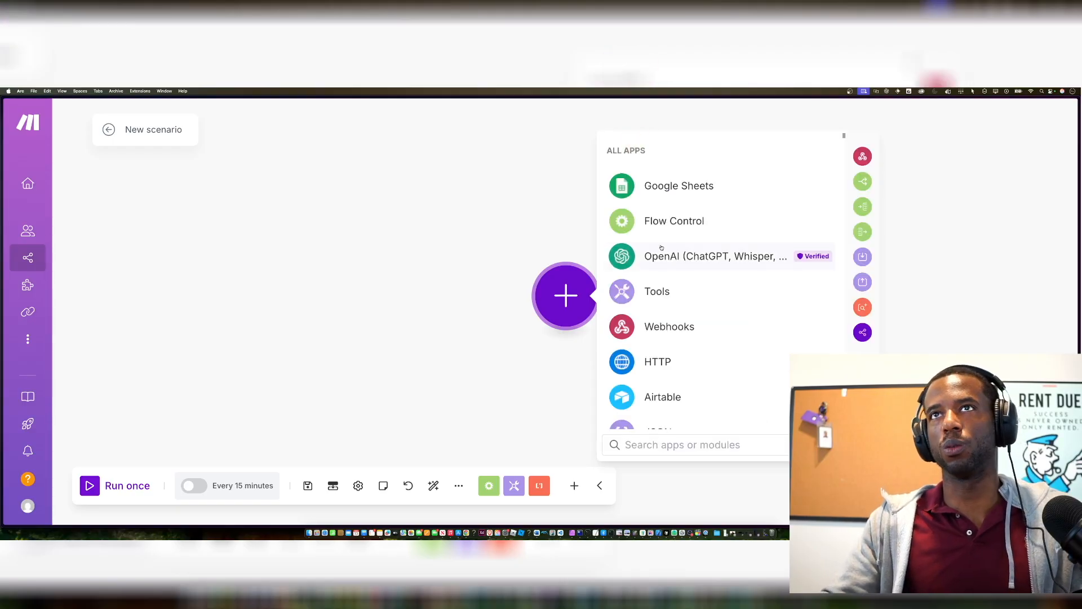
- Search the apps for "youtube" and add YouTube's Watch Videos by Search trigger as the first module
type("youtube")
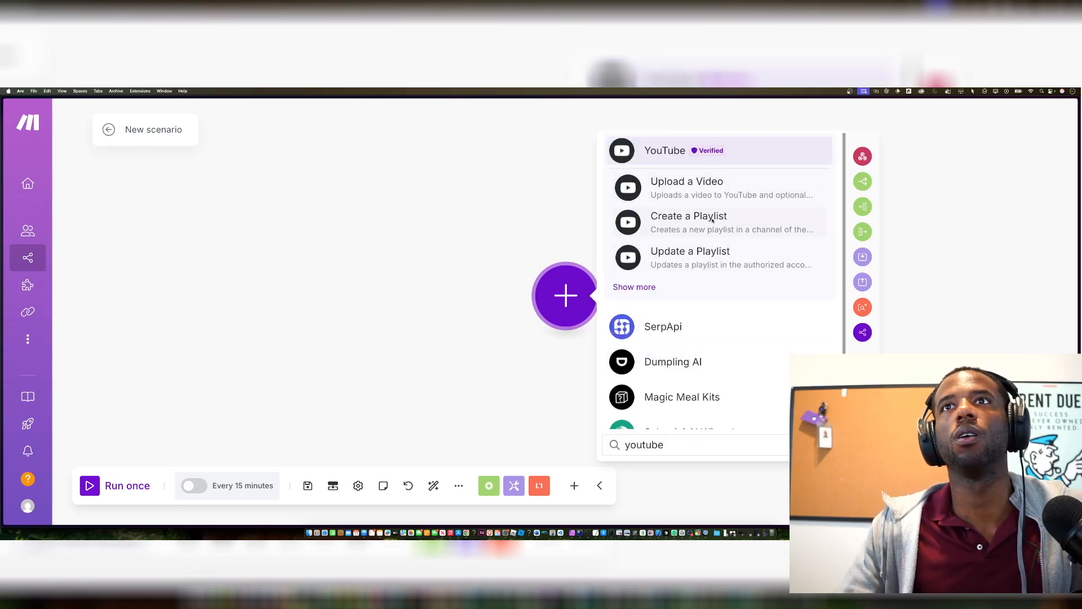
left_click(641, 287)
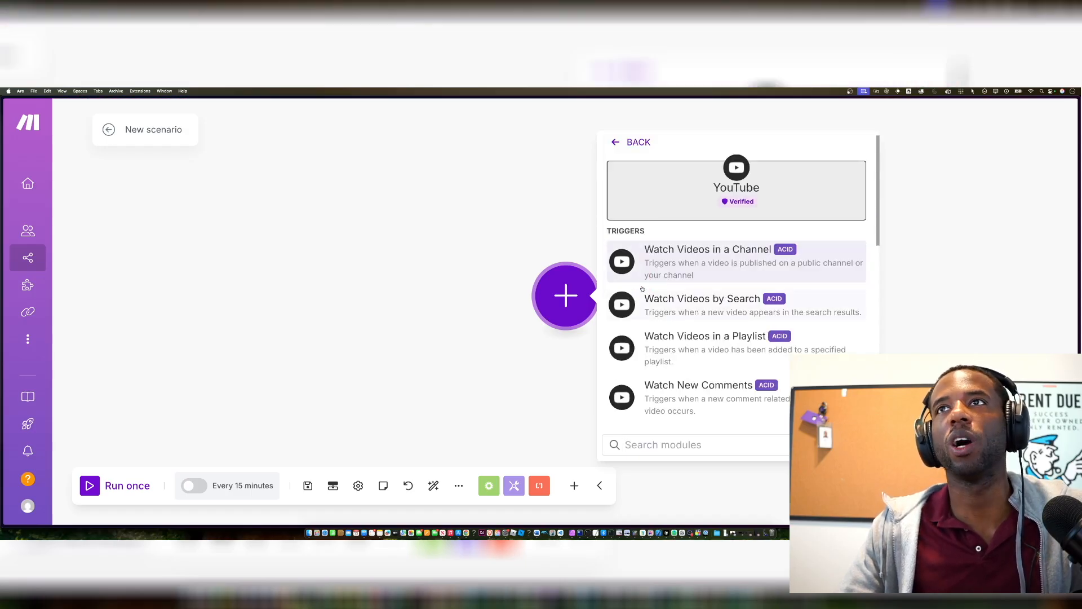
left_click(642, 293)
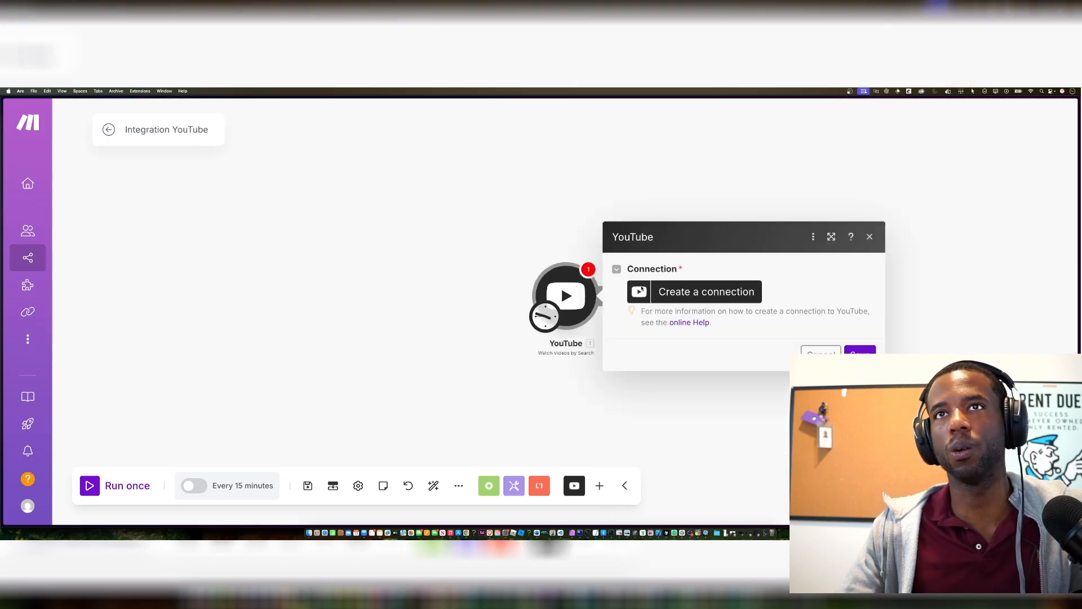
- Create the connection "My YouTube connection" for the module, accepting YouTube's Terms of Service and the Google Privacy Policy
left_click(654, 302)
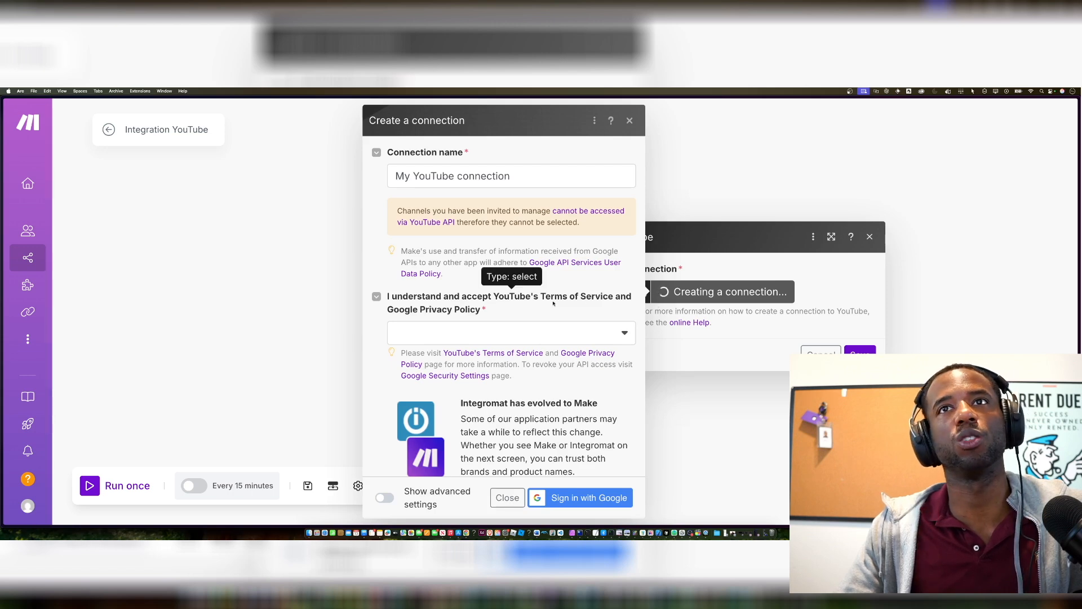
left_click(577, 338)
left_click(577, 354)
scroll(577, 354, "down", 1)
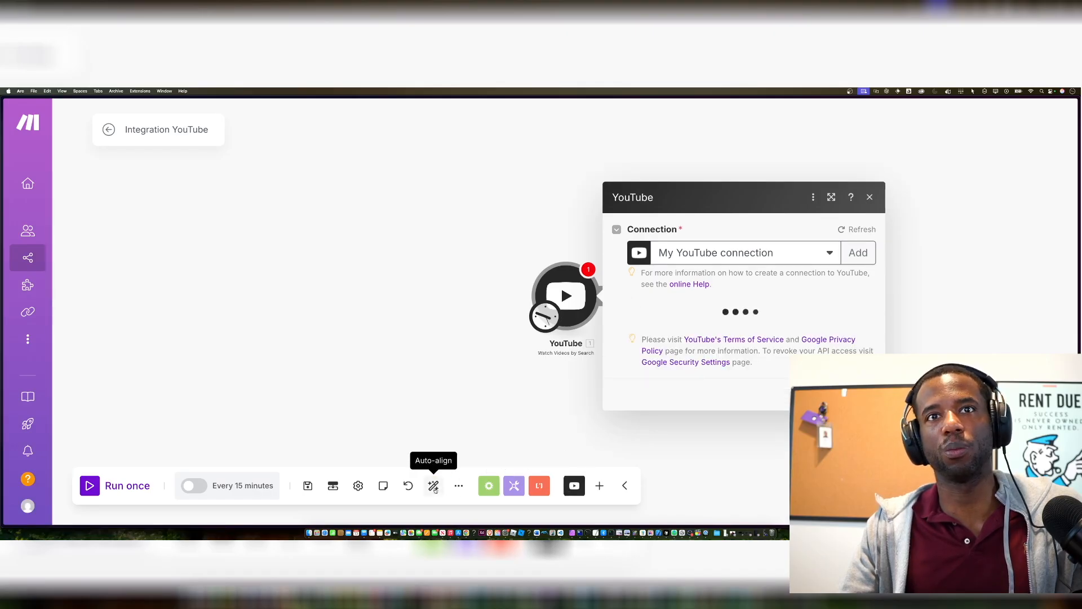
- Save the scenario anyway, with the YouTube module not yet set up
left_click(302, 484)
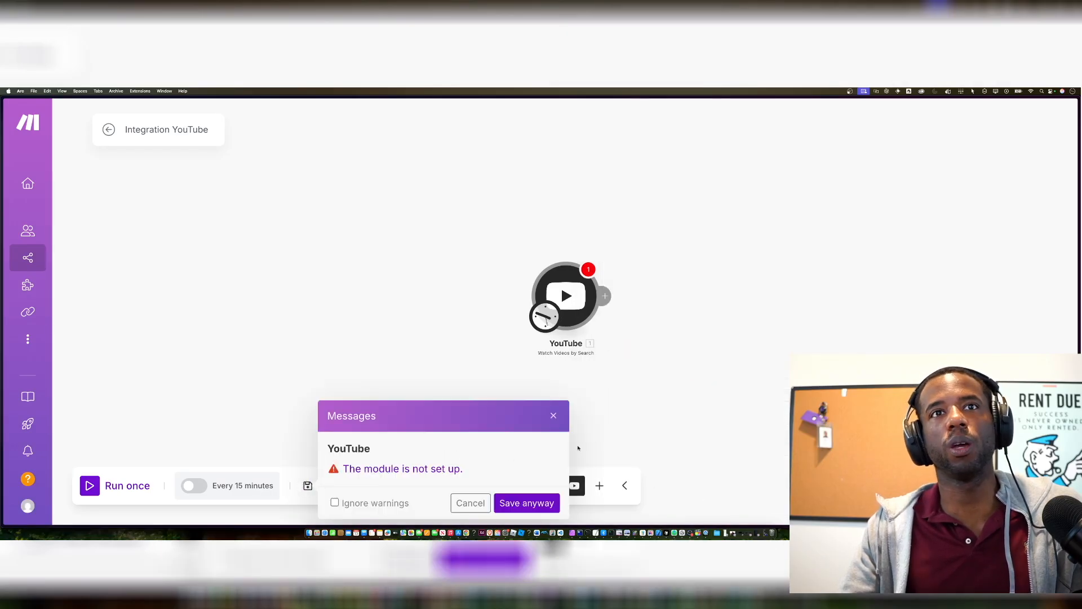
left_click(553, 413)
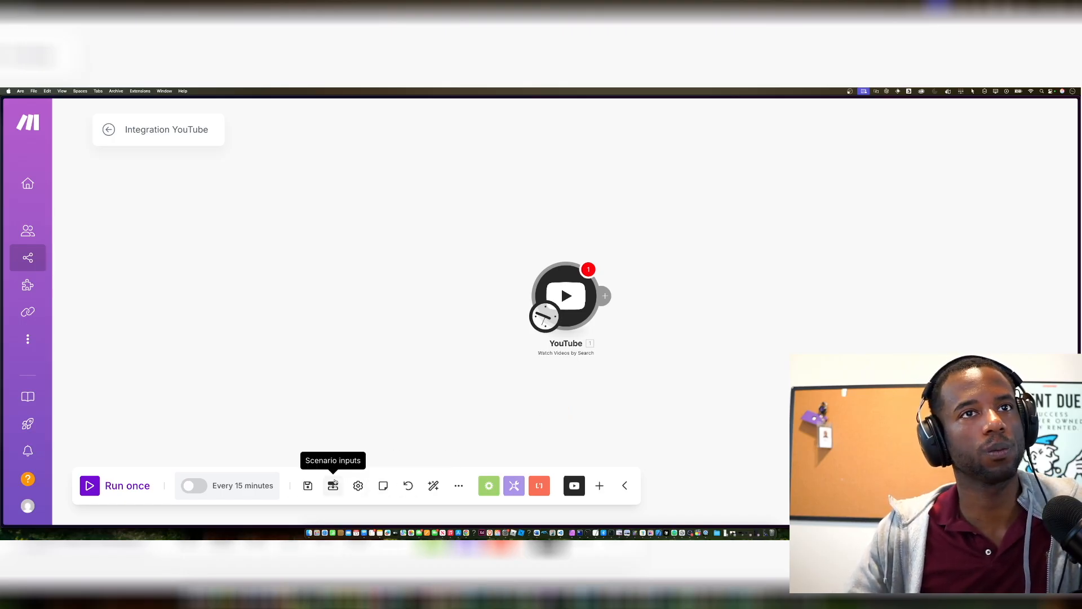
left_click(308, 485)
left_click(536, 502)
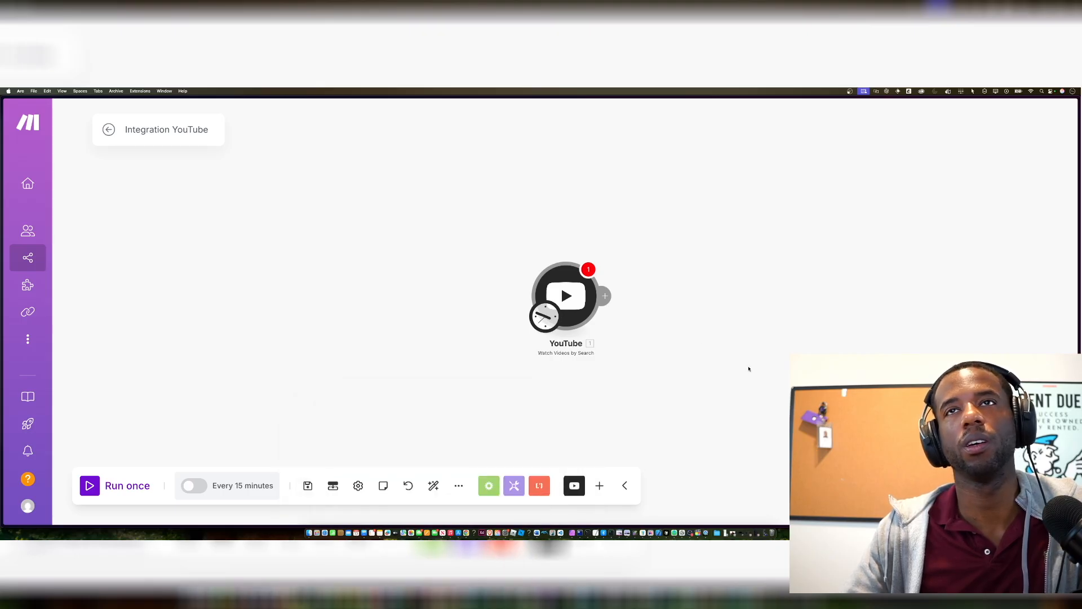
- Examine the YouTube module's search query, category and publication date settings, starting from its warning, and close them without changes
left_click(590, 271)
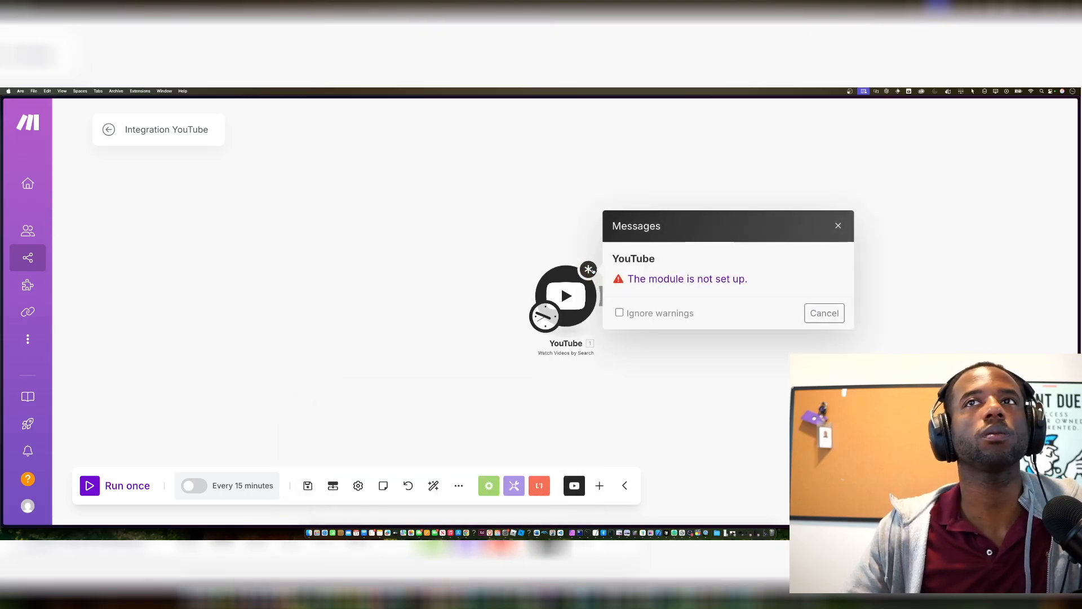
left_click(701, 279)
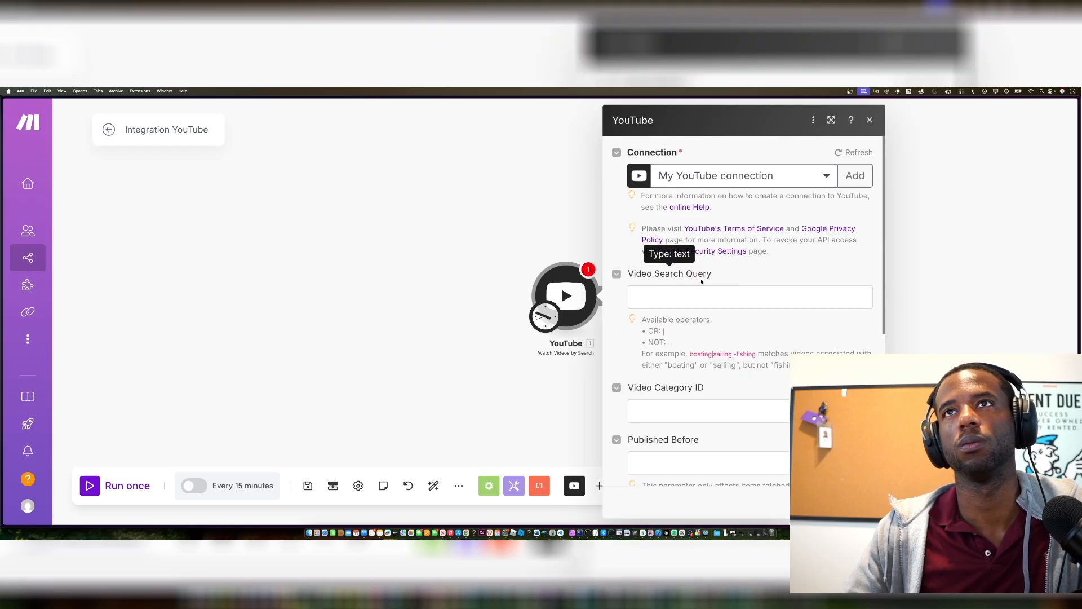
left_click(678, 293)
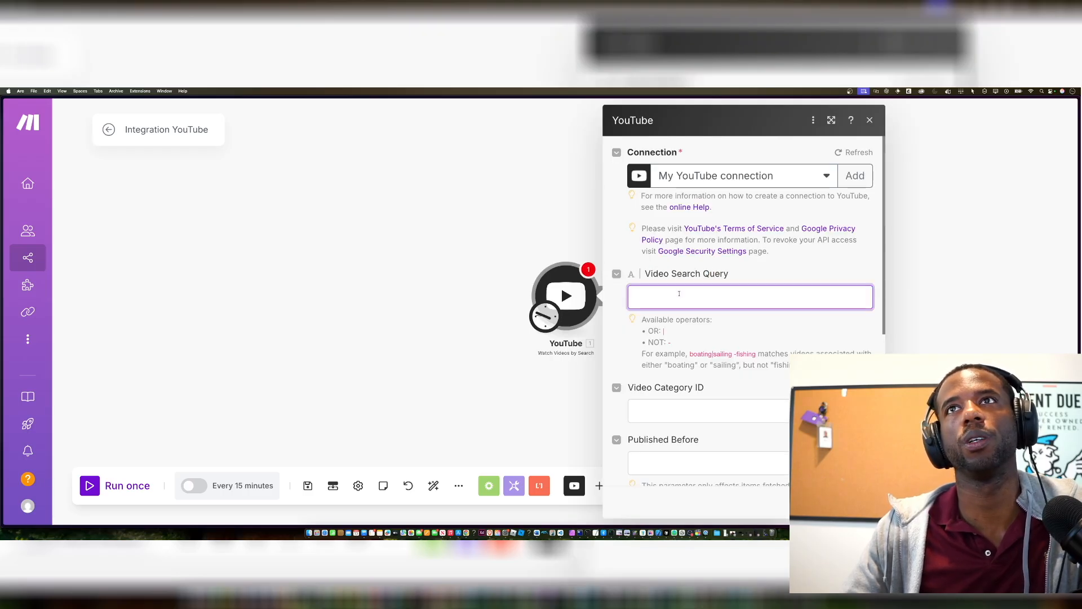
scroll(693, 327, "down", 5)
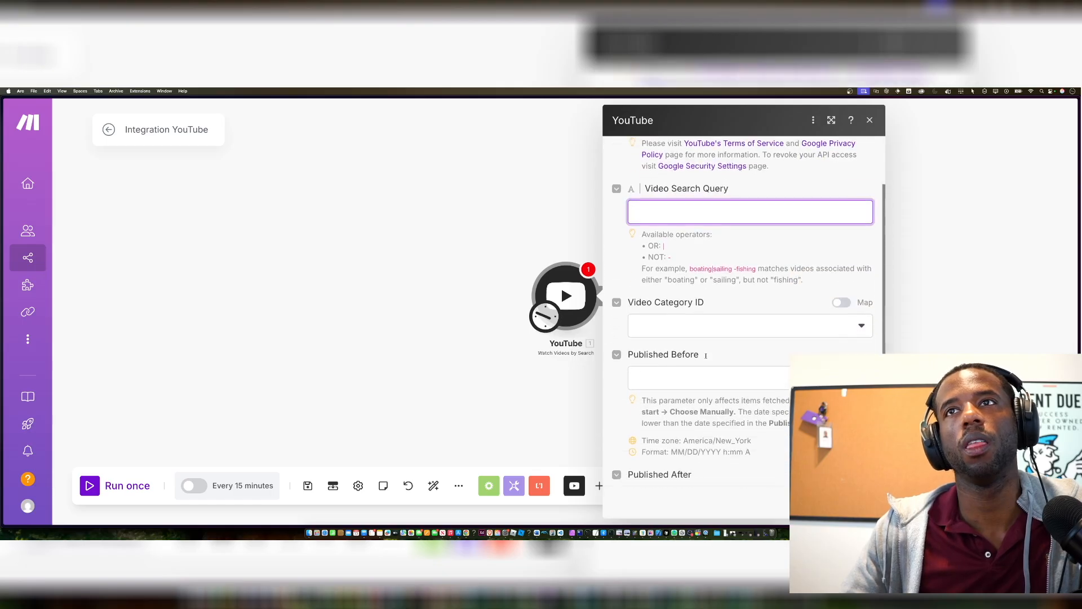
scroll(705, 358, "up", 2)
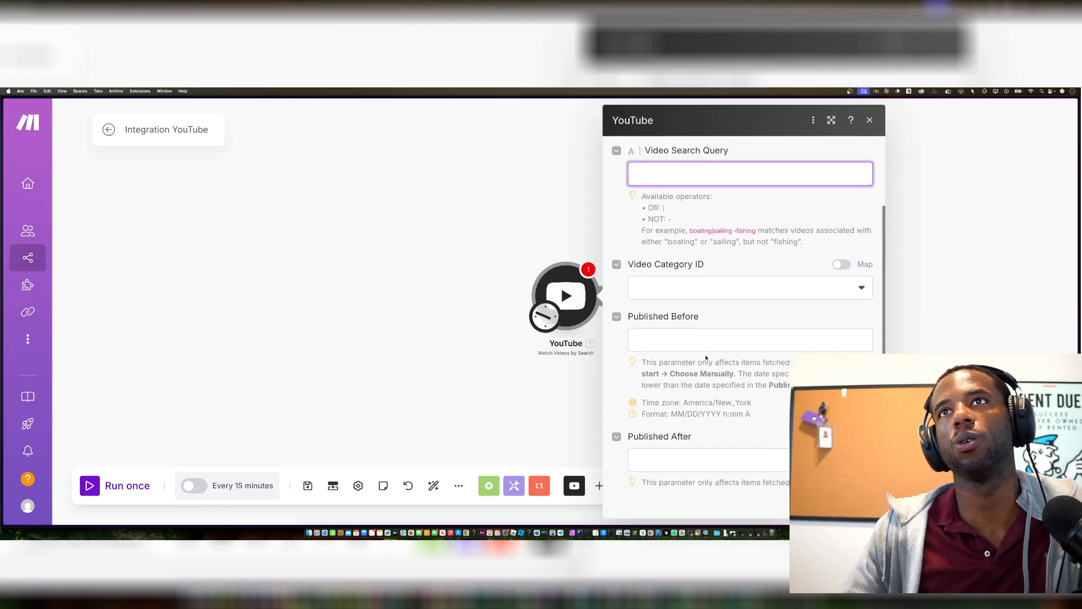
left_click(694, 288)
left_click(694, 289)
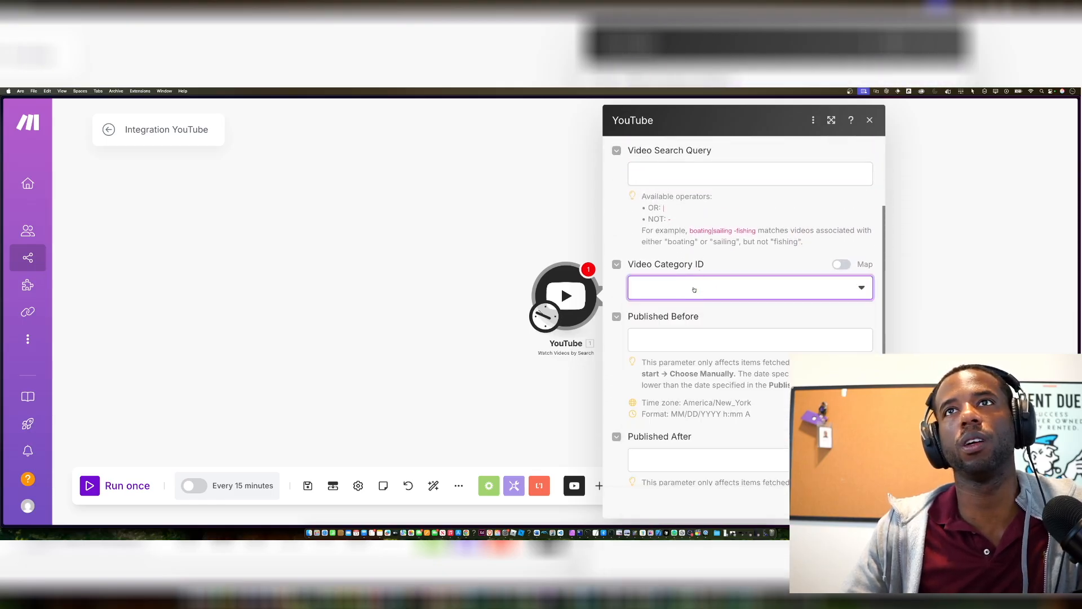
scroll(694, 289, "up", 3)
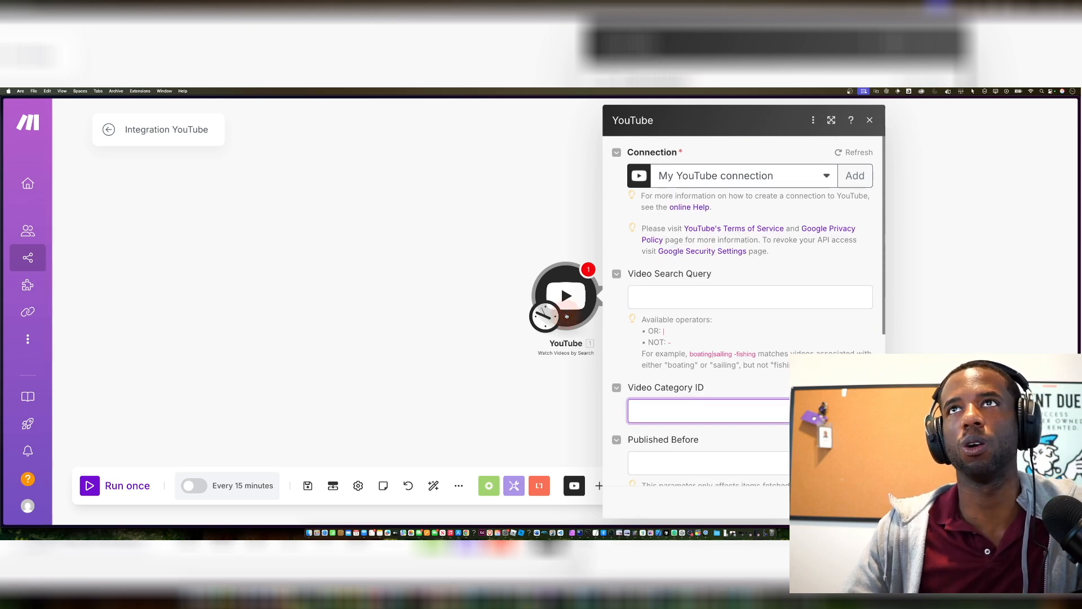
left_click(888, 115)
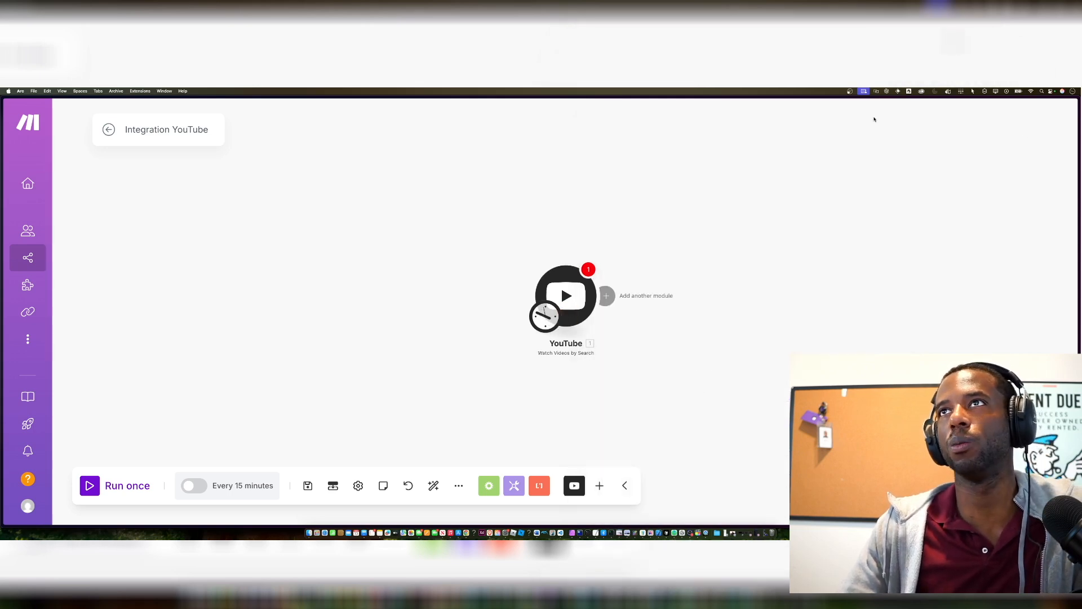
- Replace the Watch Videos by Search module with YouTube's Watch Videos in a Channel trigger
left_click_drag(606, 301, 597, 301)
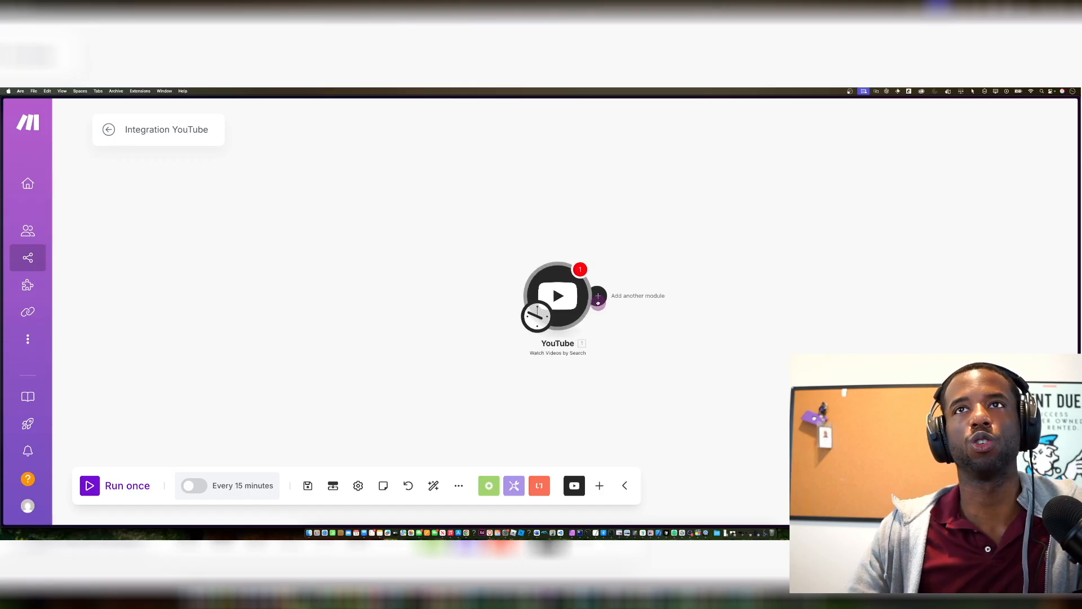
right_click(583, 308)
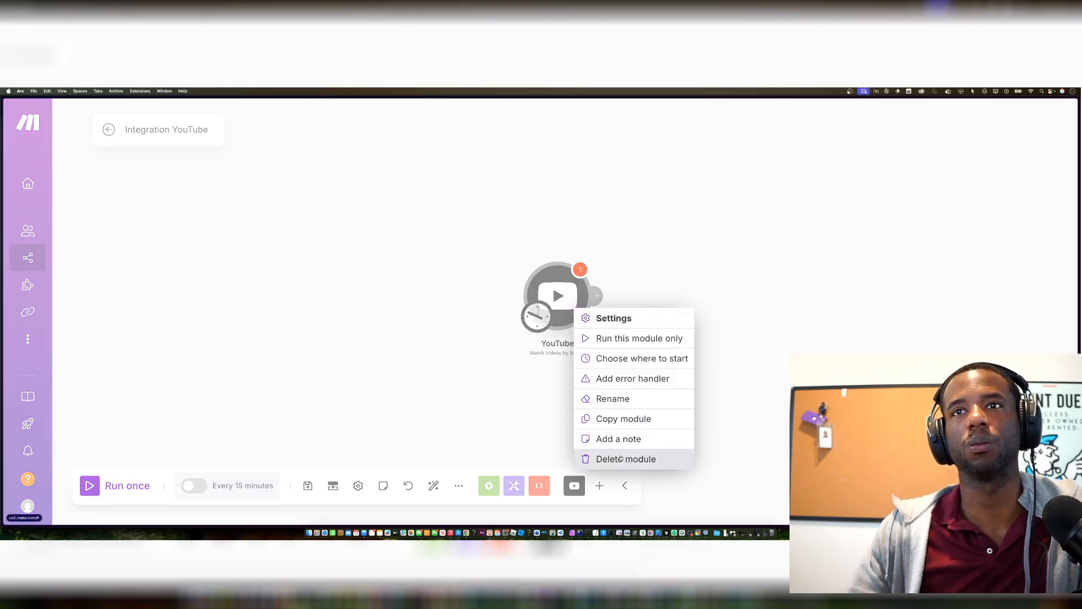
left_click(587, 454)
left_click(557, 295)
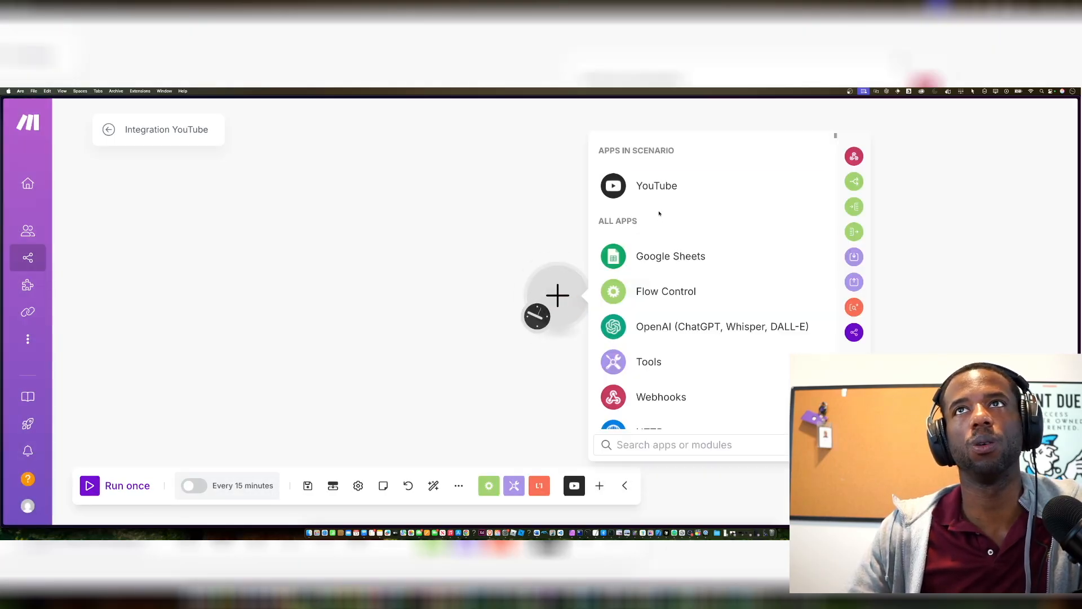
left_click(662, 188)
scroll(654, 293, "down", 2)
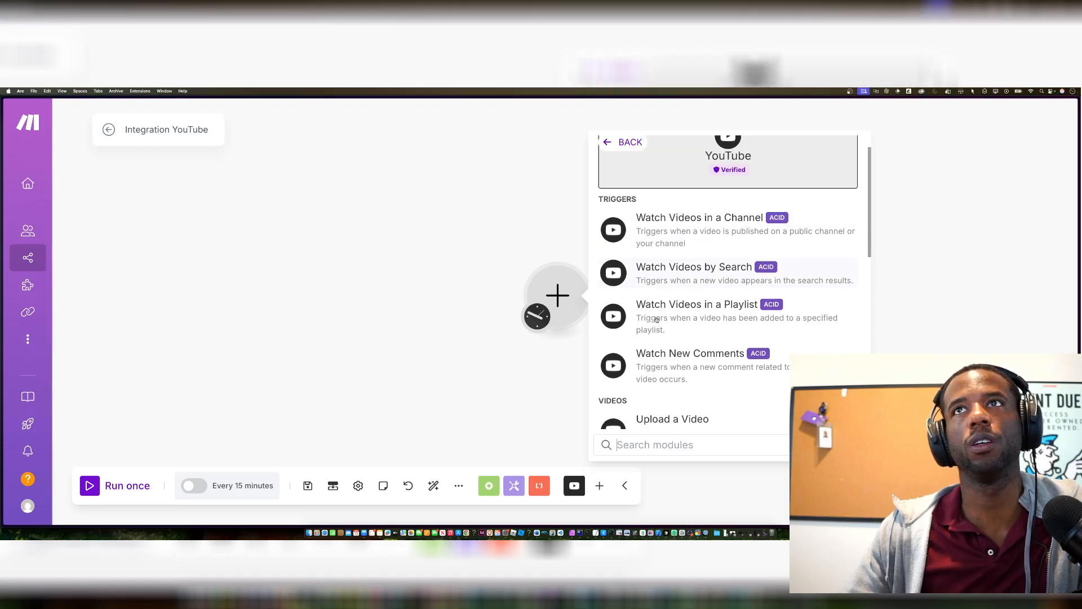
left_click(704, 247)
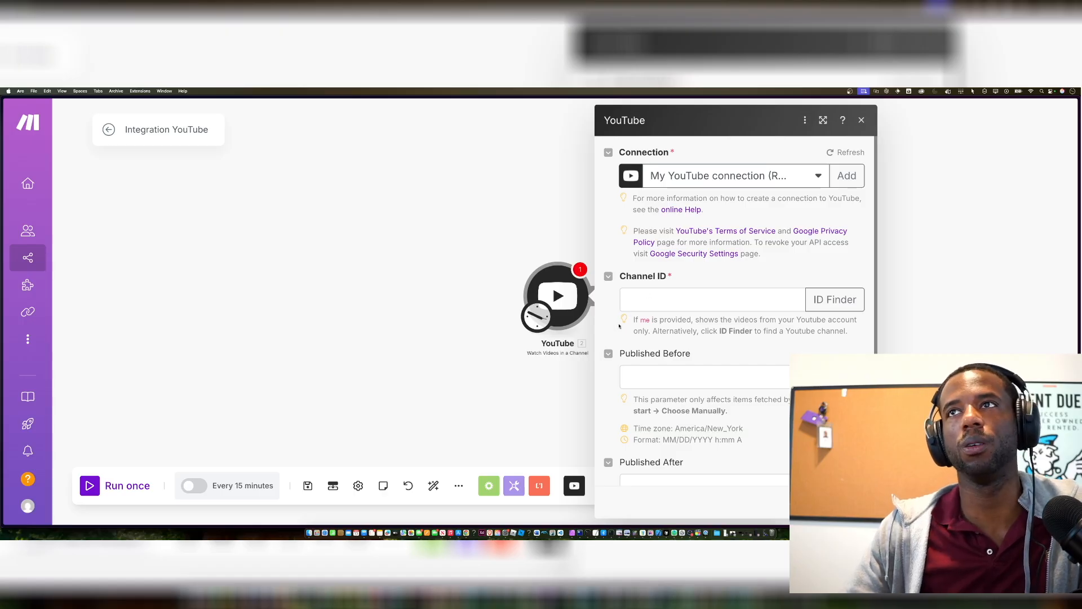
mouse_move(3, 223)
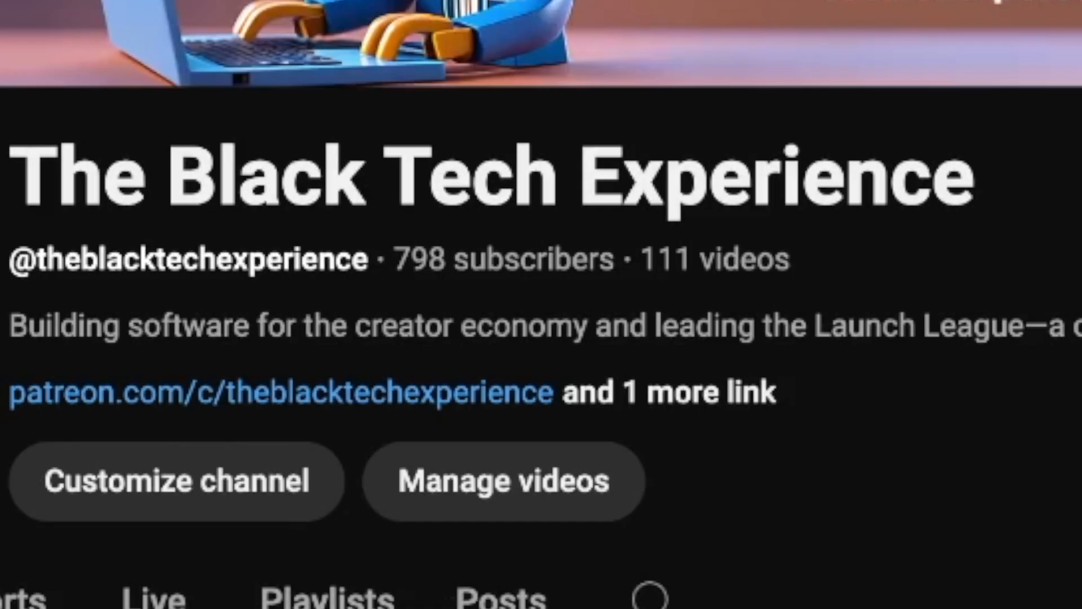
key("super+l")
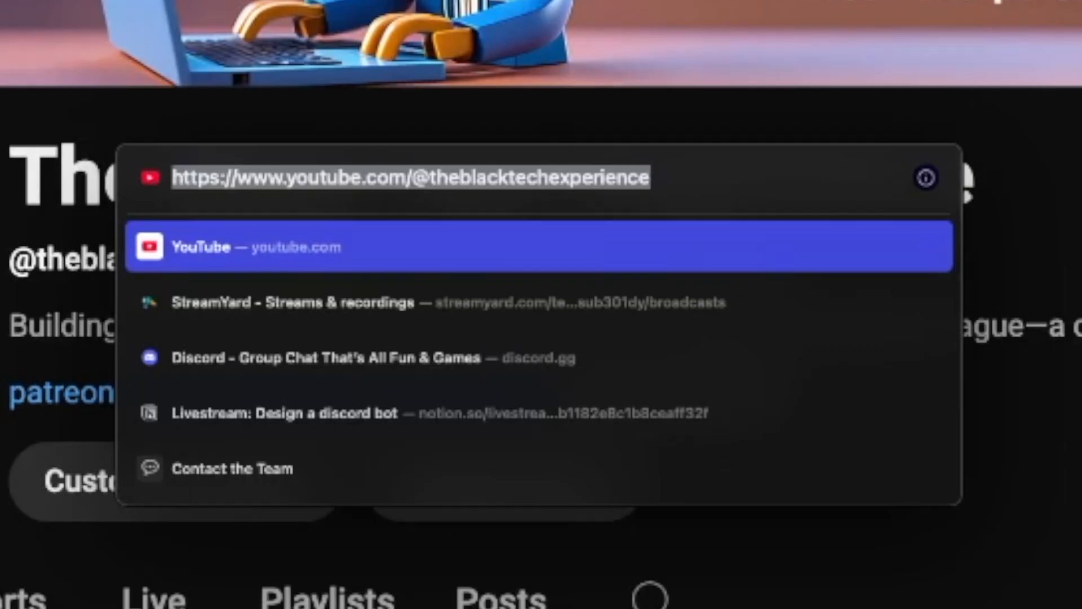
left_click(676, 172)
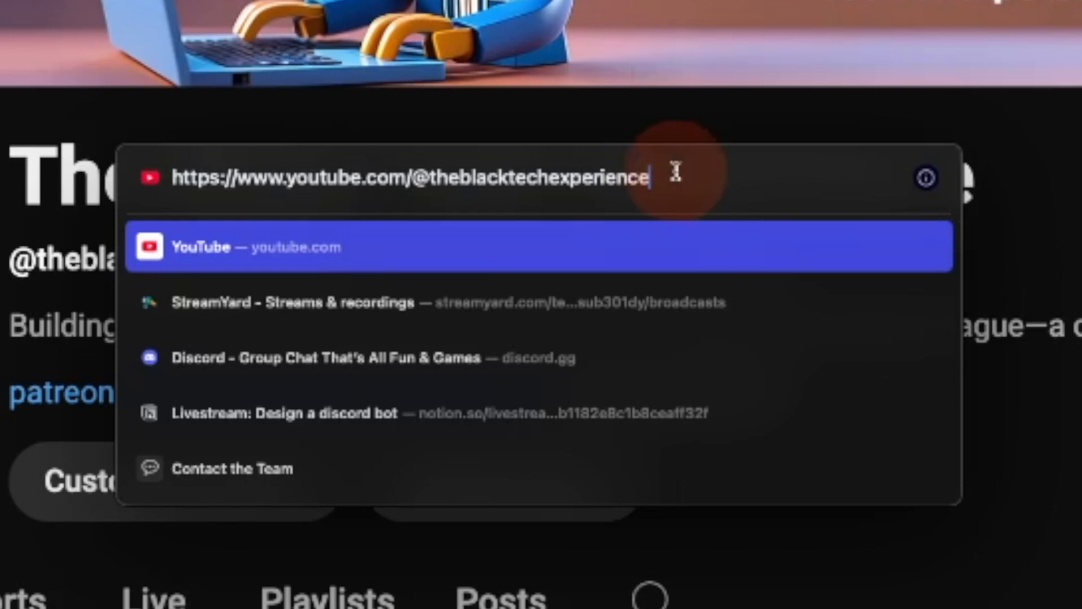
left_click_drag(676, 171, 417, 171)
left_click(417, 170)
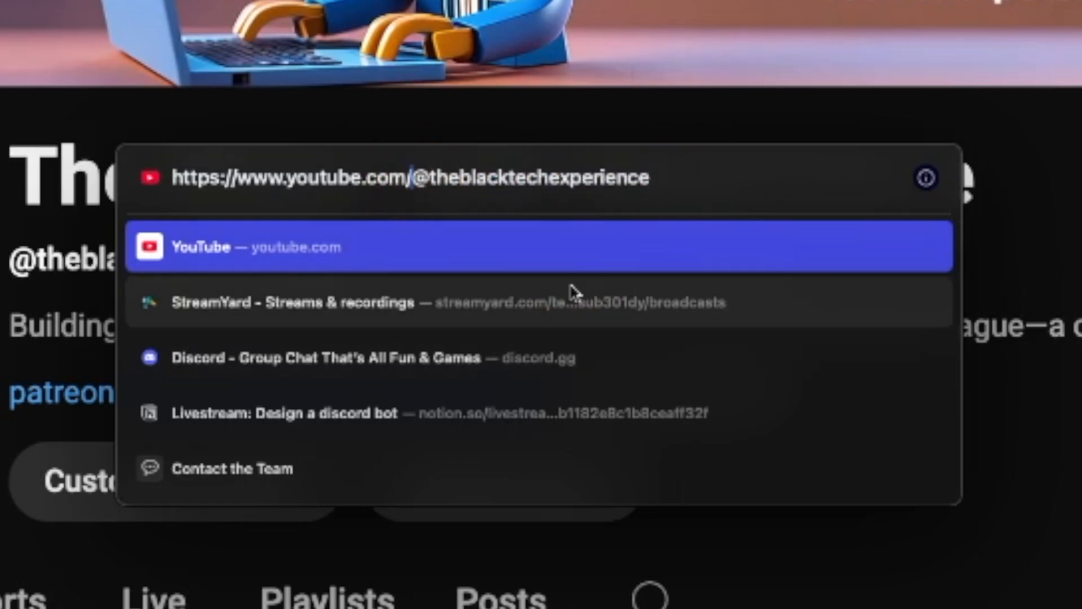
left_click_drag(700, 176, 408, 177)
key("super+c")
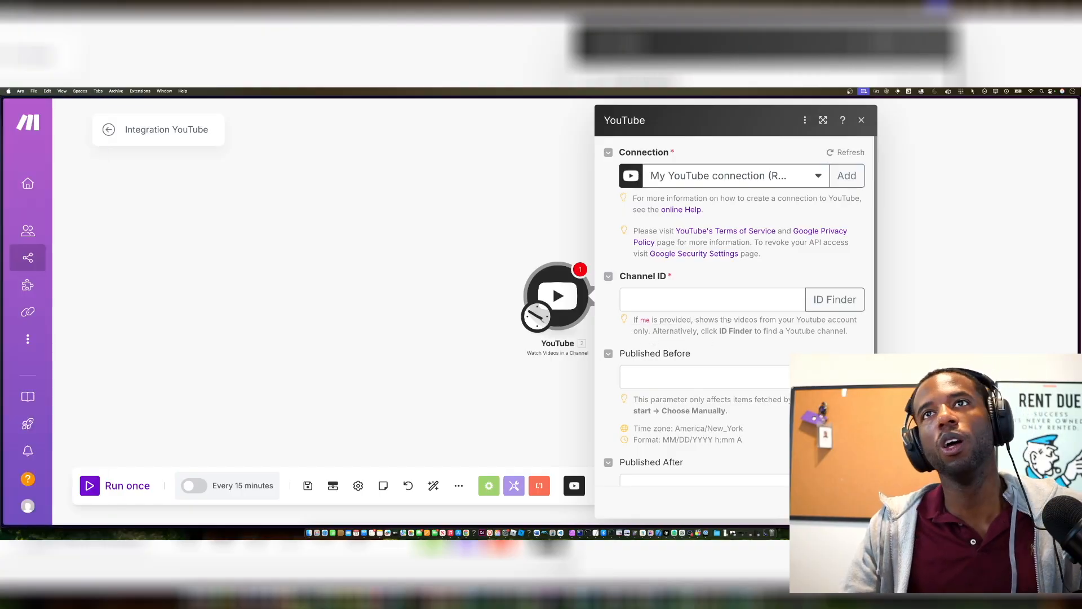
left_click(718, 300)
key("super+v")
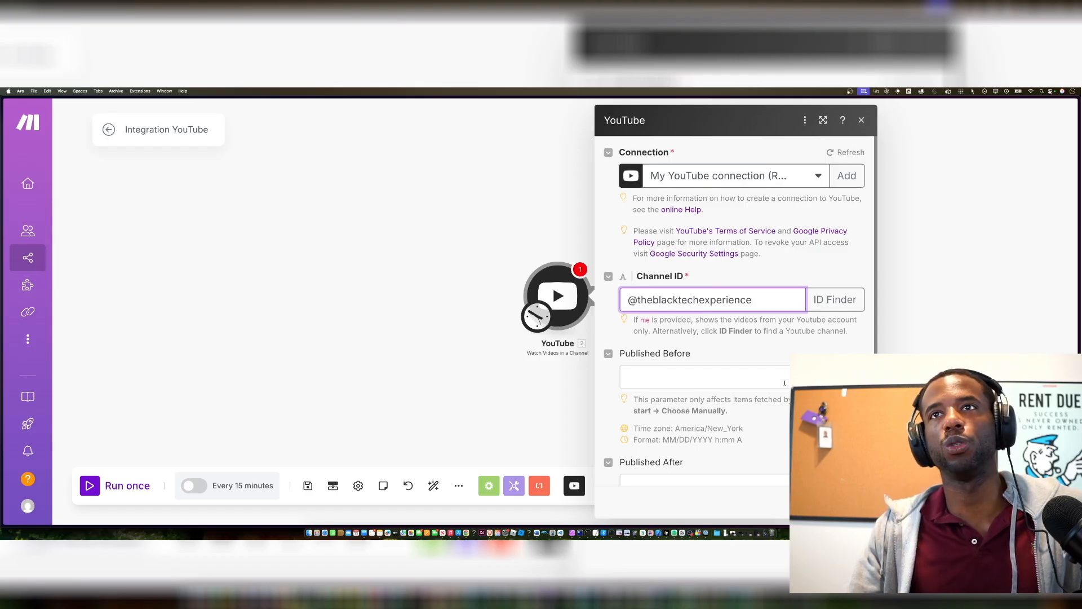
- Set the YouTube module's result limit to 10, leaving the publication date filters empty
scroll(757, 408, "down", 3)
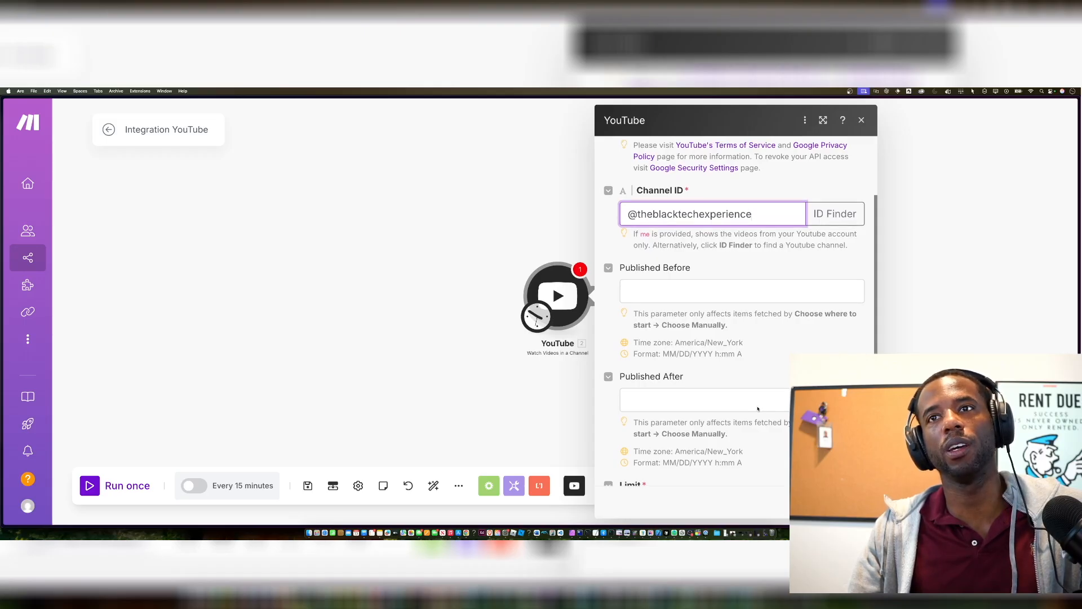
scroll(757, 409, "down", 2)
scroll(757, 408, "down", 1)
left_click(710, 442)
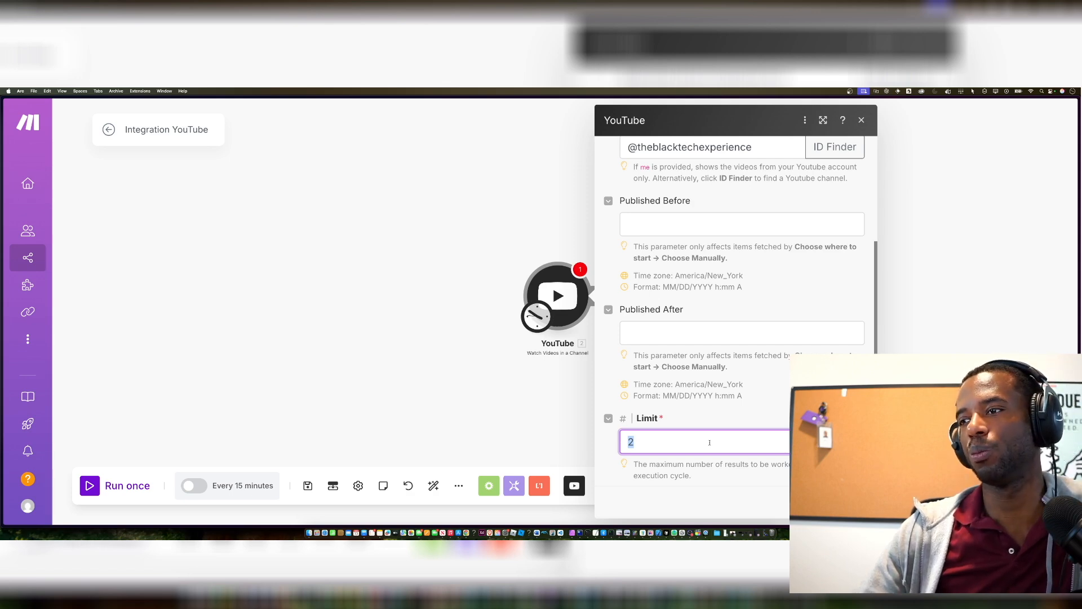
type("10")
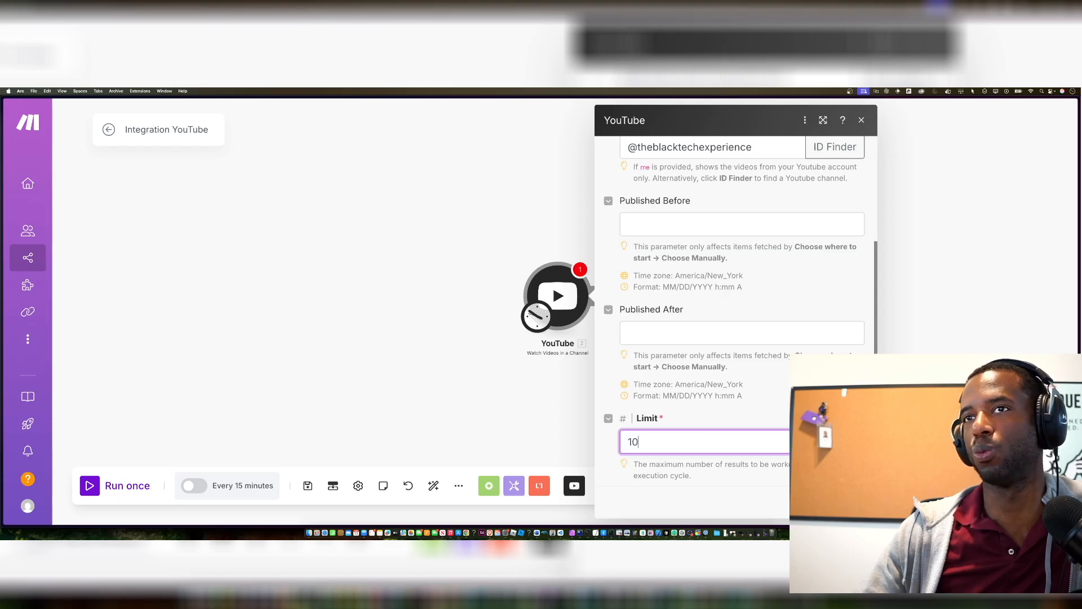
scroll(726, 466, "up", 5)
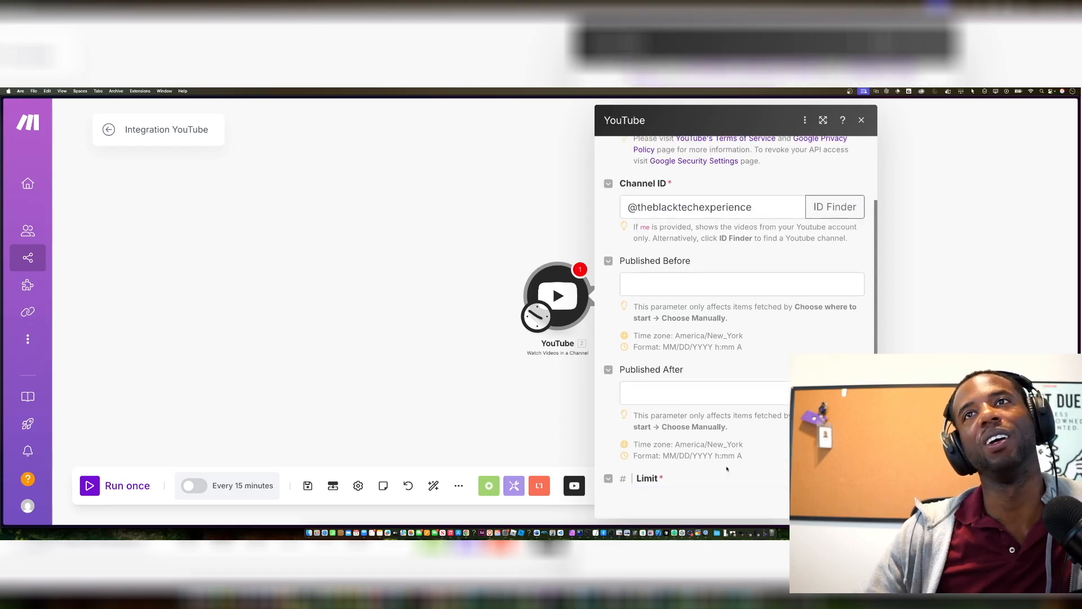
- Save the YouTube module's settings and make it start from the specific date 03/10/2025 6:51 PM
scroll(726, 466, "down", 5)
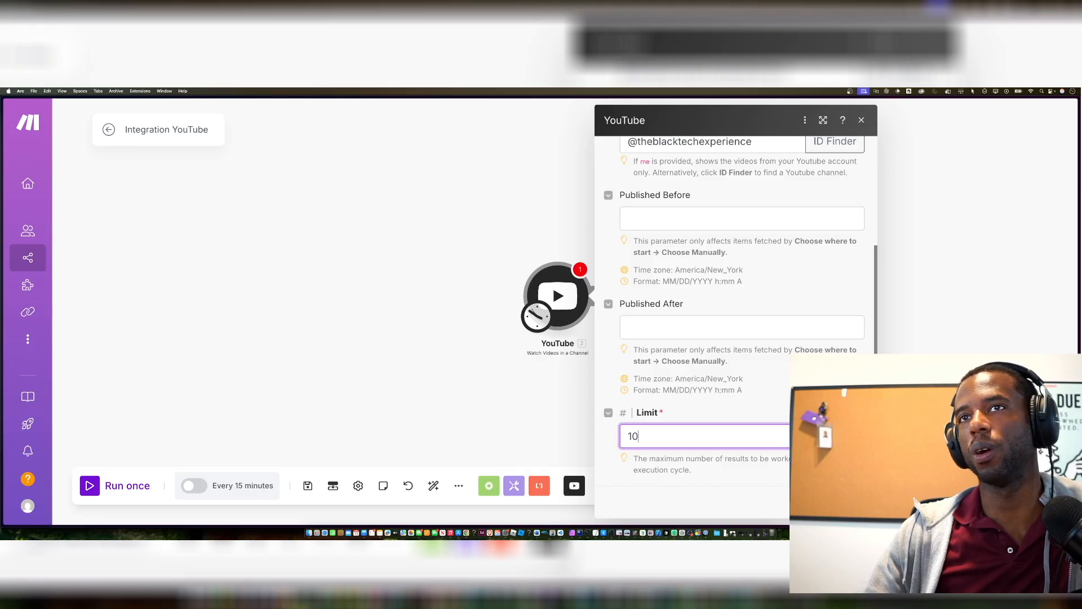
left_click(852, 502)
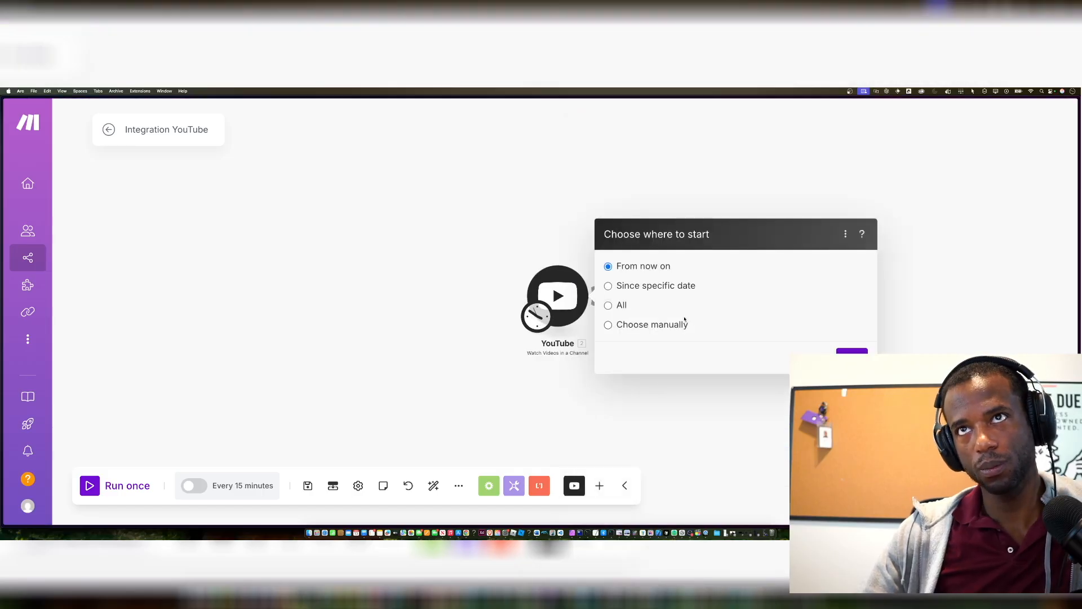
left_click(676, 287)
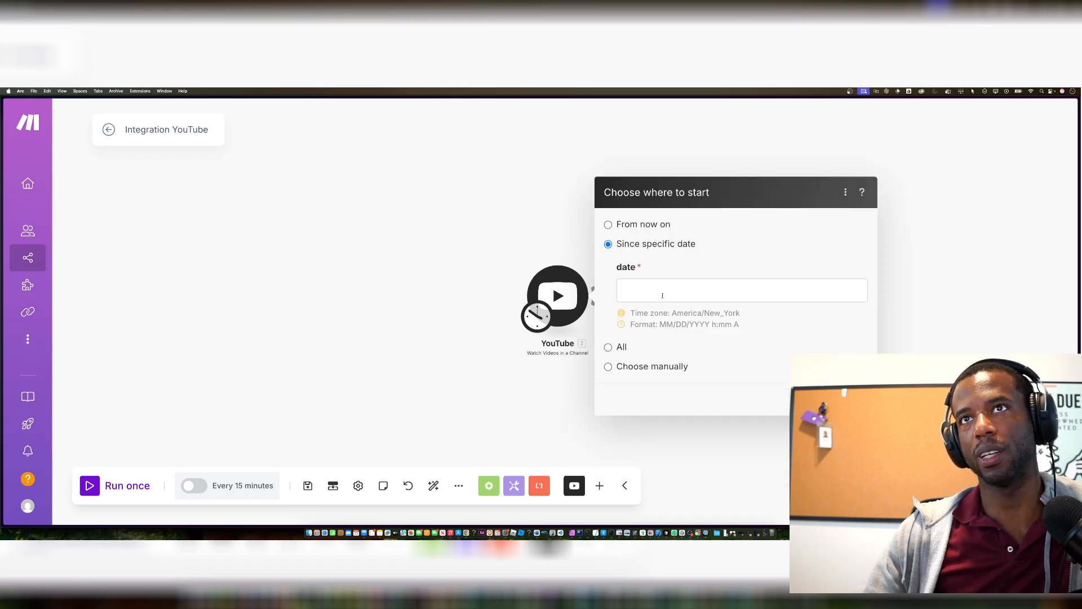
left_click(662, 295)
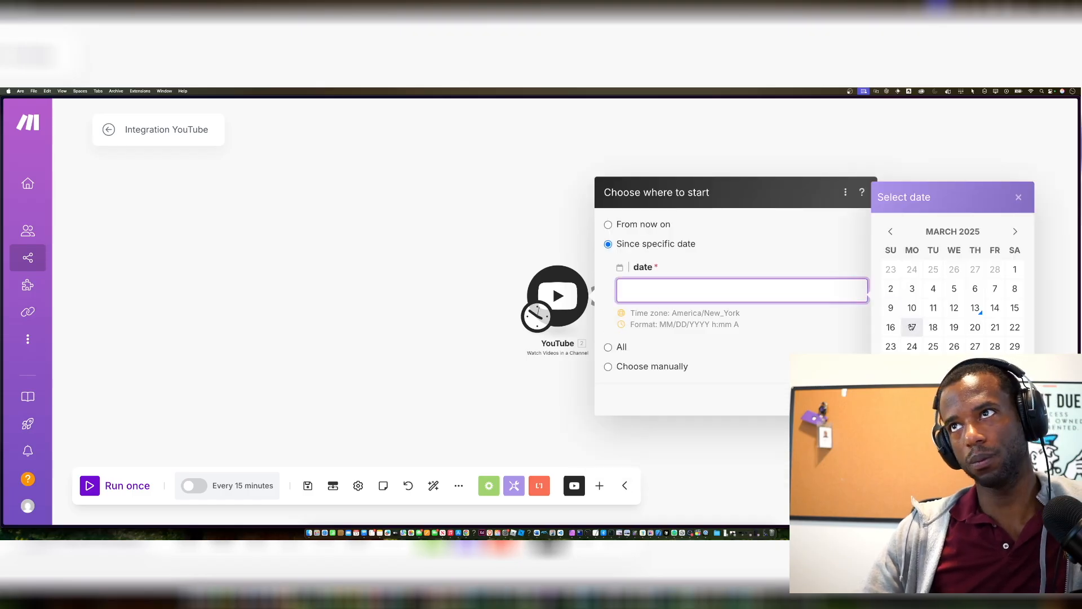
left_click(963, 312)
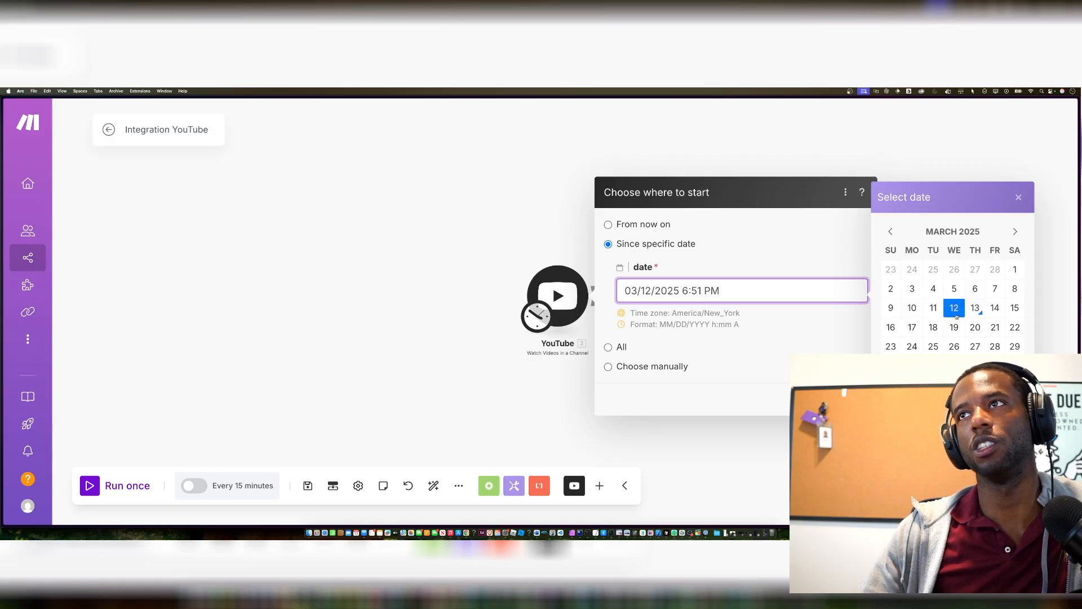
left_click(912, 310)
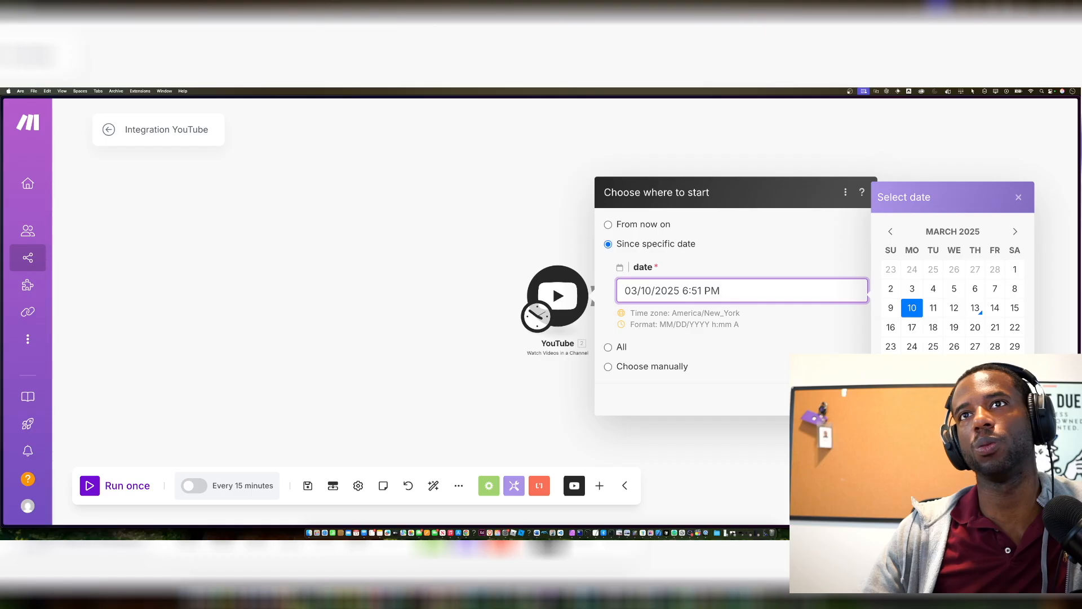
left_click(852, 399)
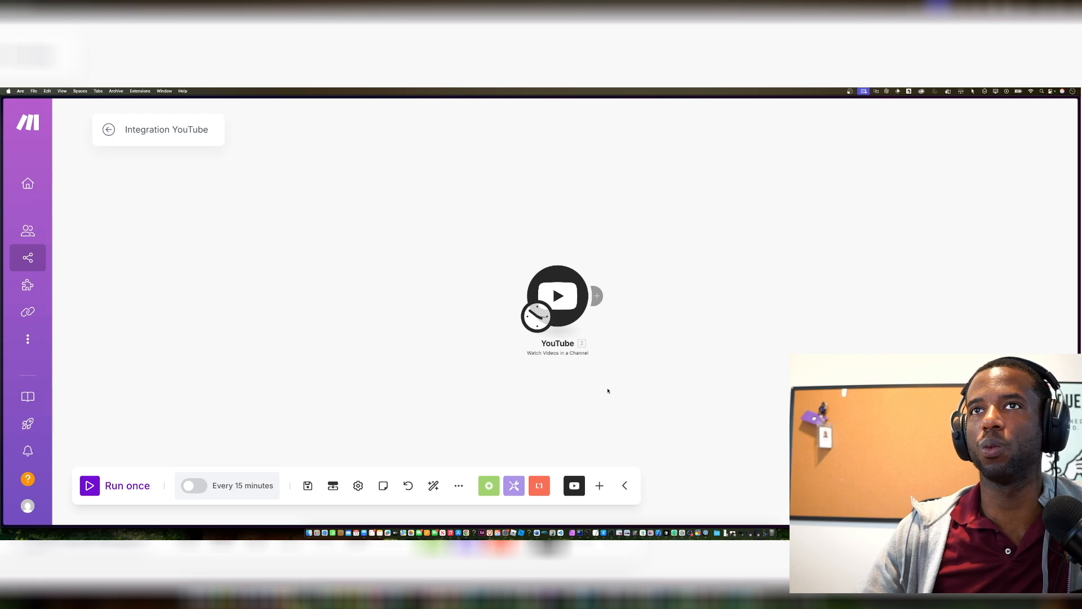
left_click(599, 294)
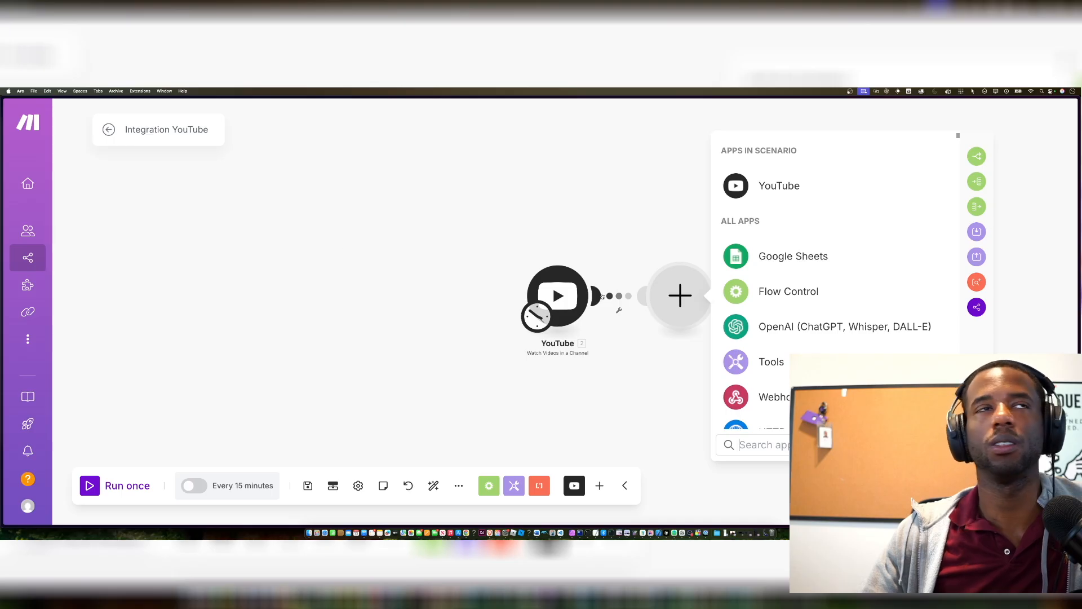
left_click(162, 234)
mouse_move(5, 236)
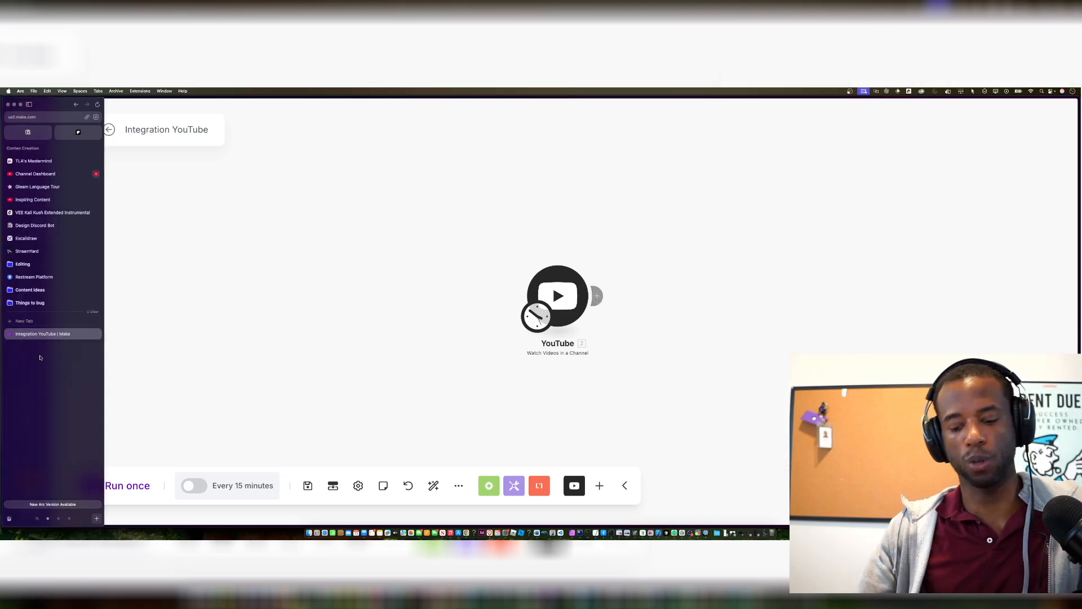
key("super+t")
type("blacktex")
type("t")
- Add OpenAI's Create a Completion (Prompt) (GPT and o1, o3 Models) module after the YouTube trigger
left_click(607, 294)
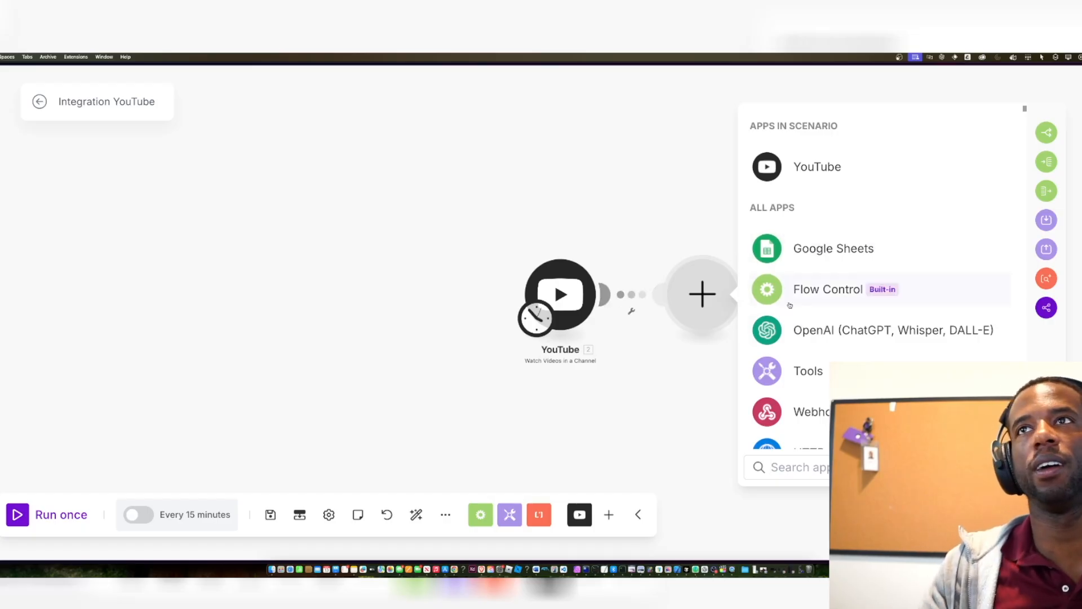
left_click(840, 337)
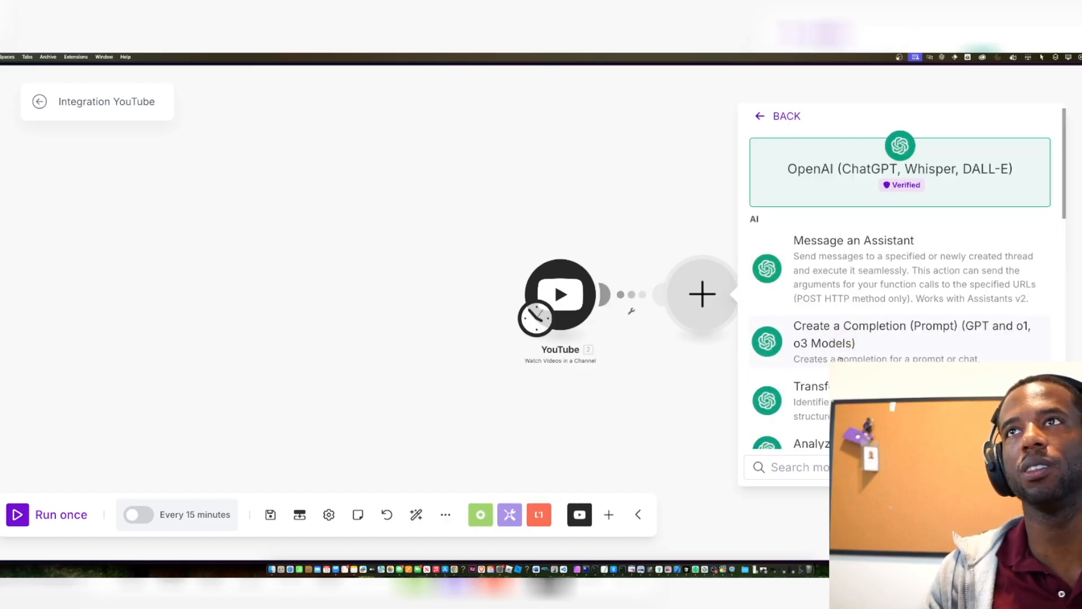
scroll(840, 351, "down", 1)
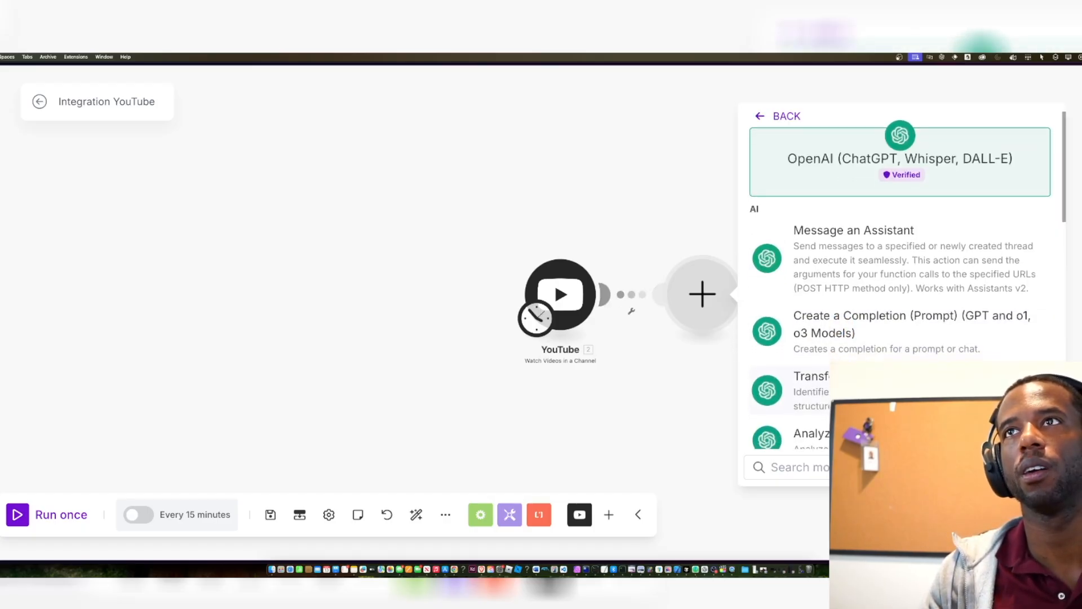
scroll(901, 293, "down", 1)
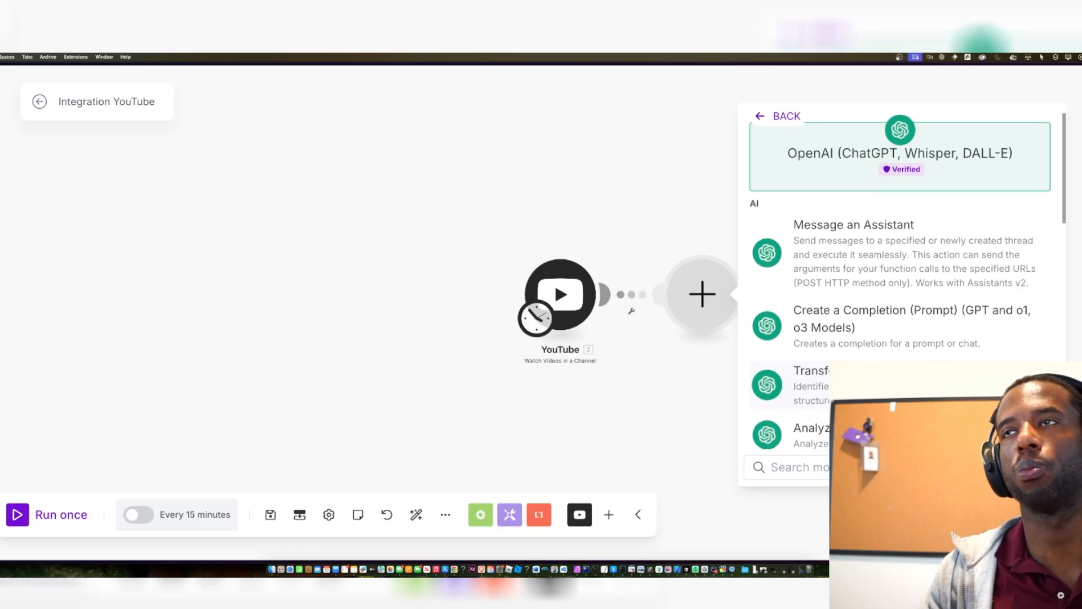
scroll(901, 383, "down", 2)
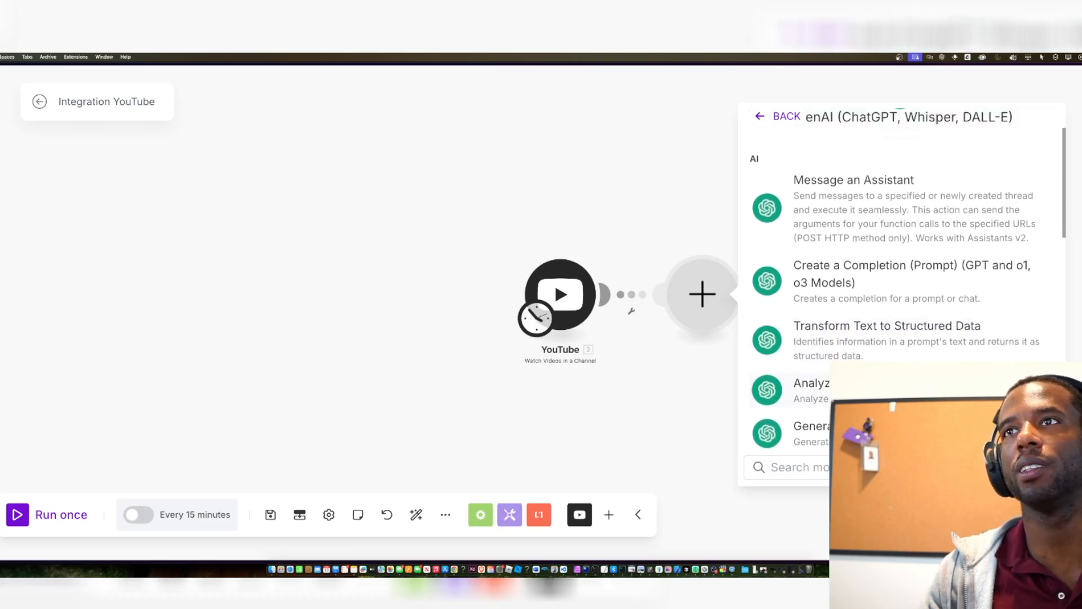
left_click(886, 293)
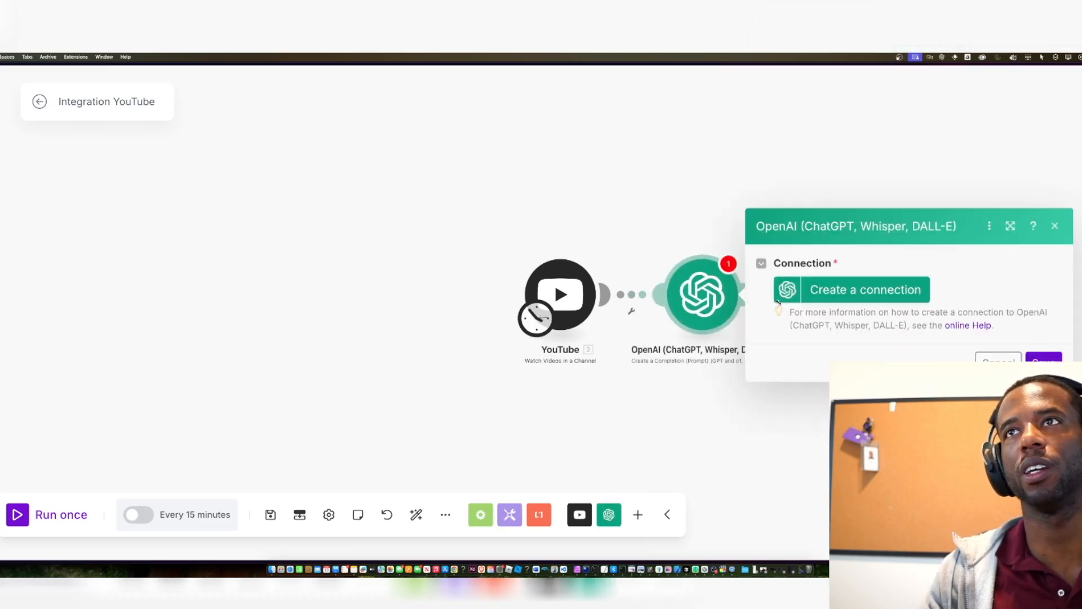
- Start creating an OpenAI connection for the module and open the Make project's general settings on the OpenAI platform
left_click(797, 292)
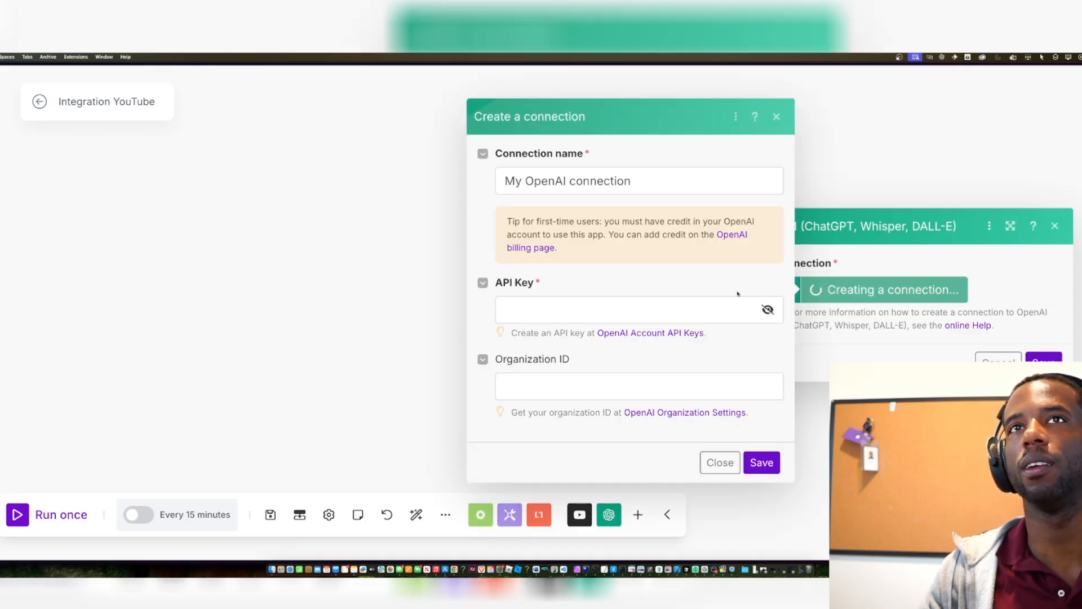
left_click(713, 312)
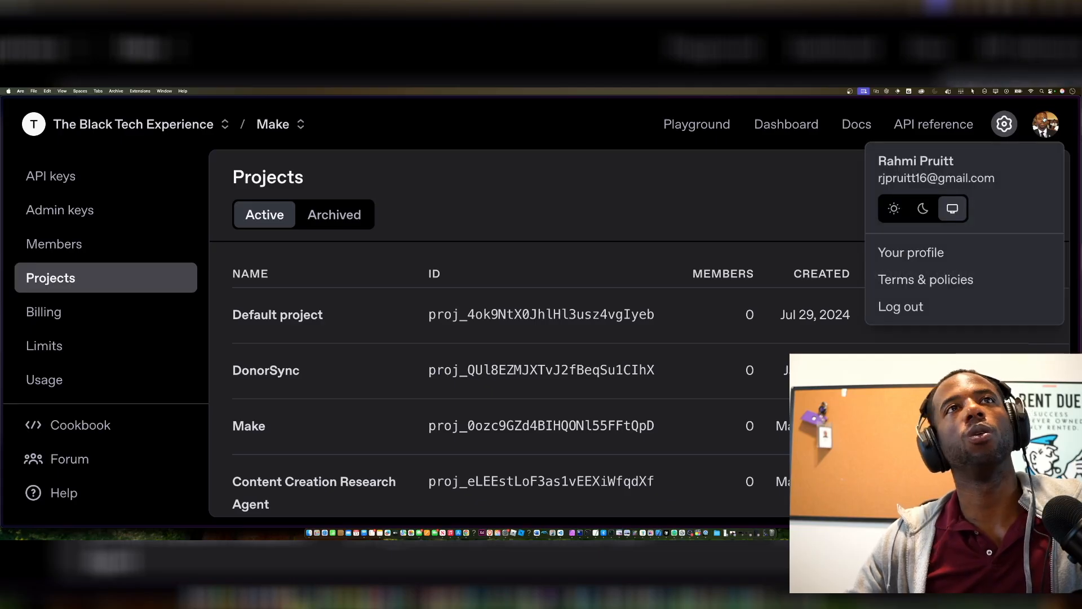
left_click(729, 180)
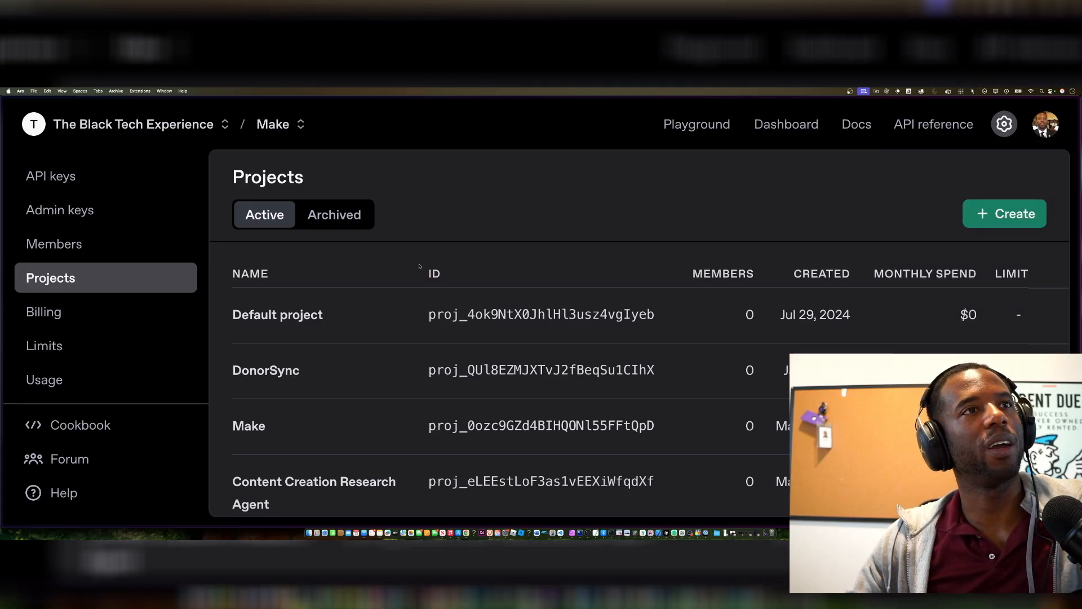
scroll(51, 340, "down", 3)
scroll(52, 341, "down", 3)
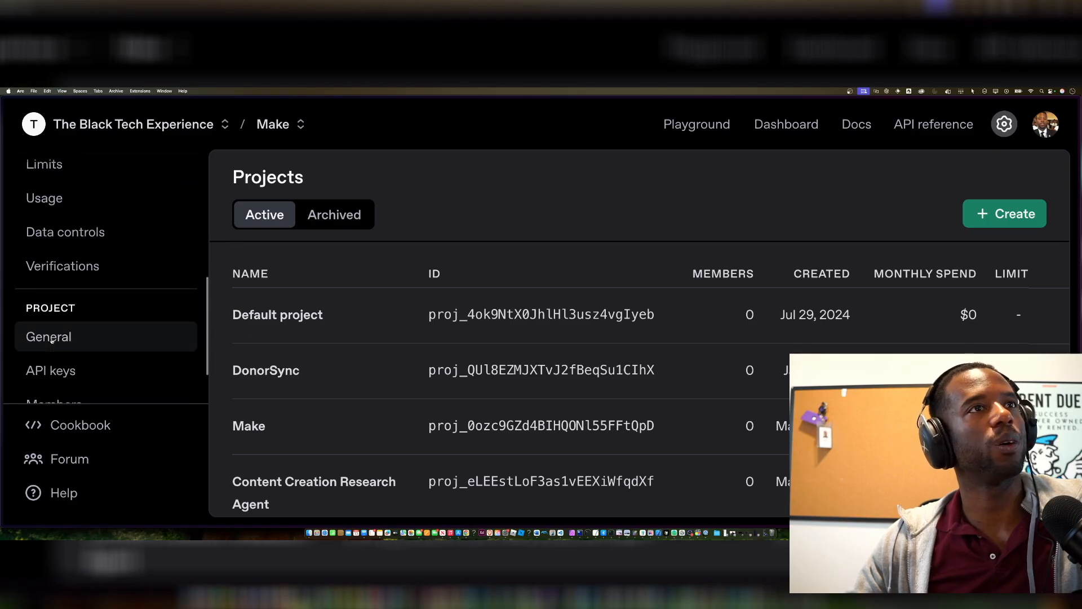
left_click(51, 341)
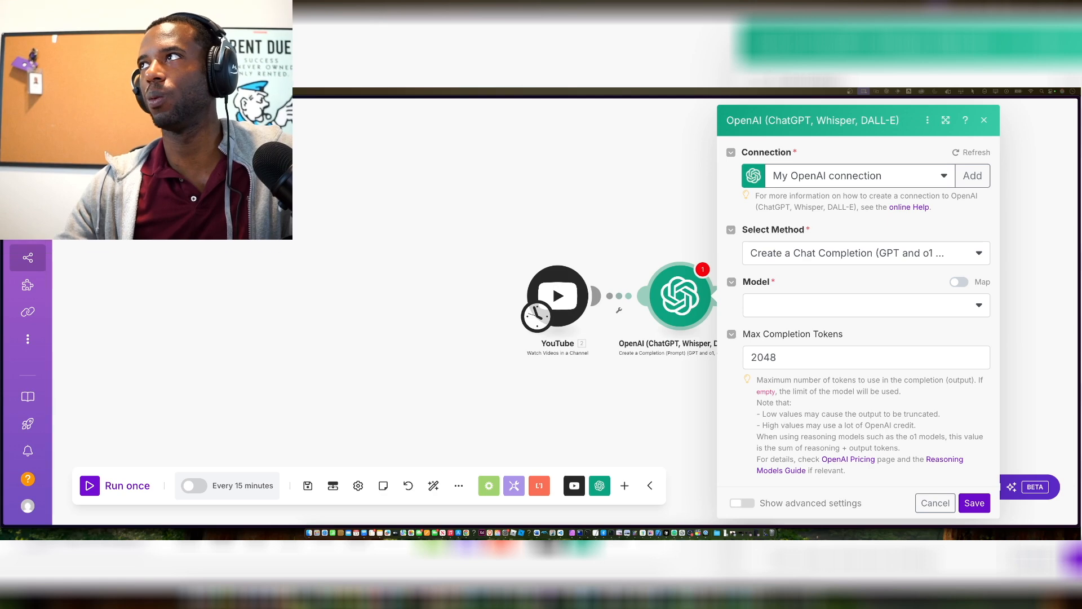
- Set the OpenAI module's model to gpt-4o-mini-2024-07-18 (system)
left_click(913, 310)
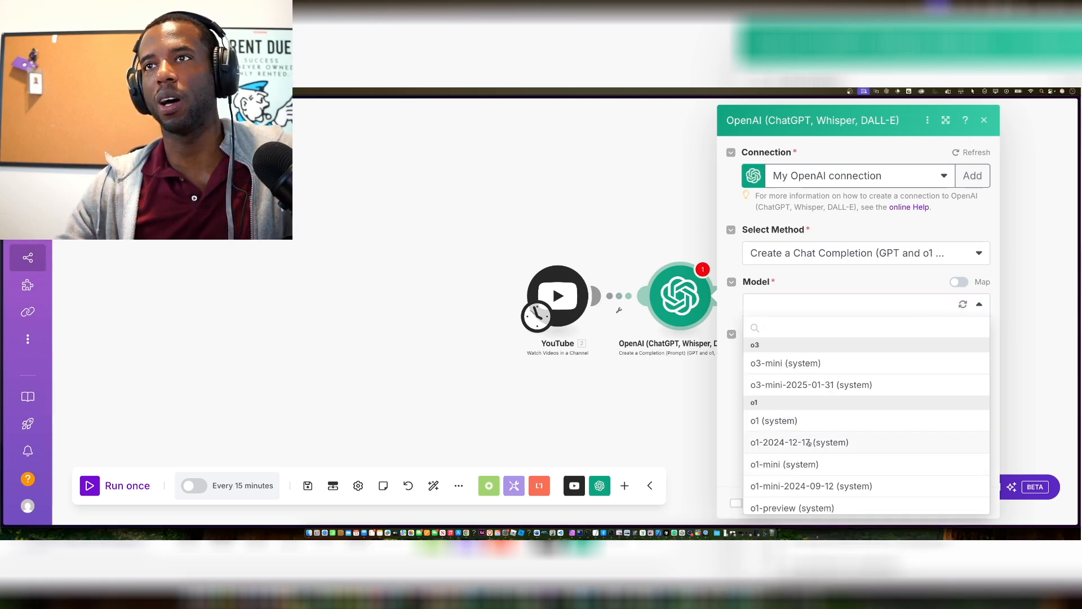
scroll(819, 397, "down", 5)
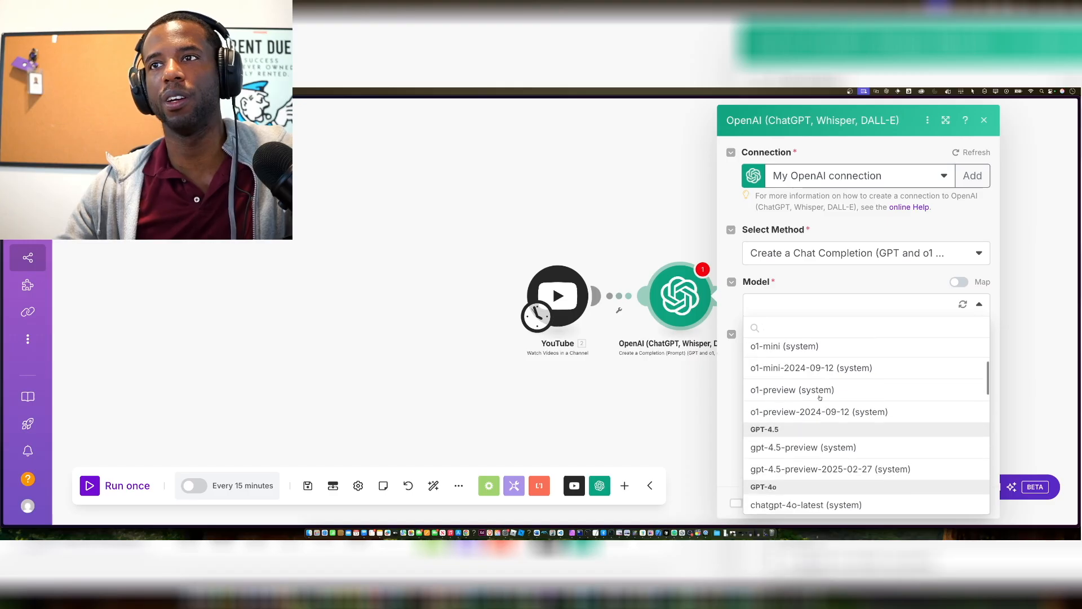
scroll(820, 398, "down", 4)
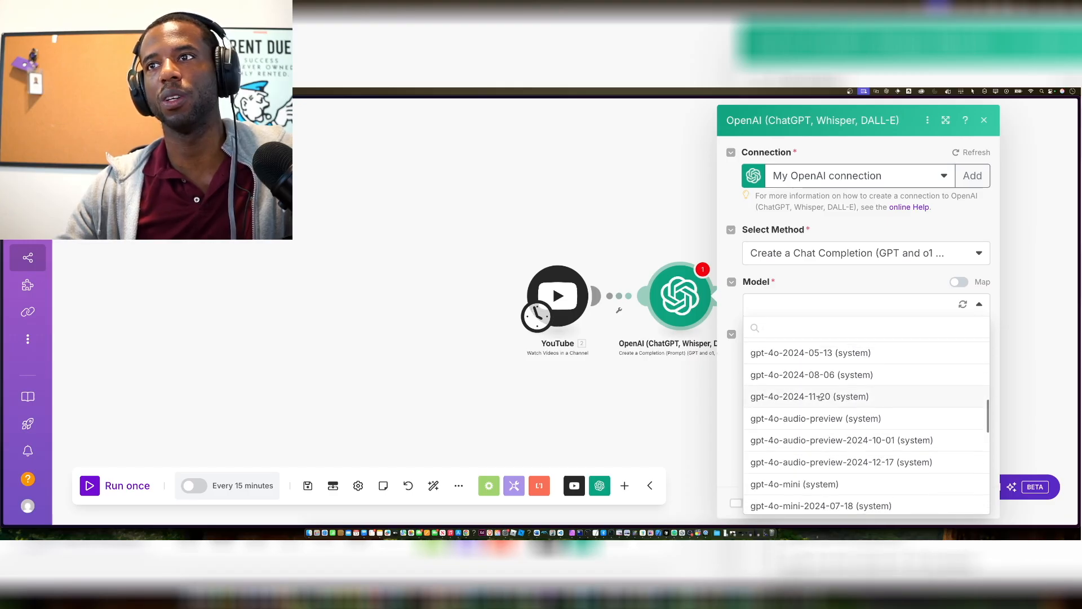
scroll(820, 397, "down", 1)
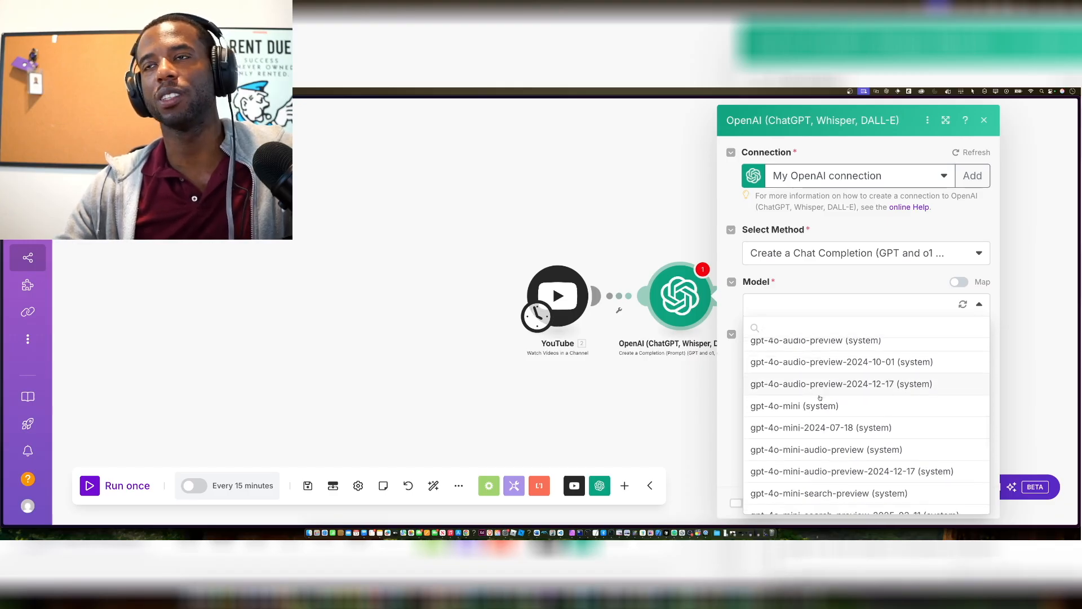
scroll(820, 398, "up", 1)
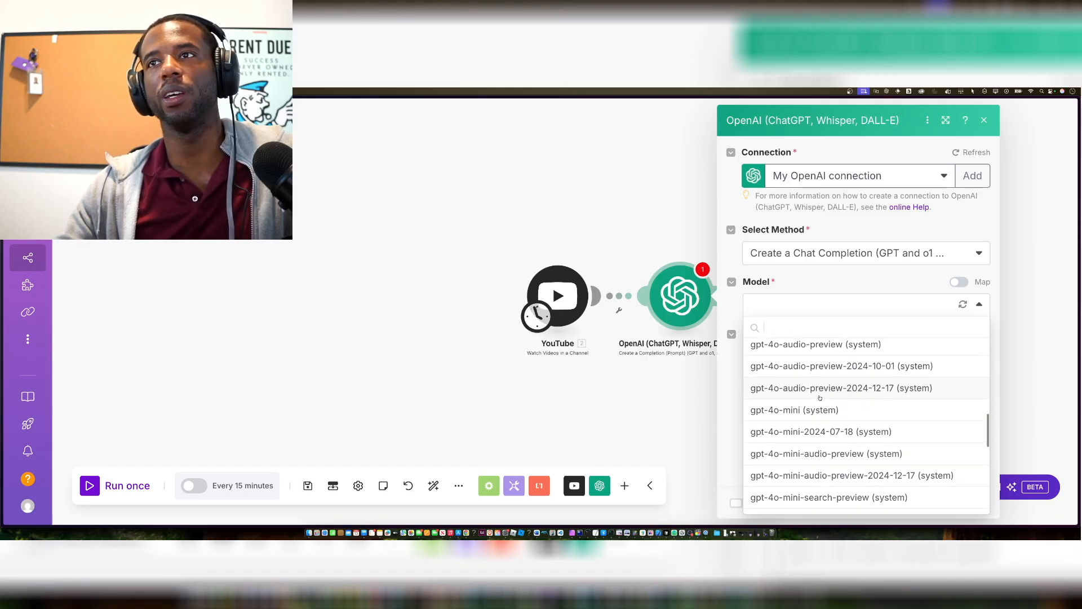
left_click(832, 432)
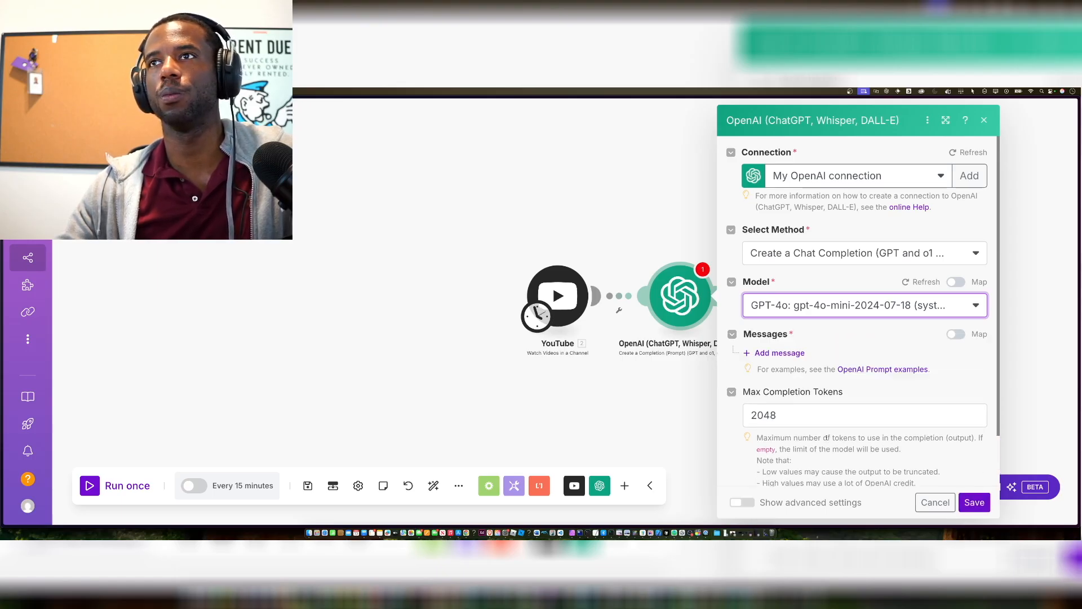
- Add a message to the OpenAI module and set its role to Assistant
left_click(787, 354)
left_click(930, 395)
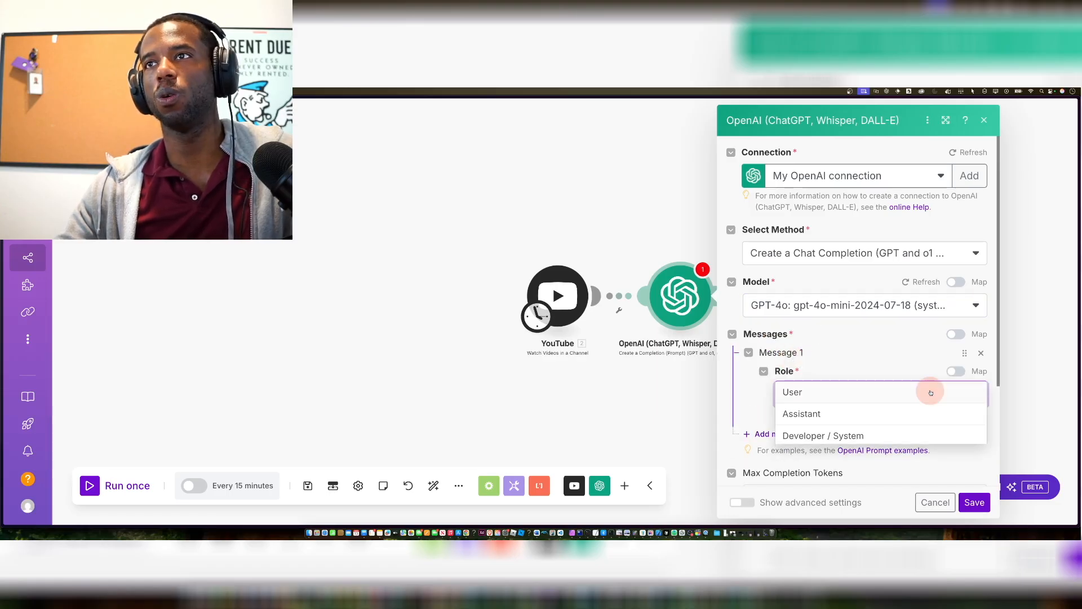
left_click(834, 423)
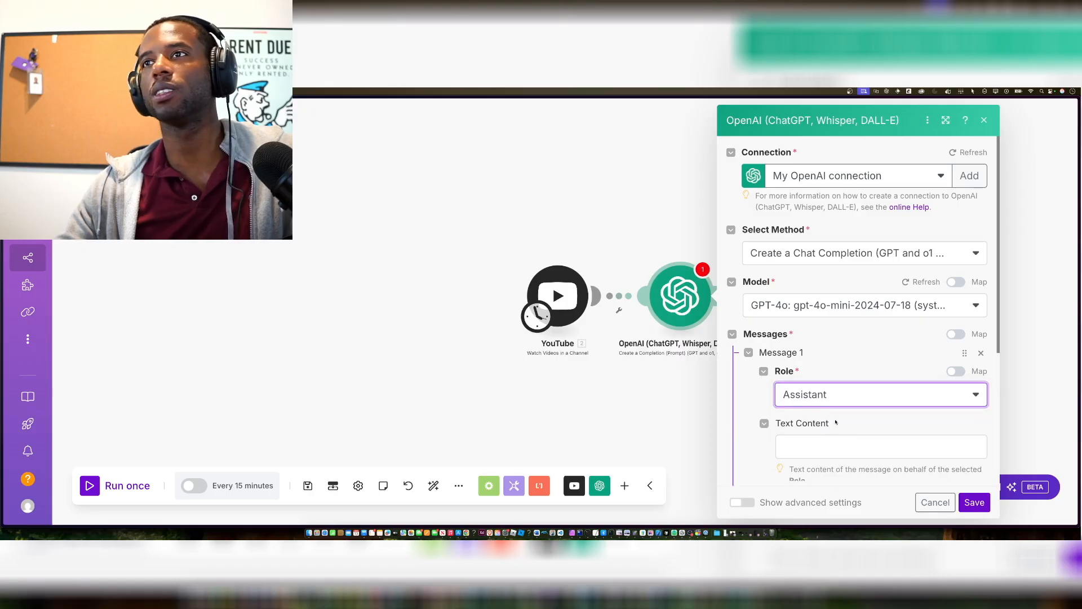
- Enter a prompt requesting a brief, mysterious audience question for Twitter and Meta with a video link, followed by the title, description and videoId variables
left_click(813, 438)
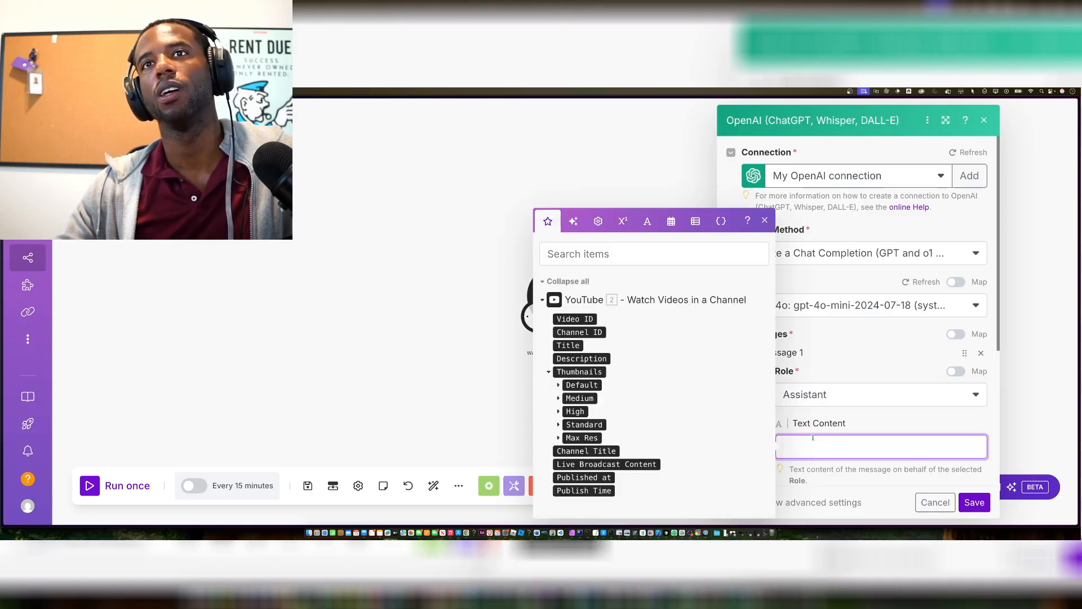
scroll(812, 437, "down", 2)
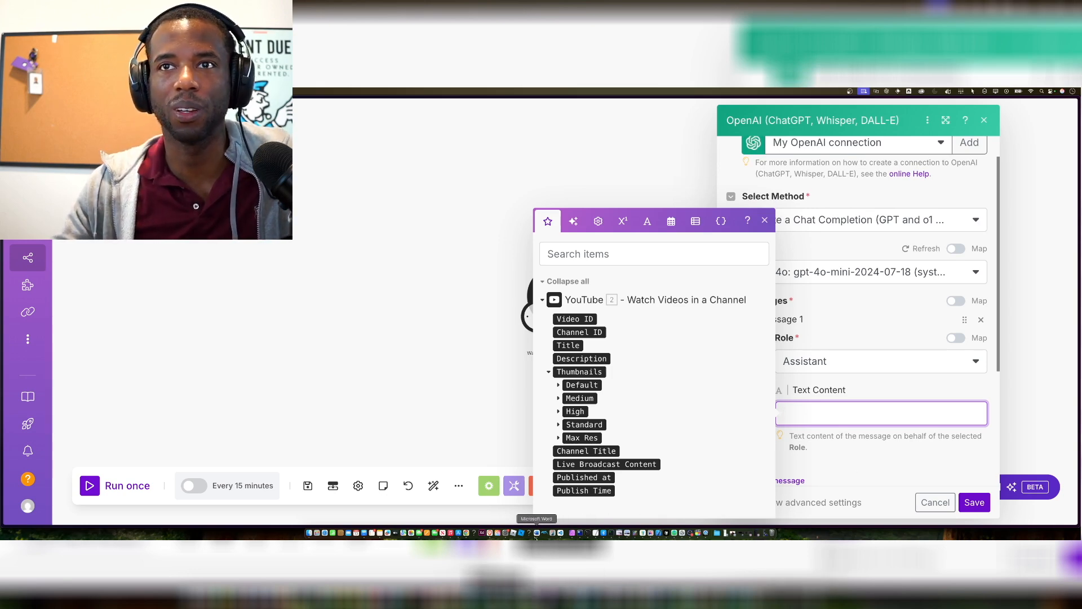
type("Hey, I am content creation trying to engage with my audience. I want you to write a question to engage my audience. For context, I am going to post your message on Twitter and meta so be breif. The question/hook should be framed as if you are me. The hook should hold a bit of mystery. Also, always have a link to the video  Title: 1.title Description: 1.description Video ID: 1.videoId")
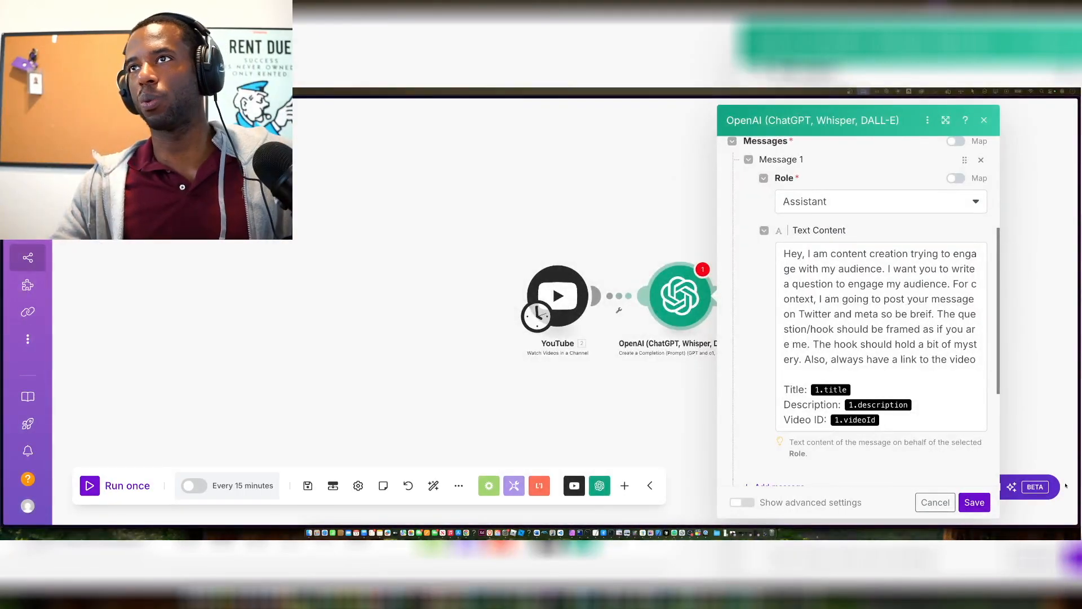
left_click(952, 412)
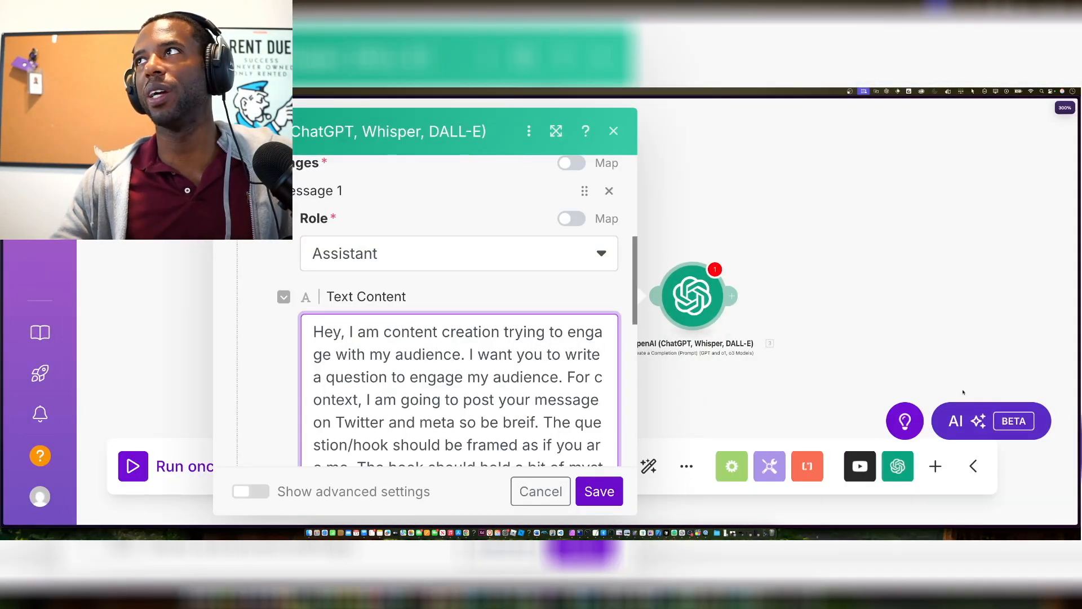
key("super+minus")
key("super+minus")
key("super+minus")
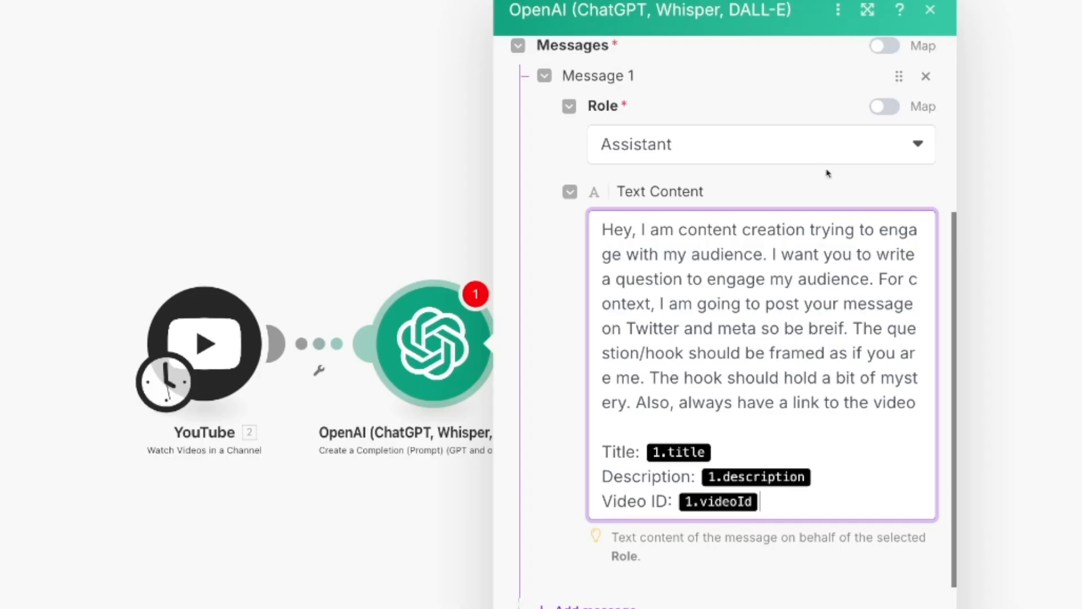
- Correct "content creation" to "content creator" in the prompt's opening sentence
double_click(785, 228)
type("creat")
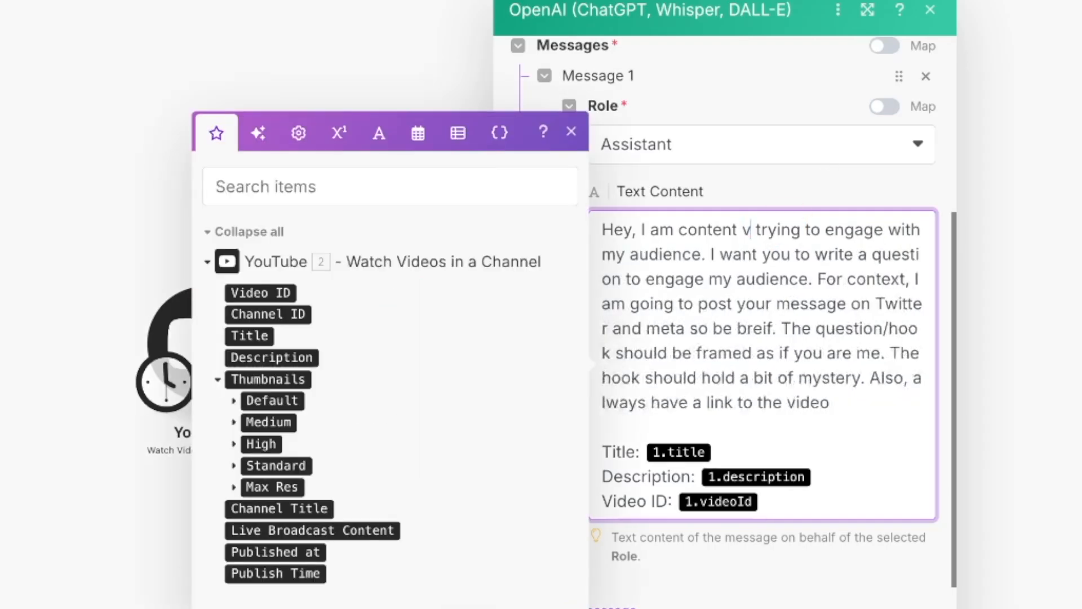
type("or")
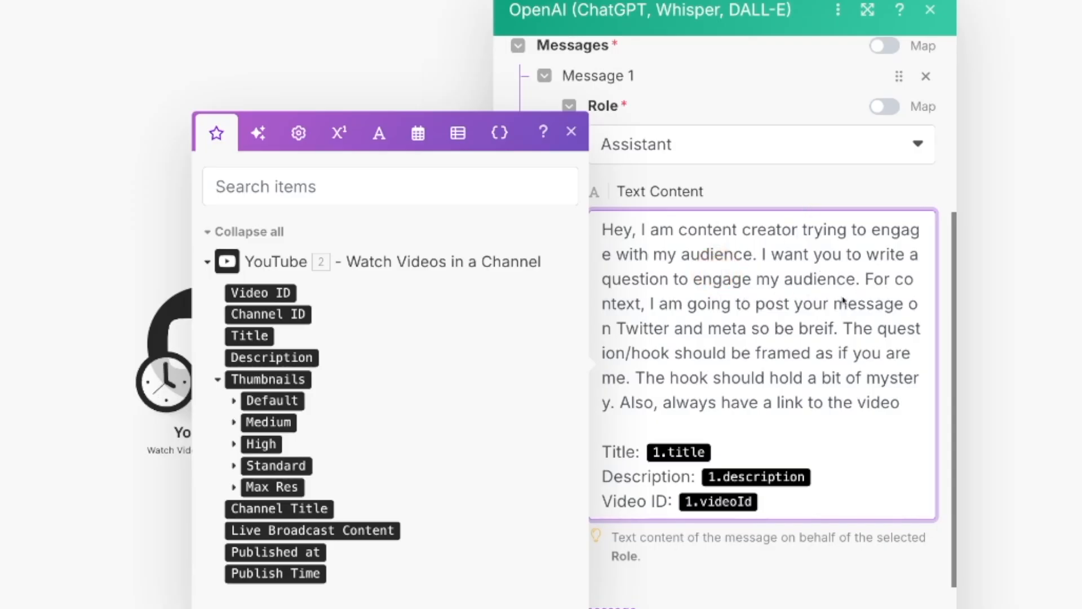
- Delete the 1.title placeholder from the Title line of the OpenAI prompt
double_click(811, 329)
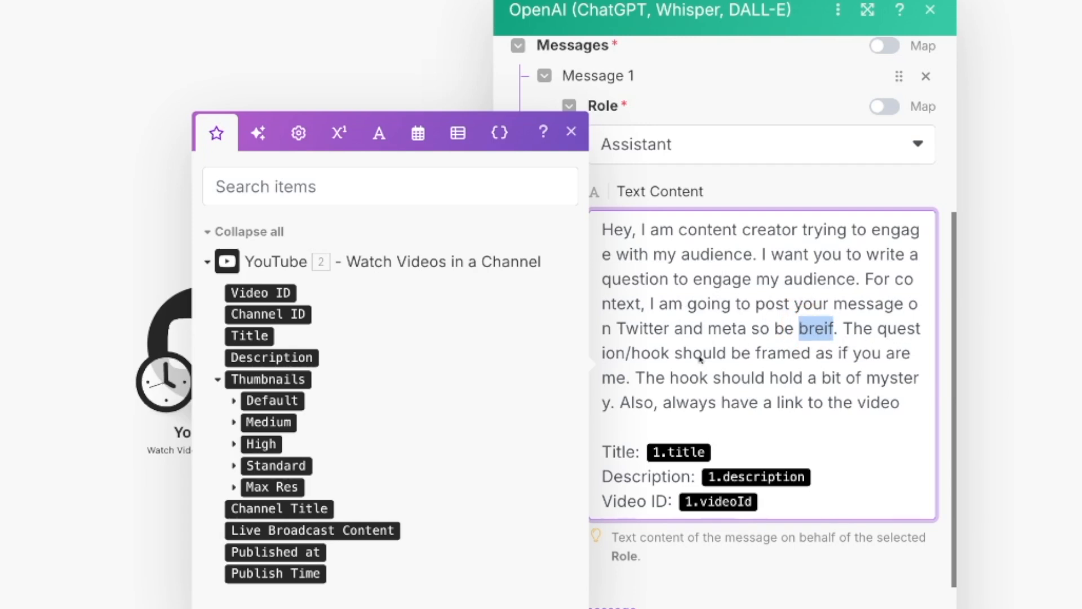
left_click(750, 365)
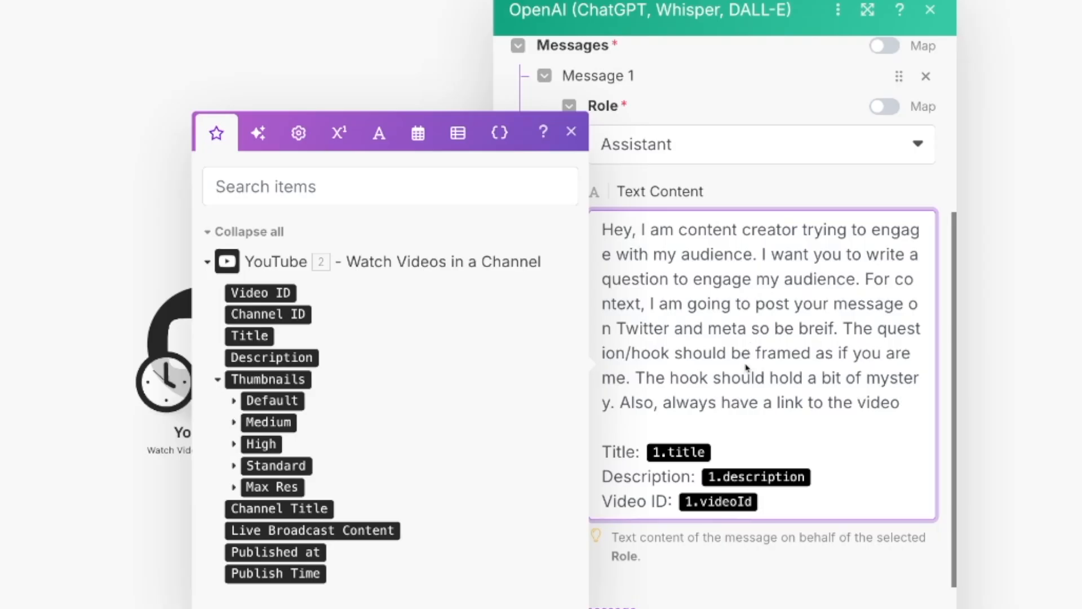
left_click(725, 456)
key("BackSpace")
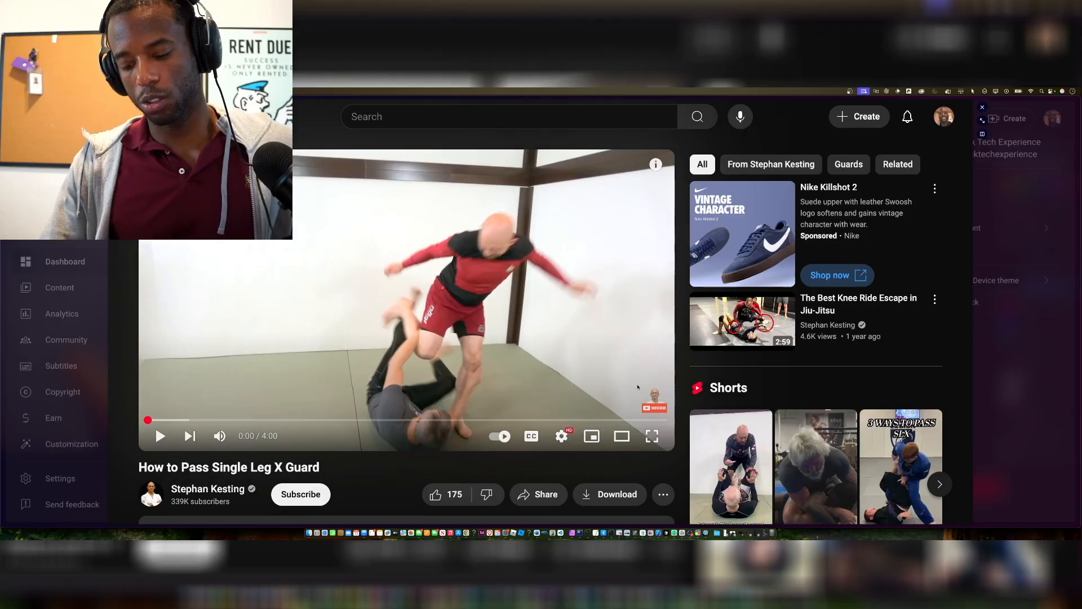
- Show the web address of the open YouTube video and select the video ID portion after "watch?v="
key("super+l")
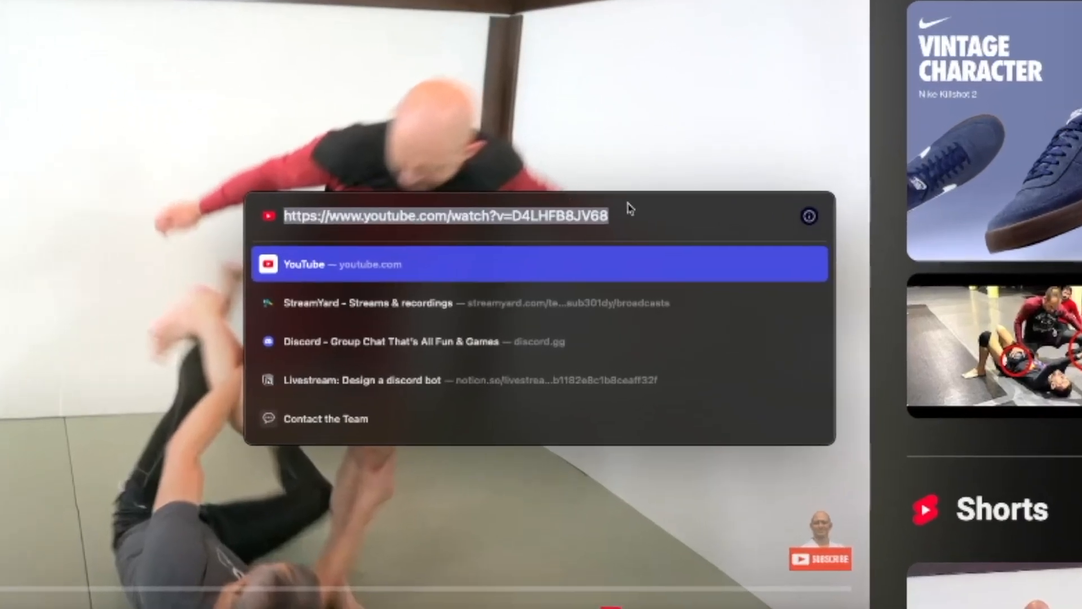
left_click(630, 214)
double_click(630, 214)
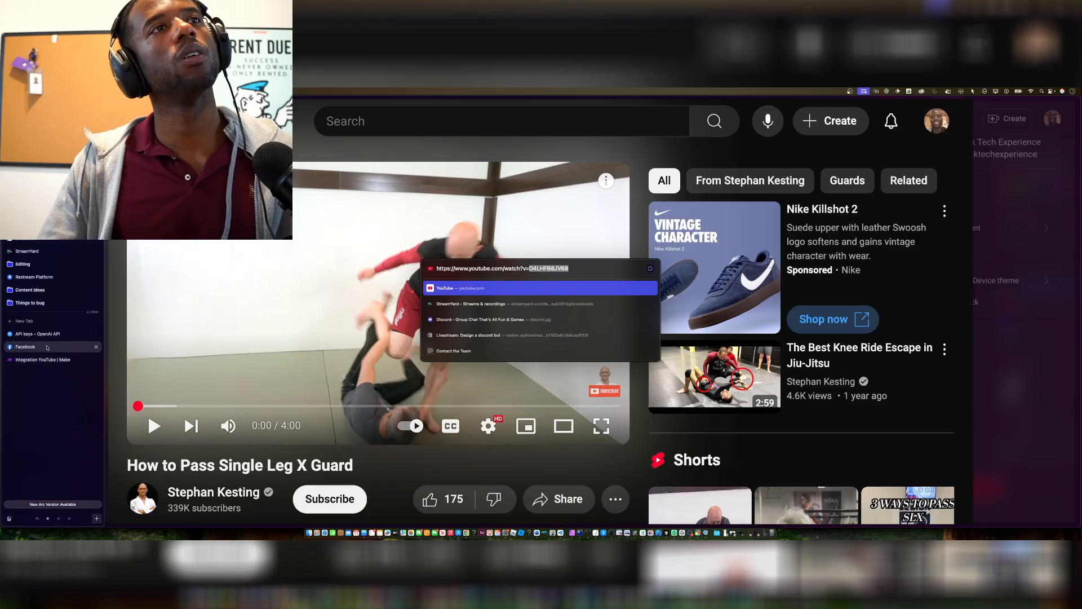
- Switch back to the Make scenario and save the OpenAI module with its Title, Description and Video ID prompt
left_click(40, 358)
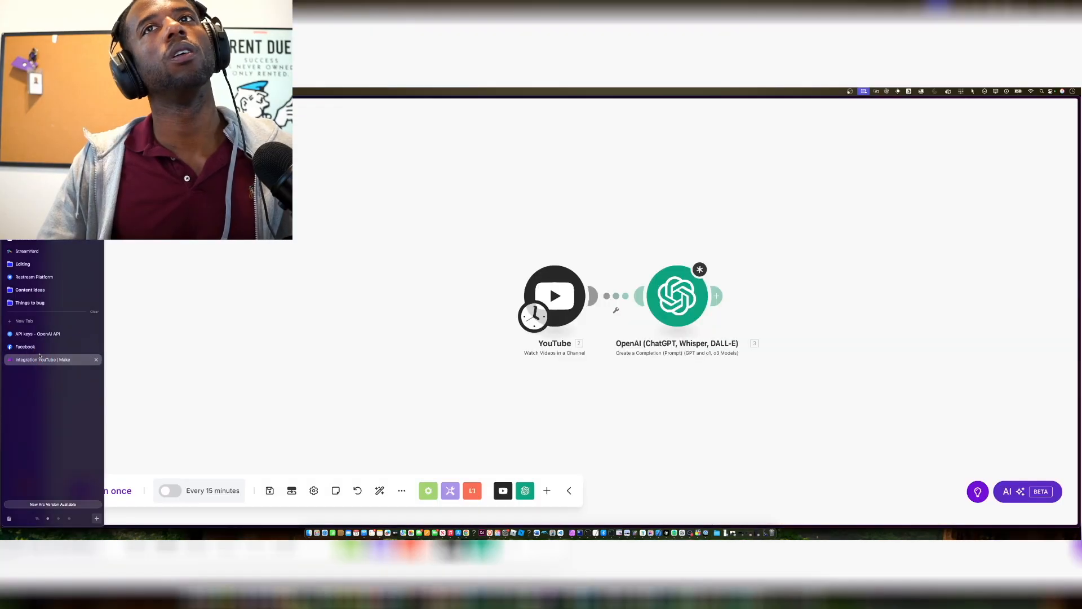
left_click(677, 299)
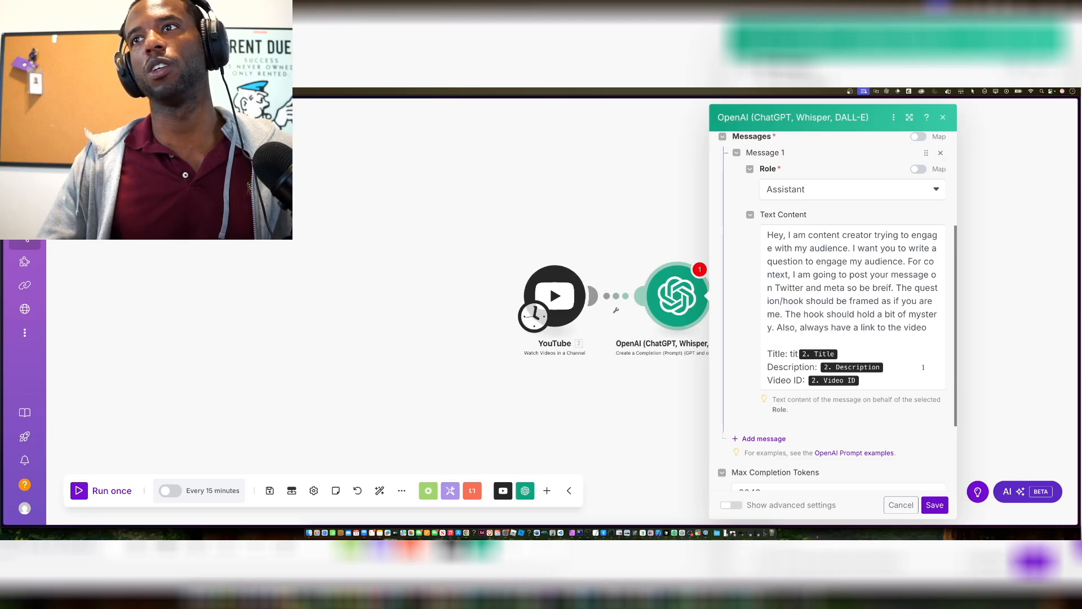
left_click(934, 504)
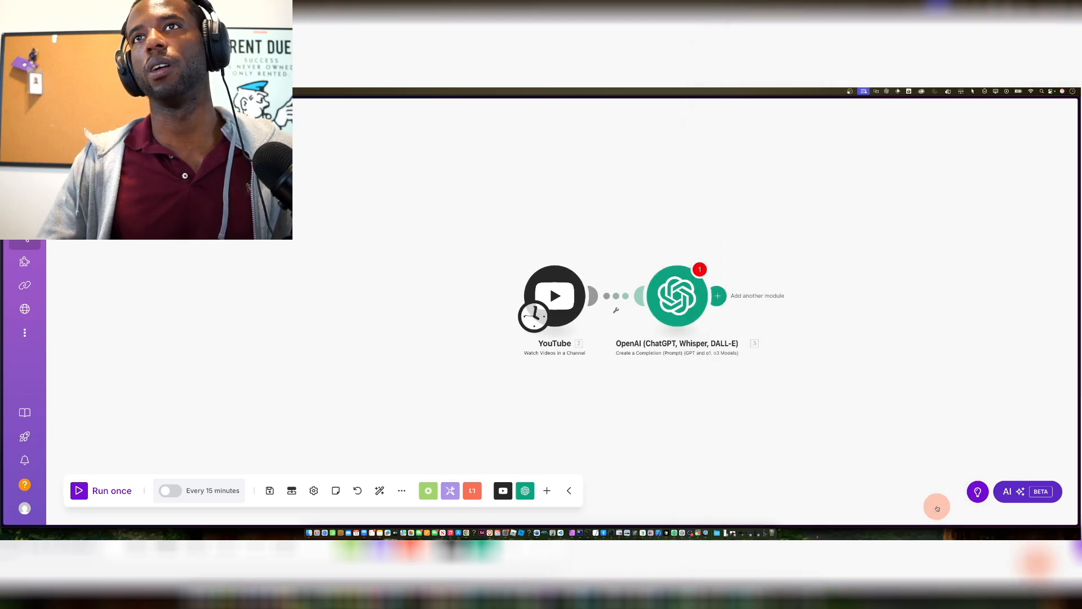
- Add a Facebook Pages "Create a Post" module after the OpenAI module
left_click(724, 294)
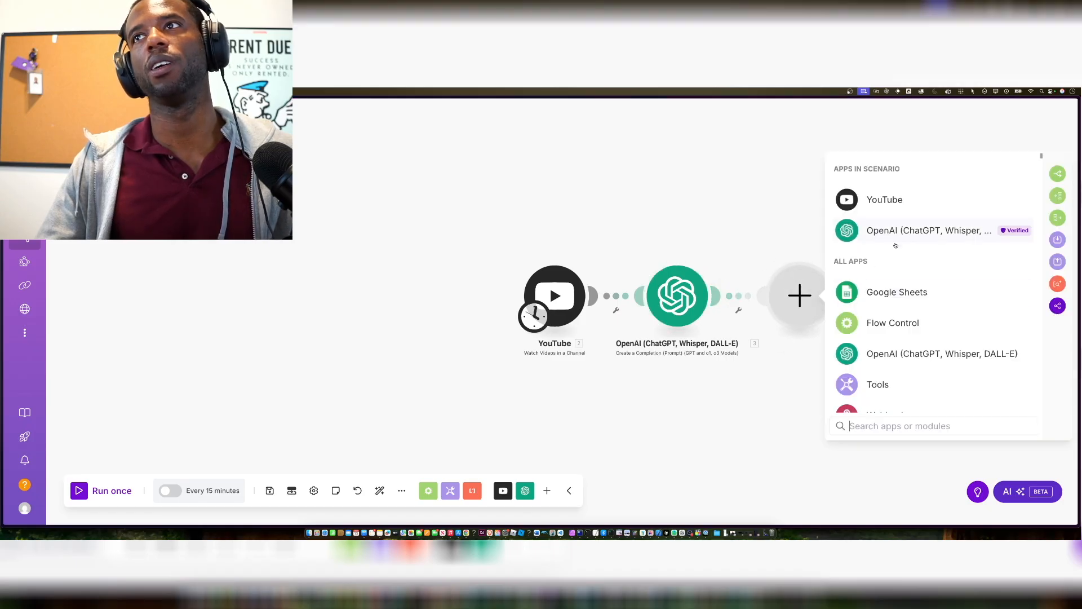
scroll(894, 241, "down", 12)
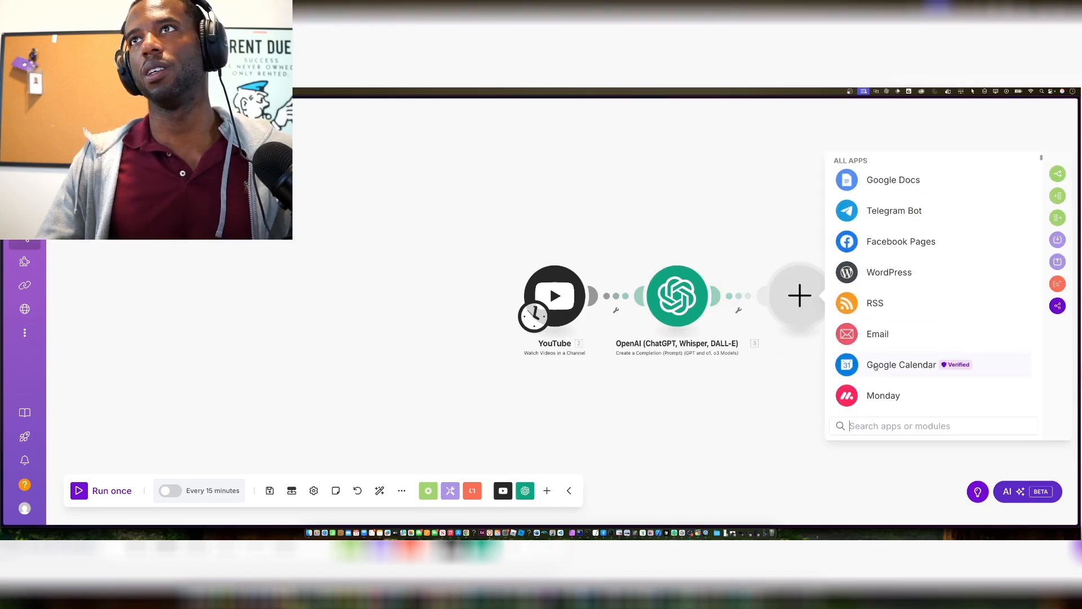
left_click(896, 242)
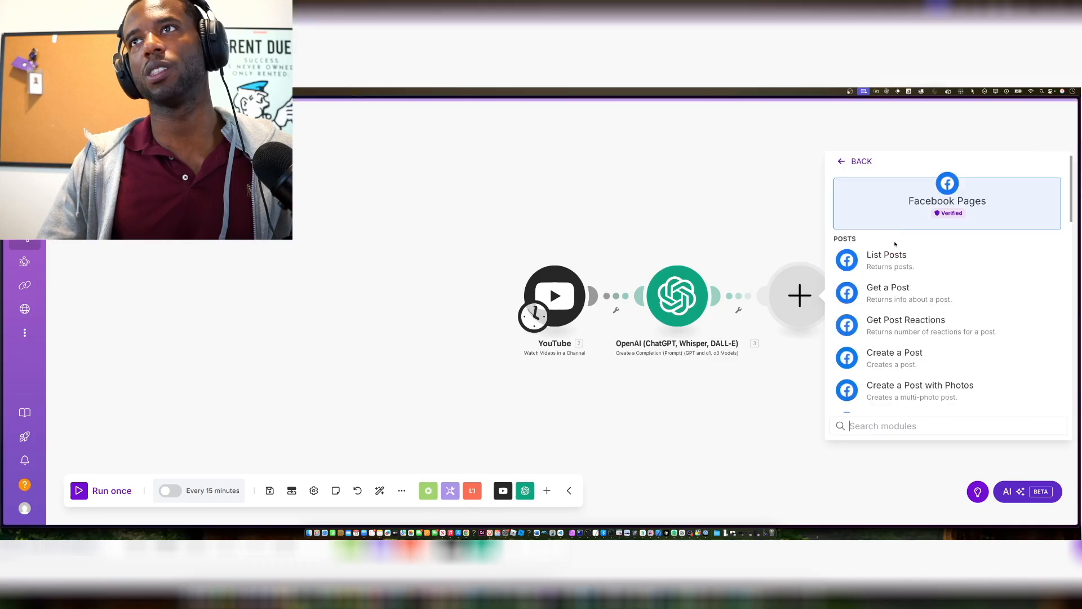
scroll(905, 338, "down", 1)
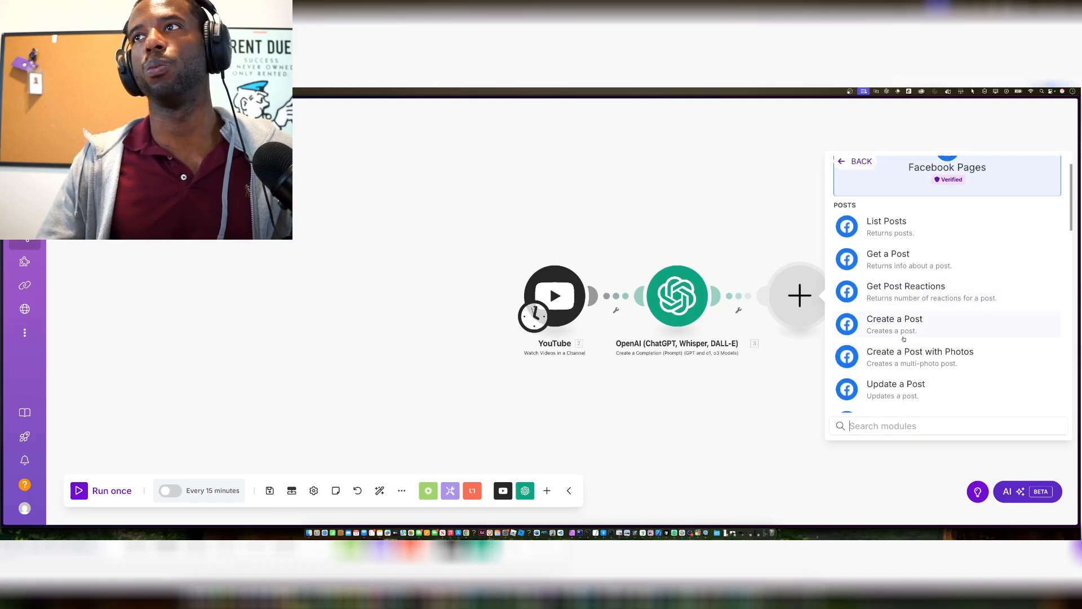
left_click(899, 328)
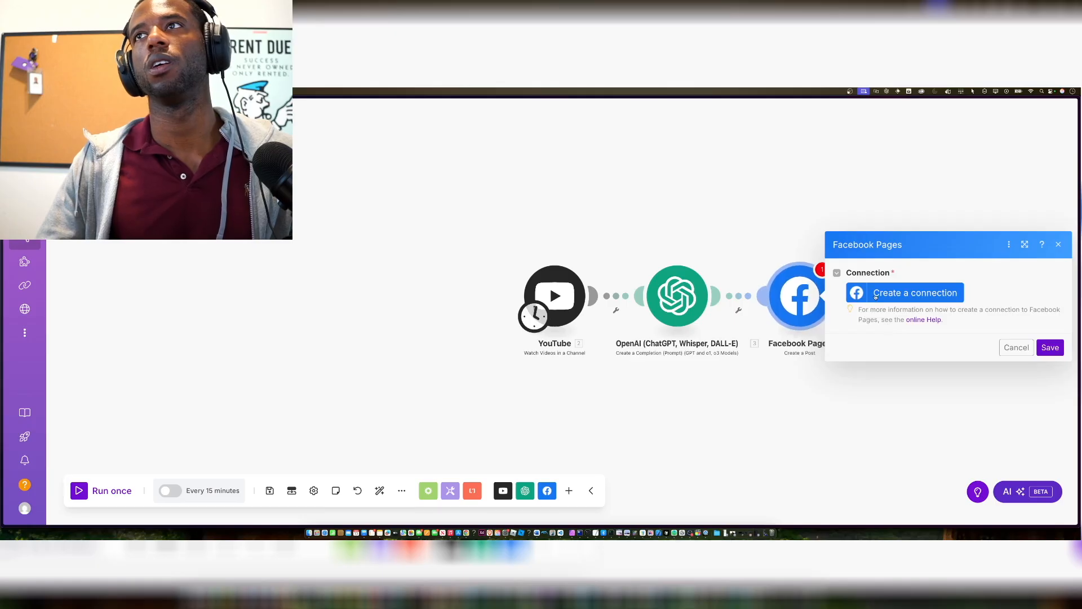
- Create "My Facebook connection" for the Facebook Pages module and authorize Make with the personal Facebook account
left_click(875, 295)
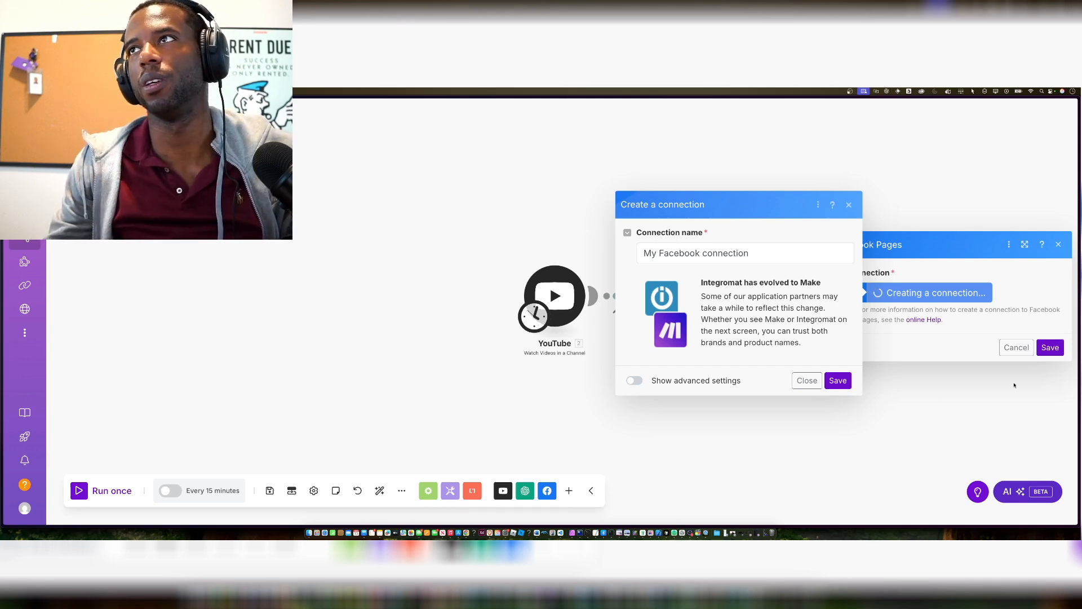
left_click(1058, 244)
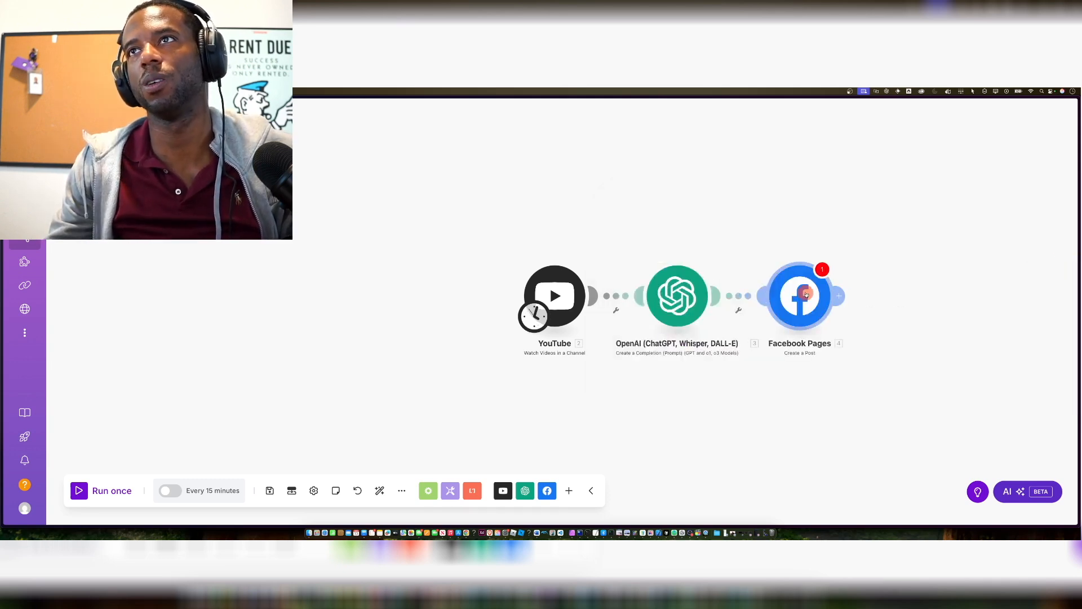
left_click(888, 293)
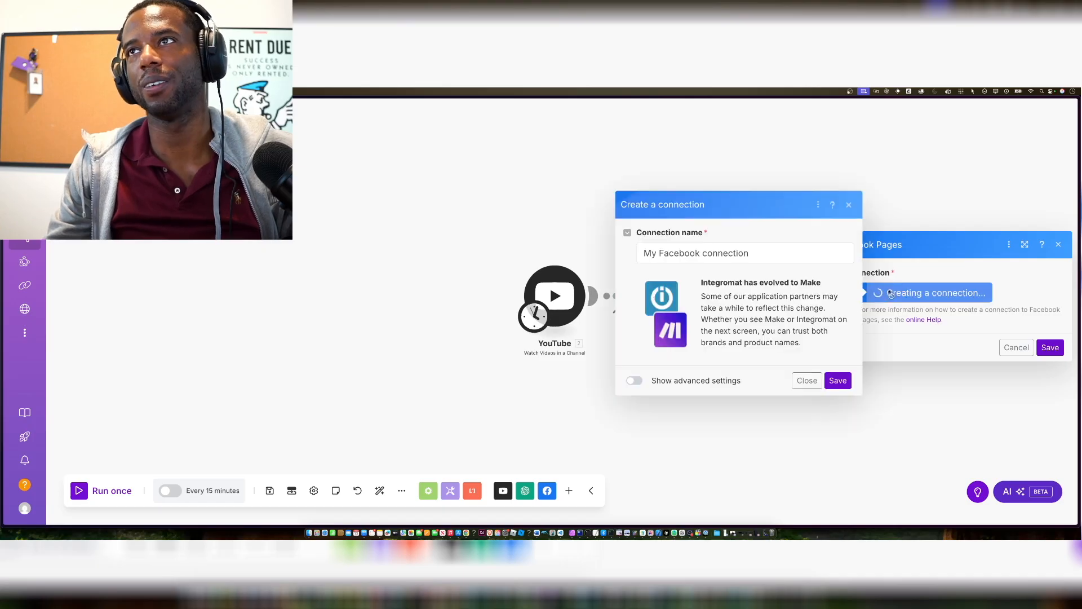
left_click(838, 378)
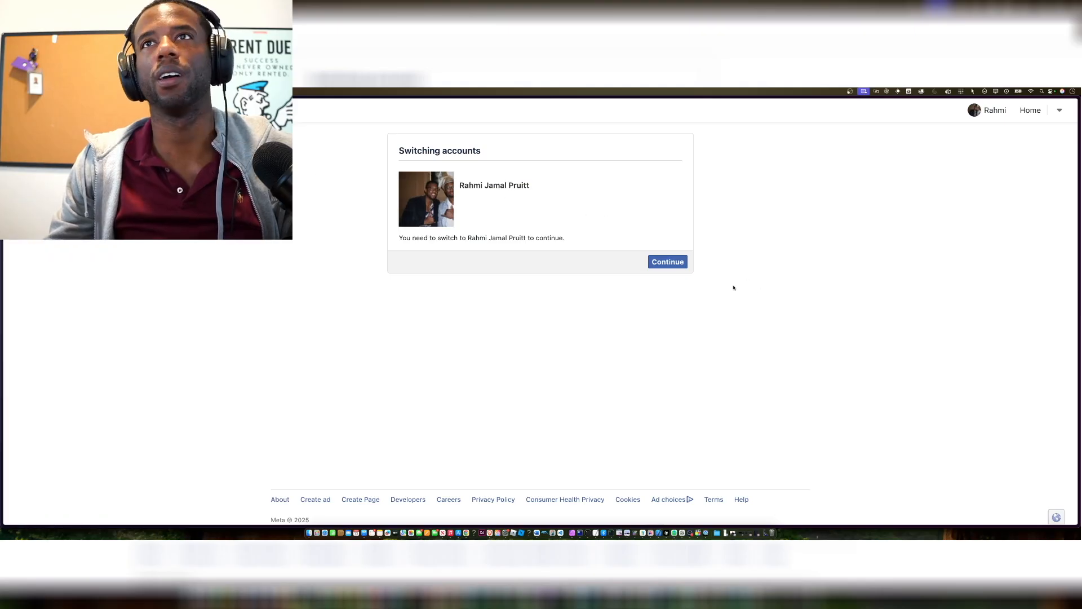
left_click(667, 262)
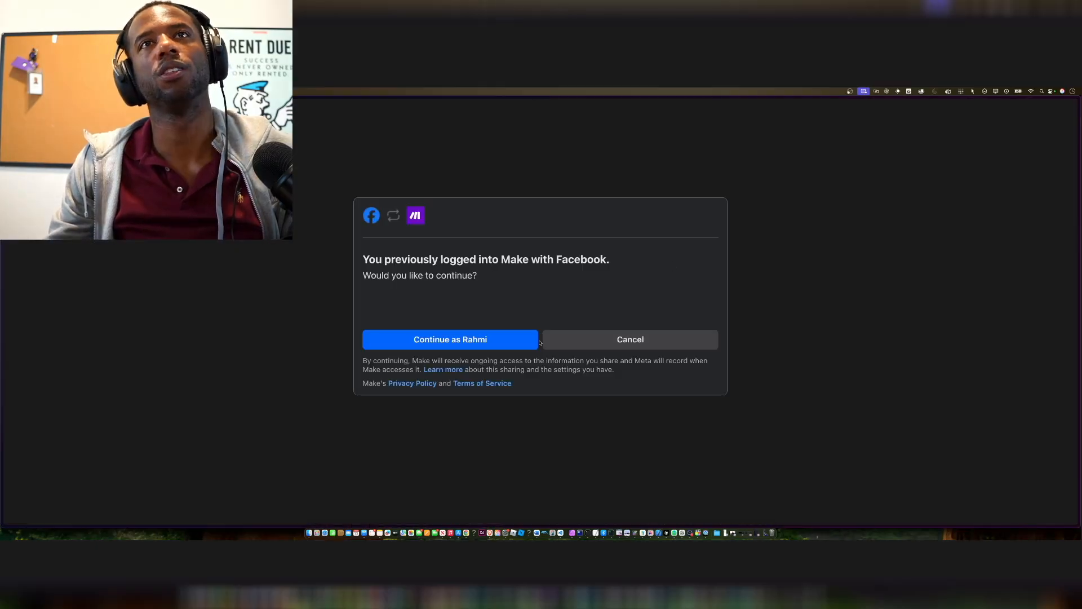
left_click(494, 345)
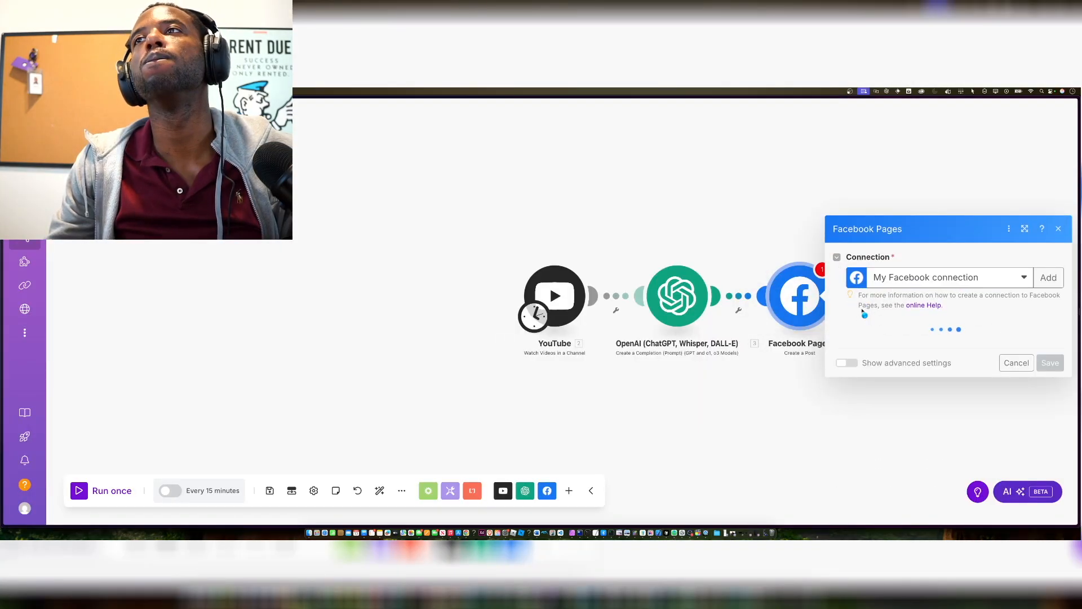
- Set the Facebook page to The Black Tech Experience and map the OpenAI Result to the post's message, leaving the link empty
left_click(879, 292)
left_click(883, 307)
left_click(879, 337)
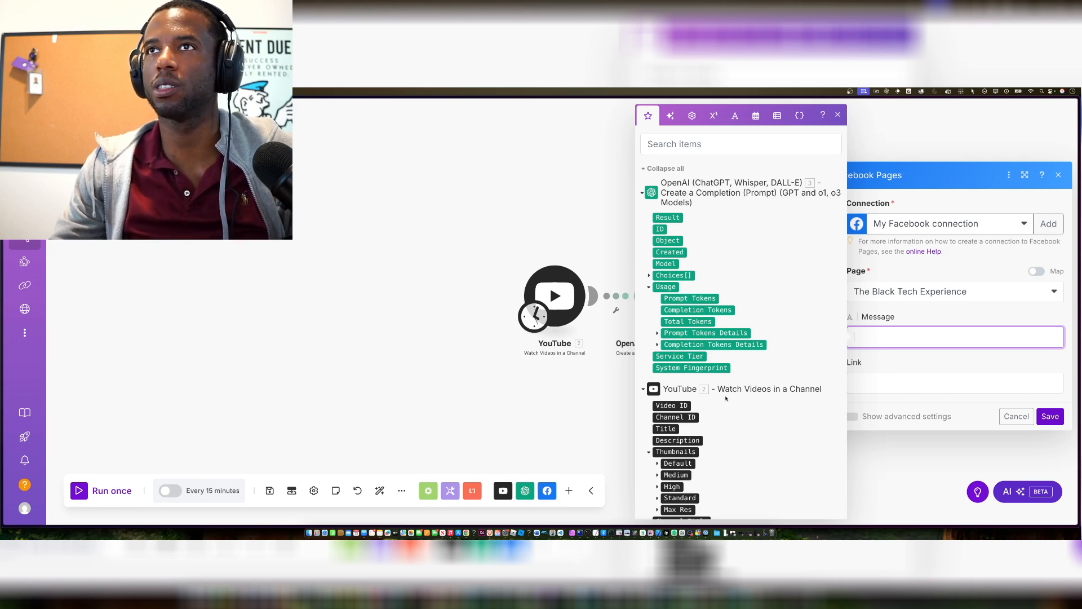
scroll(725, 398, "down", 2)
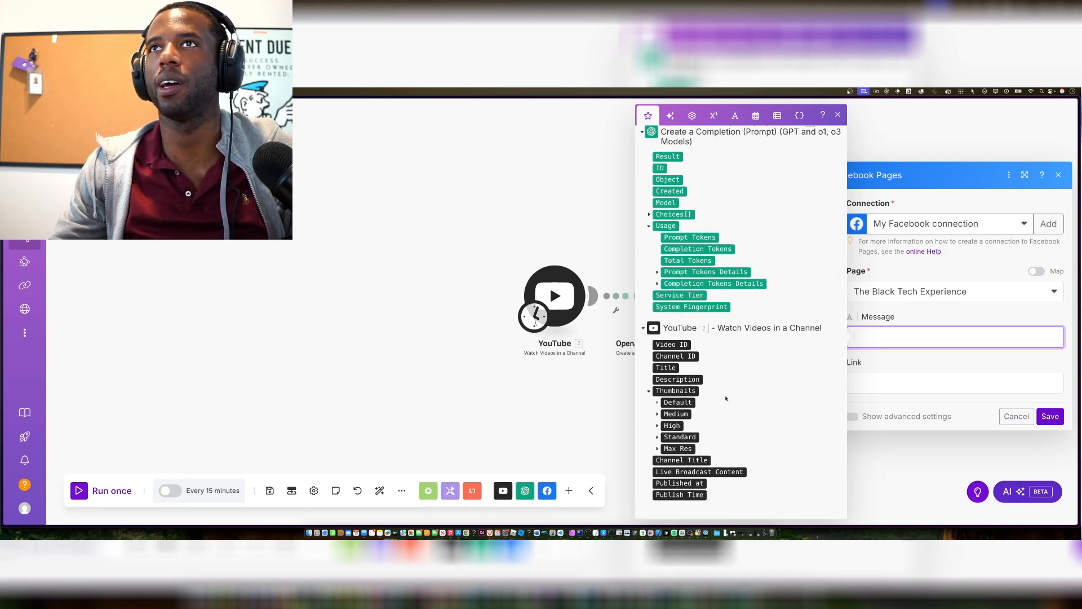
scroll(726, 398, "up", 1)
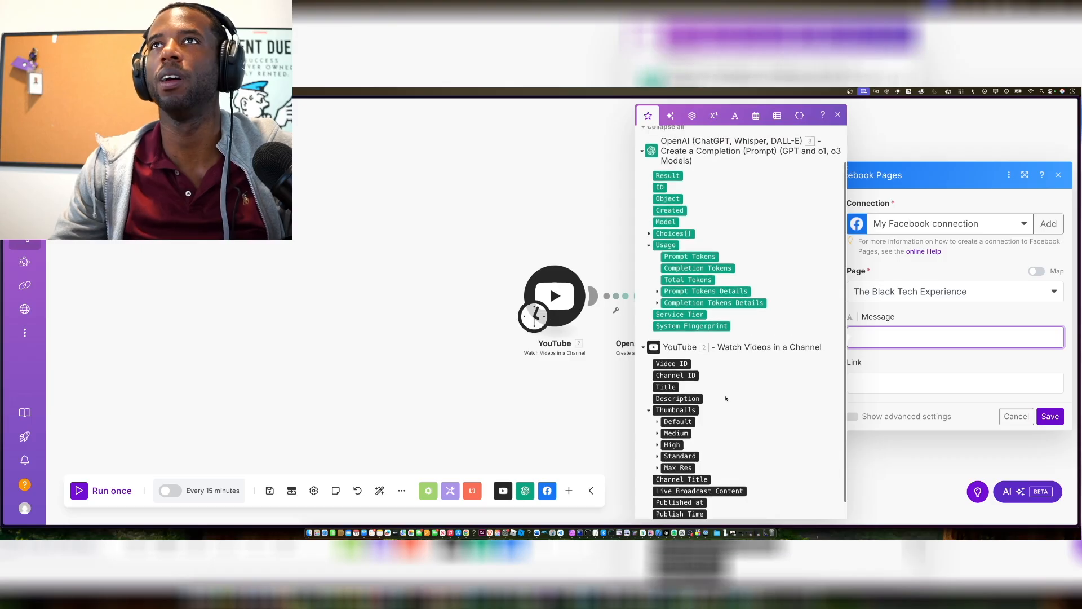
scroll(726, 397, "up", 1)
scroll(726, 398, "up", 1)
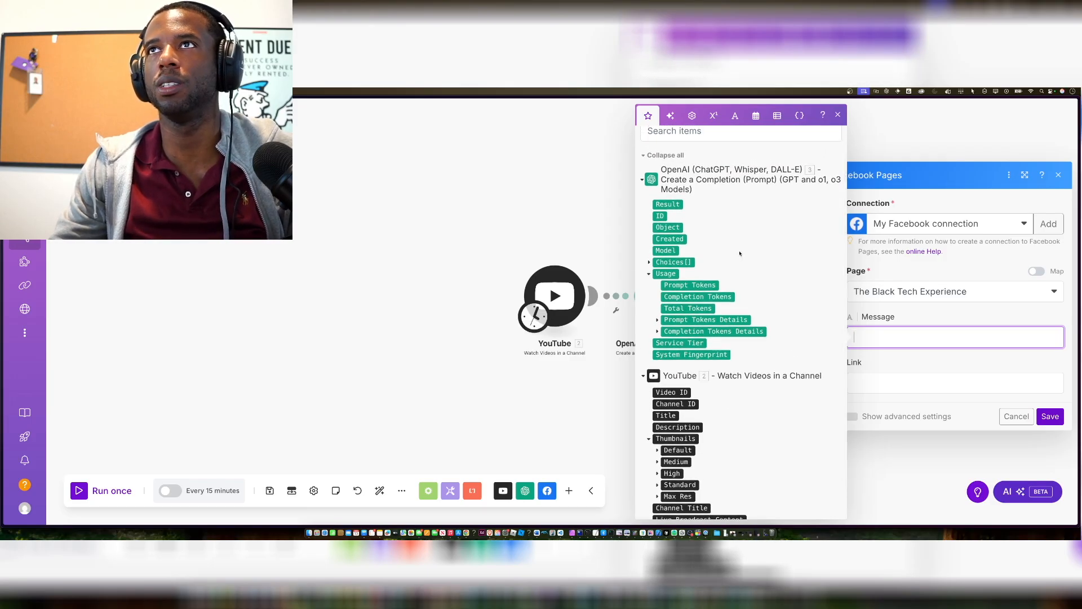
left_click(667, 203)
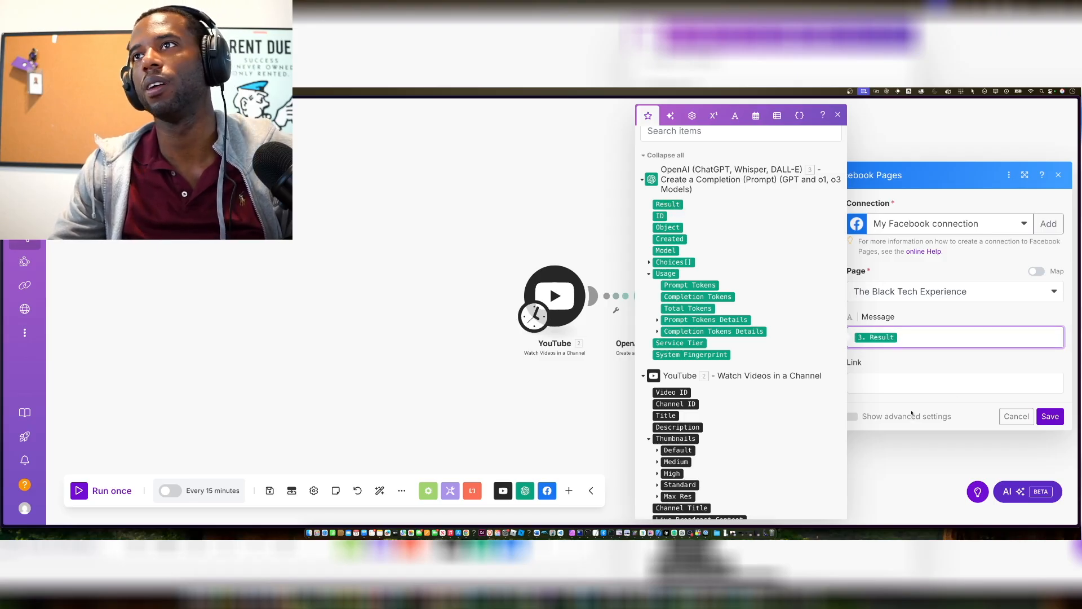
left_click(909, 390)
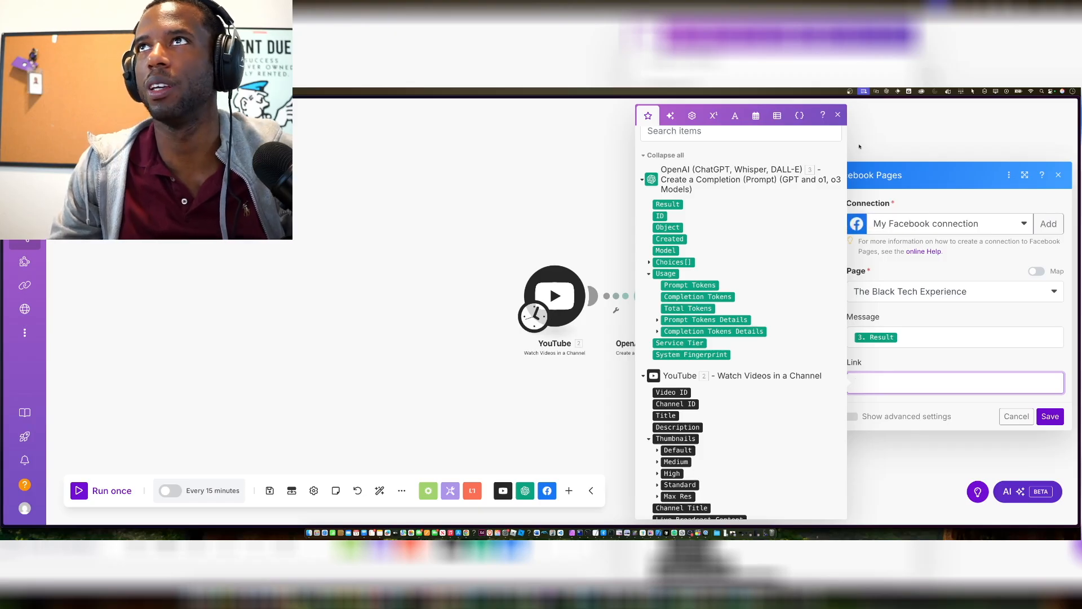
left_click(839, 118)
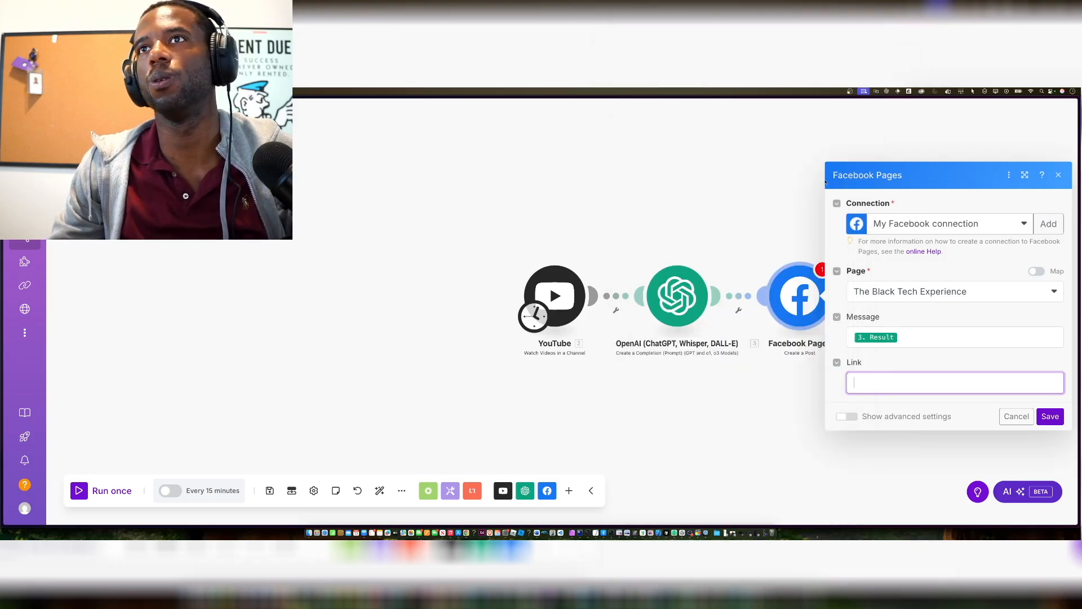
- Insert a router between the OpenAI and Facebook Pages modules and add two empty branches to it
left_click(743, 296)
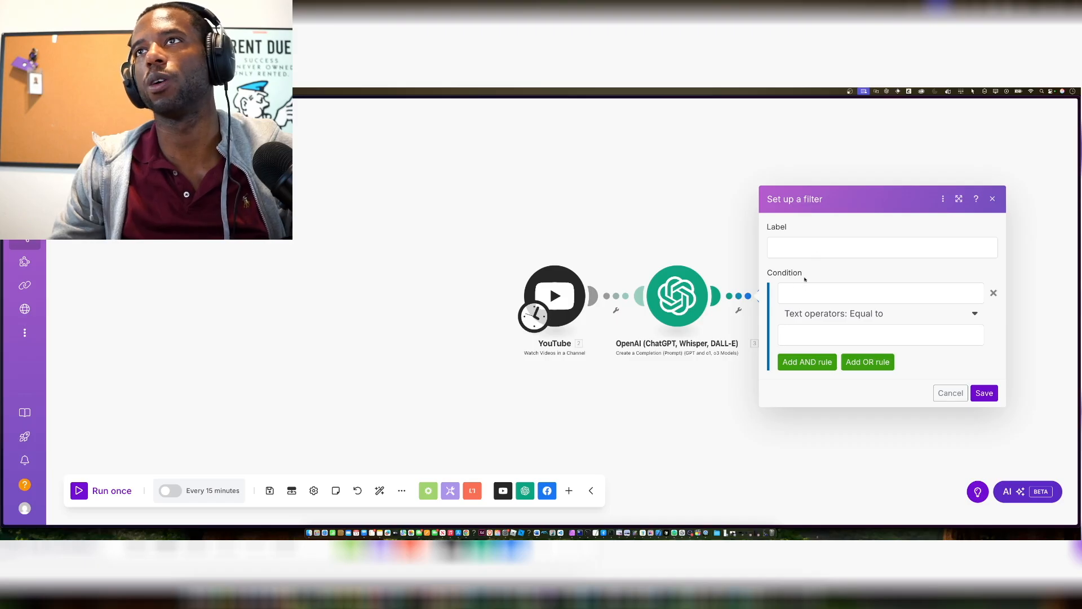
left_click(747, 295)
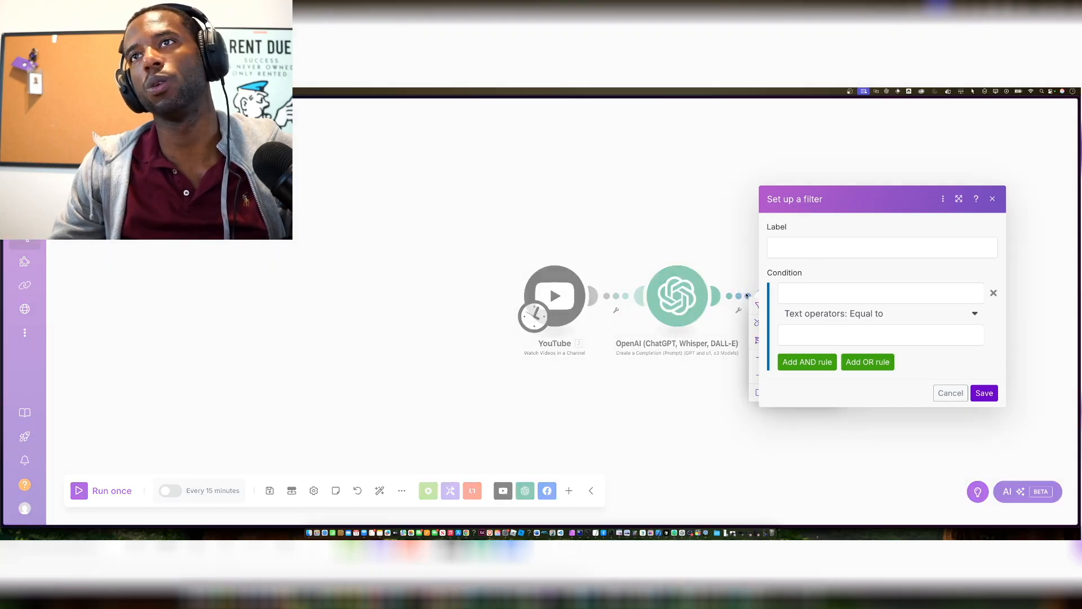
left_click(994, 200)
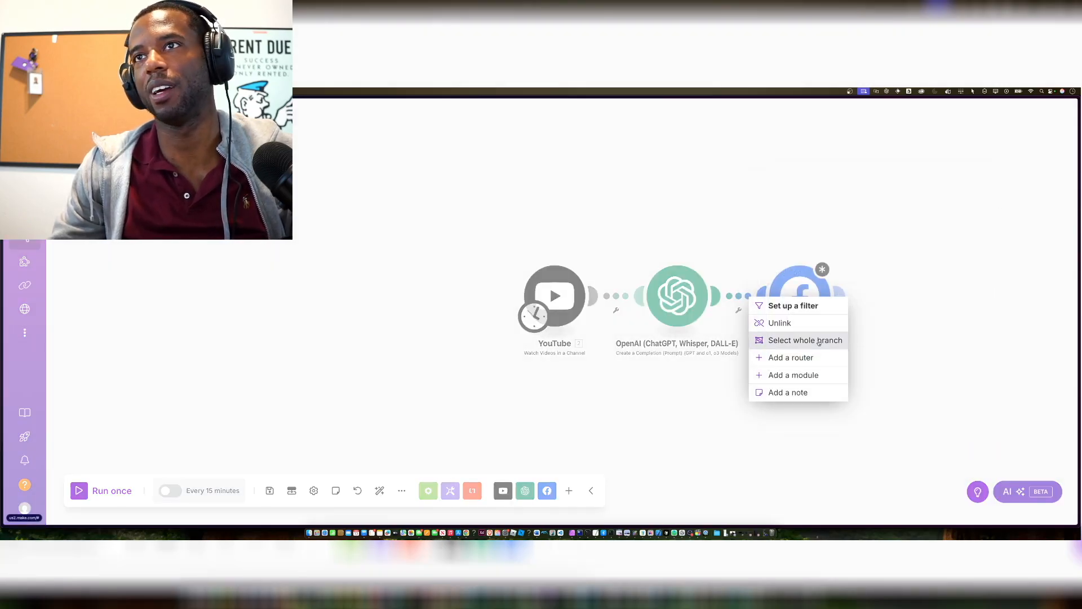
left_click(801, 365)
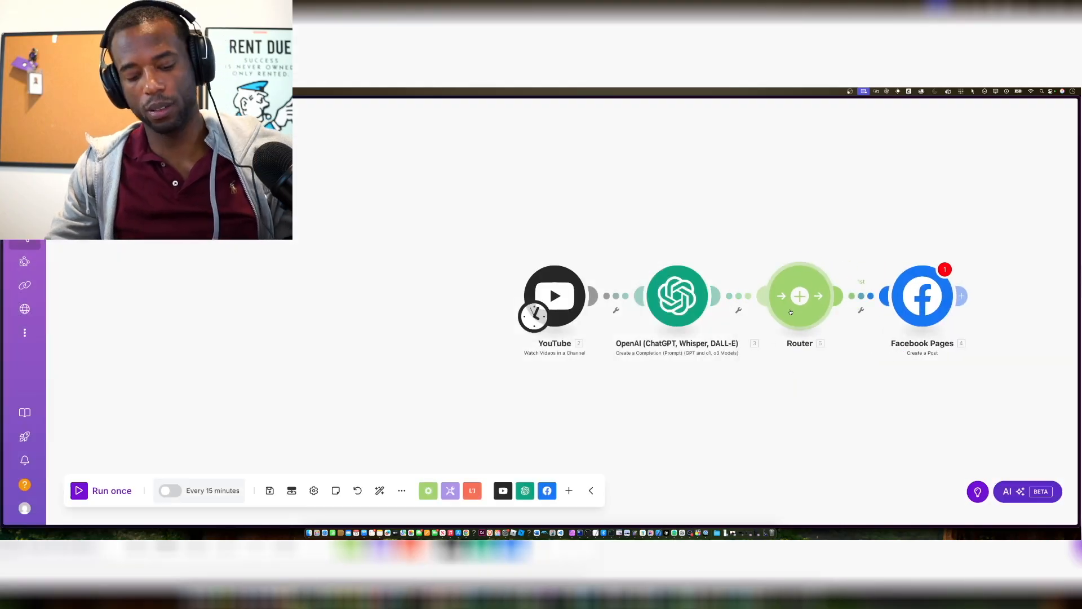
left_click(824, 303)
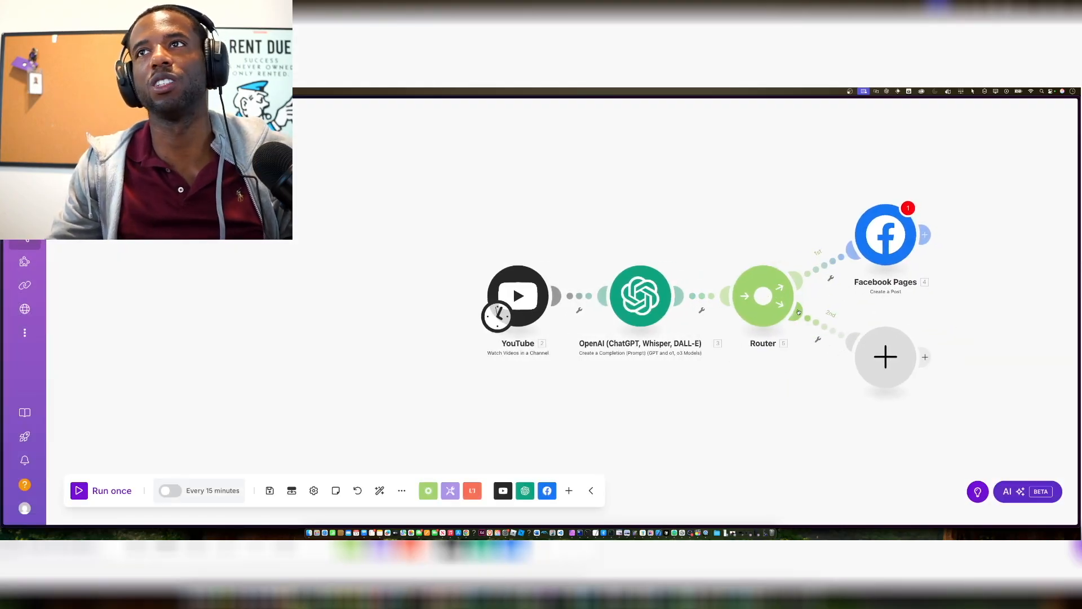
left_click(778, 316)
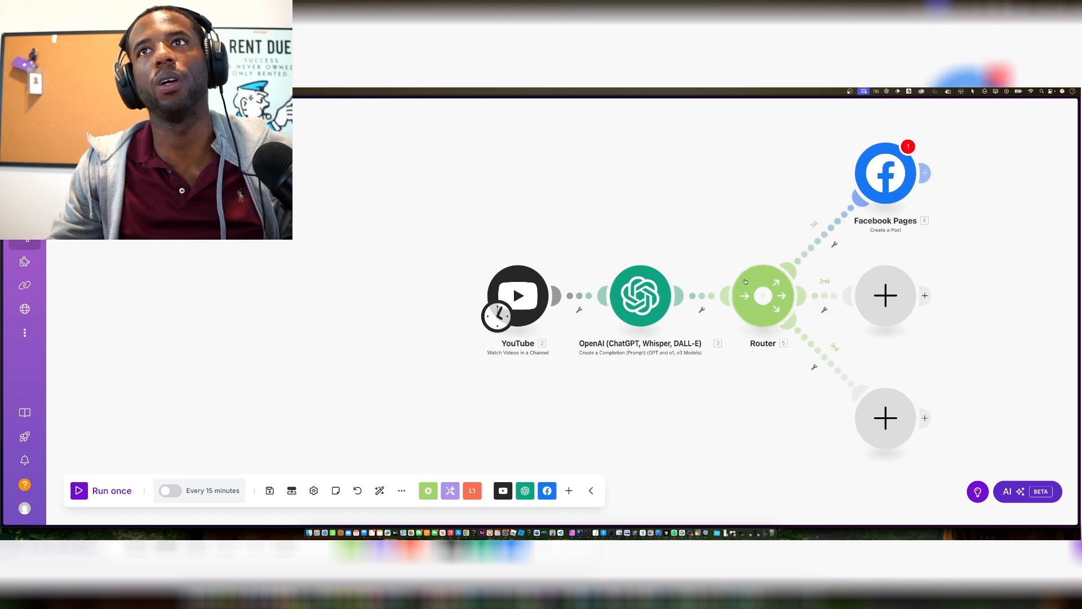
- Insert a Text parser "Match pattern" module between the OpenAI module and the router
left_click(714, 296)
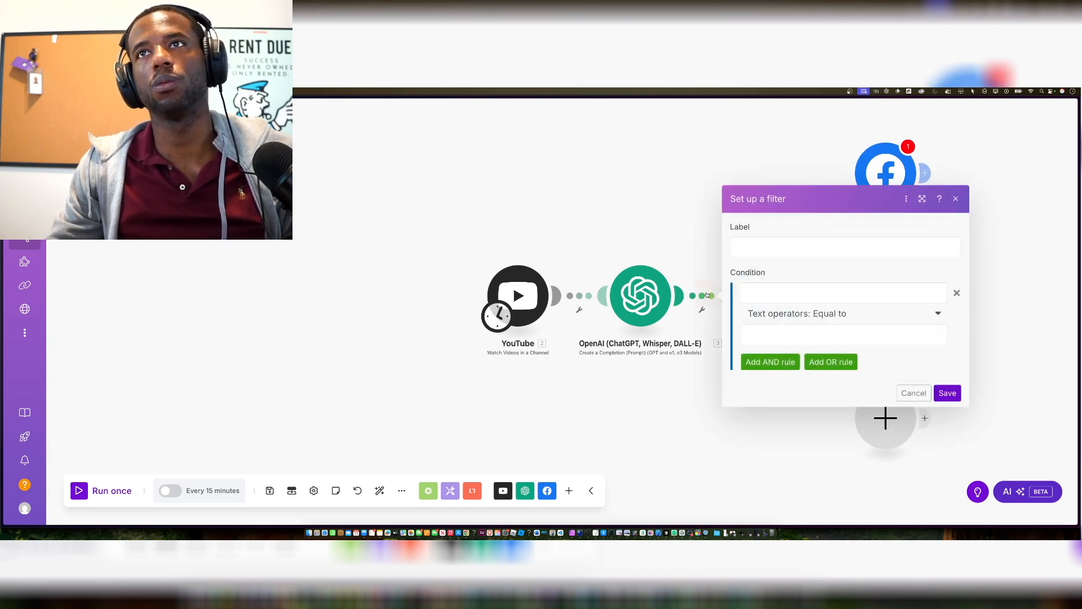
right_click(714, 297)
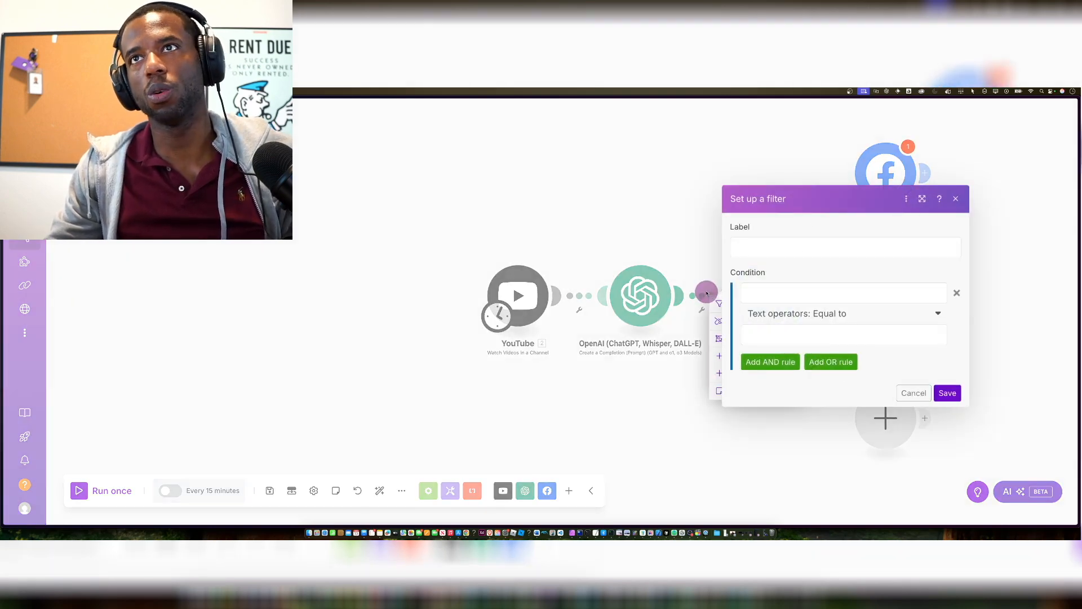
left_click(956, 198)
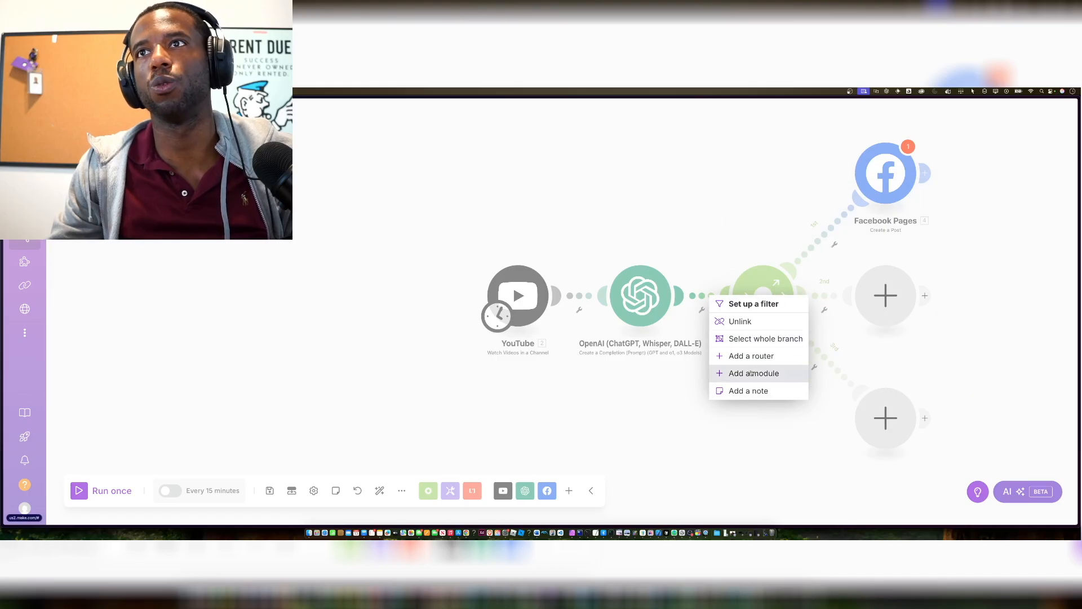
left_click(751, 373)
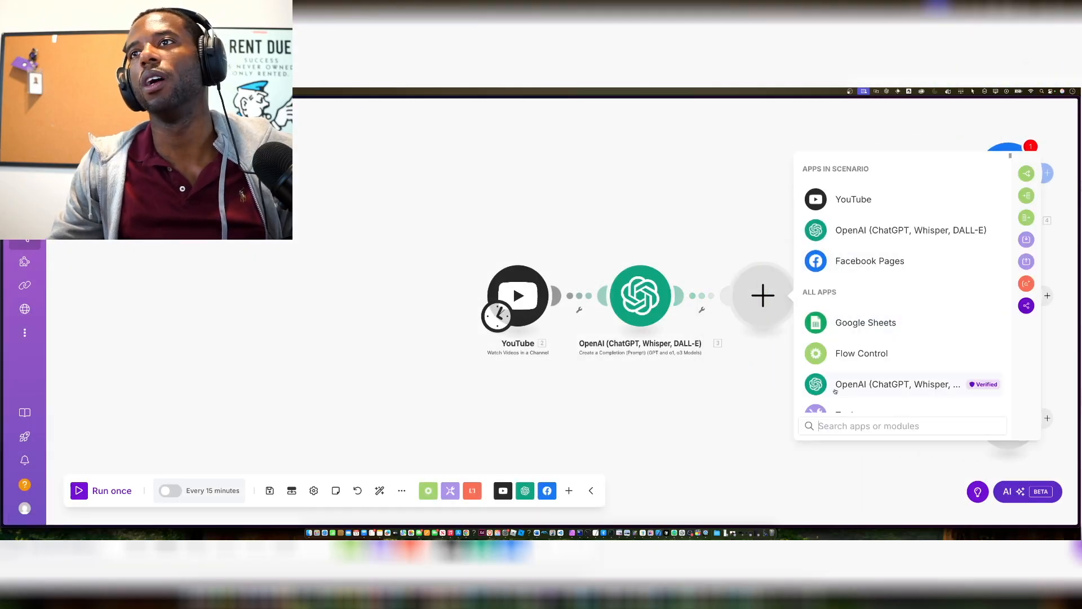
type("text")
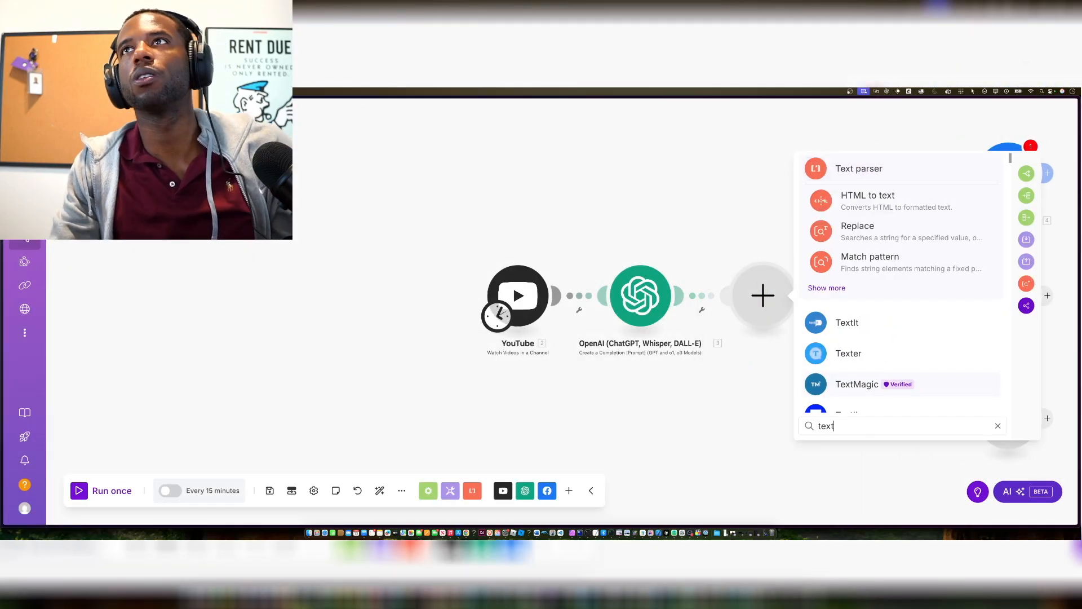
key("Return")
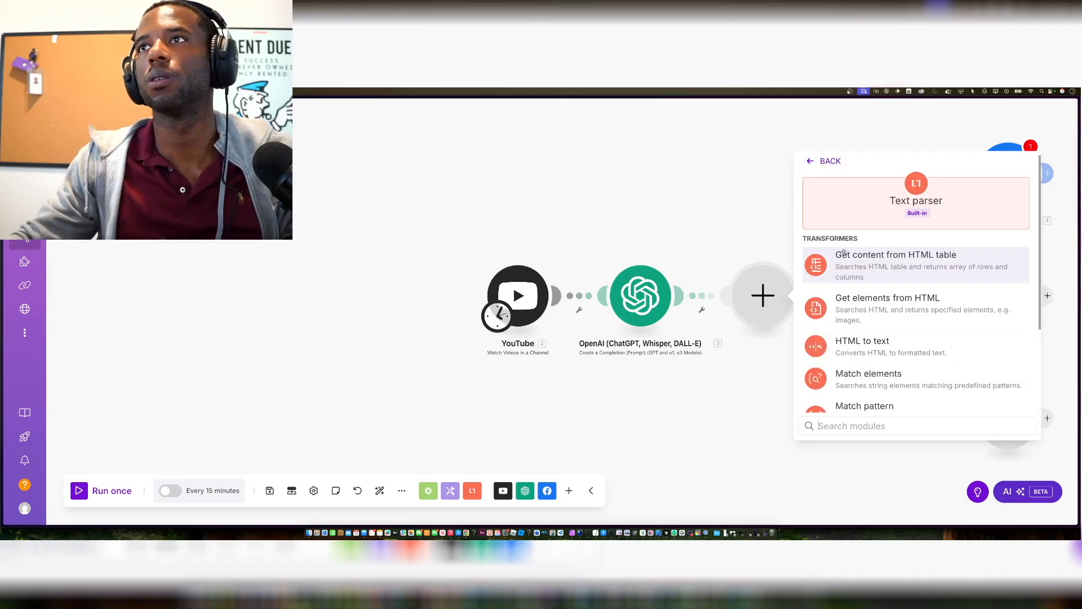
scroll(871, 319, "down", 4)
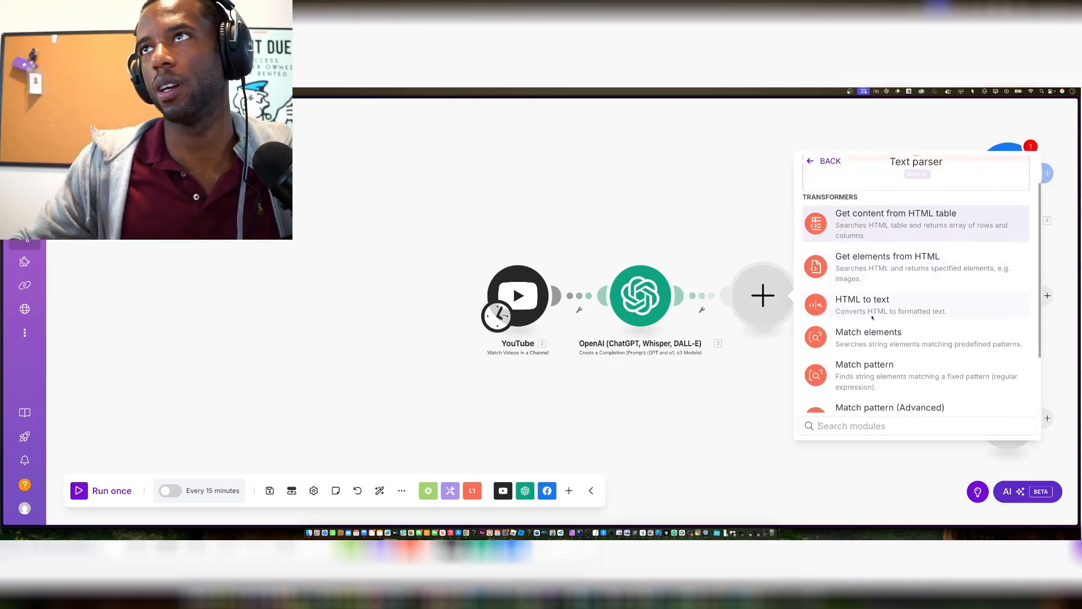
scroll(872, 318, "up", 5)
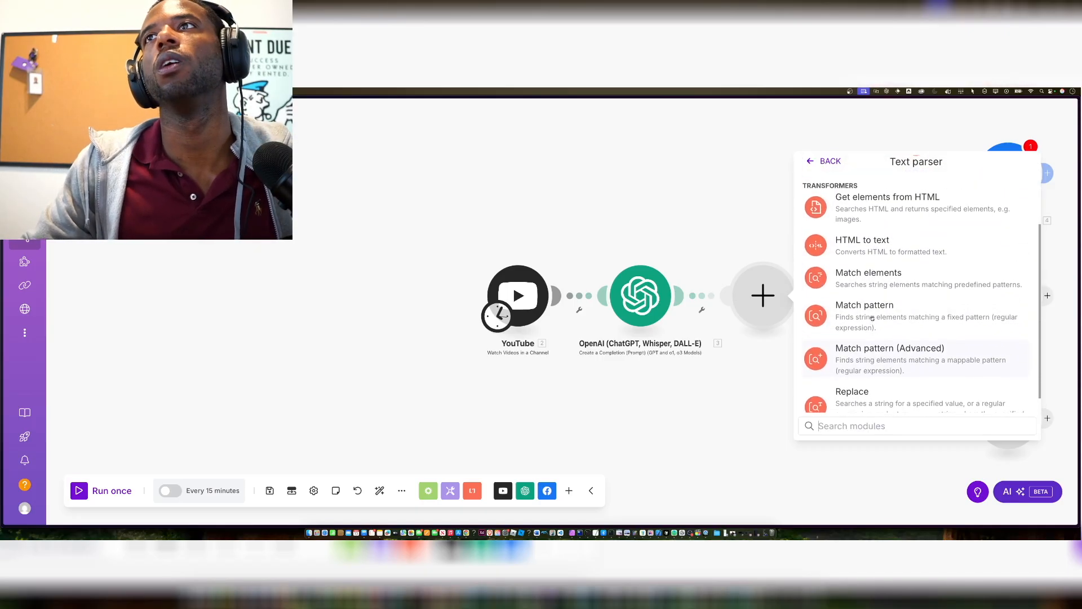
scroll(871, 313, "down", 1)
scroll(870, 314, "down", 3)
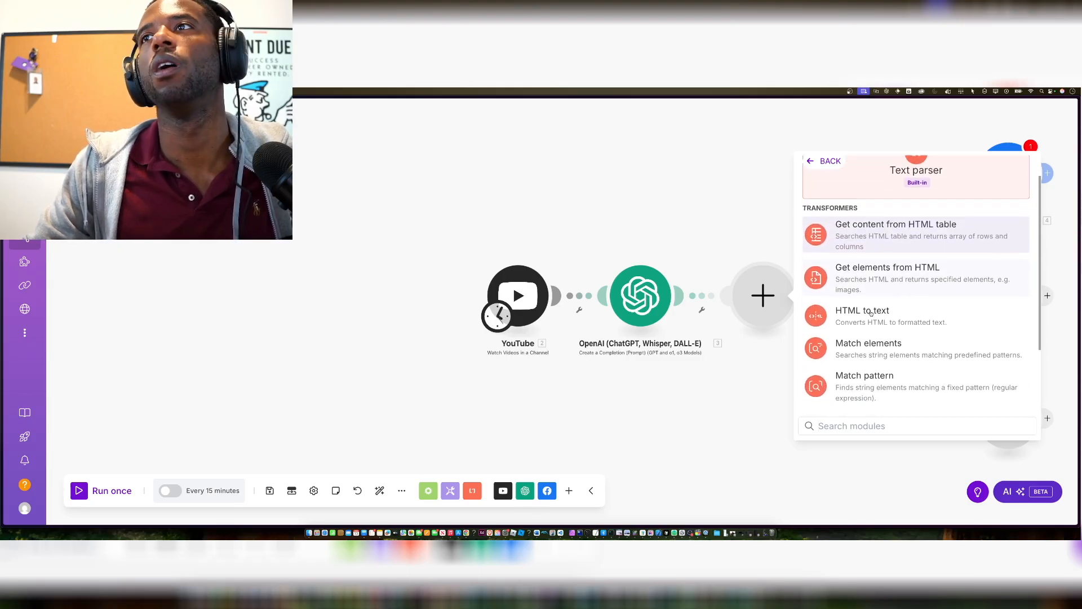
left_click(871, 315)
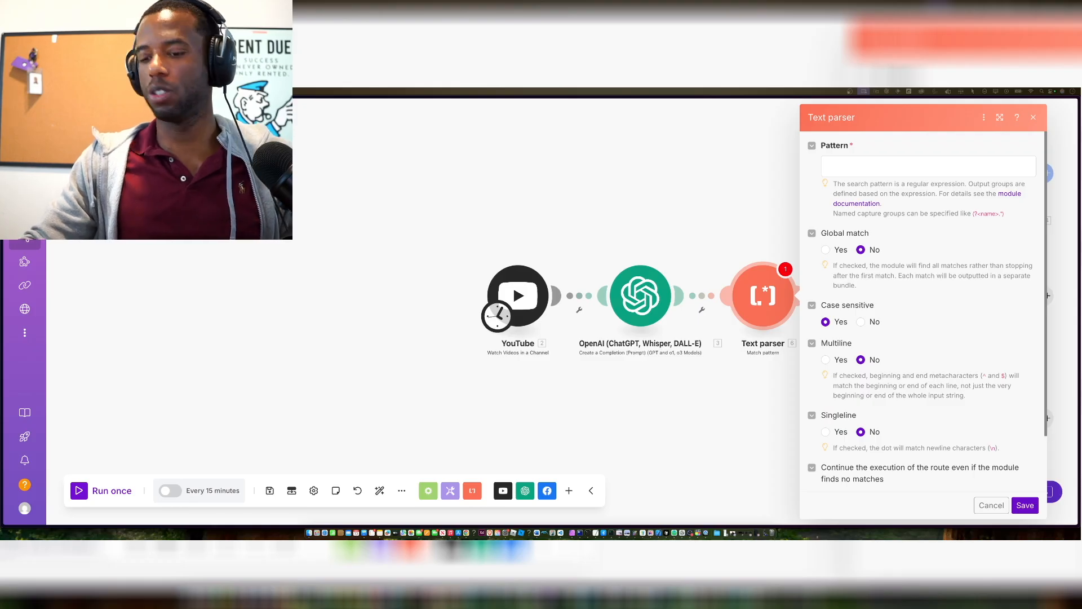
- Paste a regular expression matching youtu.be and youtube.com/watch?v= links as the Text parser's pattern and save the module
left_click(883, 172)
key("super+v")
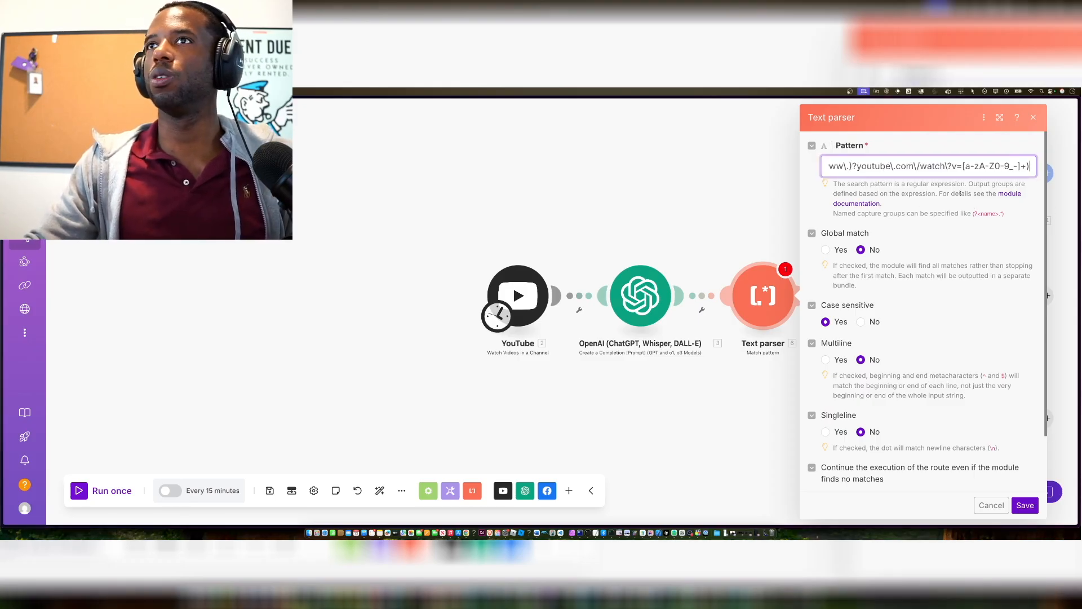
left_click(1025, 505)
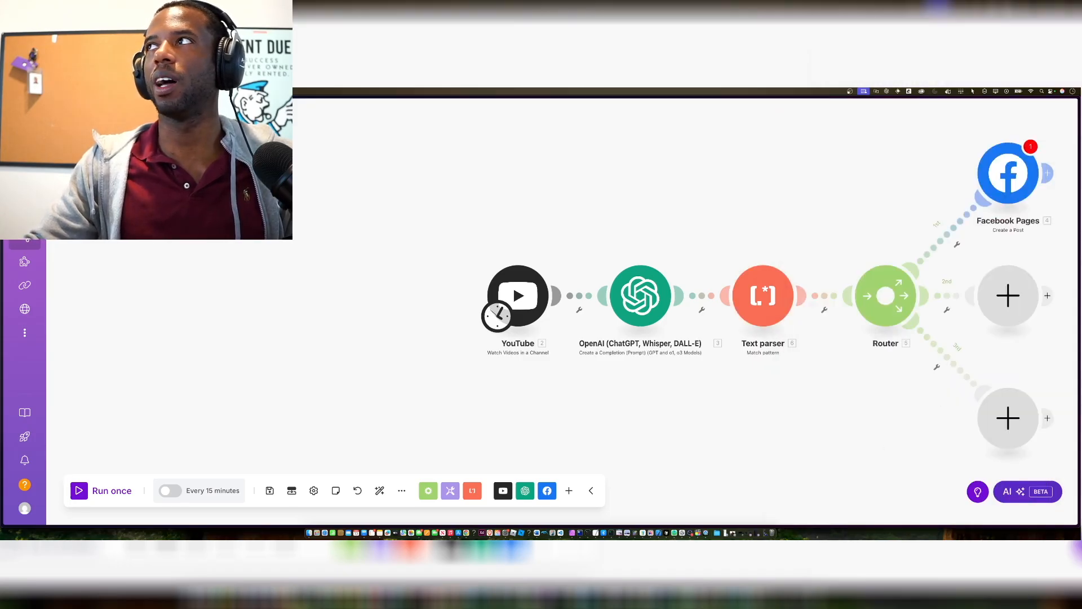
- Review the Text parser's pattern and examine which module outputs can be mapped to the Facebook post's link
left_click(740, 299)
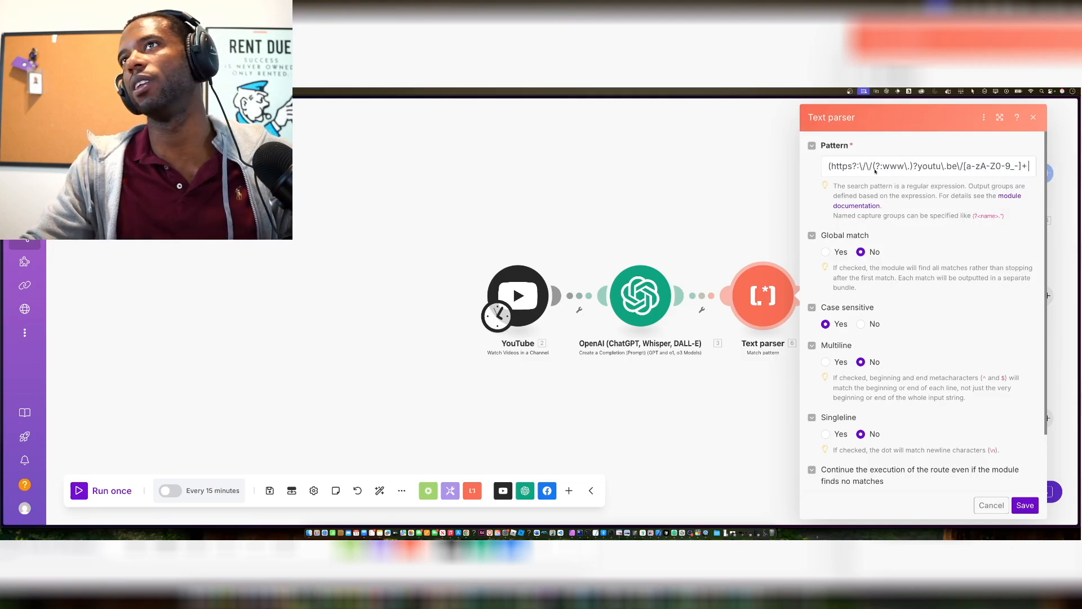
left_click(874, 170)
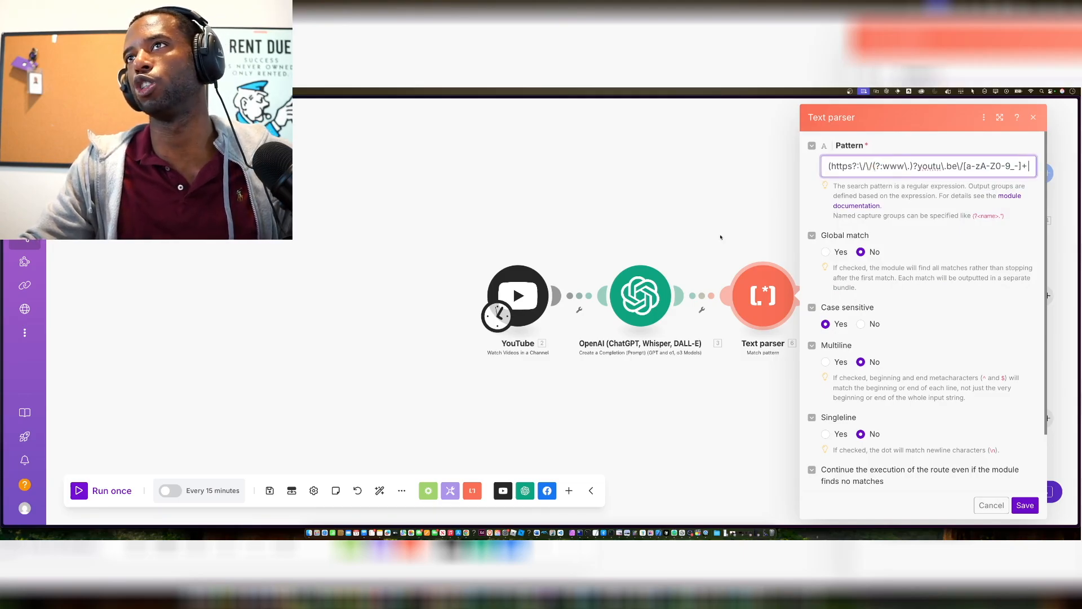
left_click(612, 430)
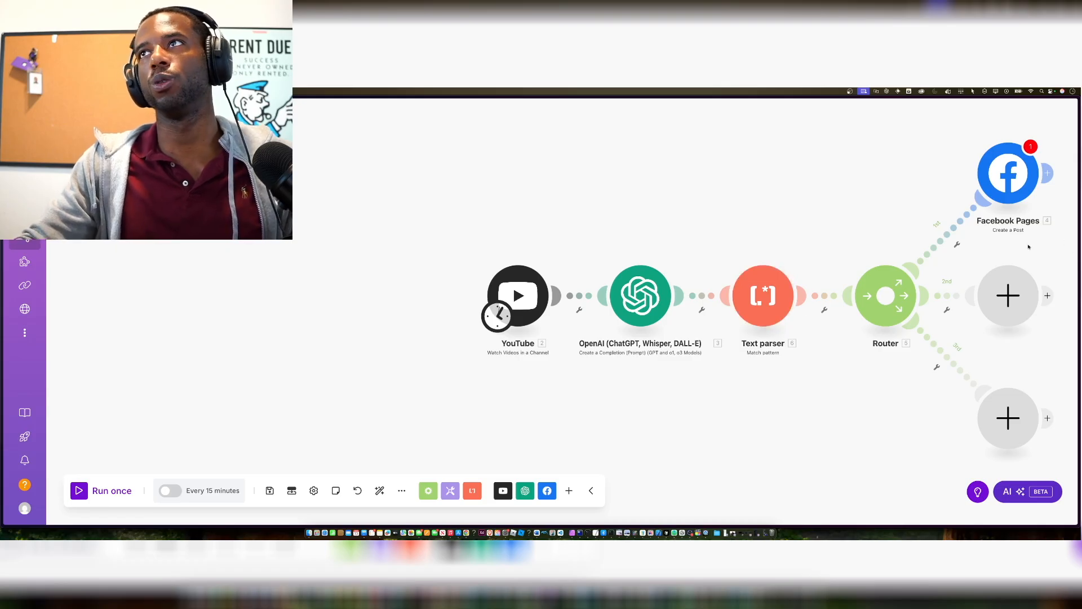
left_click(1027, 163)
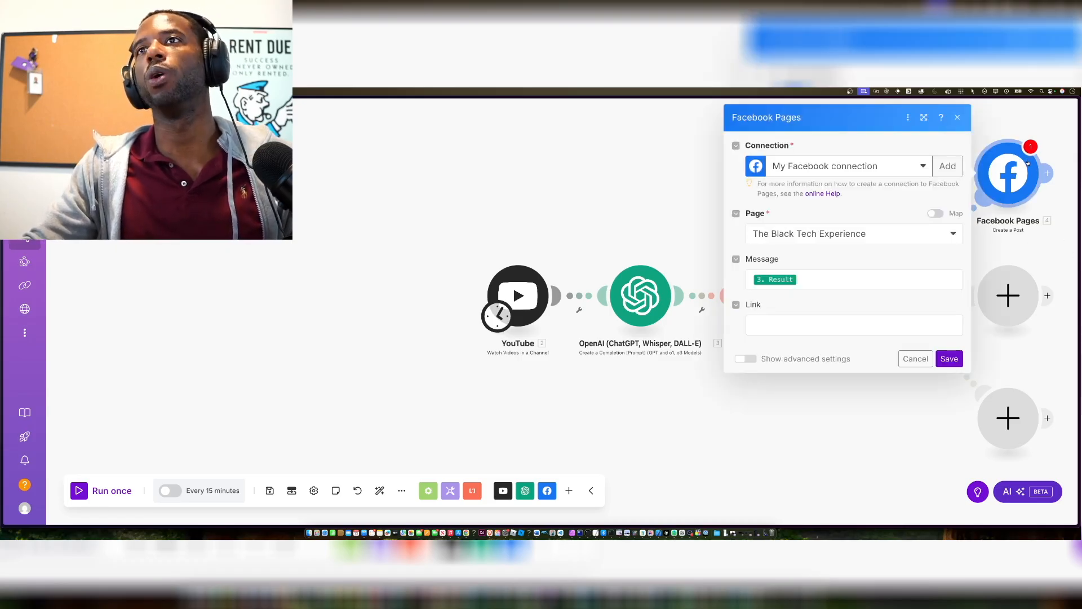
left_click(702, 352)
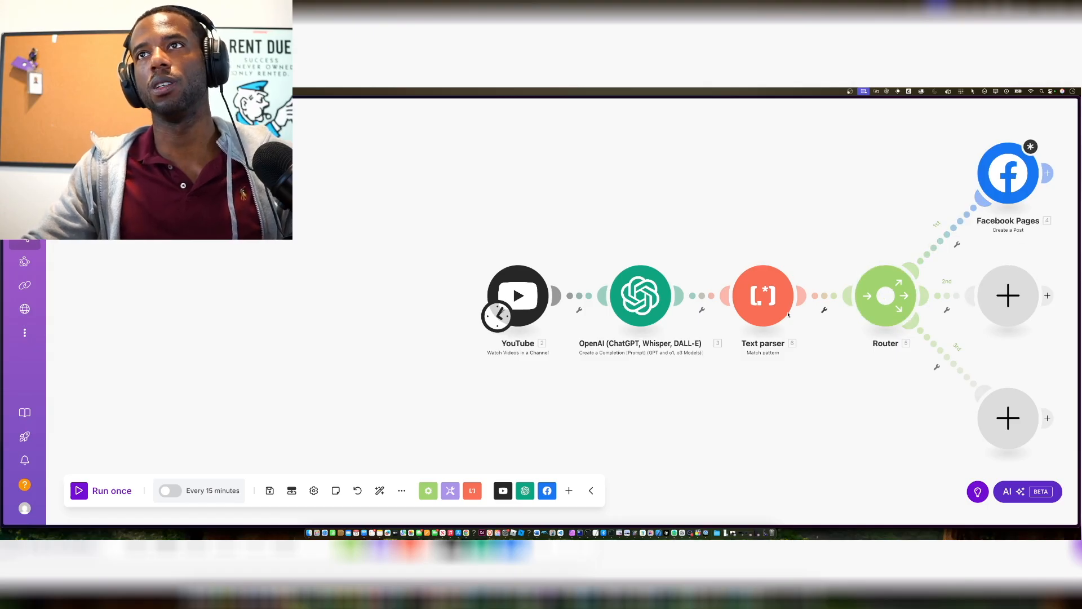
left_click(745, 305)
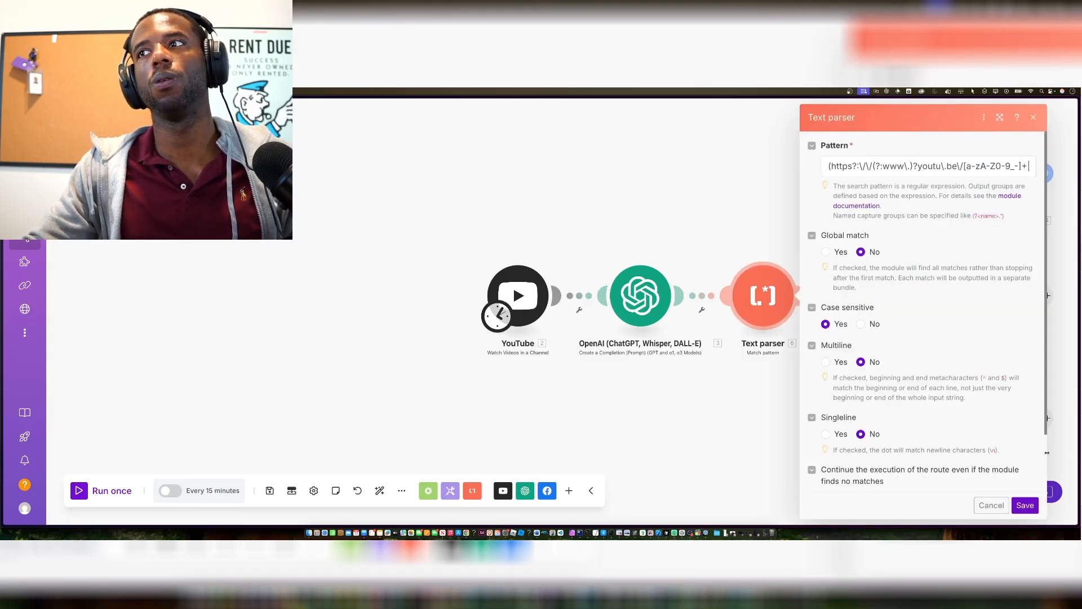
left_click(1031, 509)
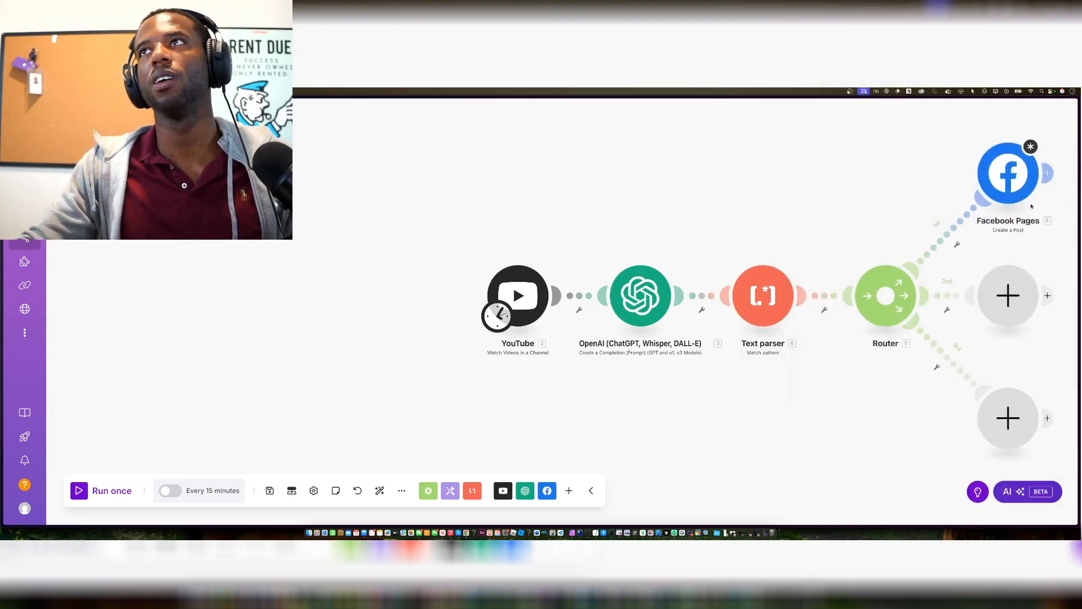
left_click(1022, 188)
left_click(870, 328)
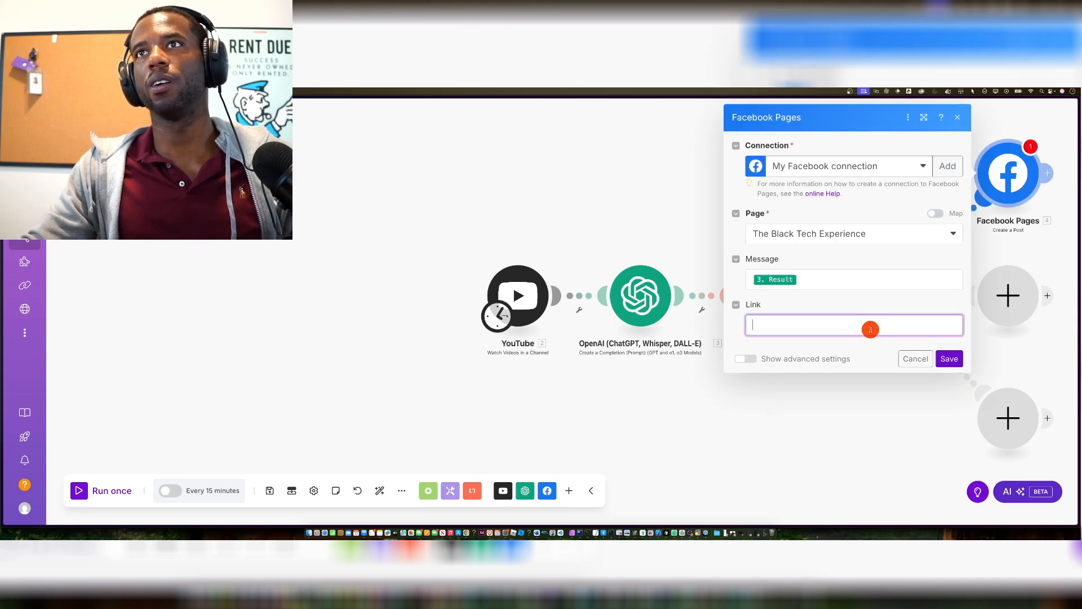
scroll(659, 395, "down", 2)
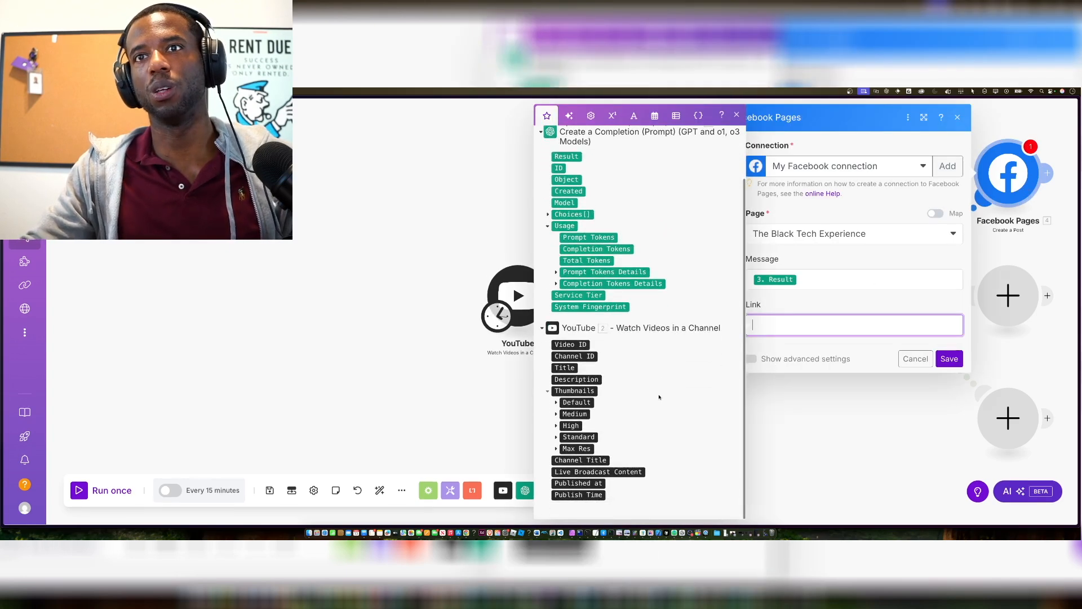
scroll(659, 397, "up", 2)
scroll(659, 397, "down", 2)
scroll(659, 398, "up", 2)
- Delete the existing Facebook Pages module and add a new "Create a Post" module on the router's first branch
right_click(1006, 172)
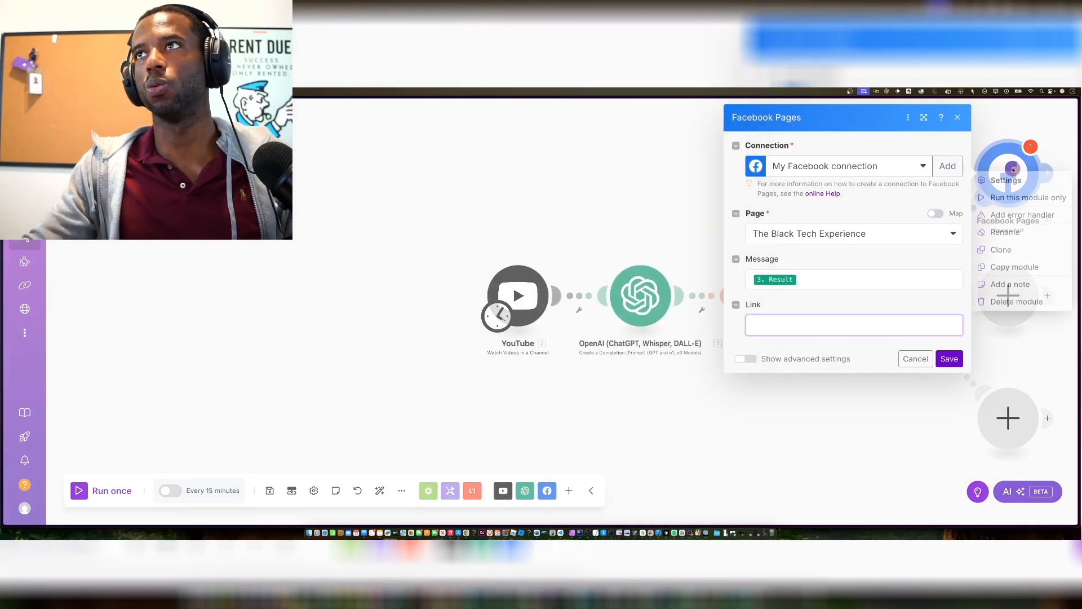
left_click(1001, 302)
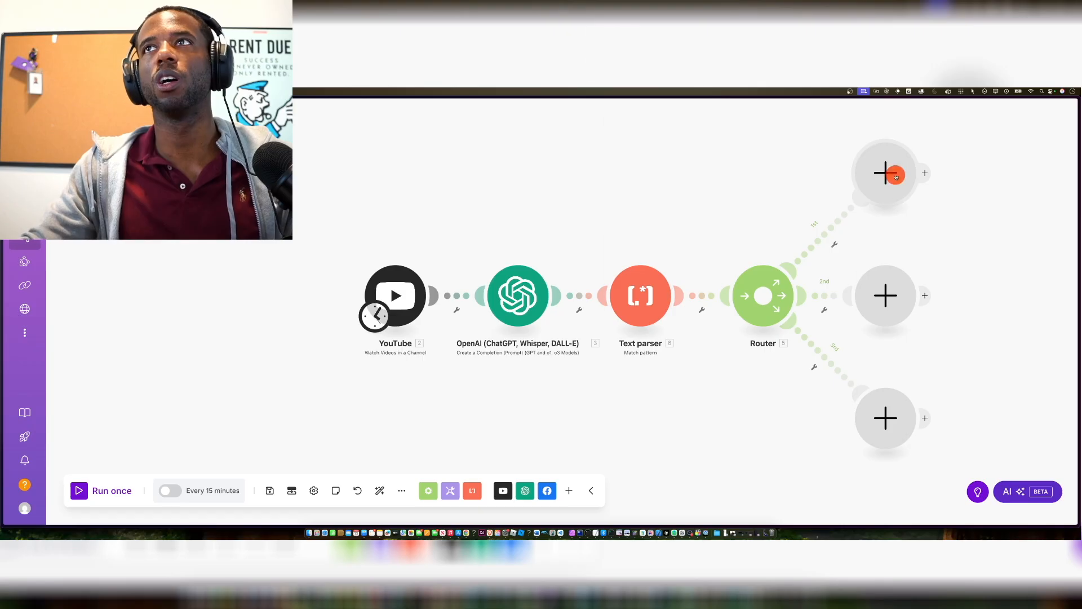
left_click(887, 172)
left_click(702, 215)
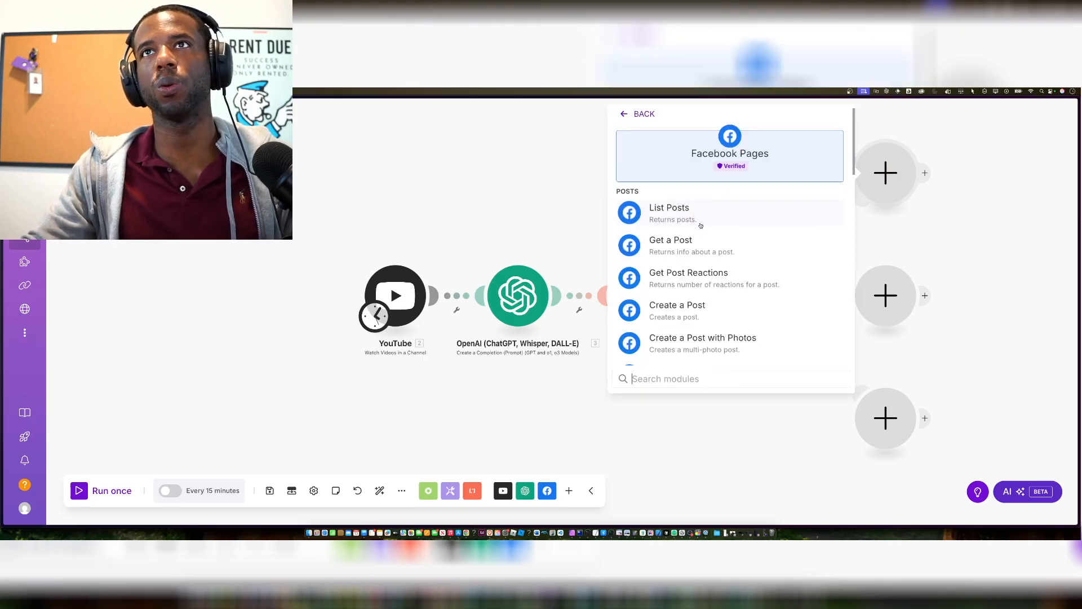
scroll(720, 315, "down", 5)
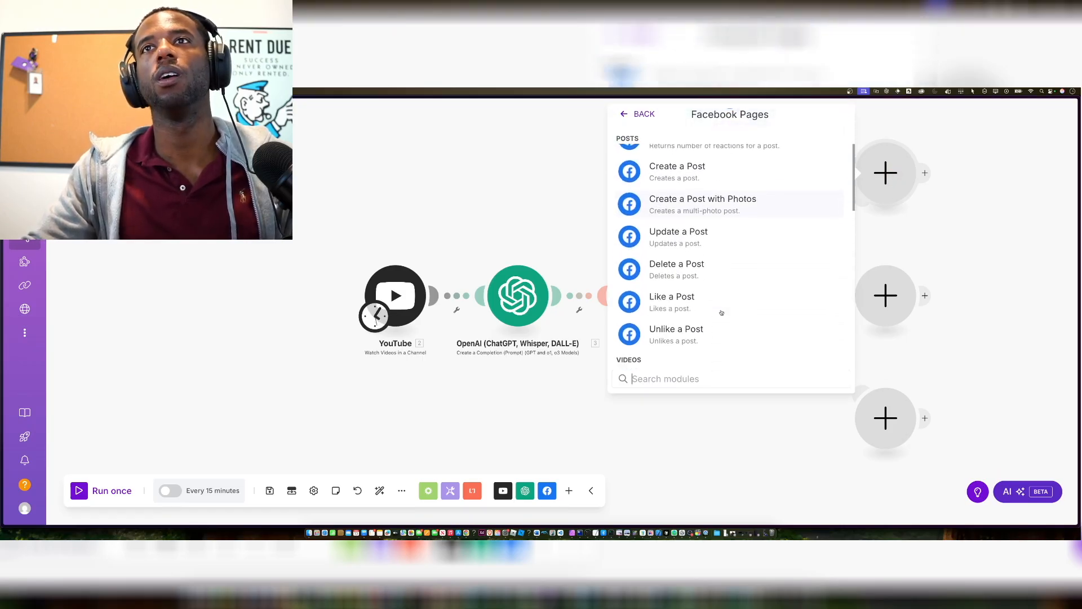
scroll(721, 311, "up", 2)
left_click(711, 249)
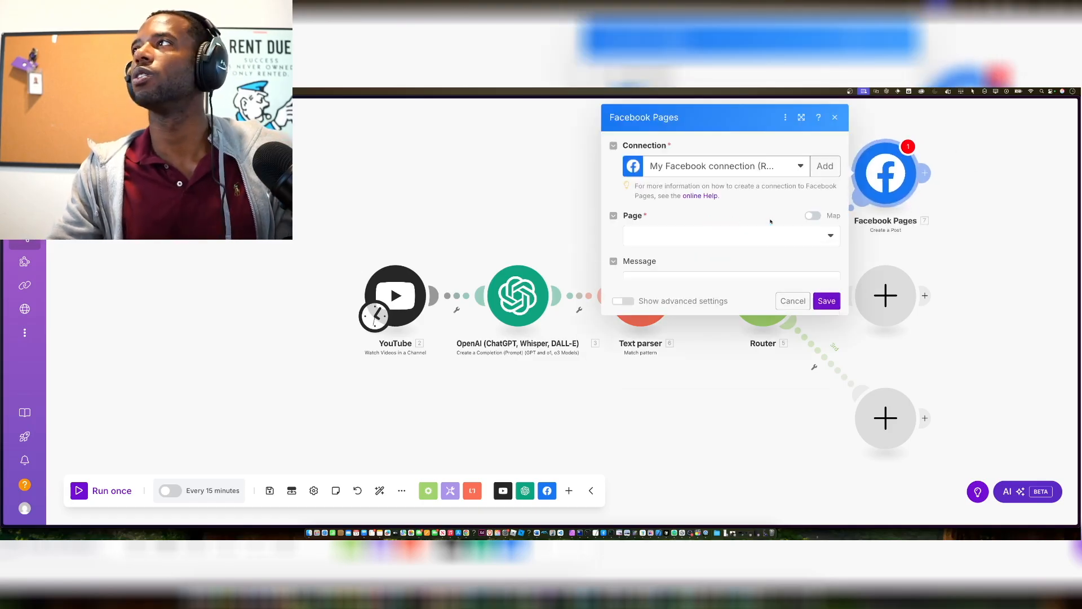
- Set the page to The Black Tech Experience, map the Text parser's $1 to the link and the OpenAI Result to the message, and save
left_click(750, 235)
left_click(725, 252)
left_click(705, 275)
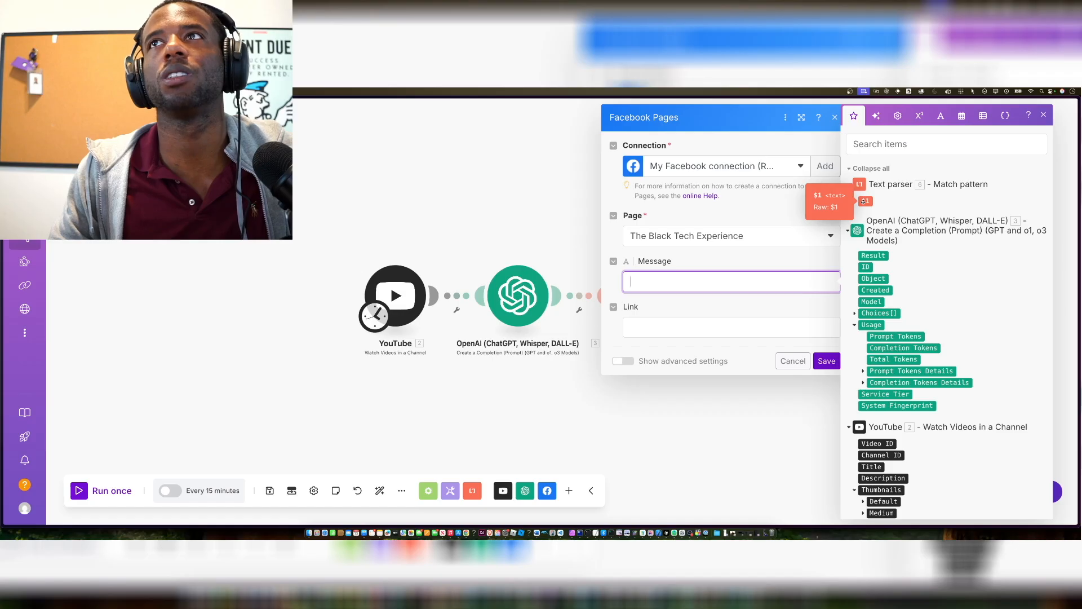
left_click(722, 325)
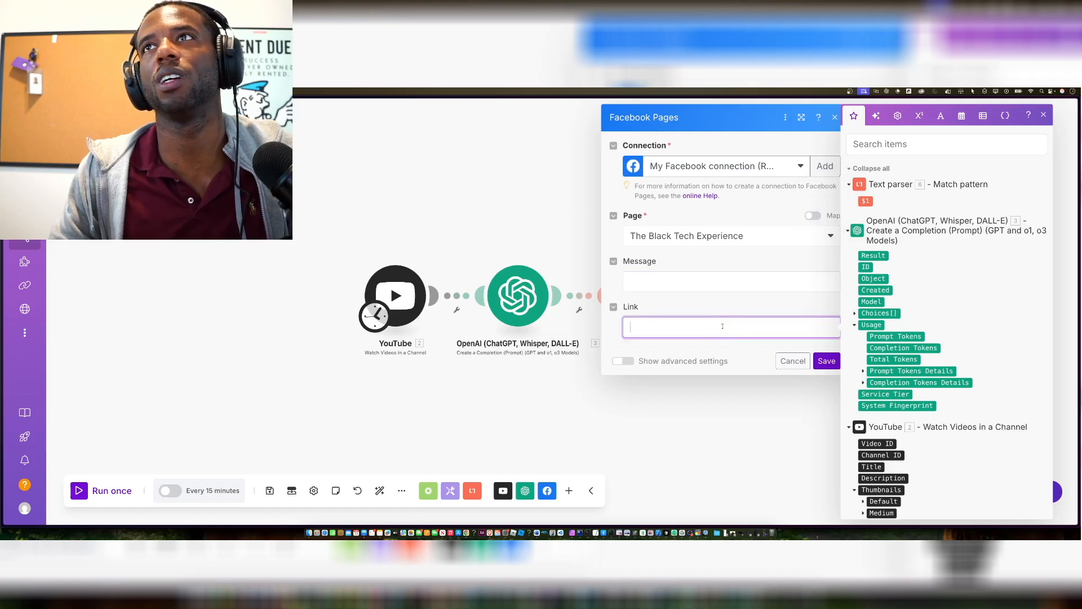
left_click(865, 200)
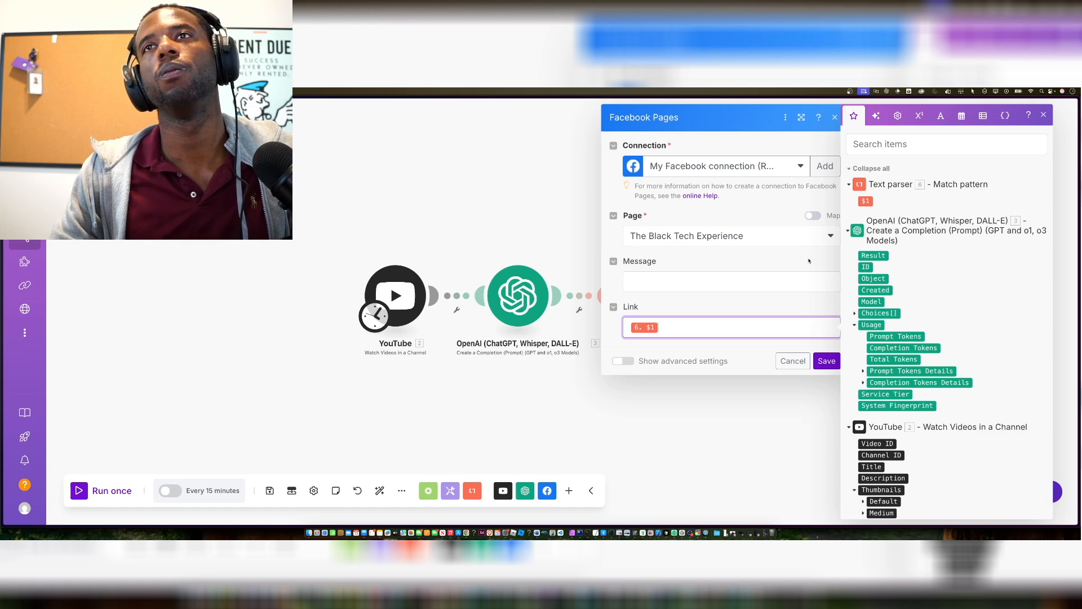
left_click(794, 269)
left_click(786, 278)
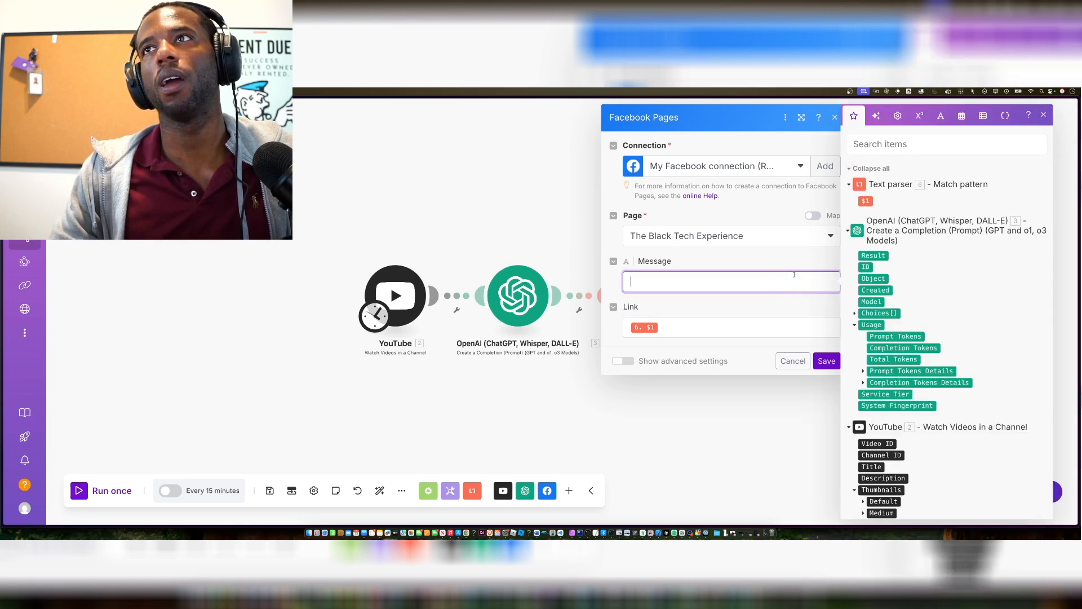
left_click(870, 255)
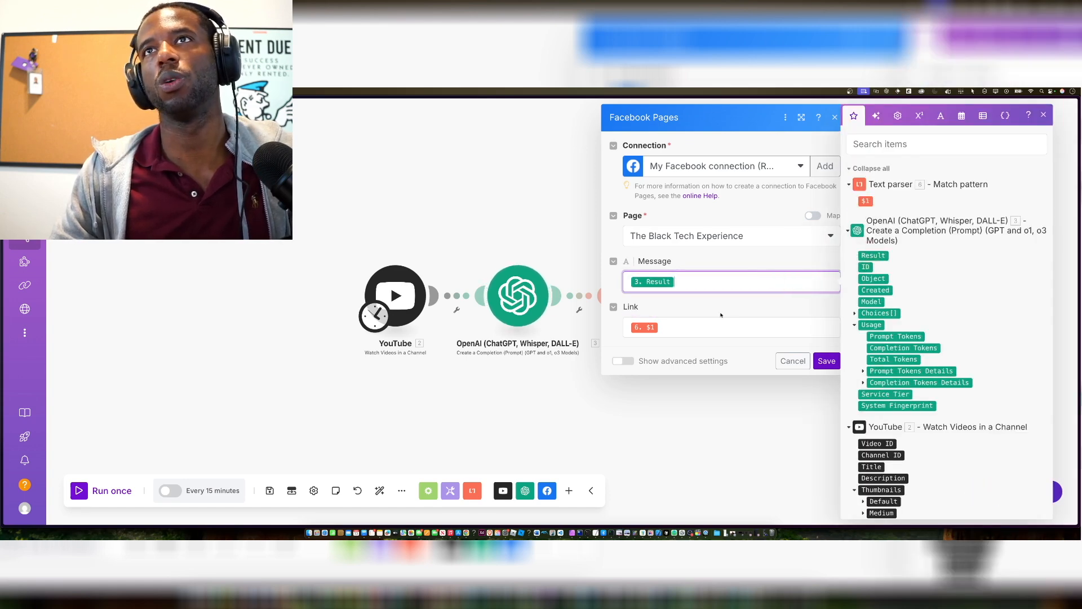
left_click(721, 314)
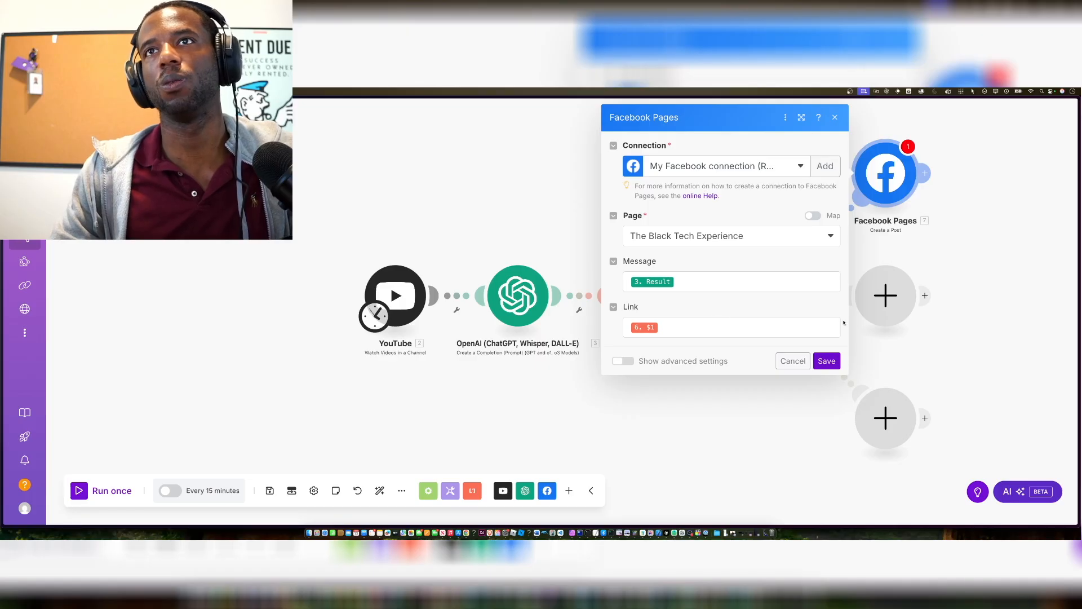
left_click(837, 359)
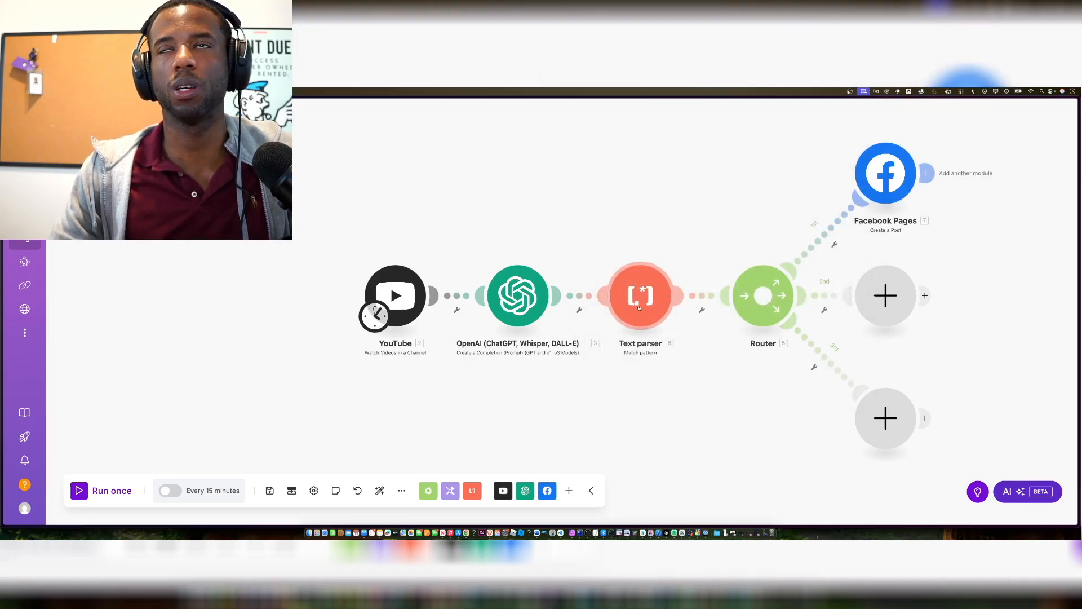
- Run only the Text parser module to test its pattern matching
right_click(639, 308)
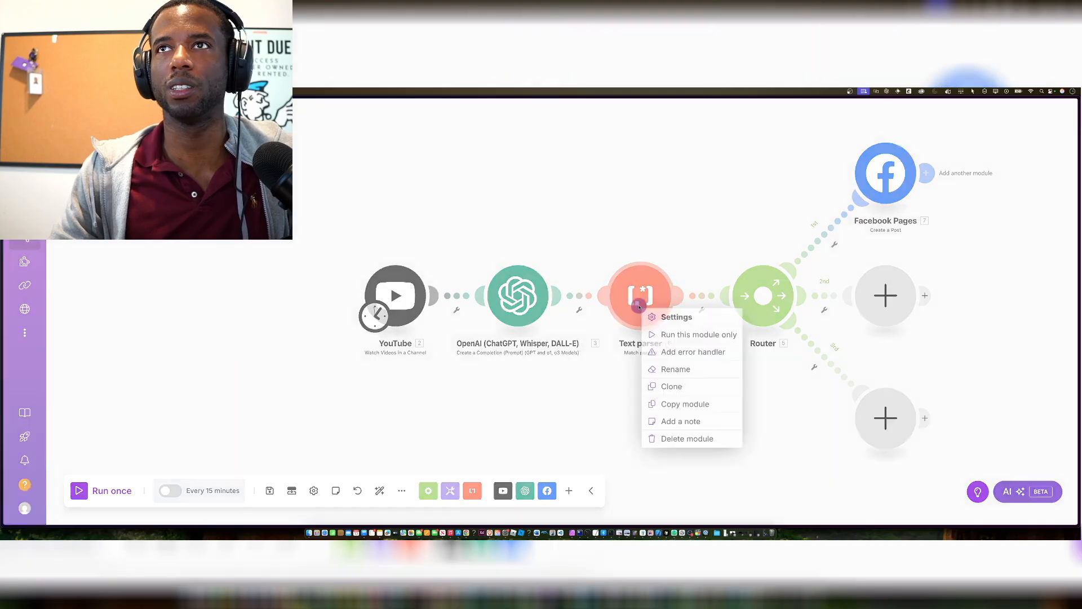
left_click(682, 333)
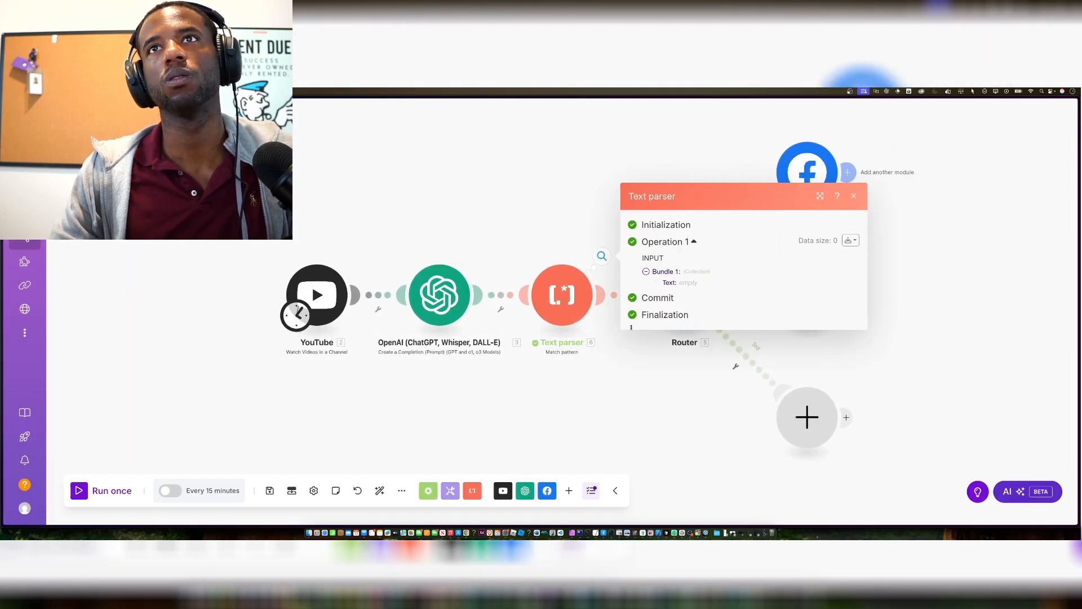
- Map the OpenAI Result to the Text parser's Text field and save the module
left_click(573, 288)
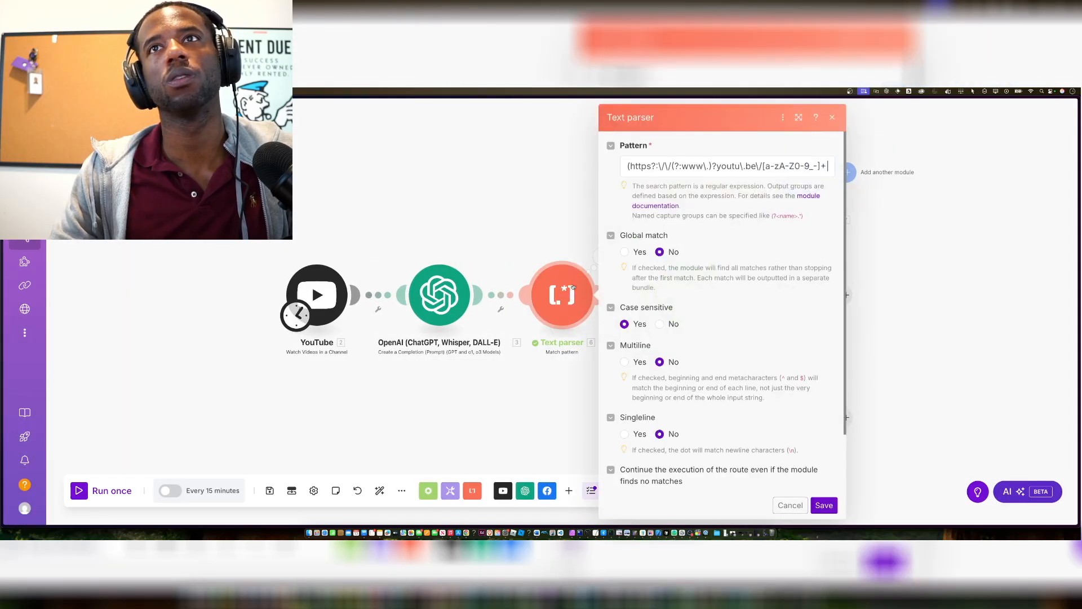
scroll(668, 258, "down", 2)
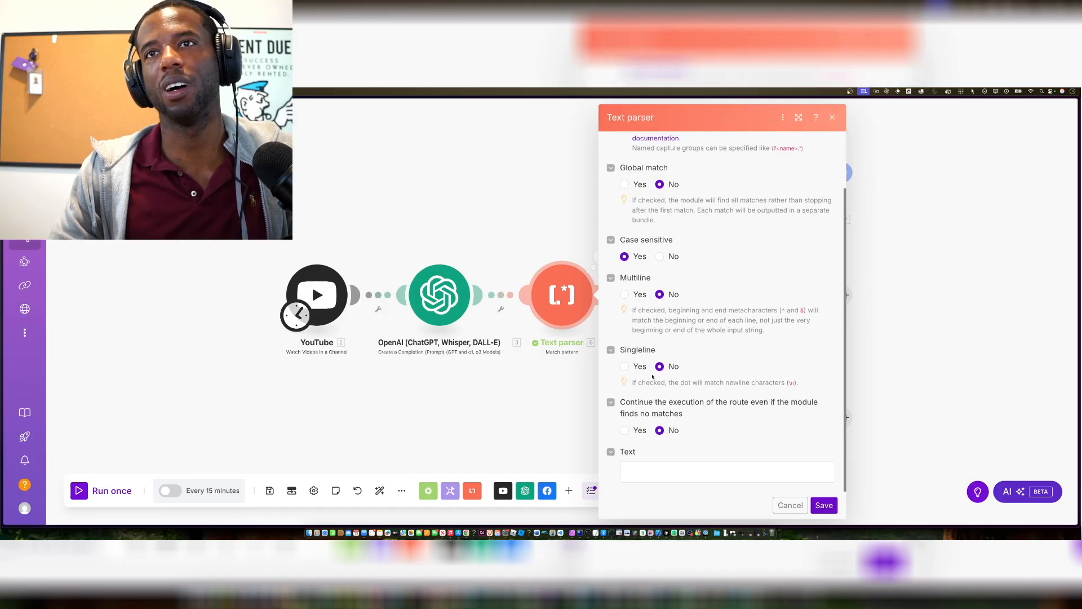
left_click(642, 476)
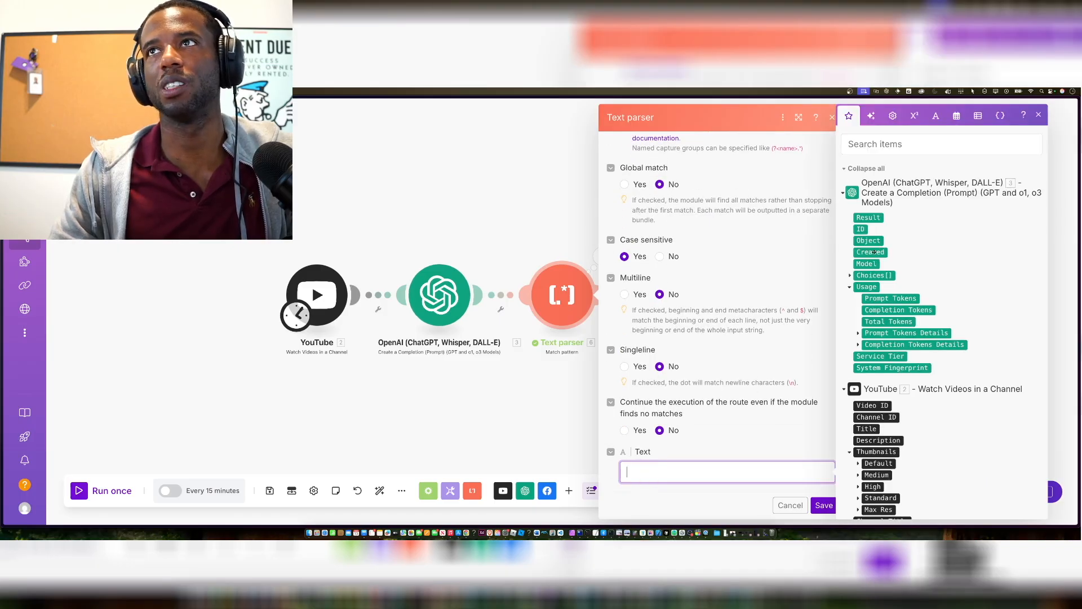
left_click(868, 218)
left_click(797, 502)
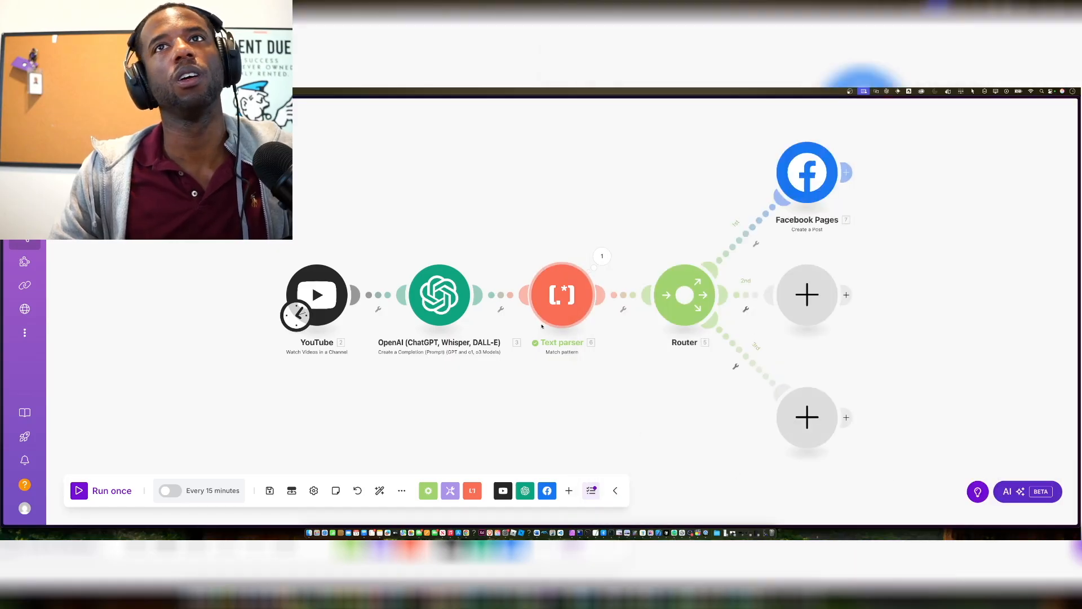
right_click(555, 289)
left_click(559, 309)
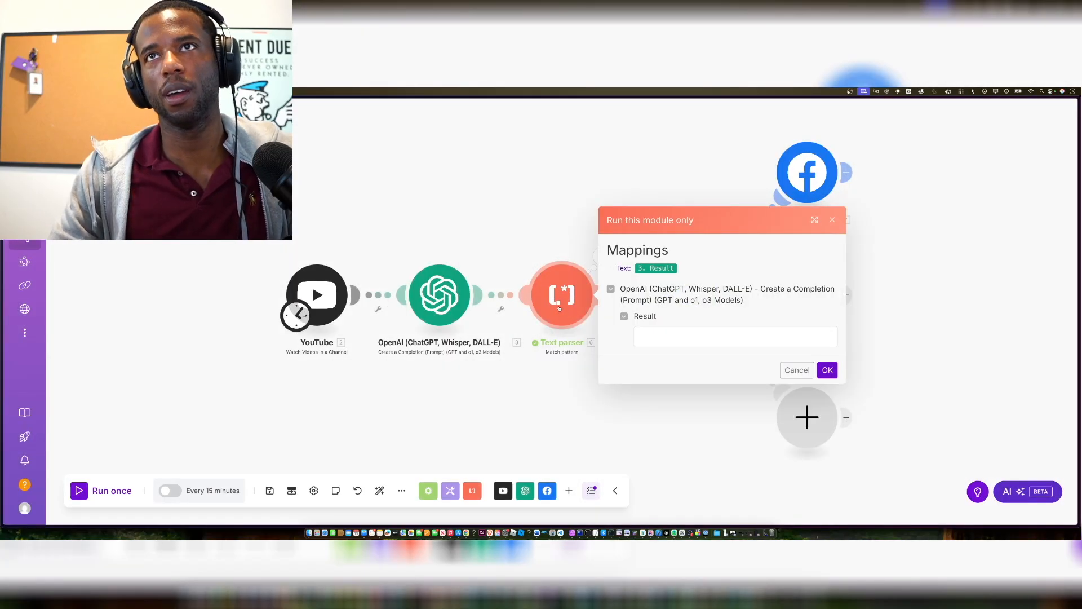
left_click(559, 306)
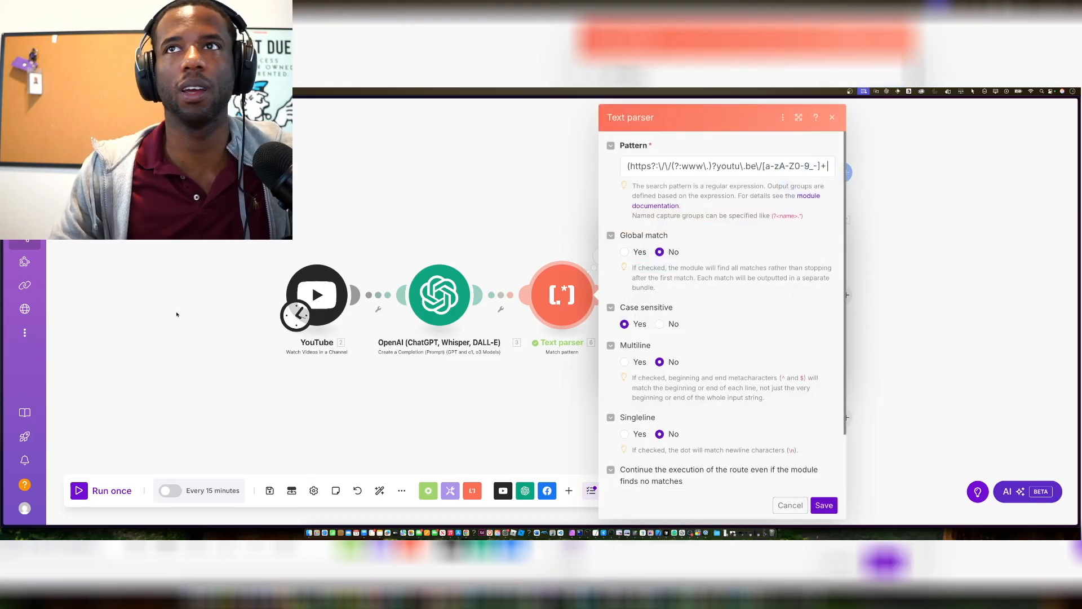
- Switch to YouTube, open the video "Productive Day As a Software Engineer In San Diego" and copy its URL
mouse_move(1, 245)
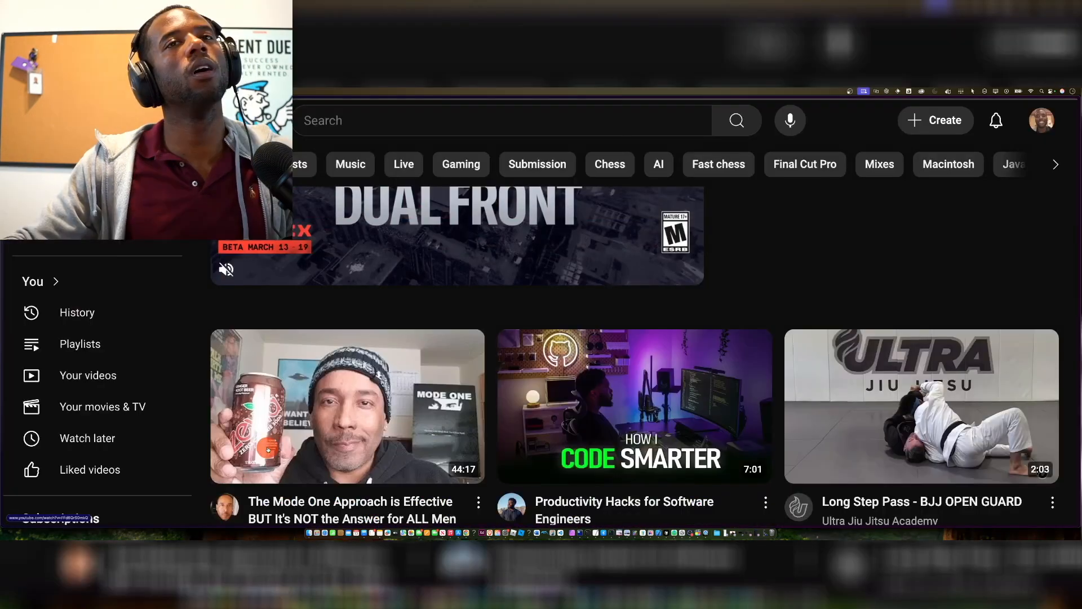
left_click(268, 449)
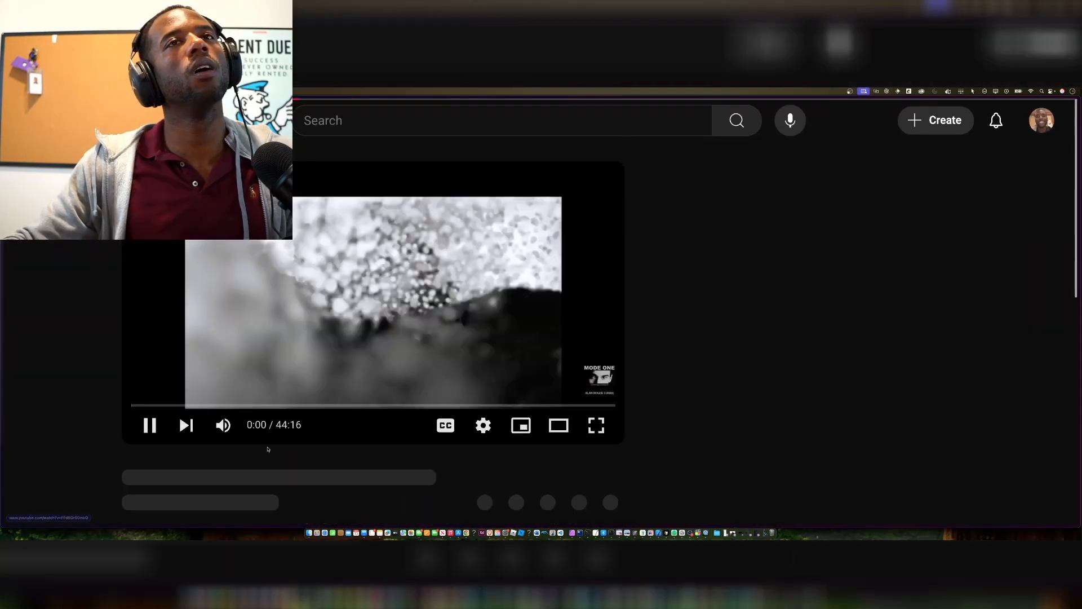
left_click(280, 389)
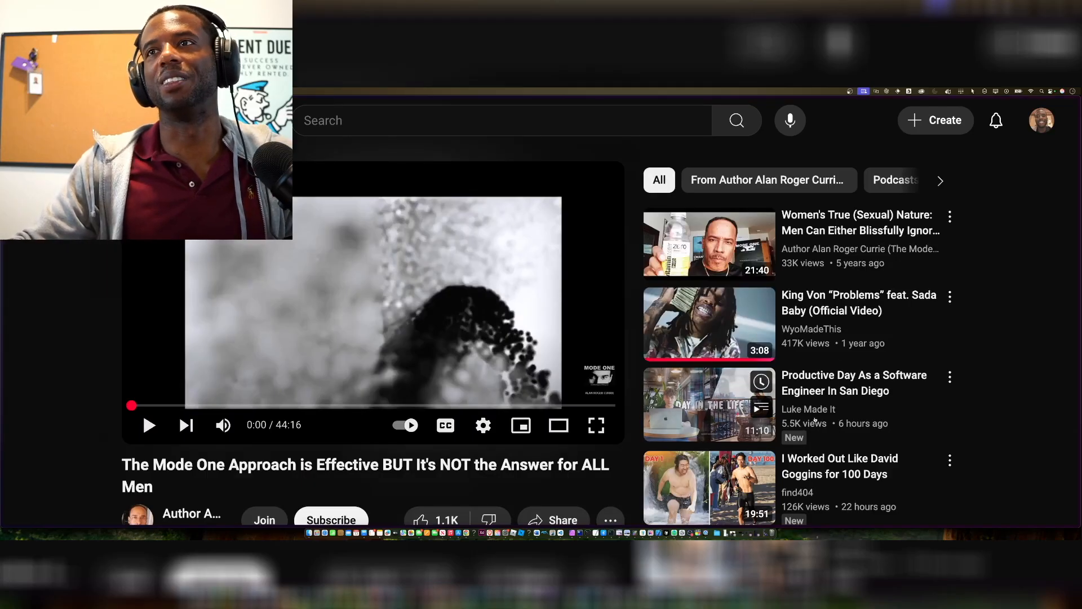
left_click(829, 393)
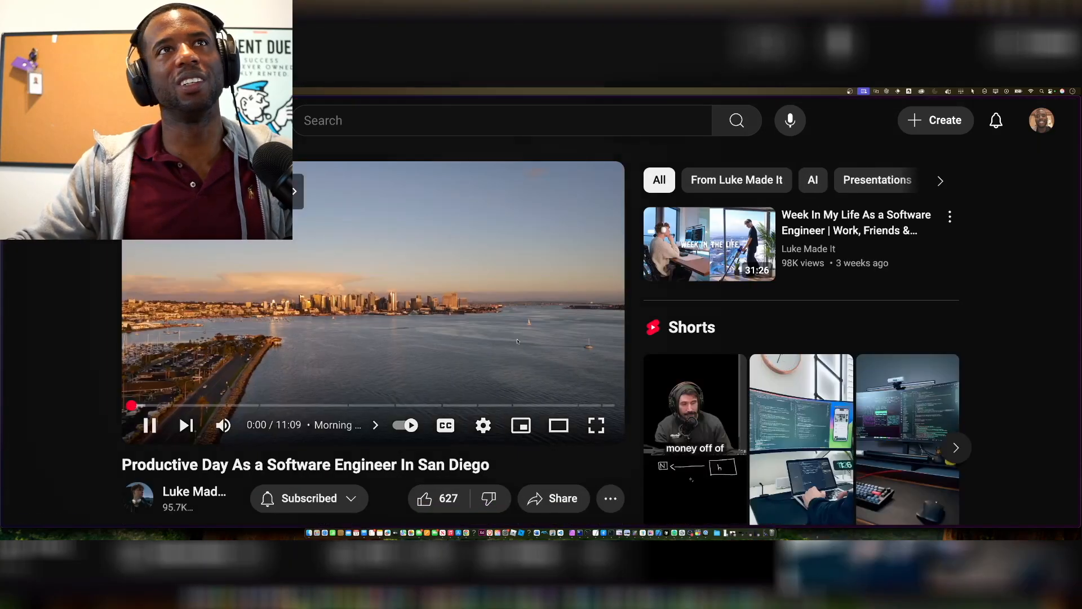
key("super+l")
key("super+c")
mouse_move(1, 276)
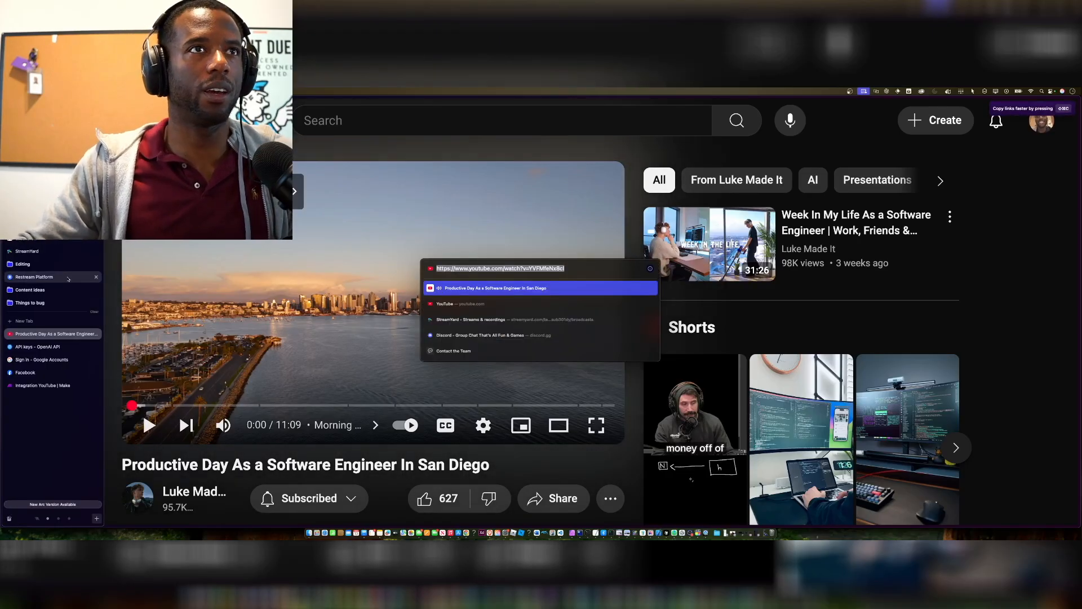
- Return to the Make scenario, review the Text parser's settings and save them
left_click(41, 347)
left_click(25, 359)
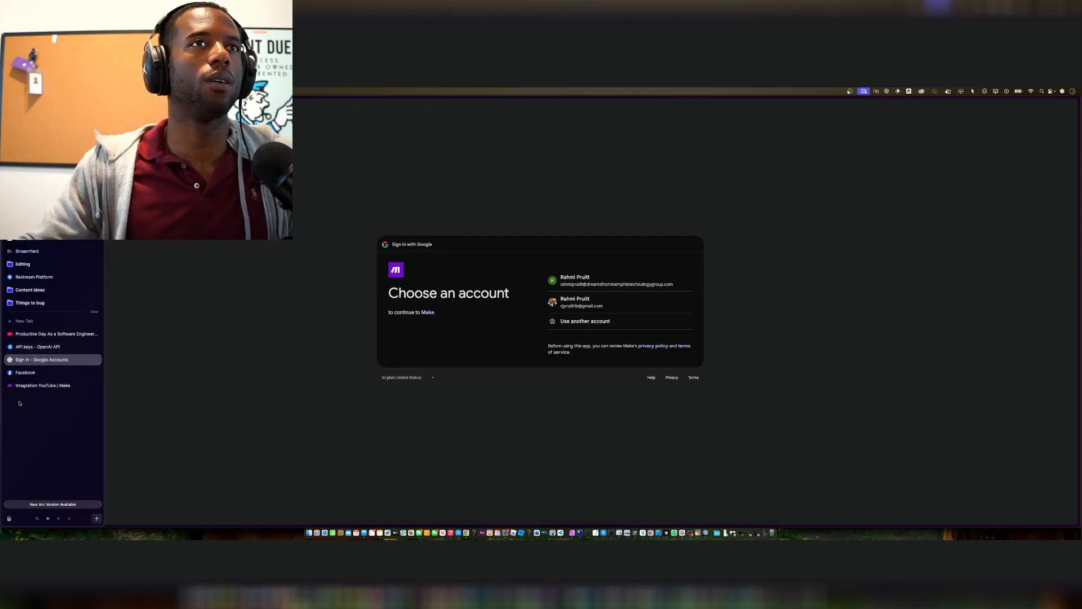
left_click(40, 385)
scroll(680, 482, "down", 2)
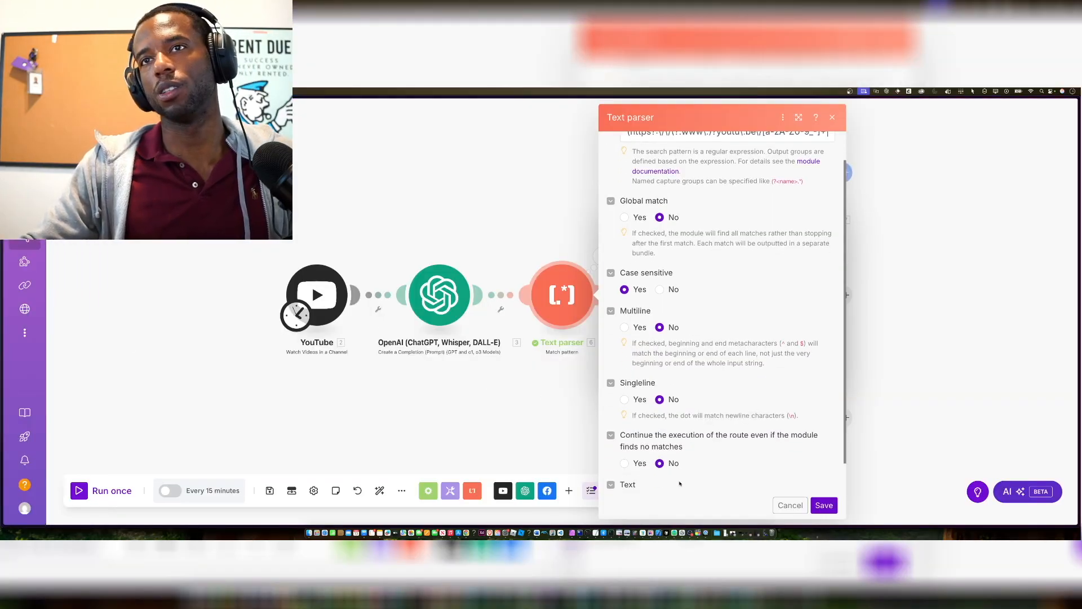
scroll(680, 473, "up", 3)
scroll(681, 462, "down", 3)
scroll(683, 451, "up", 2)
left_click(824, 505)
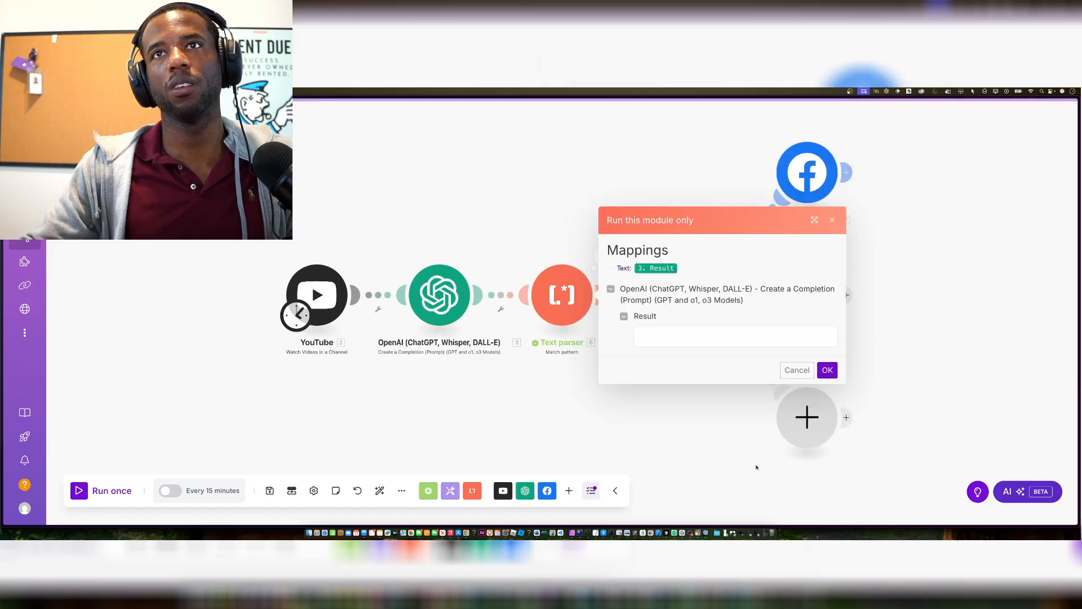
- Run only the Text parser with the Result "here is a bunch of text plus a link" followed by the copied video URL
left_click(672, 336)
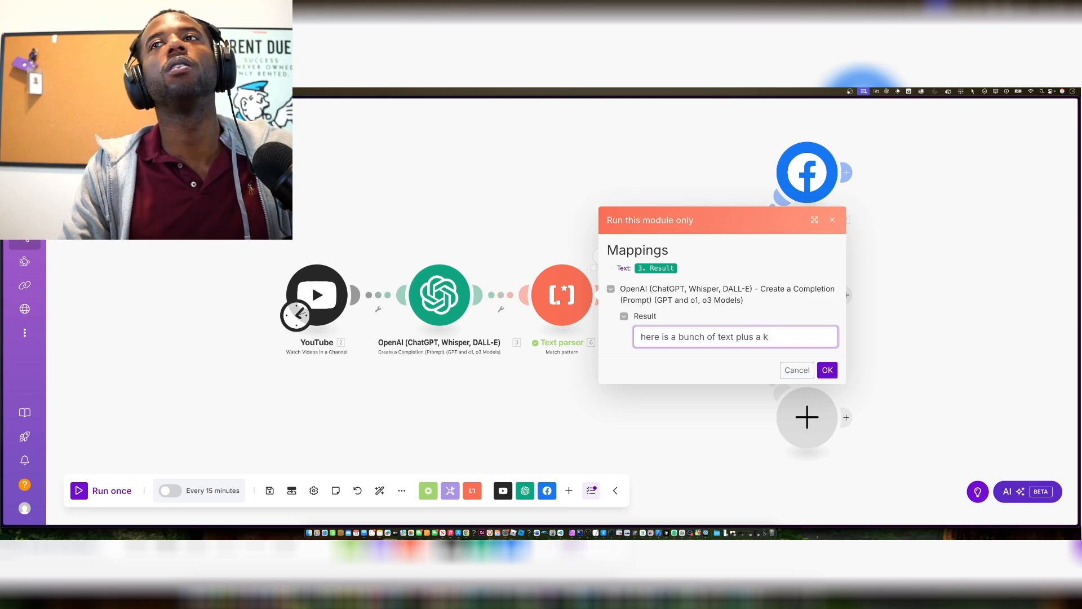
key("super+v")
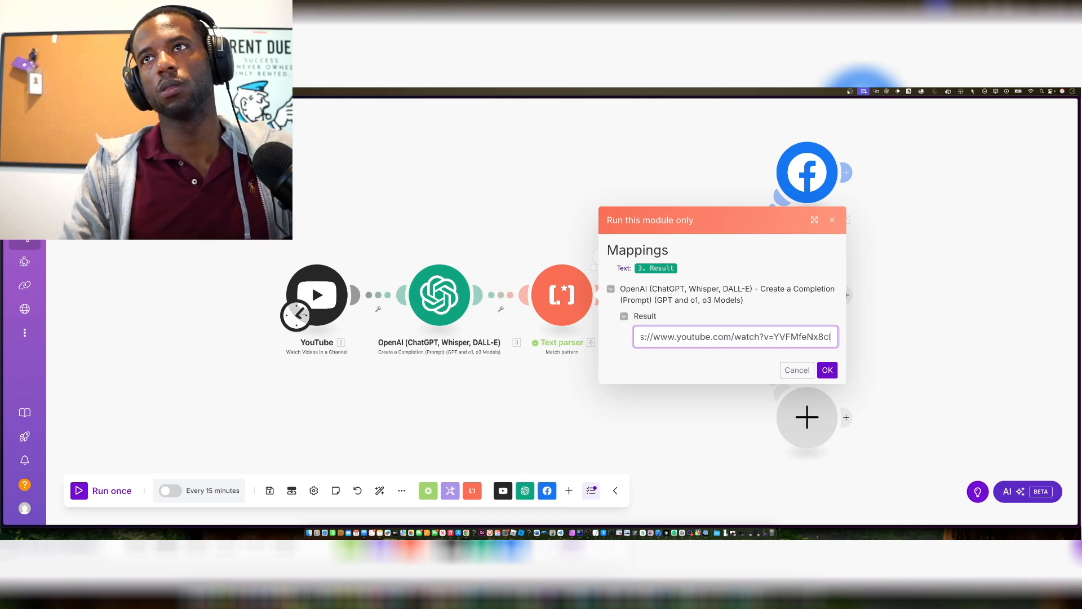
left_click(826, 369)
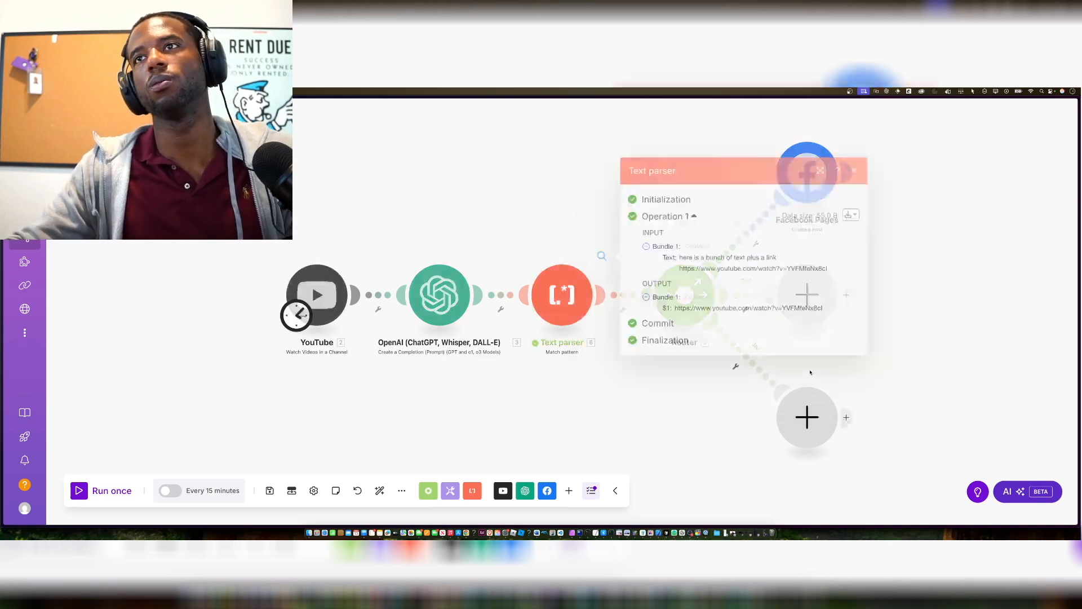
- Compare the Text parser run's input text with its $1 output, and check the Facebook Pages module's message and link mappings
left_click_drag(673, 257, 824, 267)
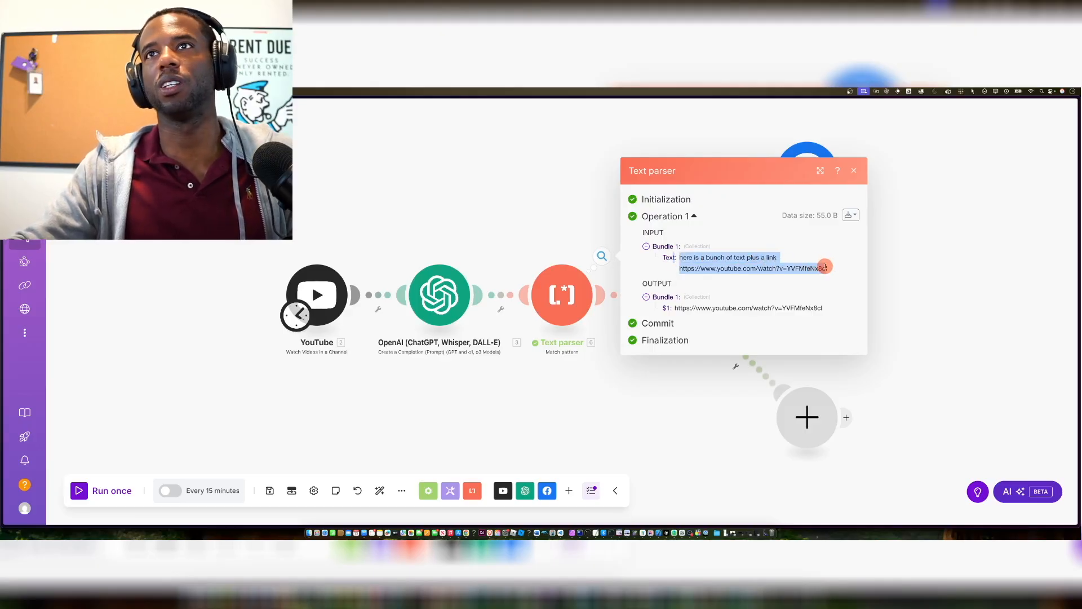
left_click_drag(668, 307, 849, 312)
left_click(958, 317)
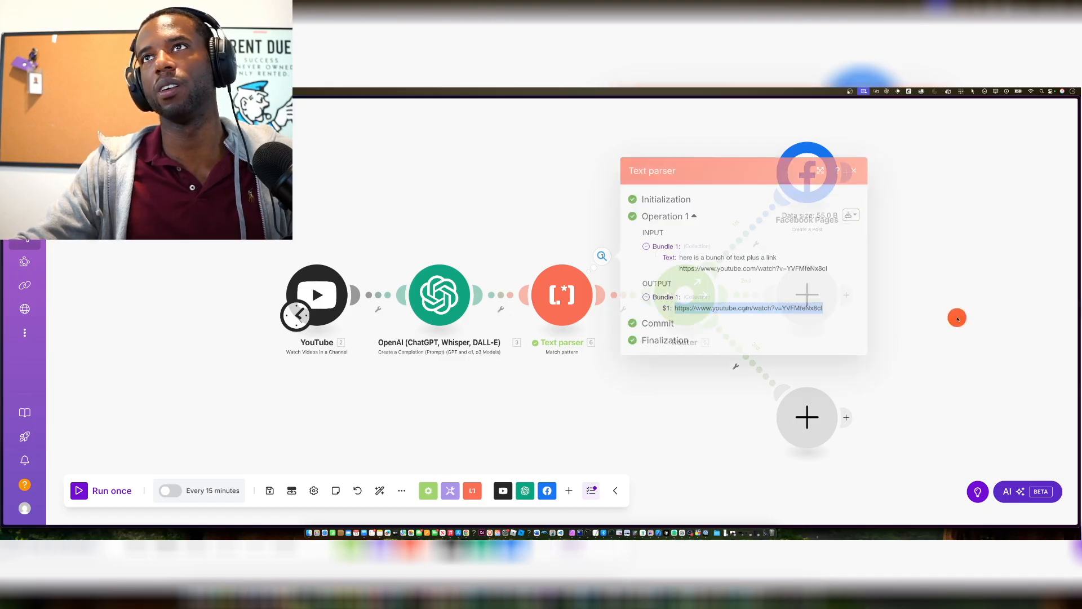
left_click(807, 172)
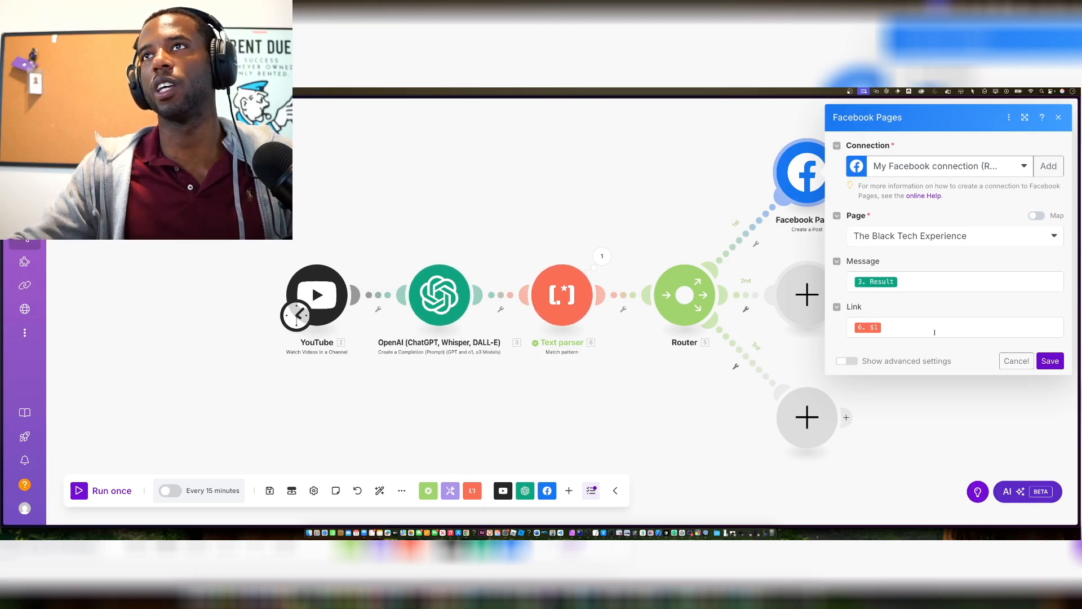
left_click(671, 387)
- Add a LinkedIn "Create a User Text Post" module on the router's second branch
left_click(806, 312)
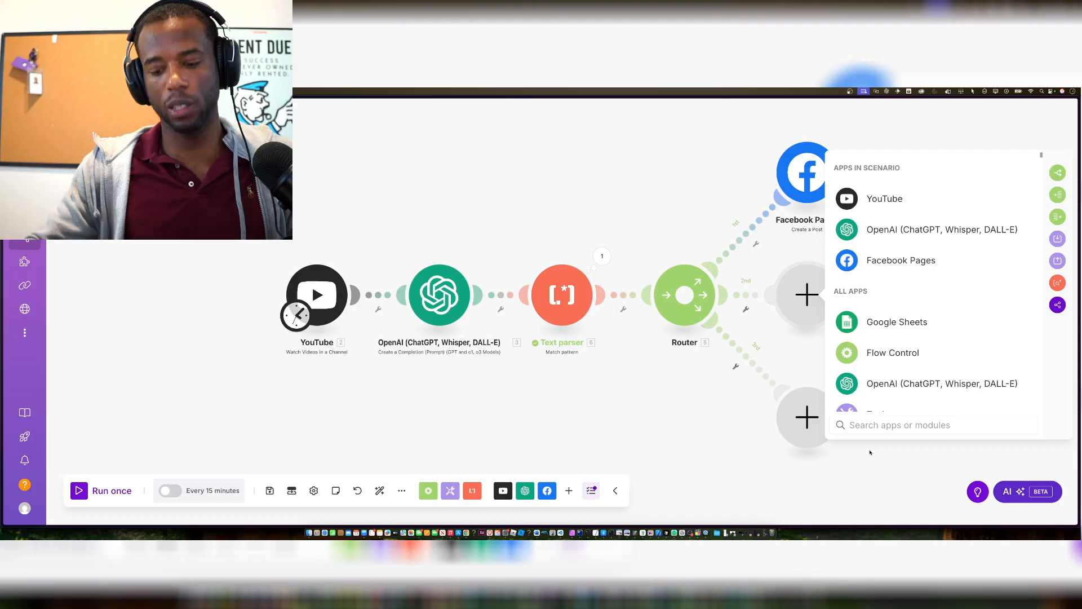
type("linkedin")
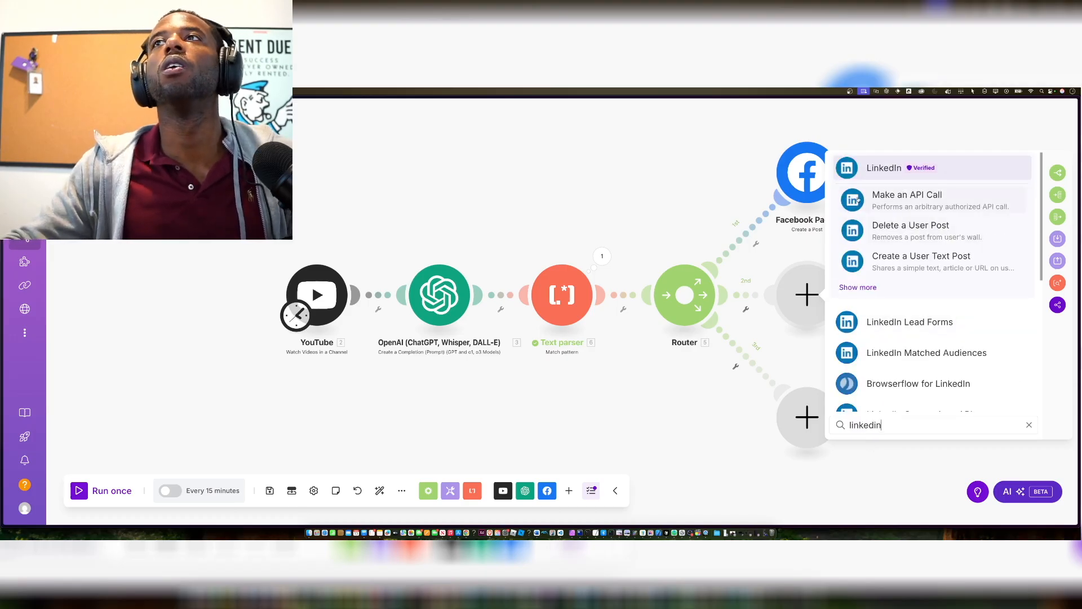
left_click(848, 168)
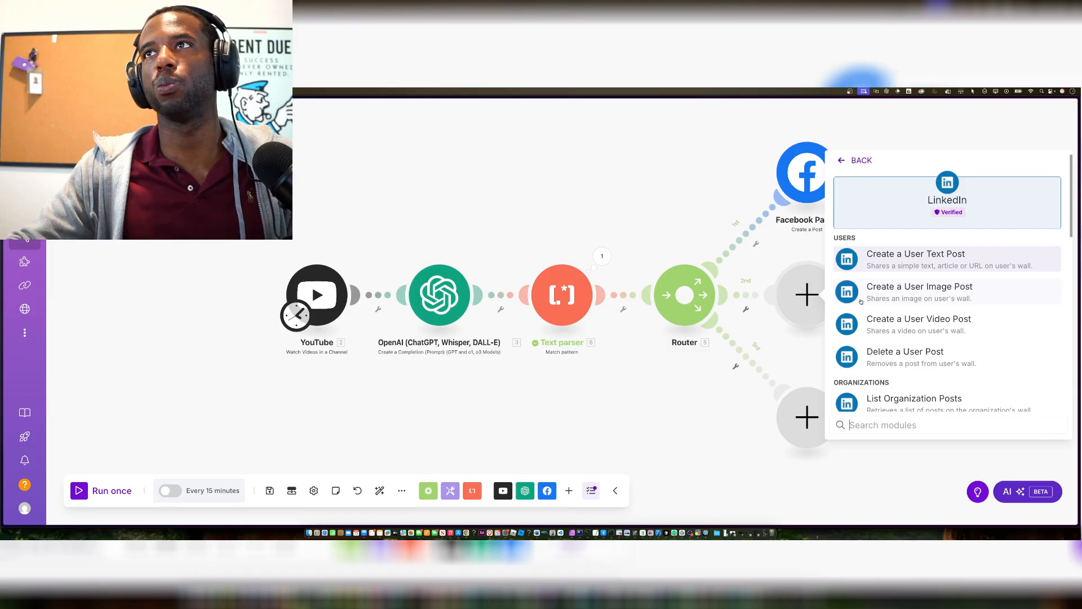
left_click(898, 270)
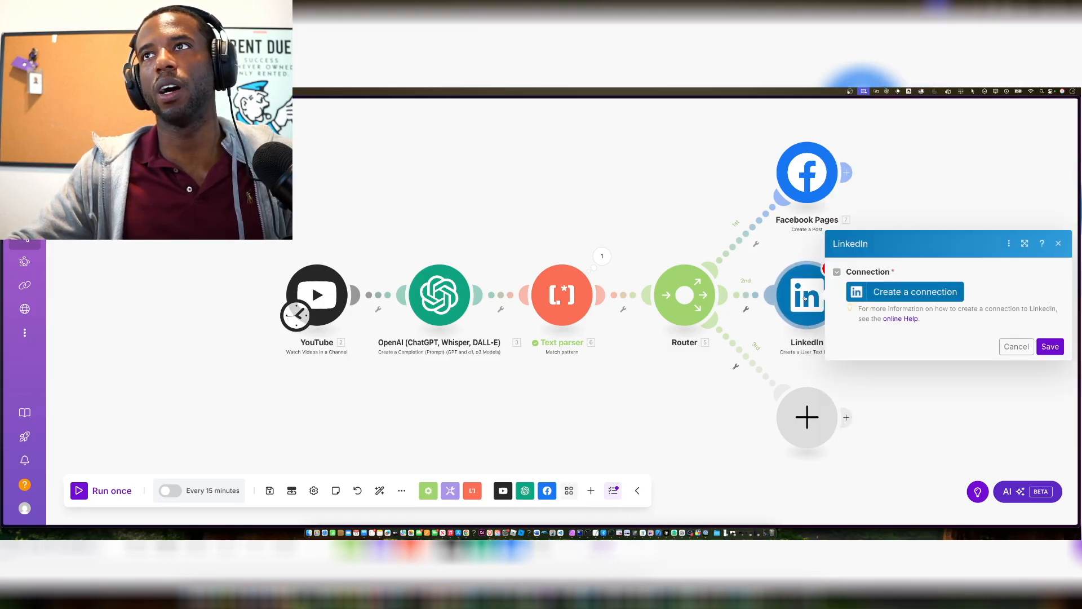
- Create a connection for the LinkedIn module with type LinkedIn and the name "My LinkedIn connection"
left_click(882, 294)
left_click(783, 293)
left_click(751, 315)
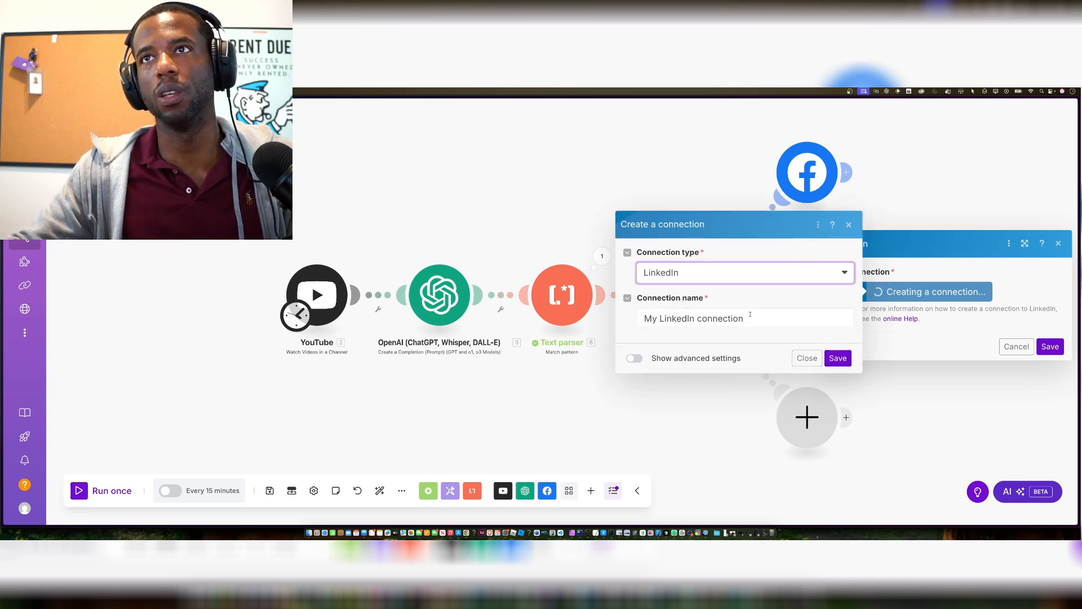
left_click(836, 359)
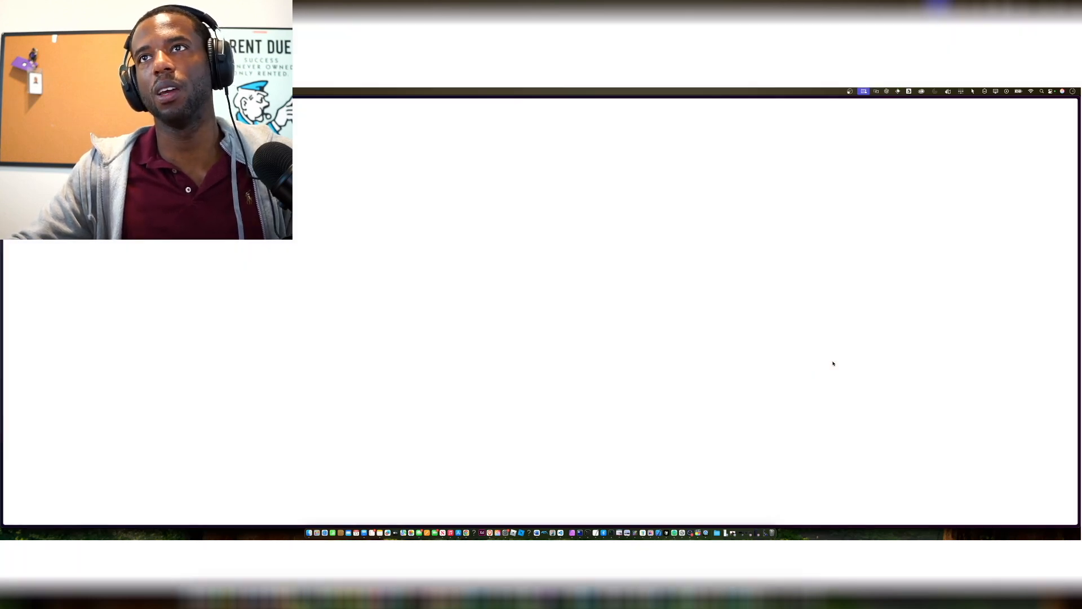
left_click(675, 342)
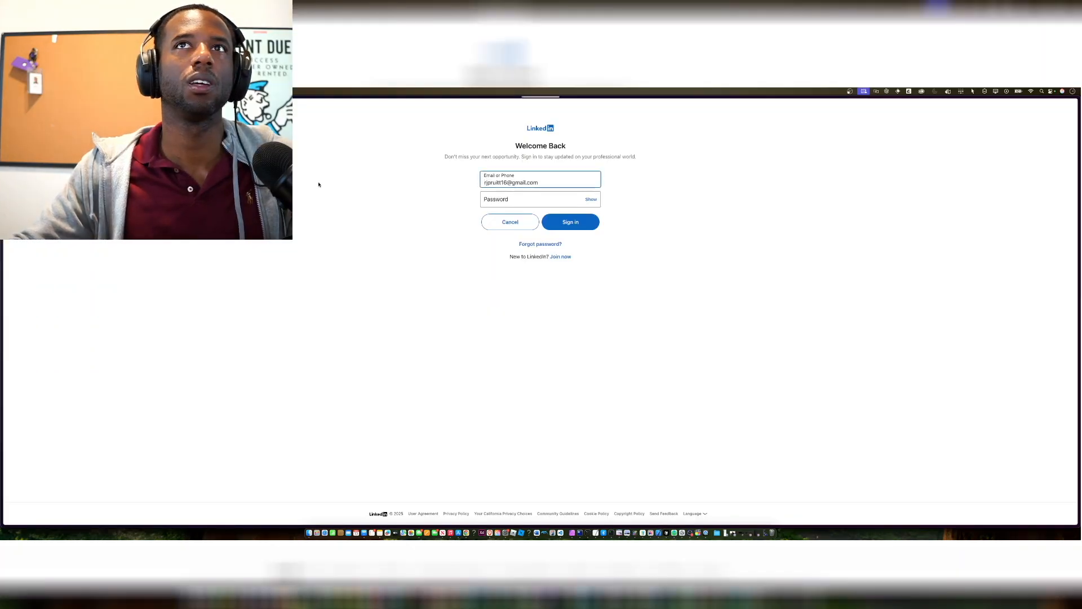
- Sign in to LinkedIn with the account password, save the password in the browser, and allow Make access to the account
left_click(515, 204)
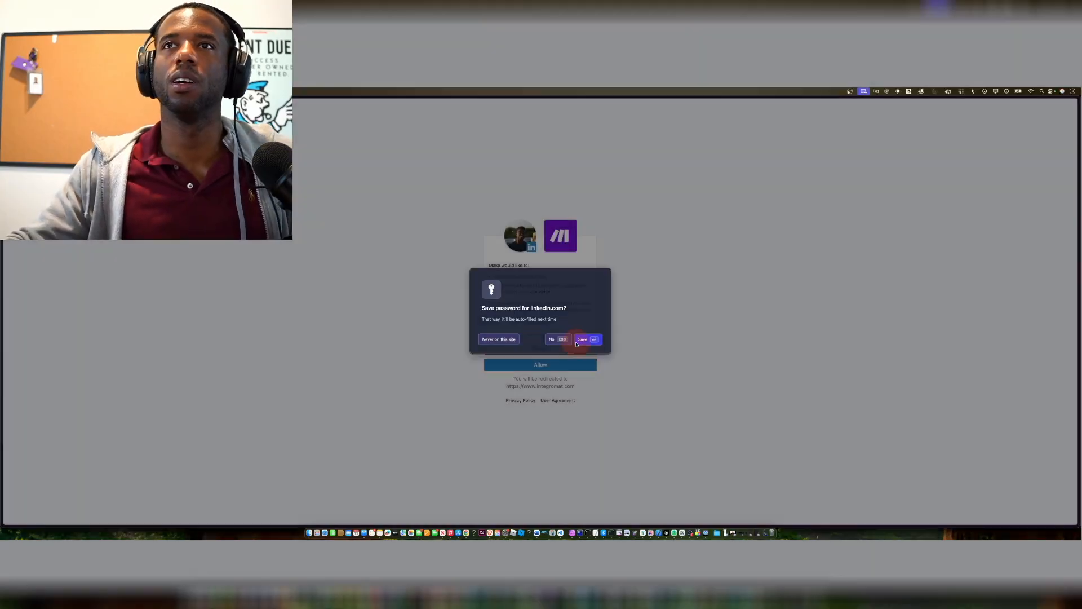
left_click(576, 342)
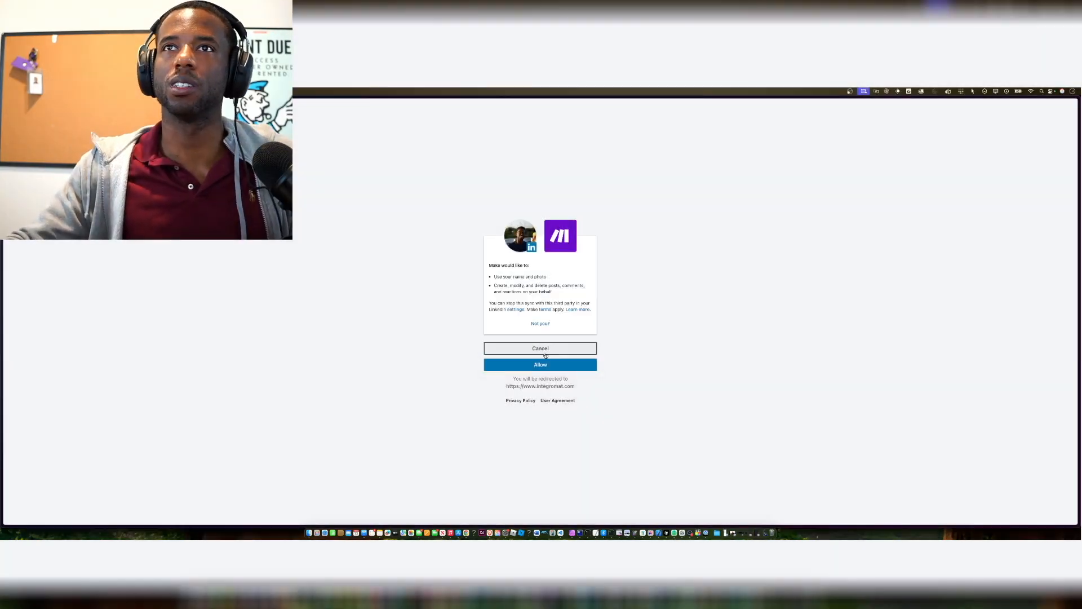
key("super+equal")
key("super+equal")
key("super+equal")
key("super+equal")
key("super+equal")
key("super+equal")
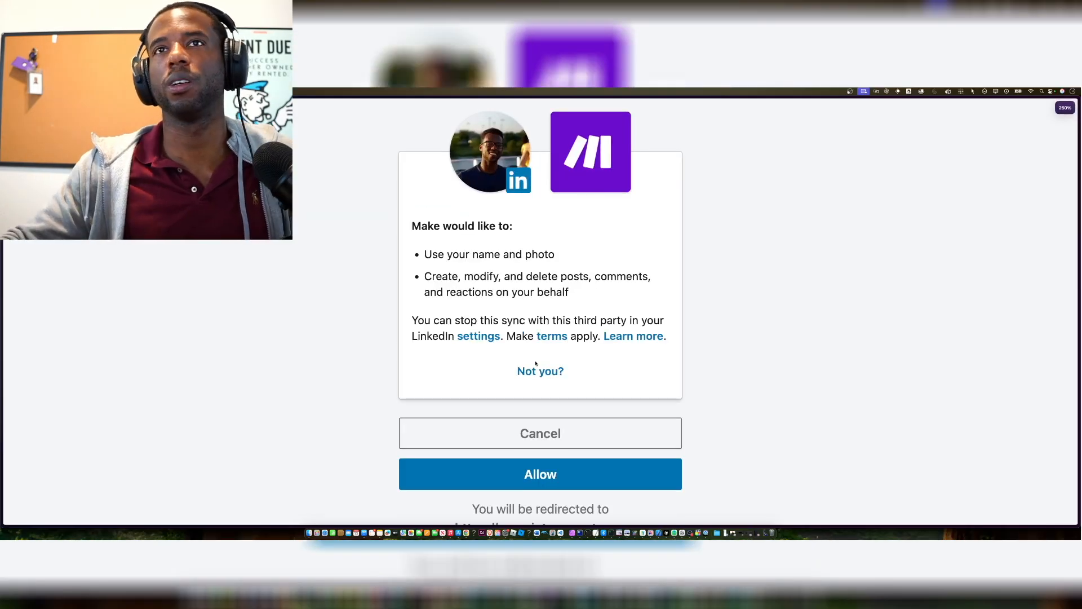
left_click(506, 477)
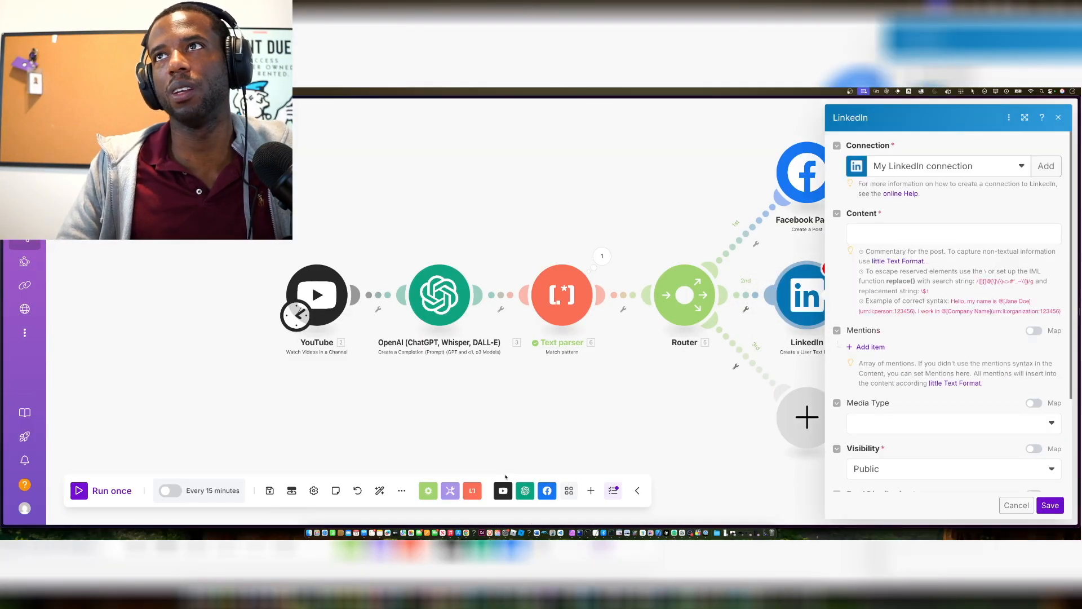
- Map a single OpenAI Result to the LinkedIn post's content
left_click(970, 241)
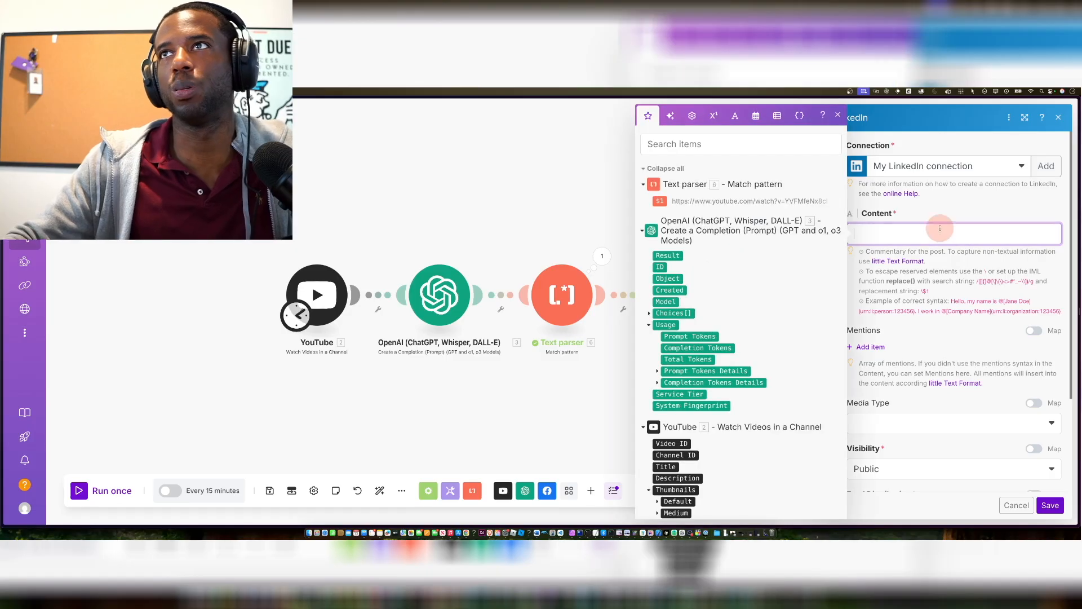
left_click(668, 256)
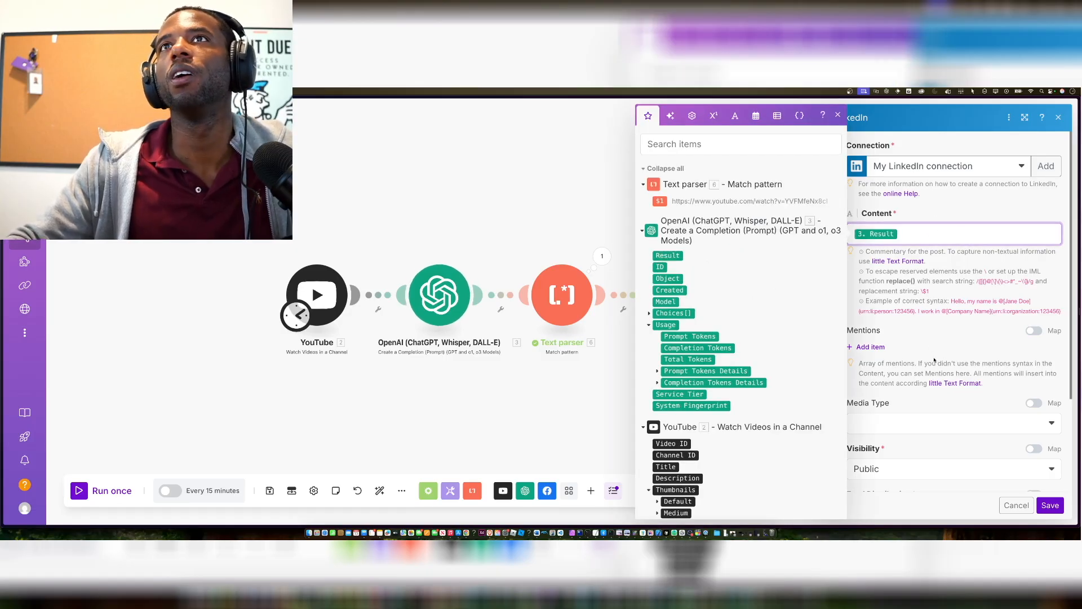
left_click(668, 255)
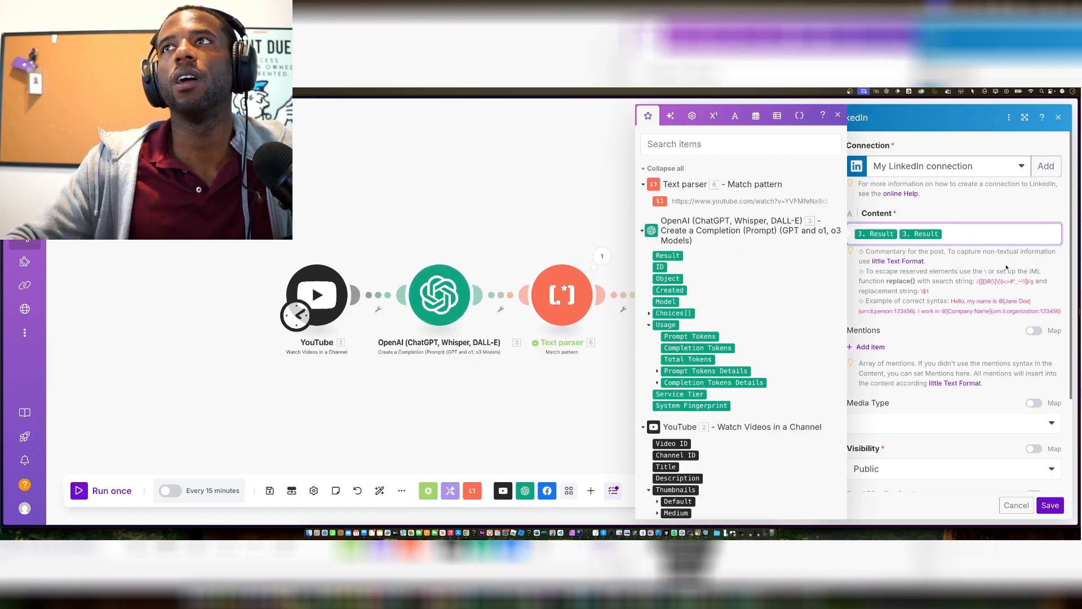
key("BackSpace")
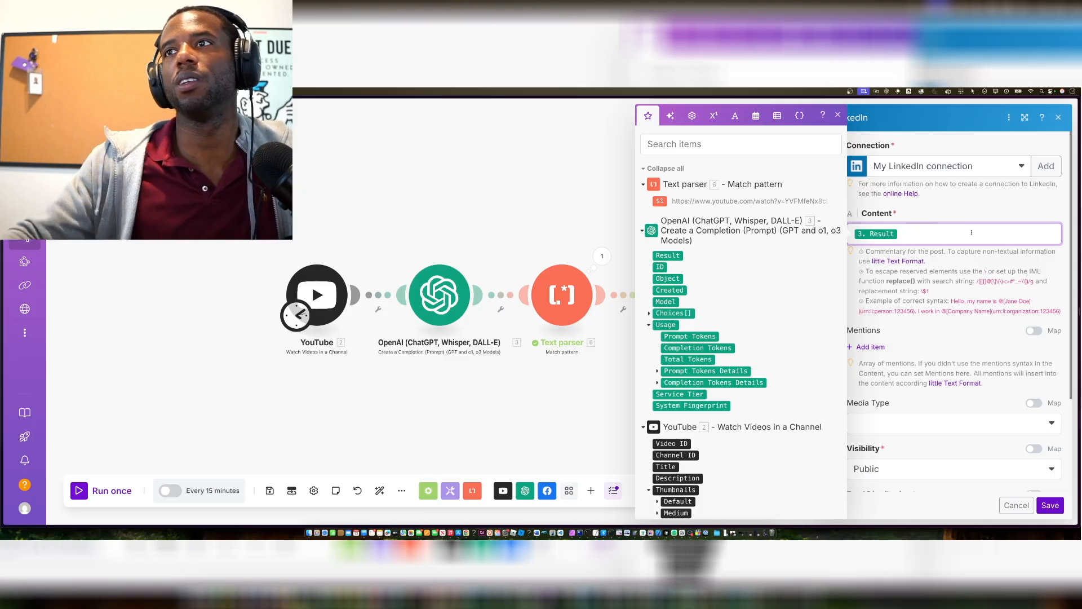
- Try the Article media type for the LinkedIn post and reset the media type to empty
left_click(933, 448)
left_click(933, 430)
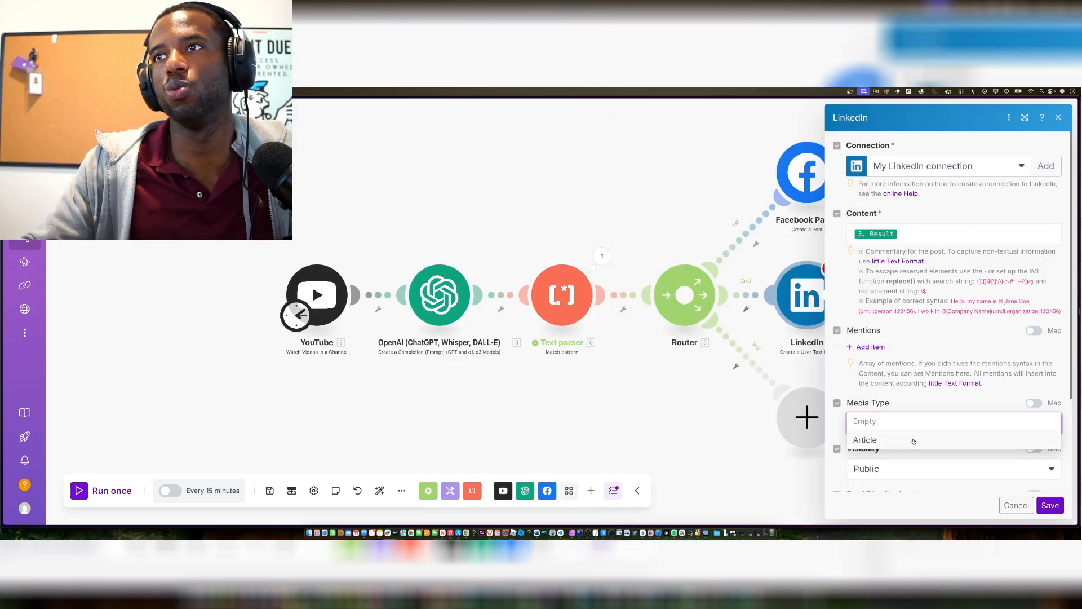
left_click(911, 441)
scroll(901, 457, "down", 1)
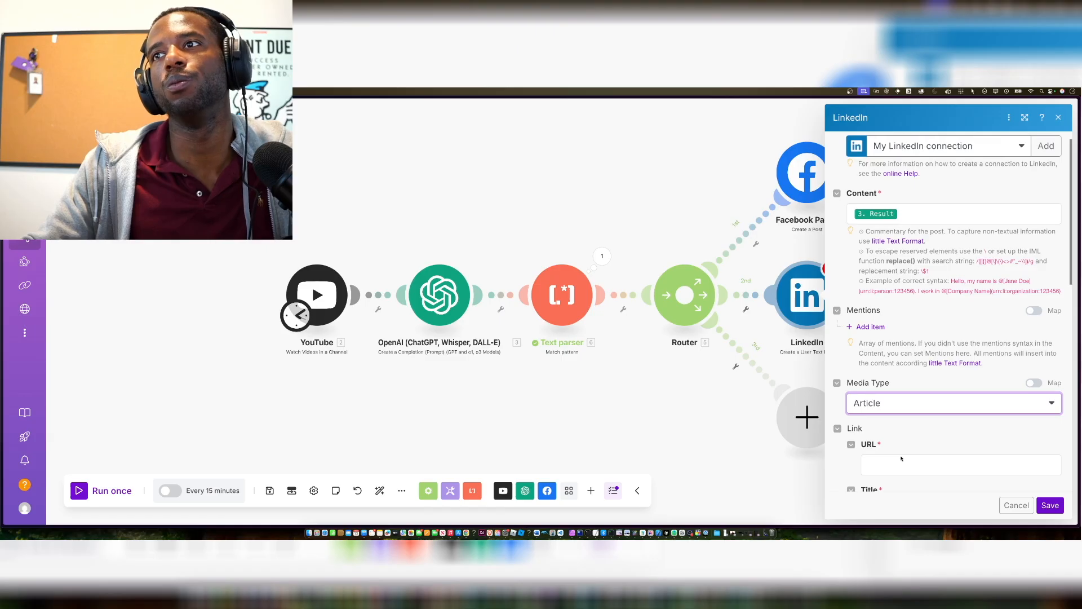
left_click(914, 412)
left_click(909, 401)
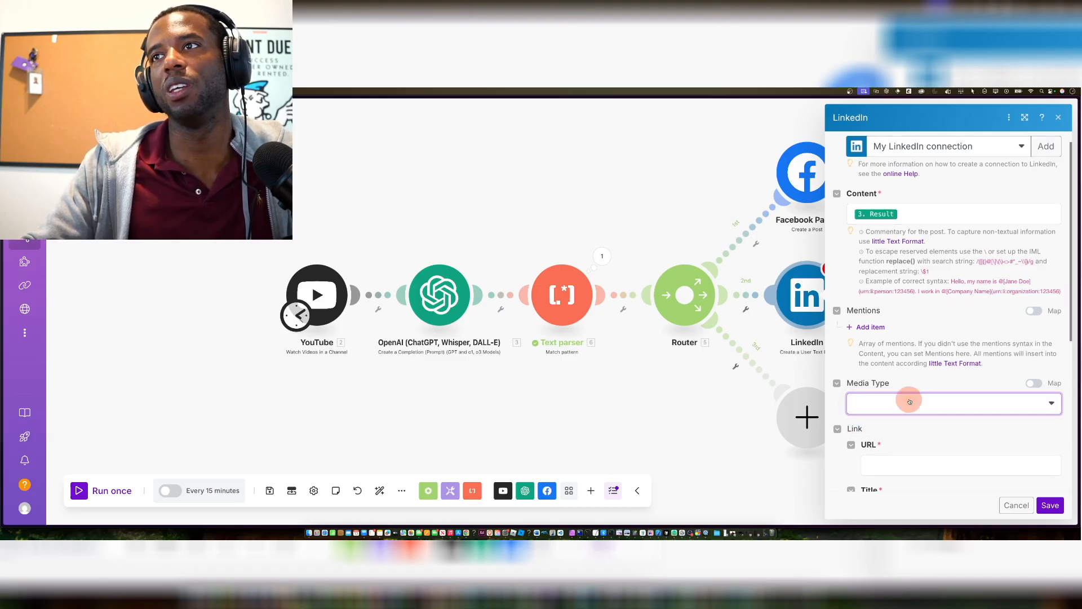
- Save the LinkedIn module with public visibility and main feed distribution
scroll(901, 414, "down", 5)
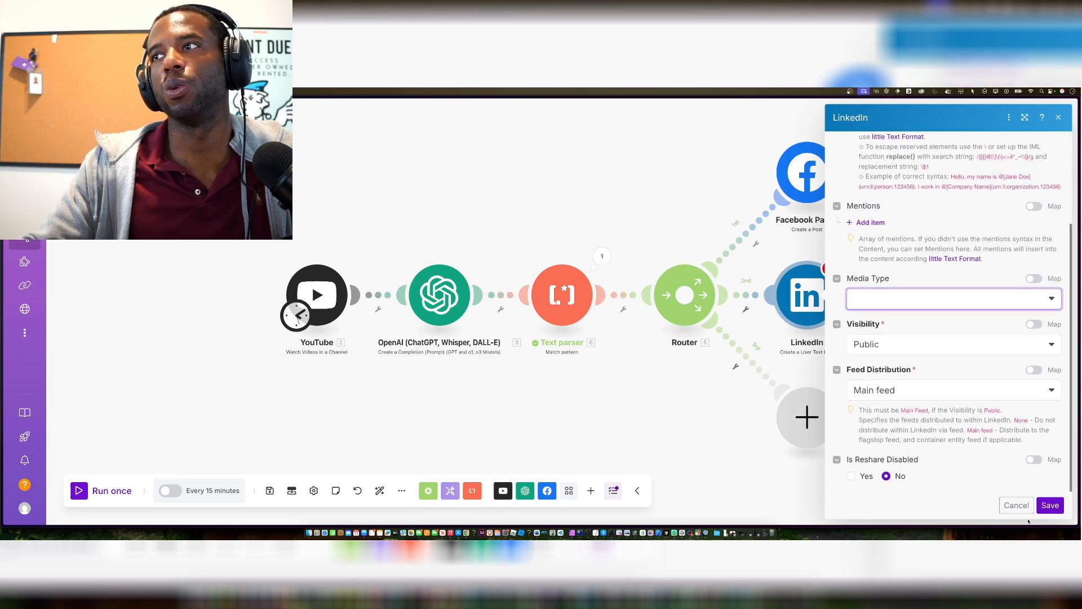
left_click(1045, 506)
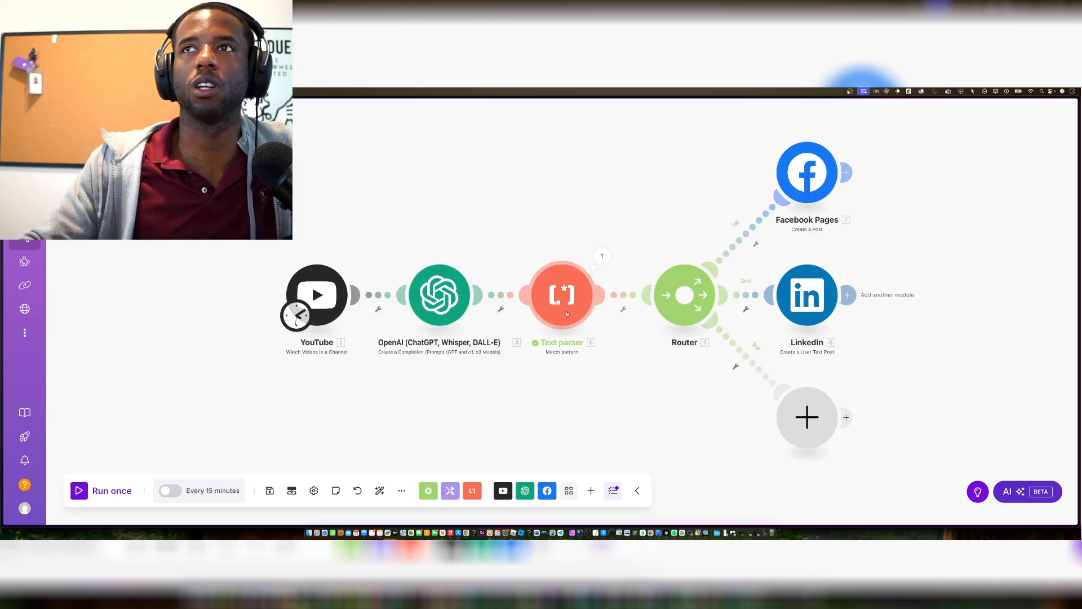
- Search the apps for "twitter" and add an X (formerly Twitter) module on the router's third branch
right_click(810, 409)
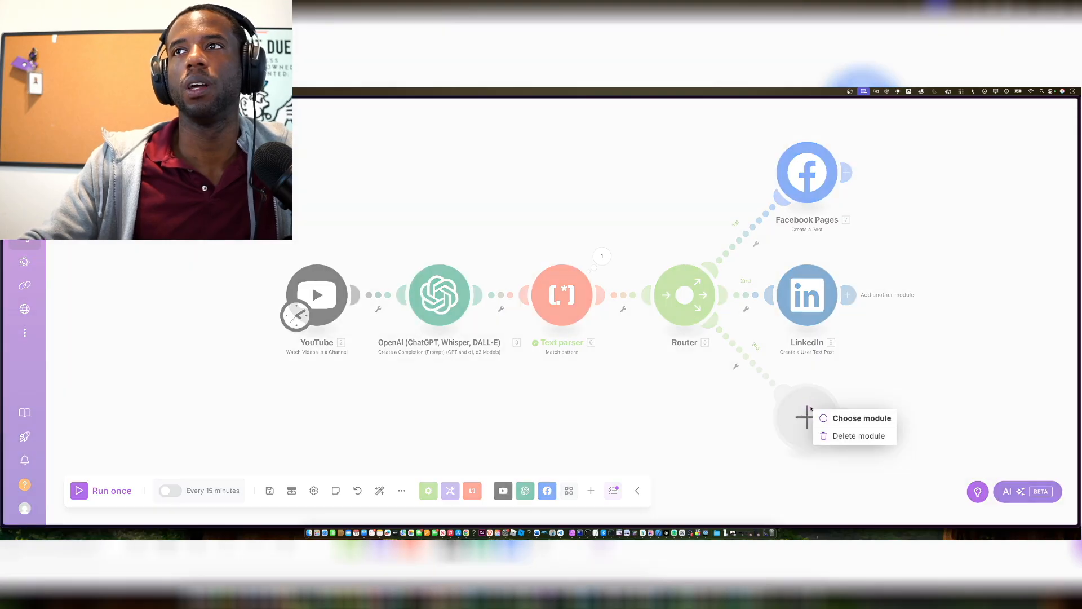
left_click(811, 409)
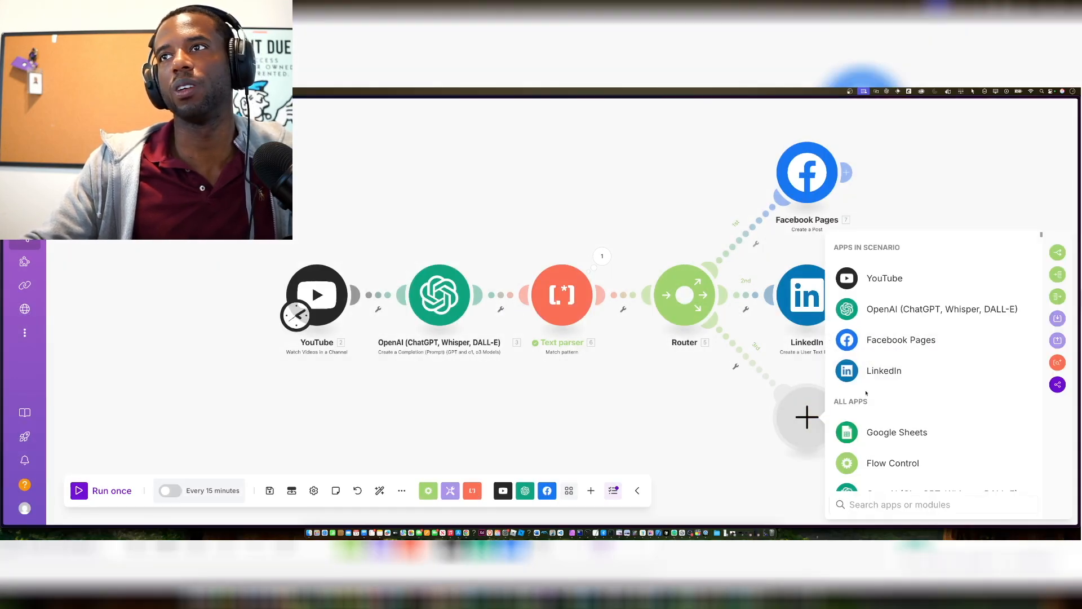
scroll(864, 389, "down", 3)
scroll(864, 404, "down", 10)
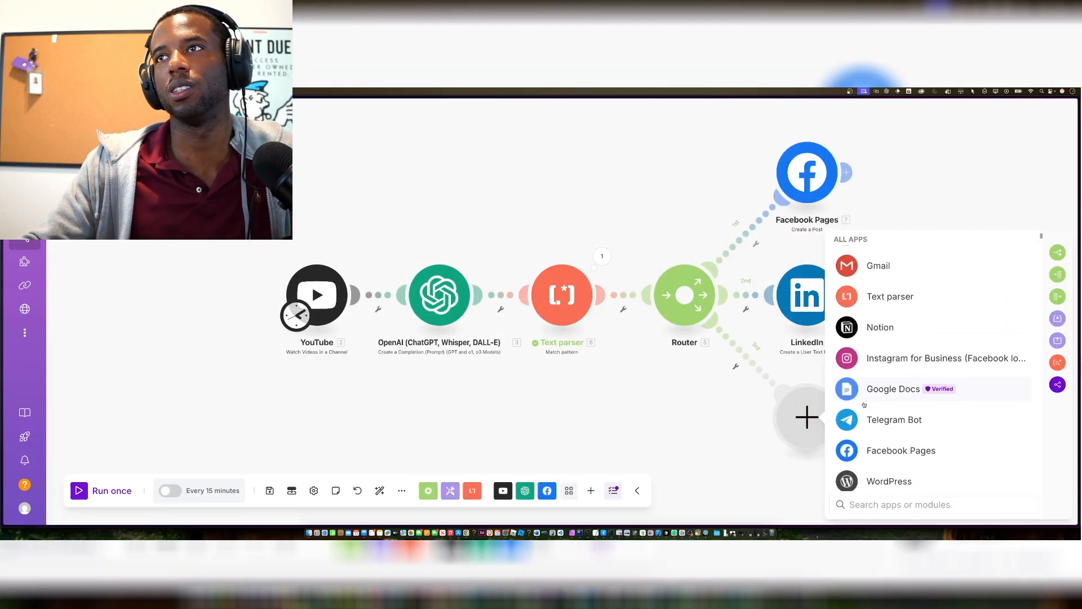
scroll(864, 405, "down", 5)
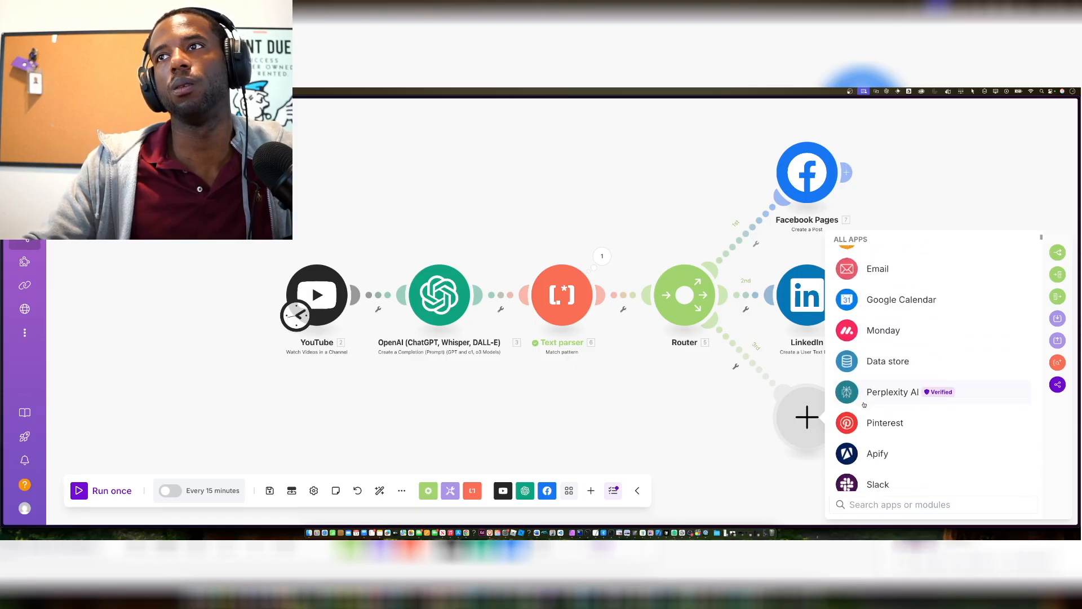
scroll(864, 404, "down", 5)
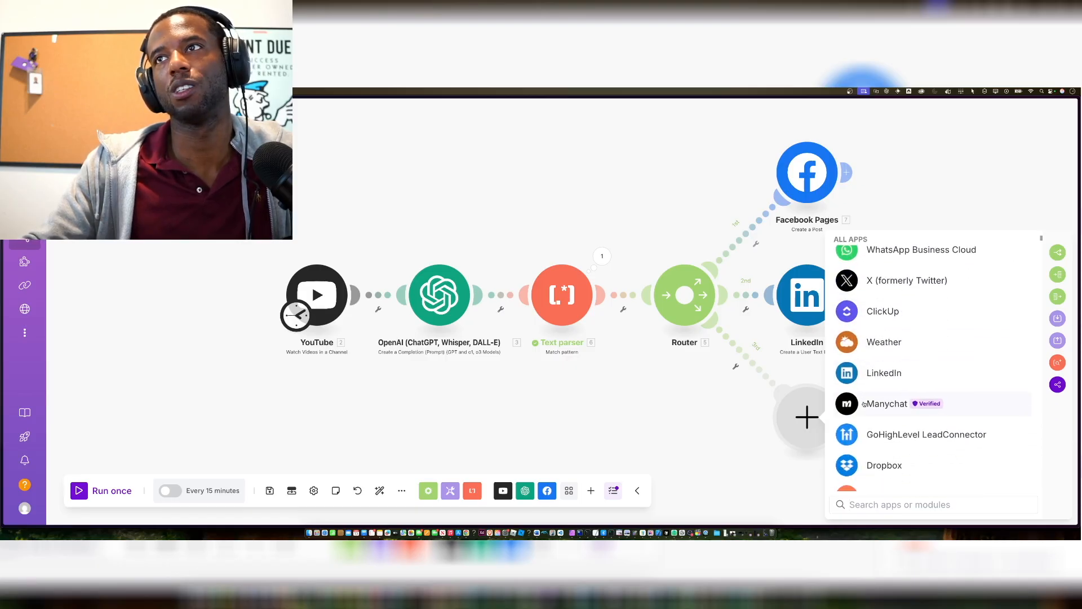
scroll(863, 404, "up", 3)
left_click(902, 504)
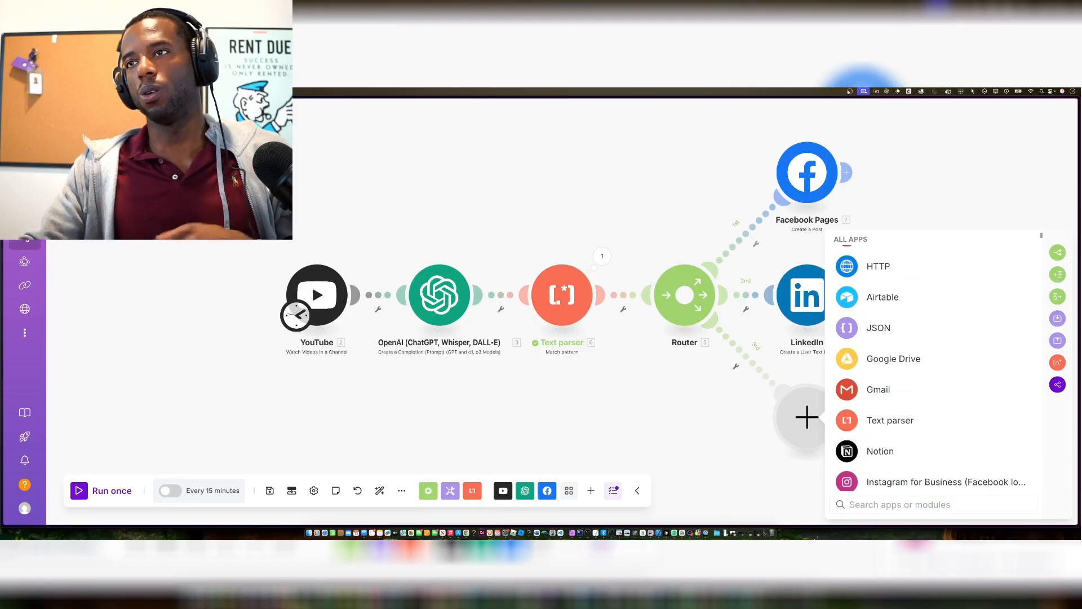
type("x")
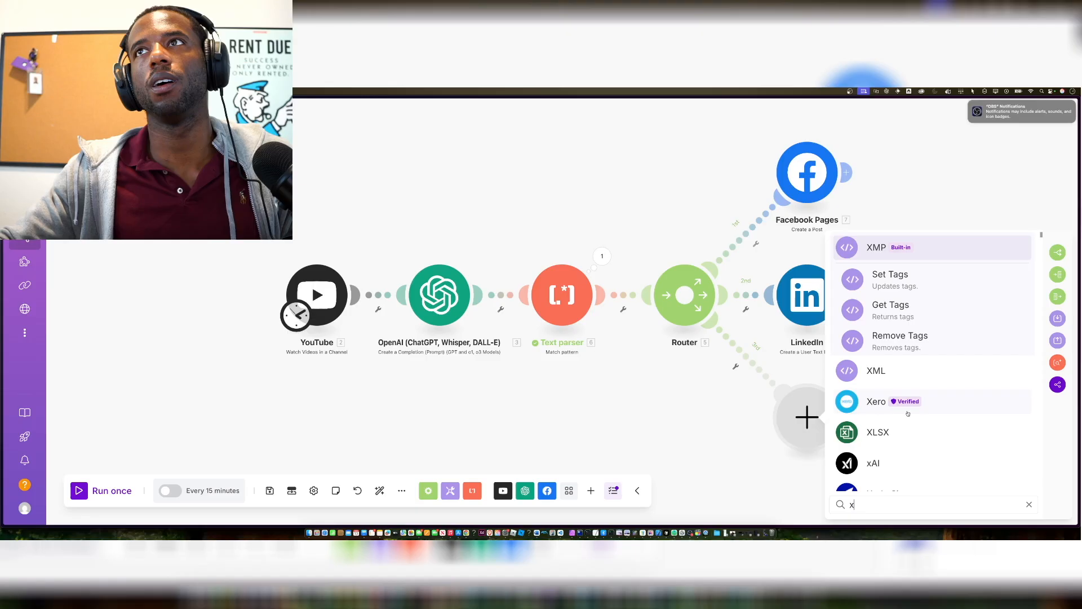
key("BackSpace")
type("twite")
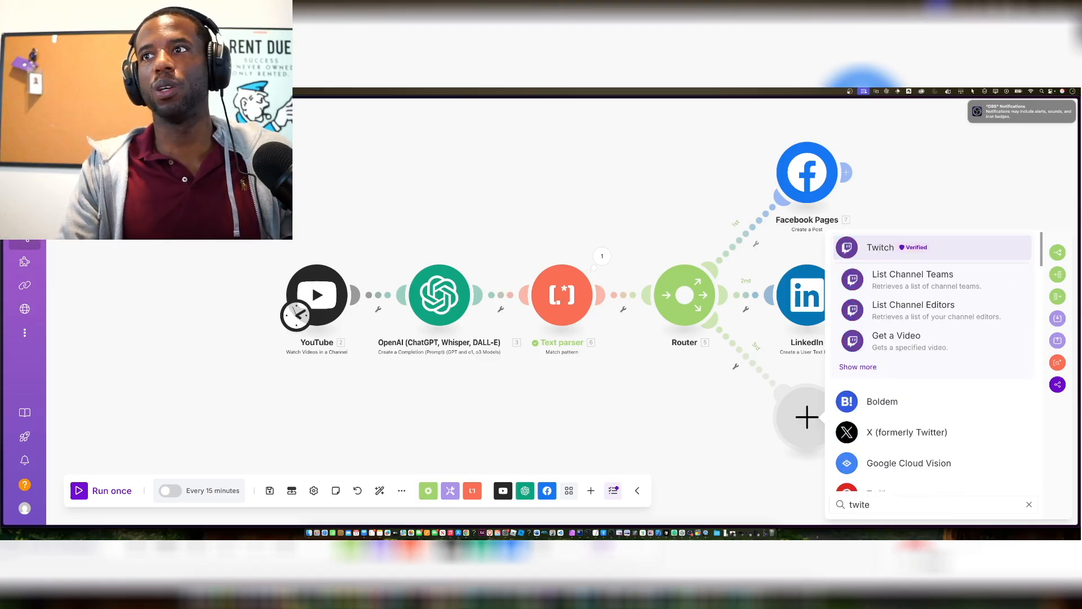
key("BackSpace")
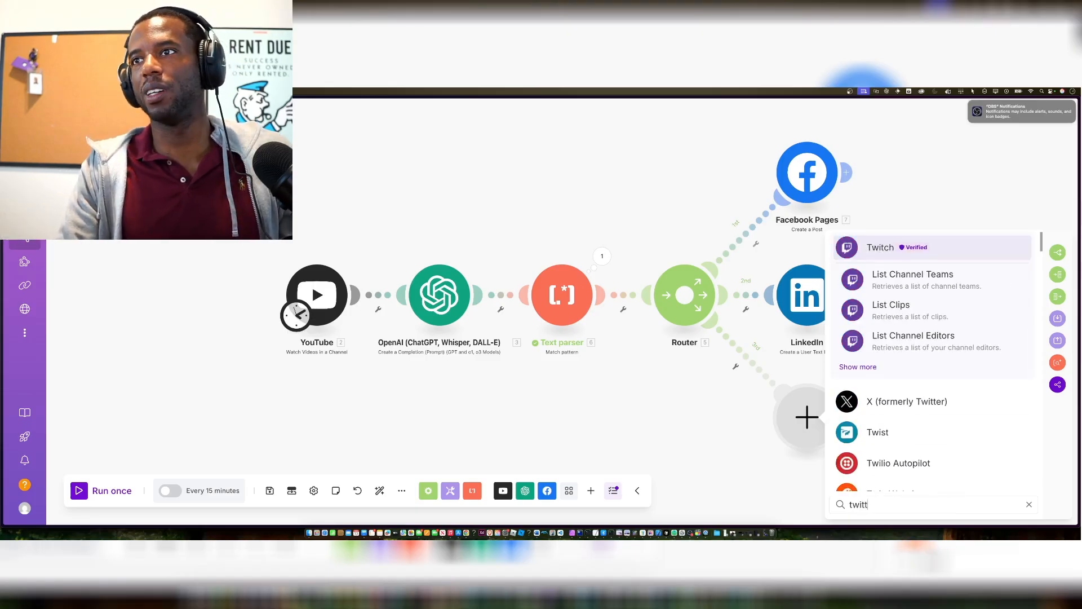
type("ter")
left_click(944, 280)
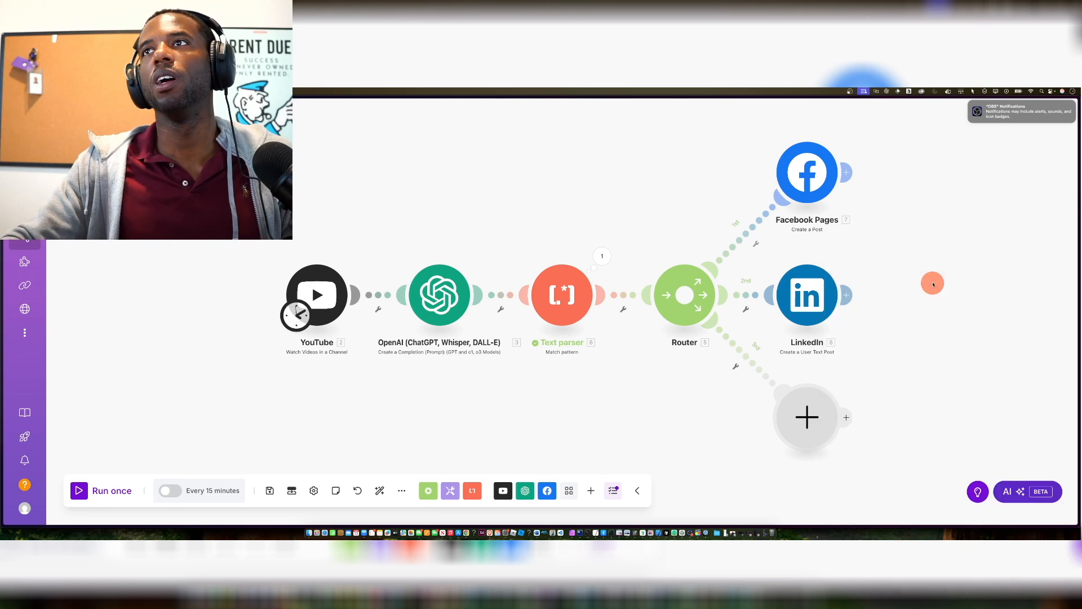
- Start a new connection for the X module and clear the autofilled client ID and client secret
left_click(878, 407)
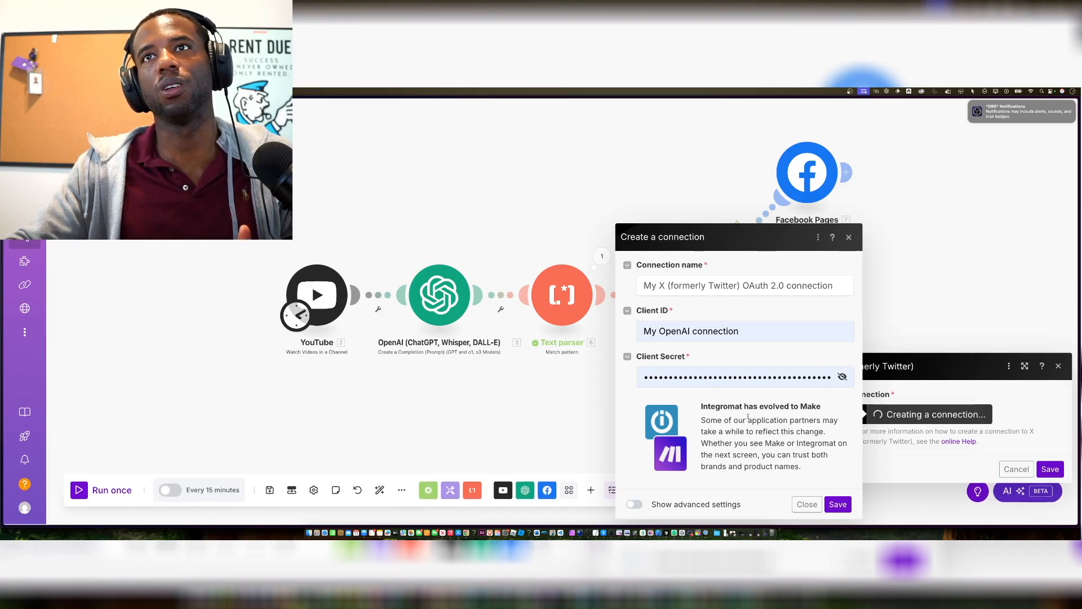
left_click(683, 326)
triple_click(686, 325)
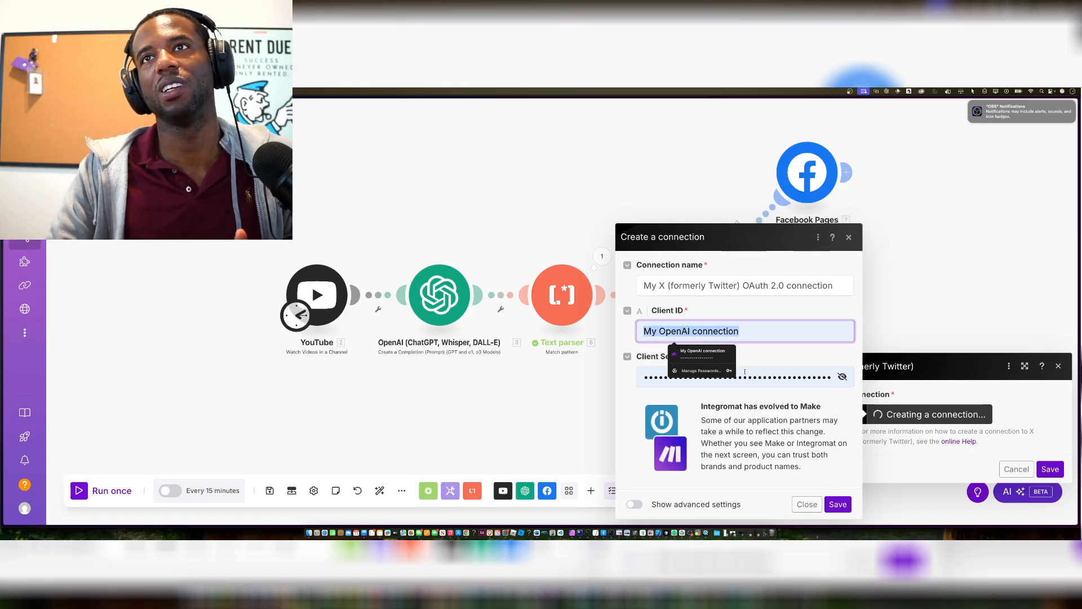
key("BackSpace")
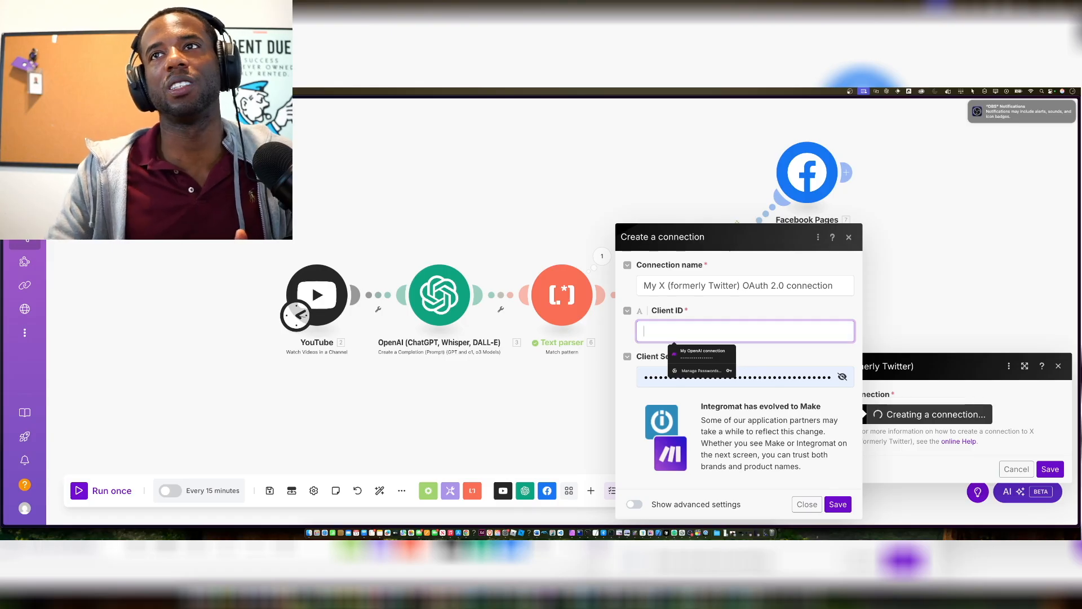
left_click(797, 374)
key("super+a")
key("BackSpace")
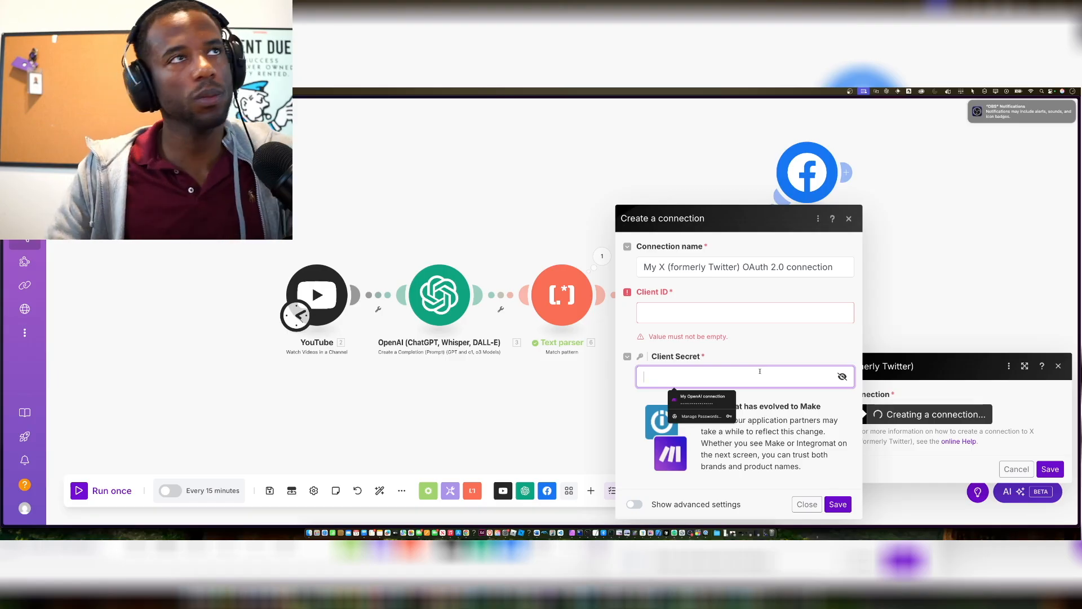
- Switch to the X developer platform site in the browser and open the Developer Portal dashboard
mouse_move(2, 341)
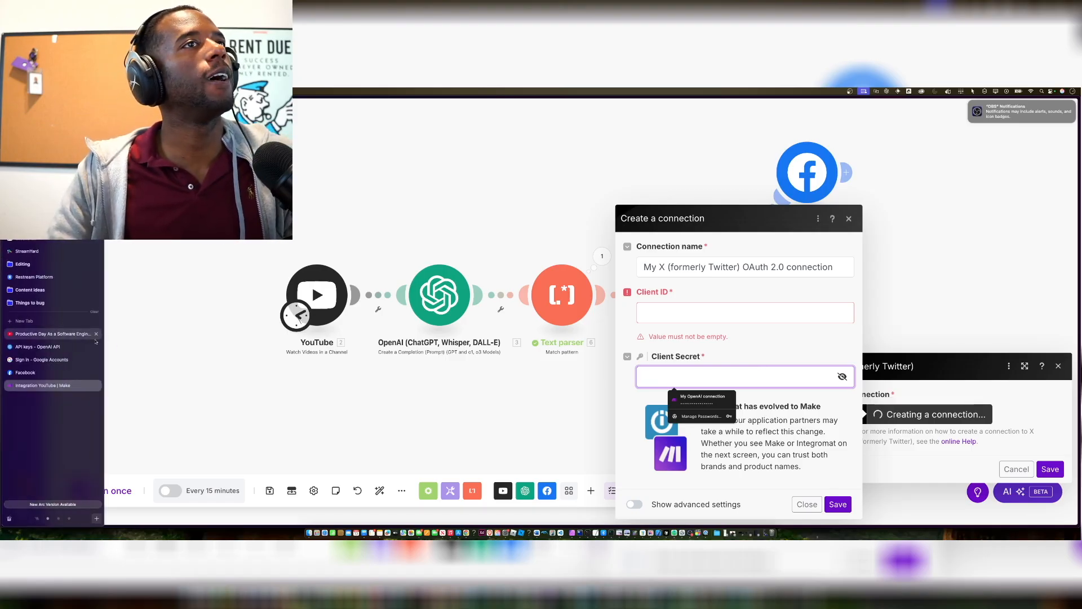
left_click(69, 336)
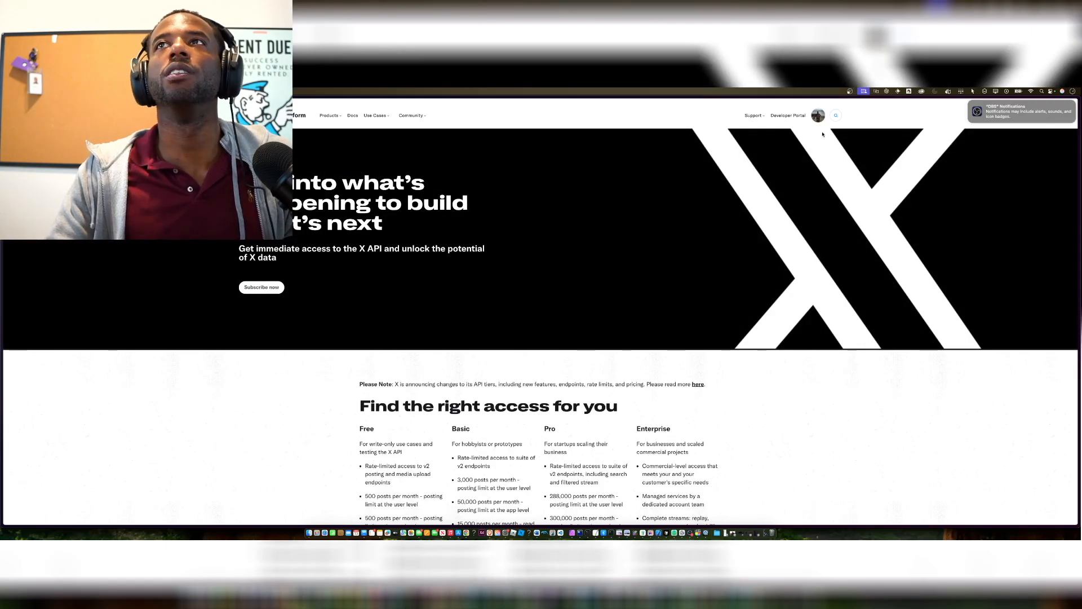
mouse_move(822, 119)
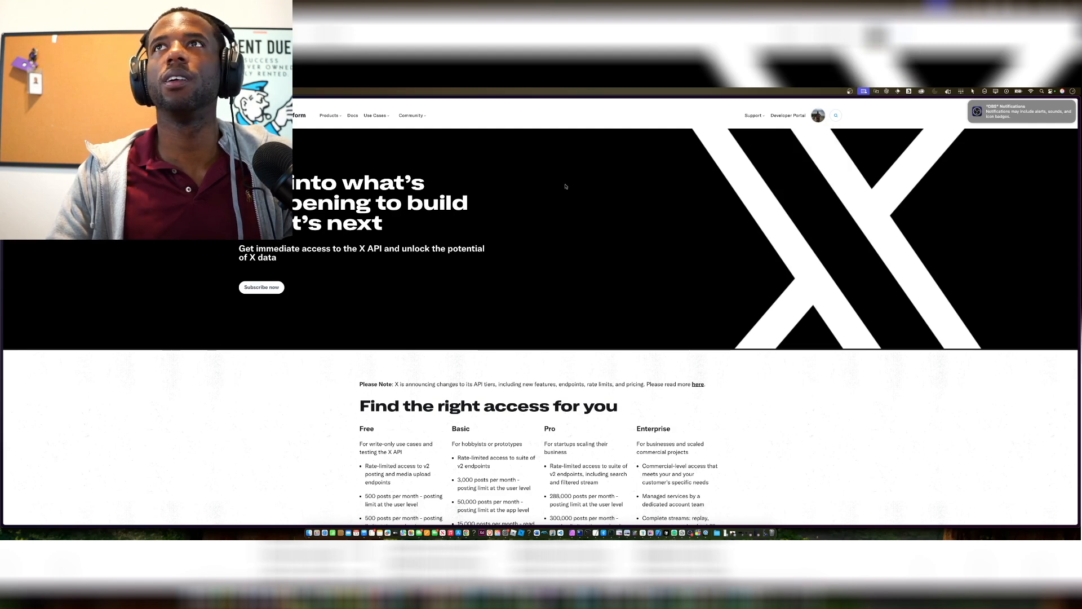
left_click(781, 116)
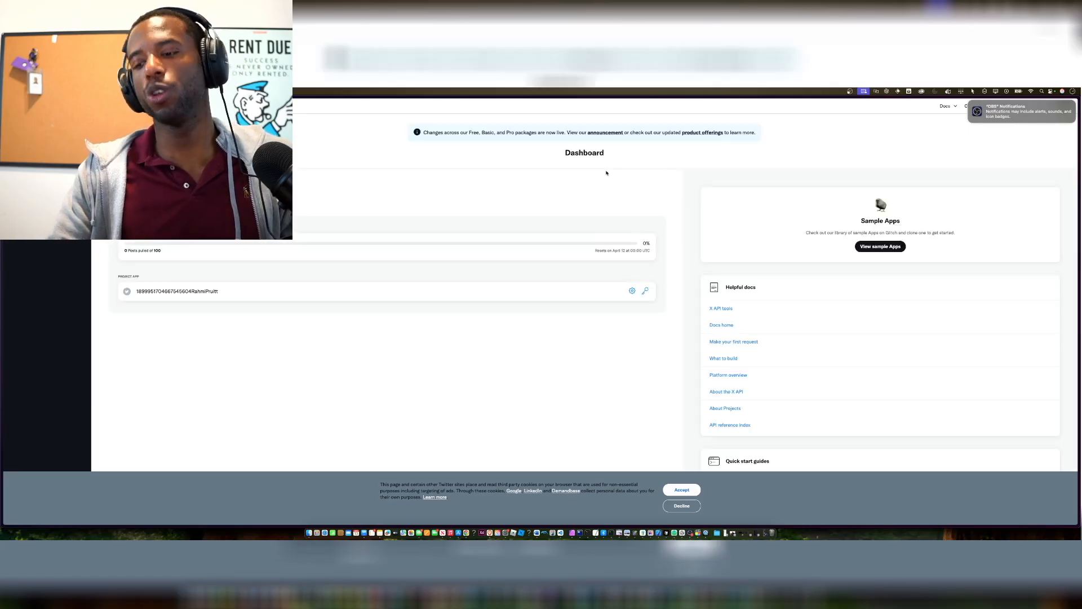
key("super+plus")
key("super+plus")
key("super+plus")
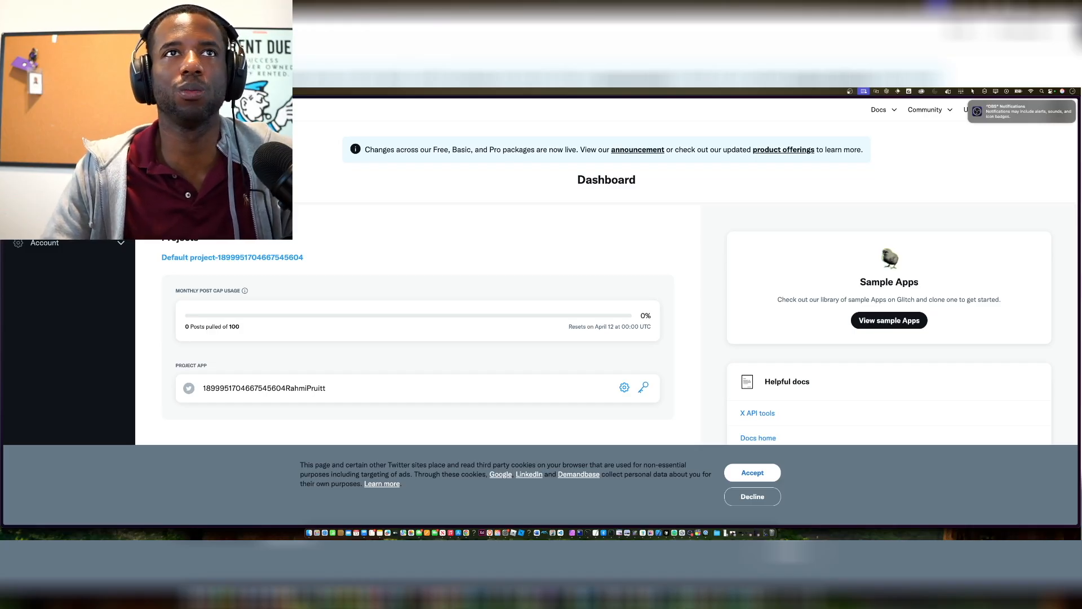
- View the X API v2 products and their access tiers in the Developer Portal
left_click(51, 218)
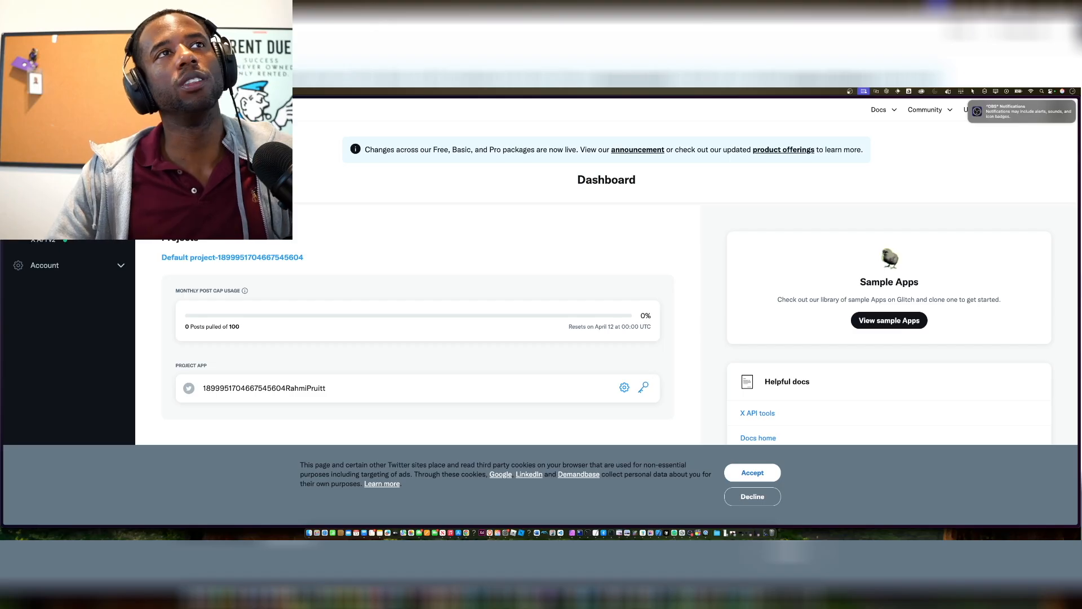
left_click(44, 239)
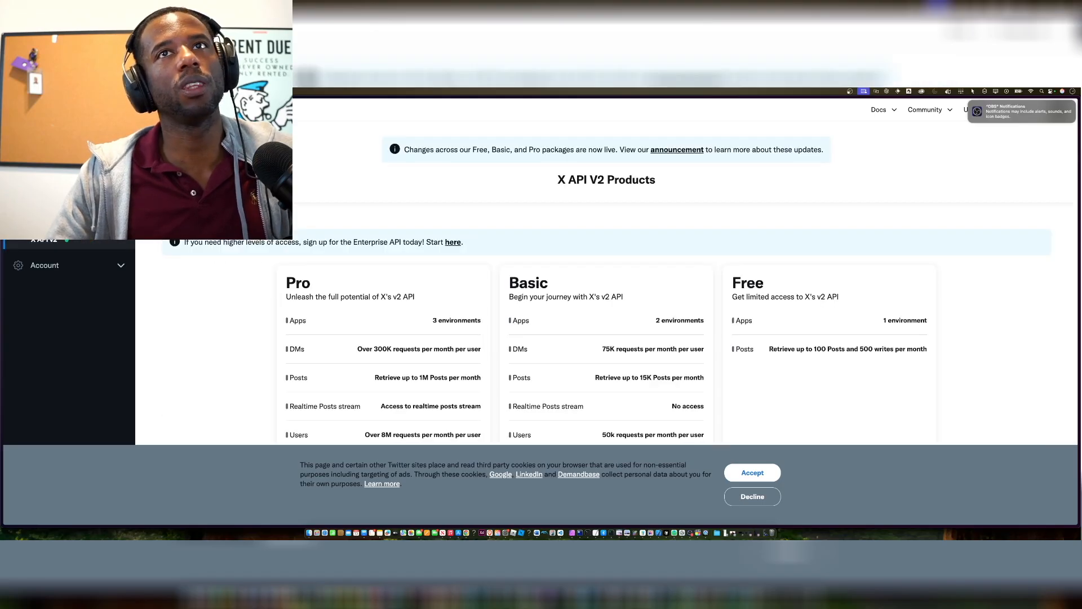
left_click(51, 218)
- Open the default project's overview and accept the site's cookies
left_click(56, 190)
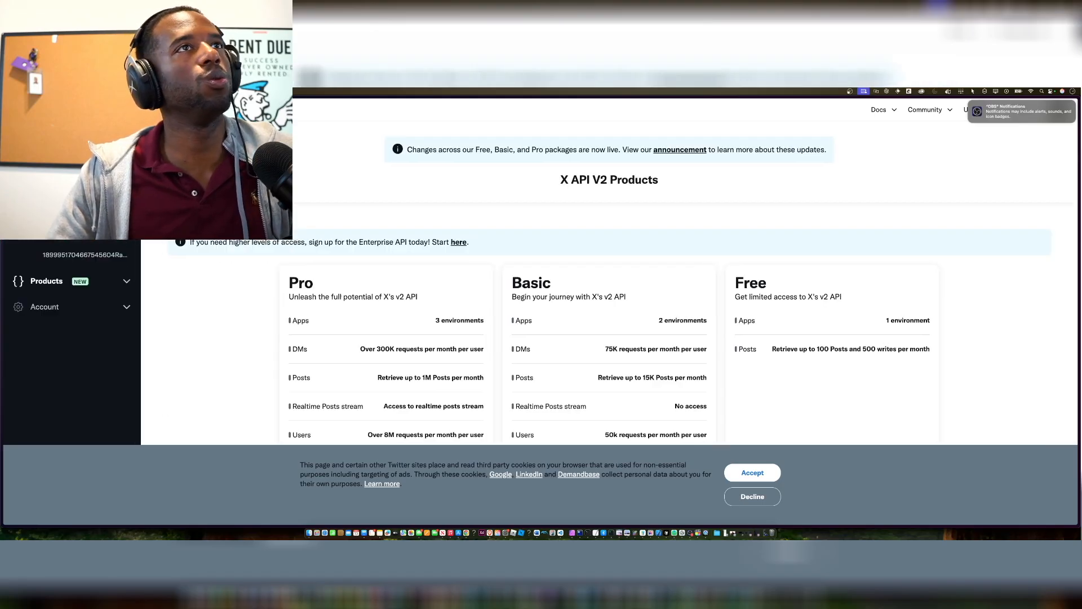
left_click(74, 243)
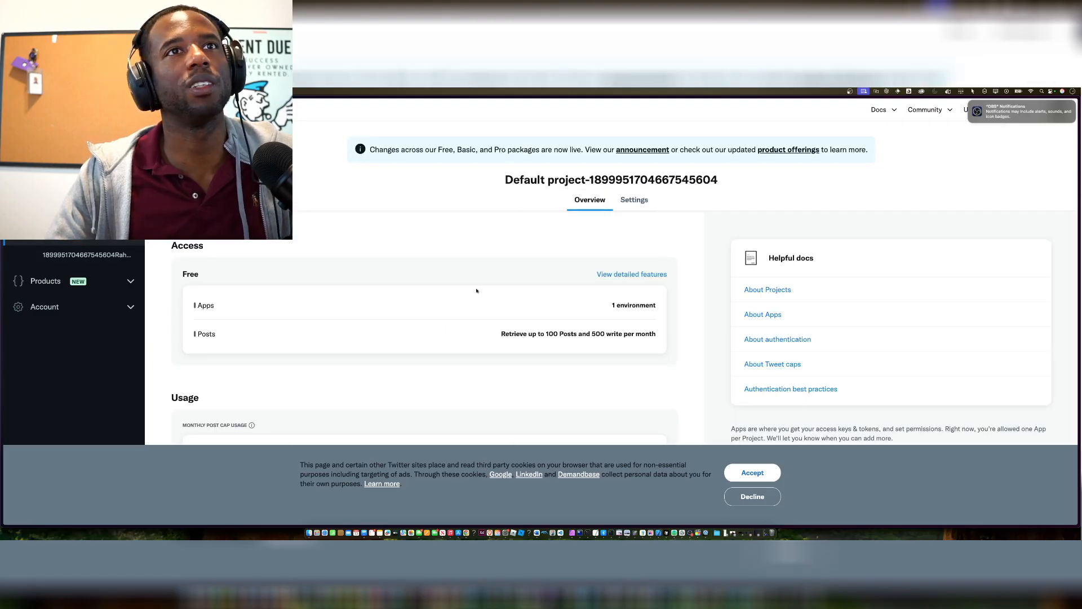
left_click(760, 474)
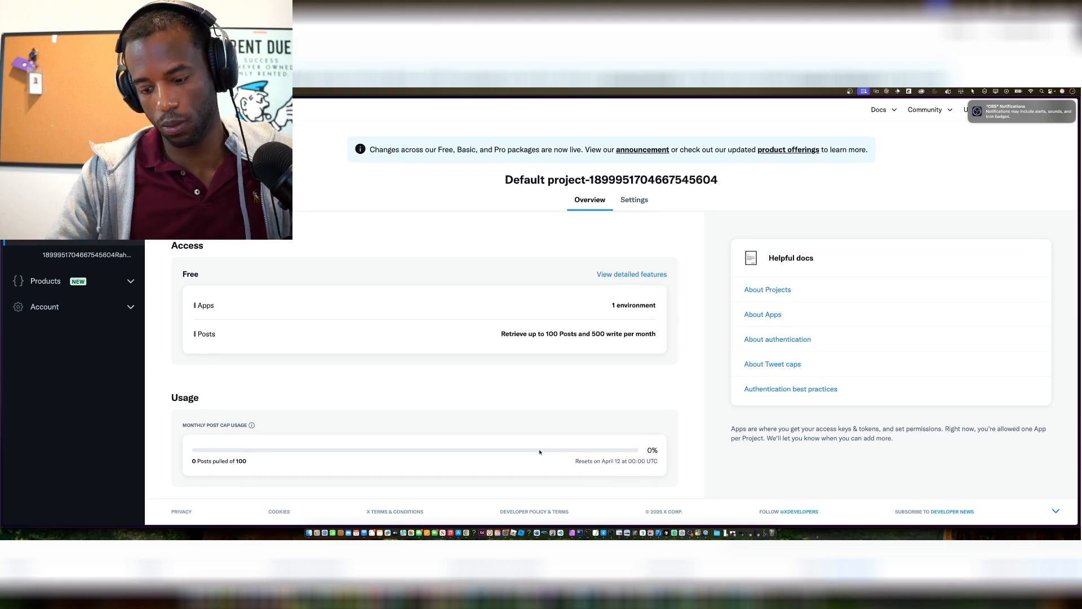
key("super+plus")
key("super+plus")
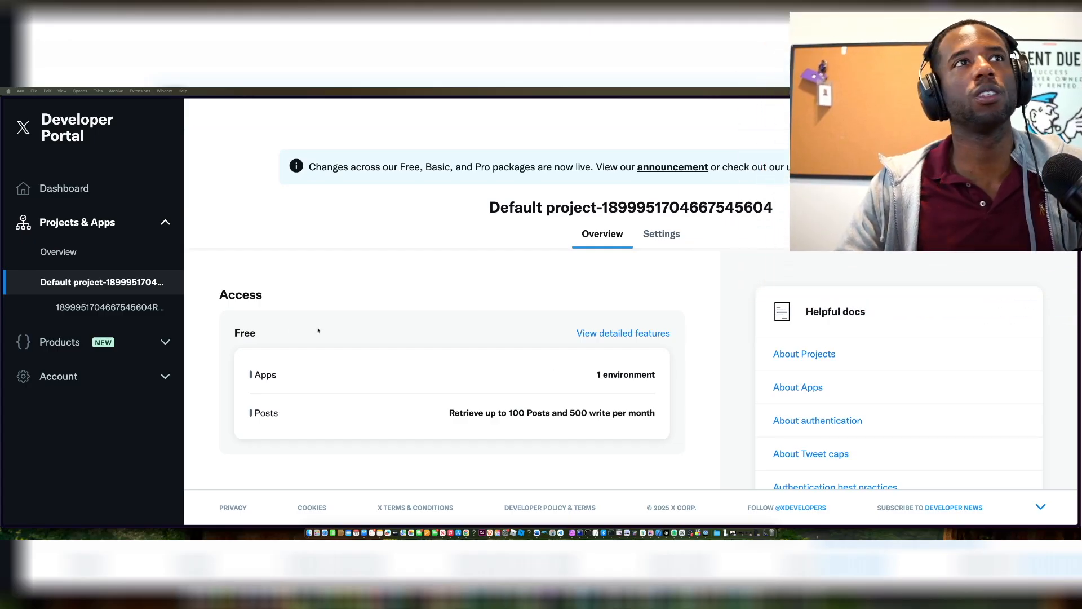
- Open the Projects & Apps overview and examine the project app and standalone apps sections
left_click(70, 254)
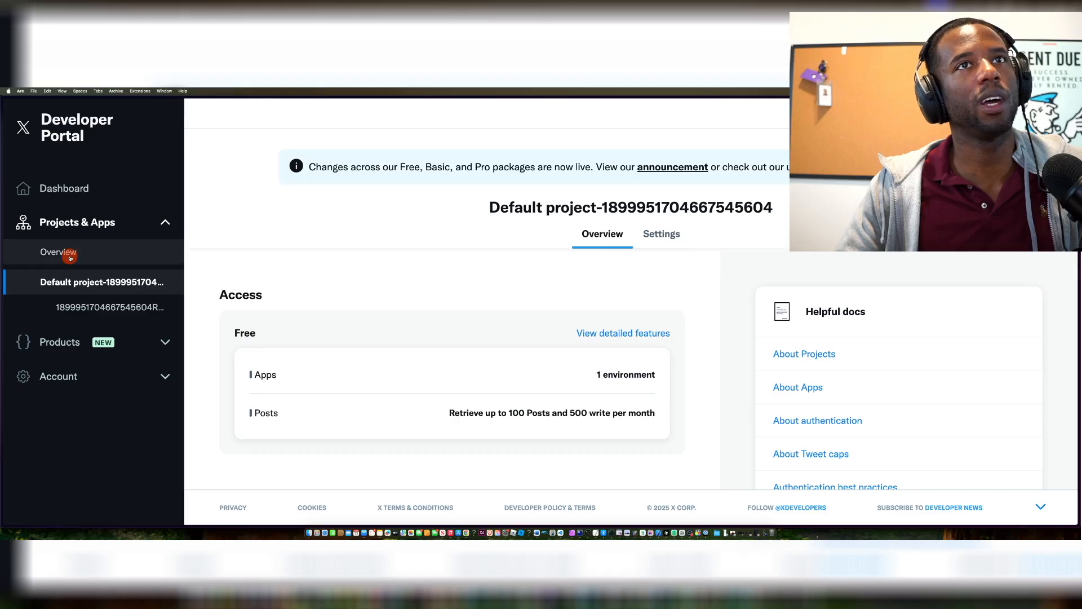
scroll(433, 394, "down", 4)
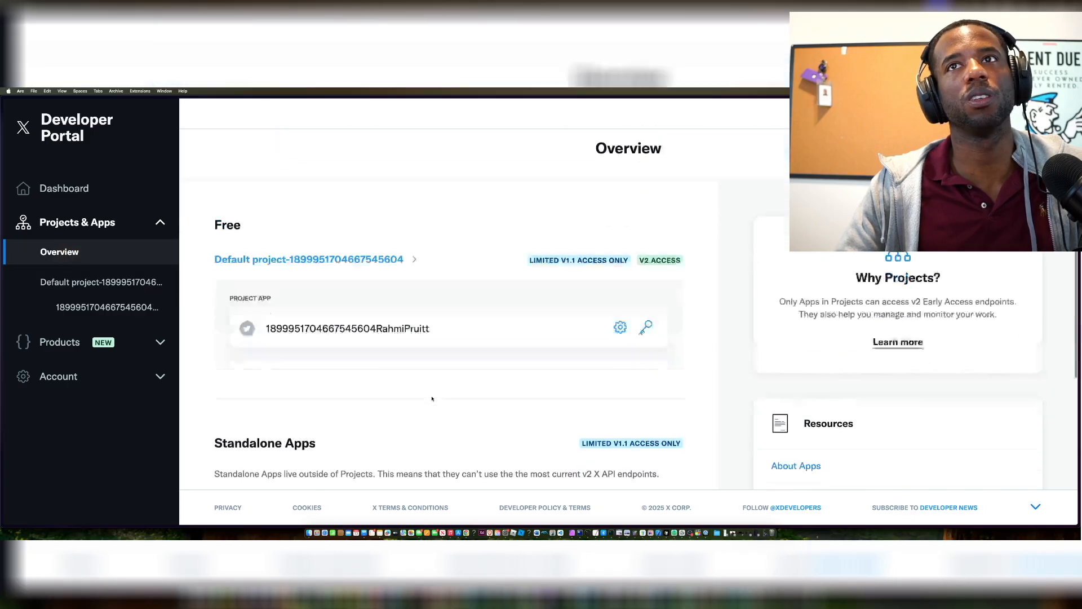
scroll(433, 399, "up", 3)
scroll(432, 398, "up", 2)
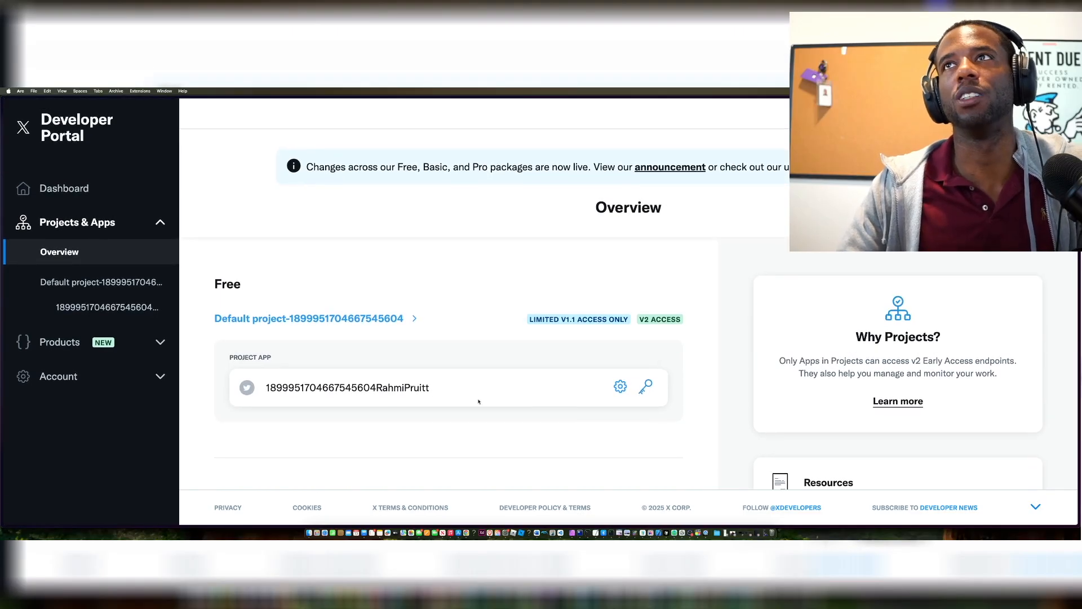
scroll(575, 408, "down", 2)
scroll(574, 405, "down", 1)
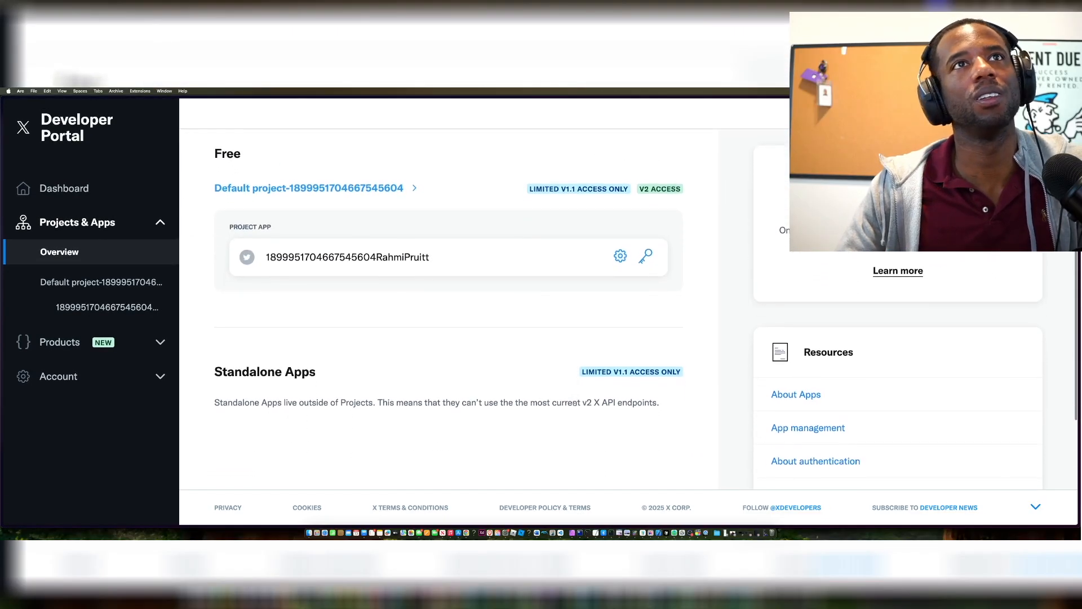
scroll(575, 402, "up", 2)
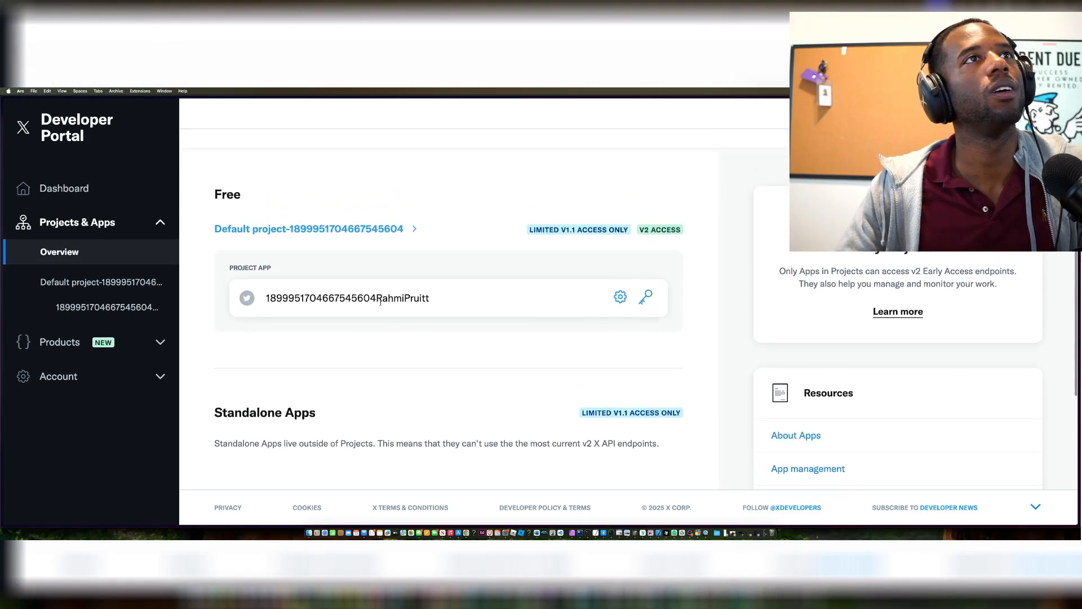
- Return to the Developer Portal dashboard and review the default project's monthly post cap usage and project app
left_click(110, 224)
left_click(107, 224)
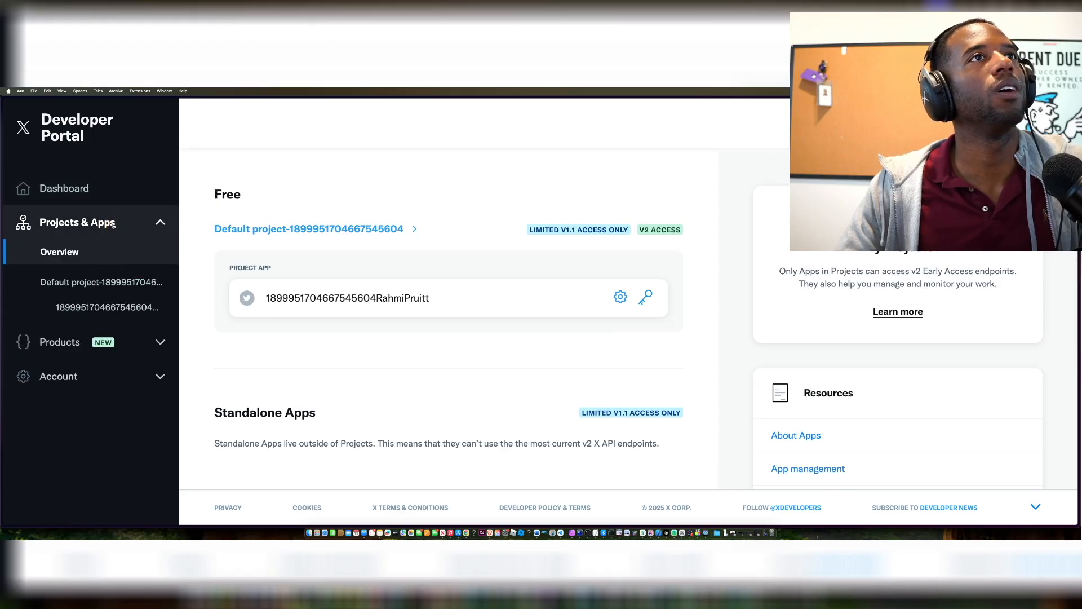
left_click(116, 198)
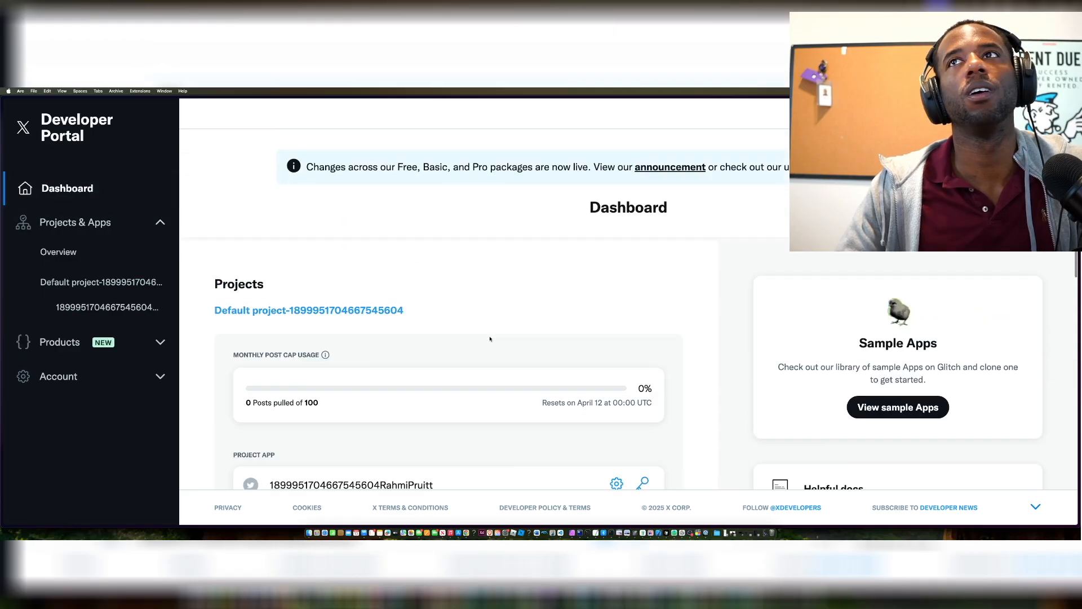
scroll(489, 338, "down", 10)
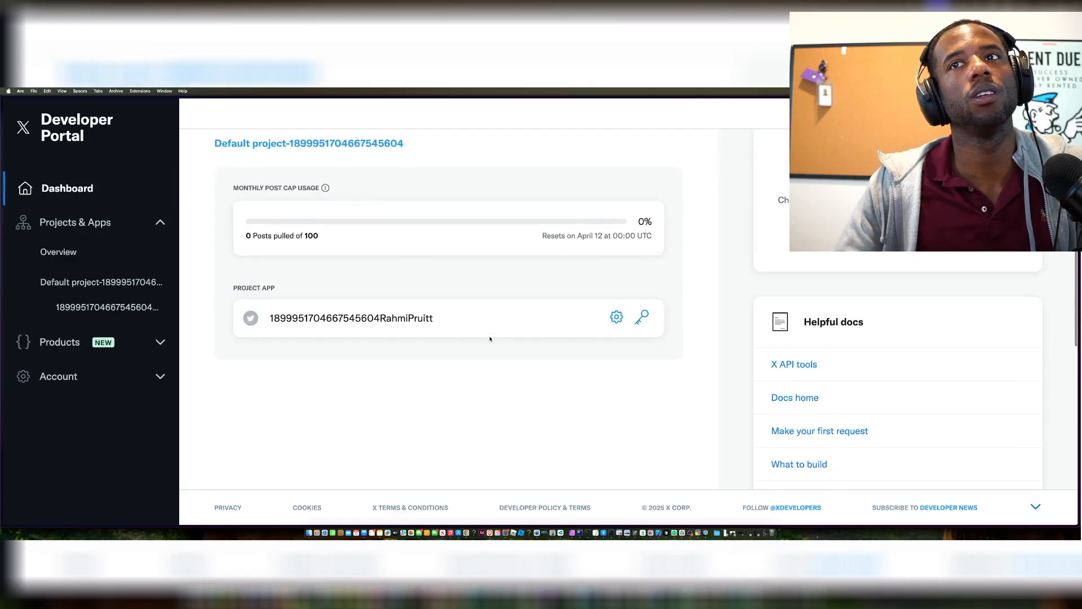
scroll(489, 338, "up", 10)
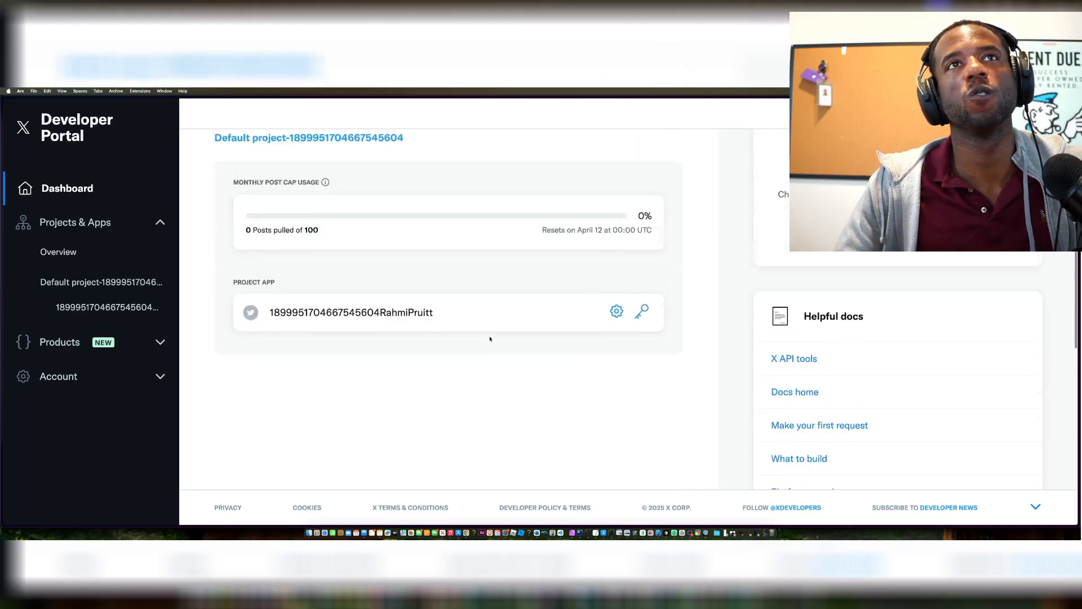
scroll(490, 339, "up", 2)
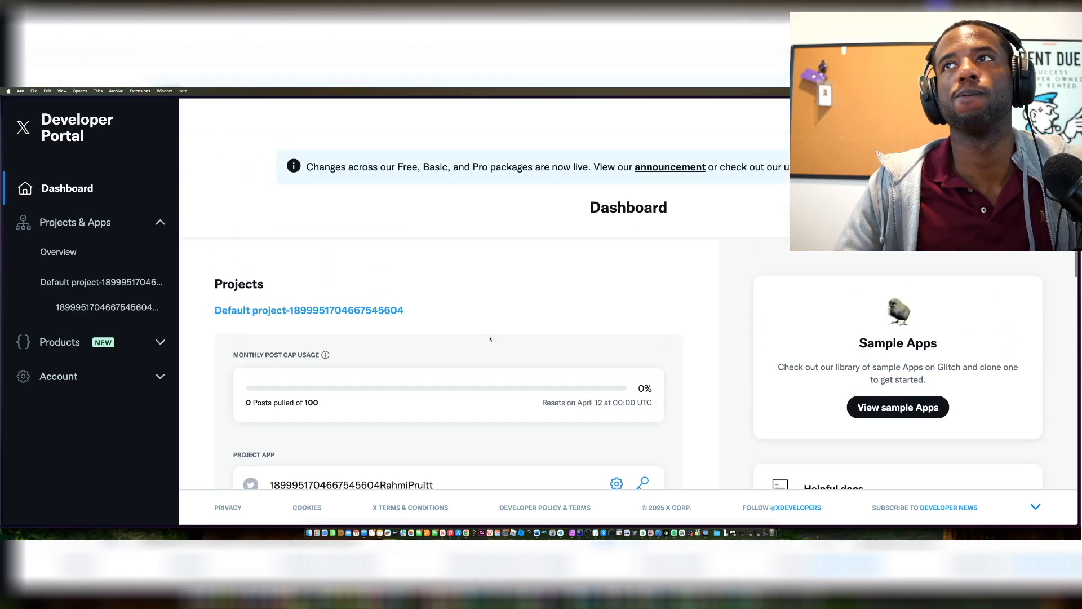
scroll(490, 339, "down", 10)
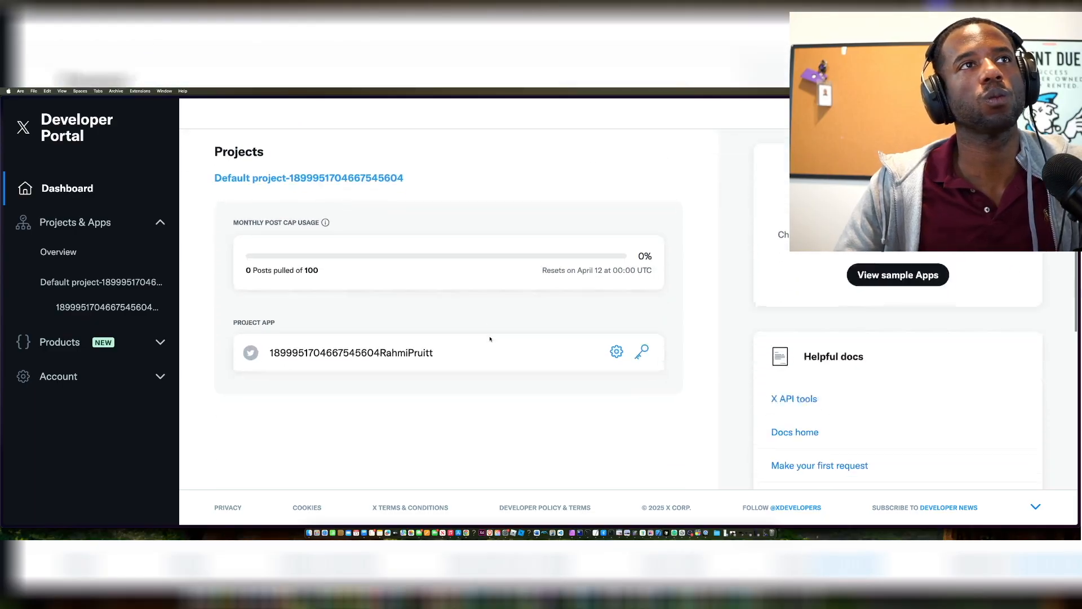
scroll(490, 339, "up", 10)
scroll(543, 397, "down", 1)
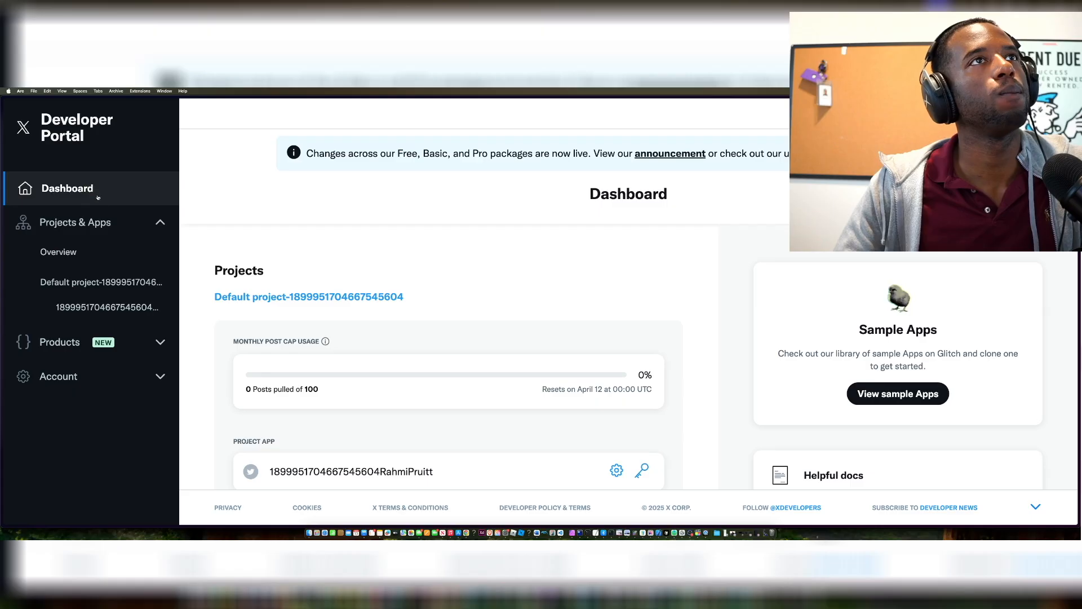
- Open the Projects & Apps overview again and check the Free project's app and the standalone app quota
left_click(93, 222)
left_click(92, 220)
left_click(88, 250)
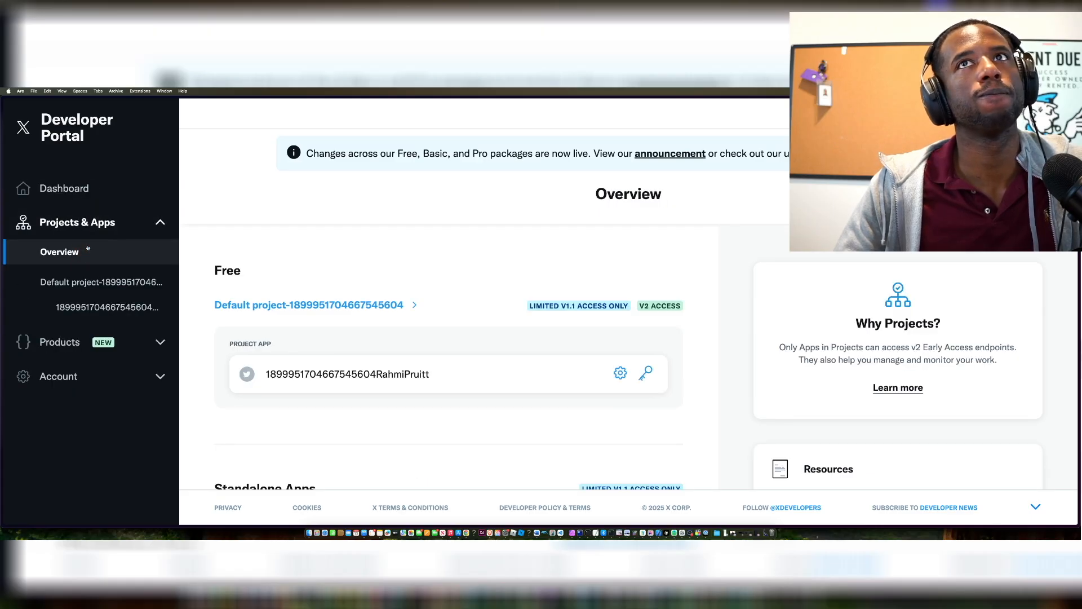
scroll(450, 208, "up", 1)
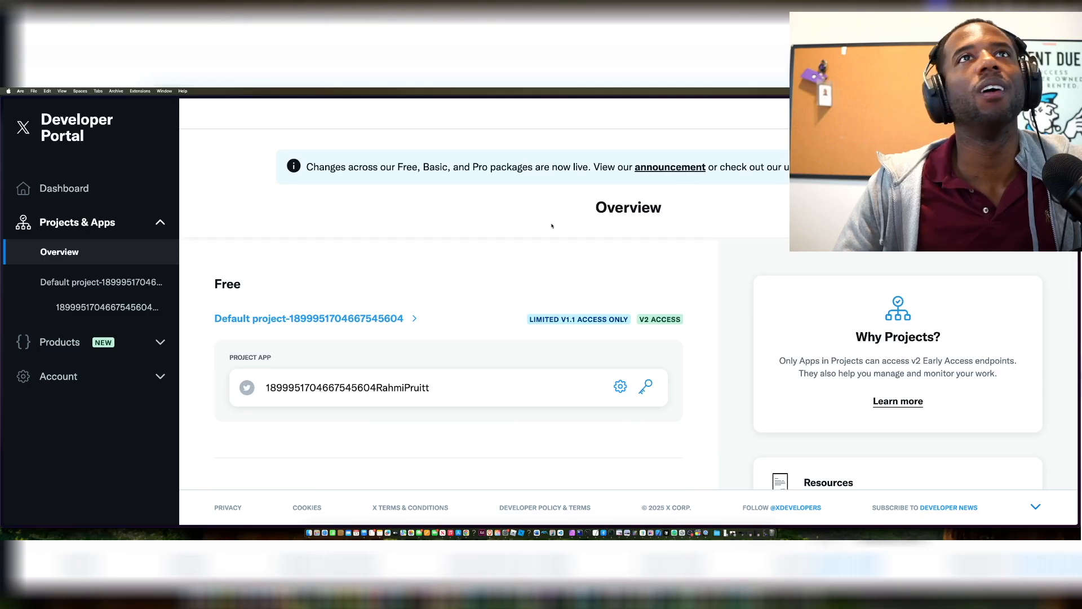
scroll(551, 225, "down", 5)
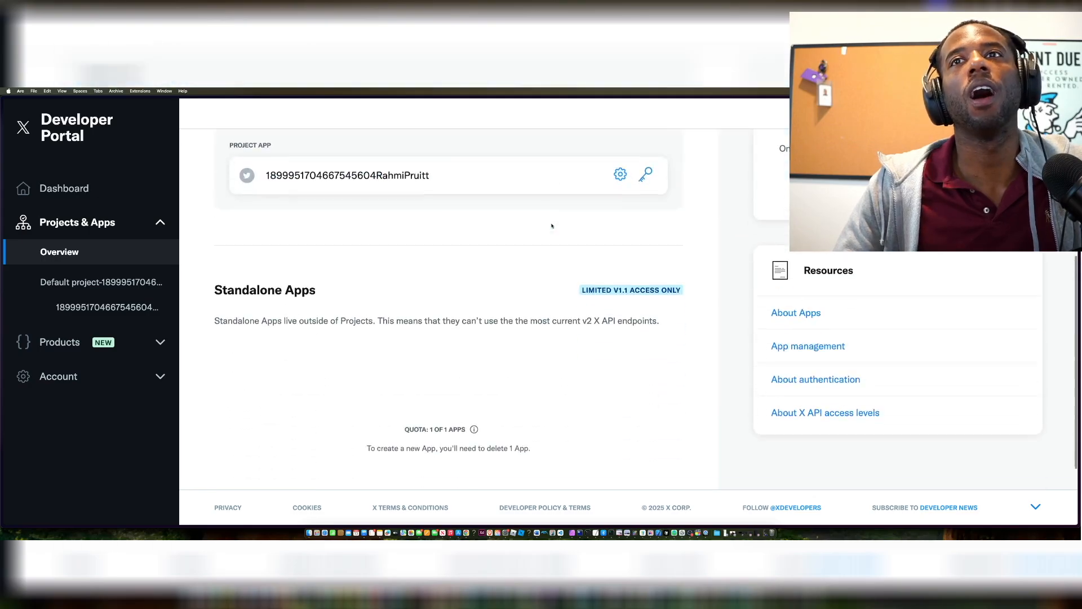
scroll(552, 225, "up", 5)
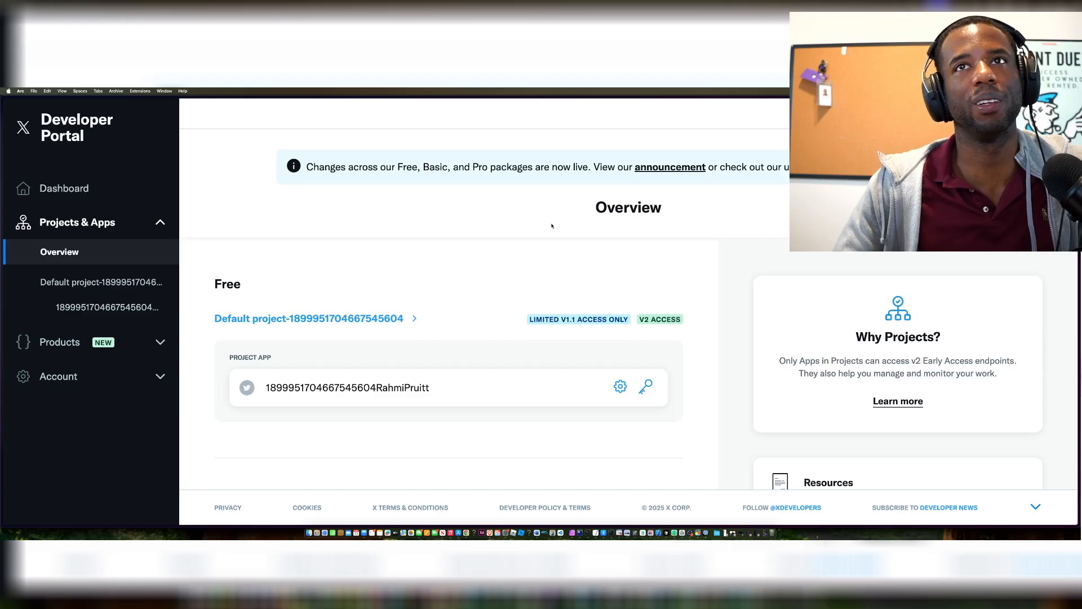
- Compare the default project's access and usage page with its app's settings page
left_click(384, 319)
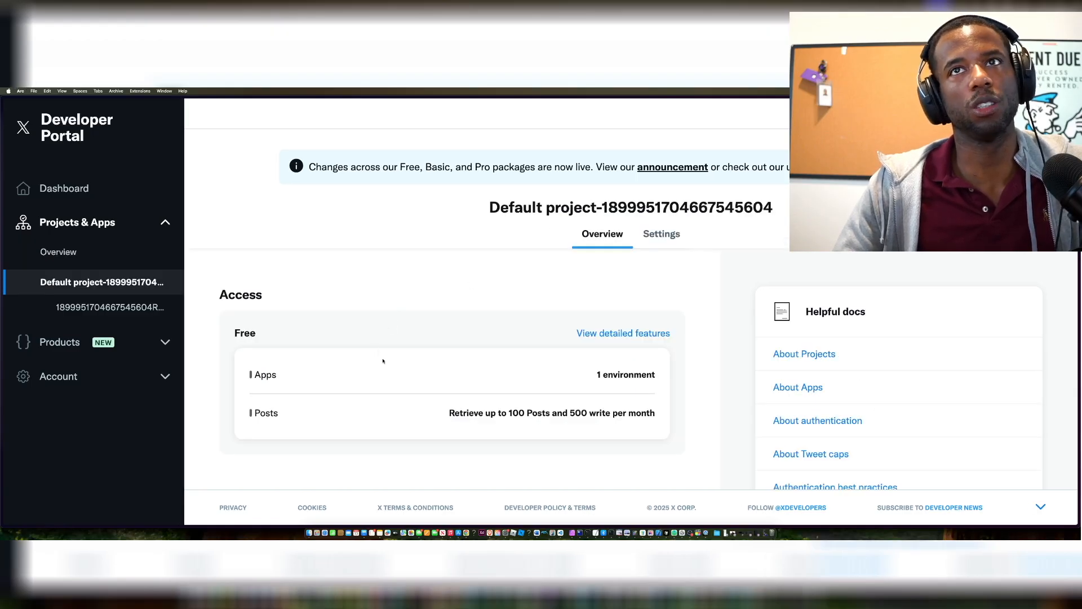
scroll(382, 360, "down", 4)
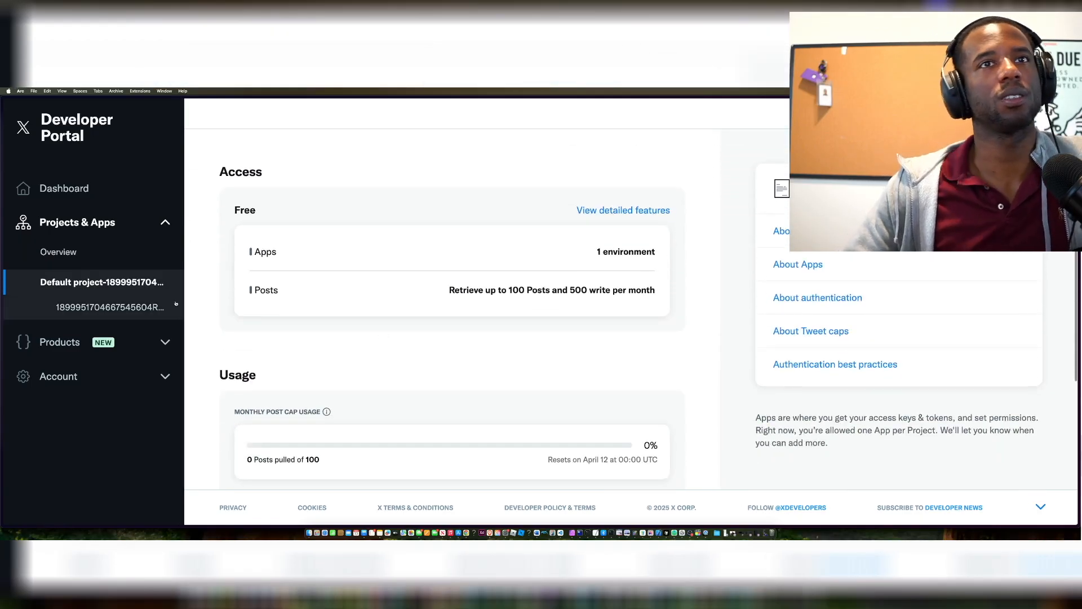
left_click(105, 307)
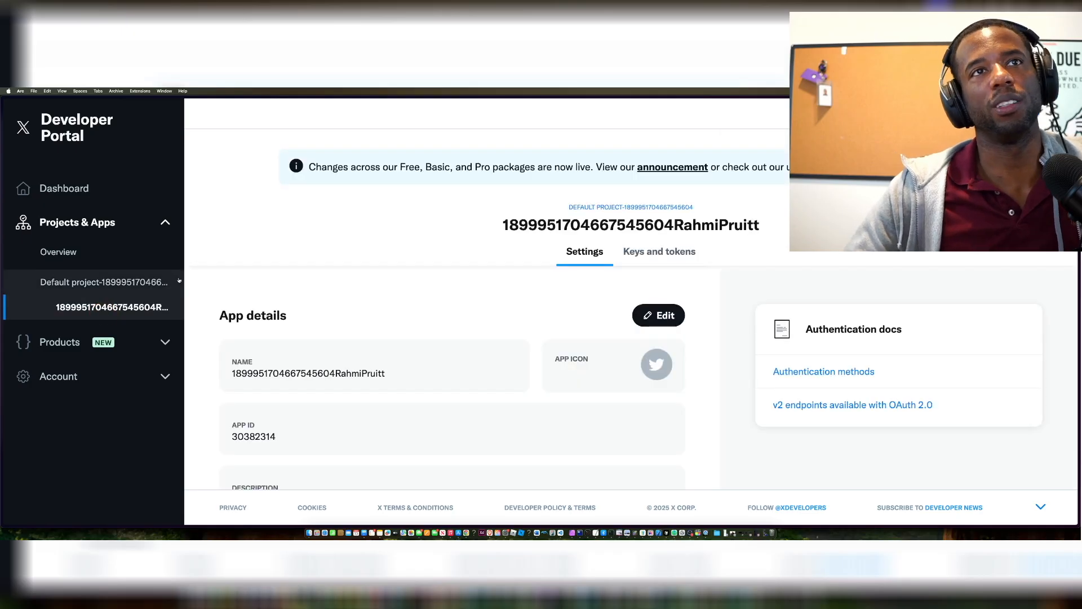
scroll(493, 297, "down", 5)
scroll(493, 297, "up", 4)
scroll(493, 297, "up", 1)
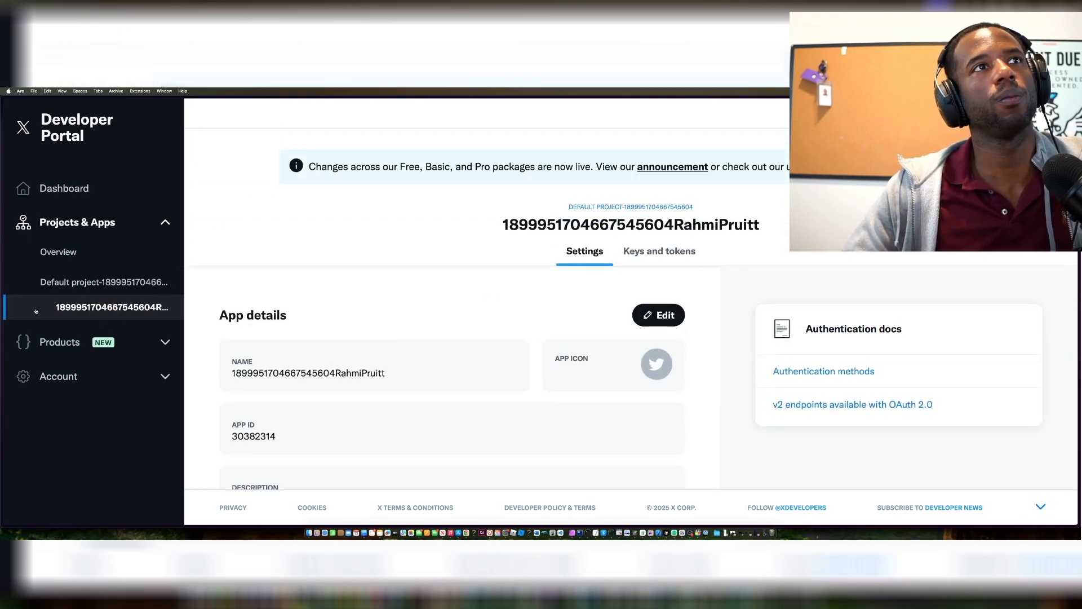
left_click(74, 289)
scroll(108, 284, "down", 3)
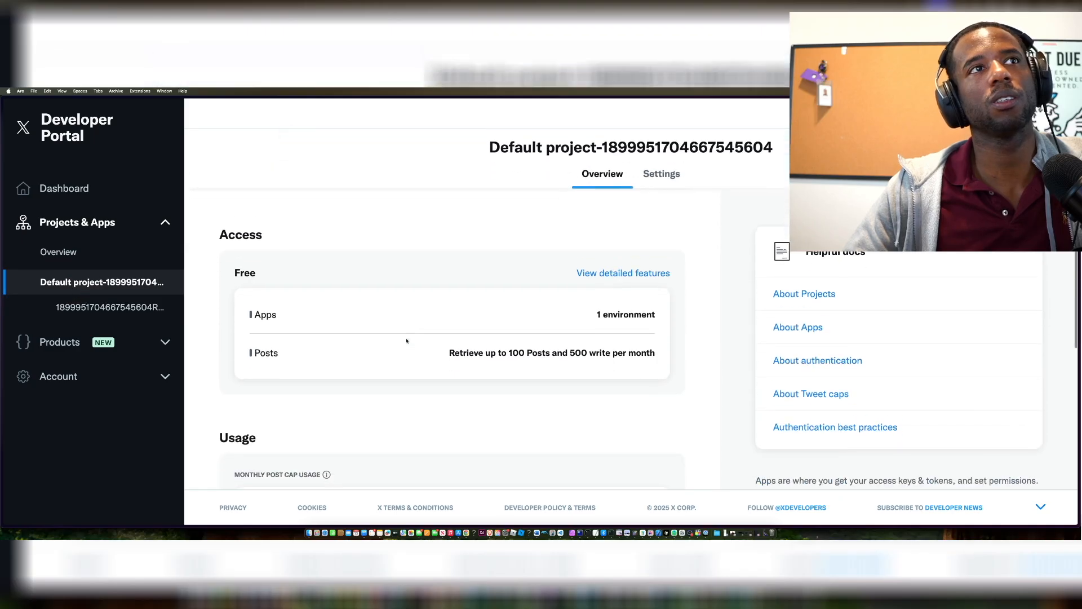
- Open the project app's settings and review its name, description and user authentication section
left_click(93, 304)
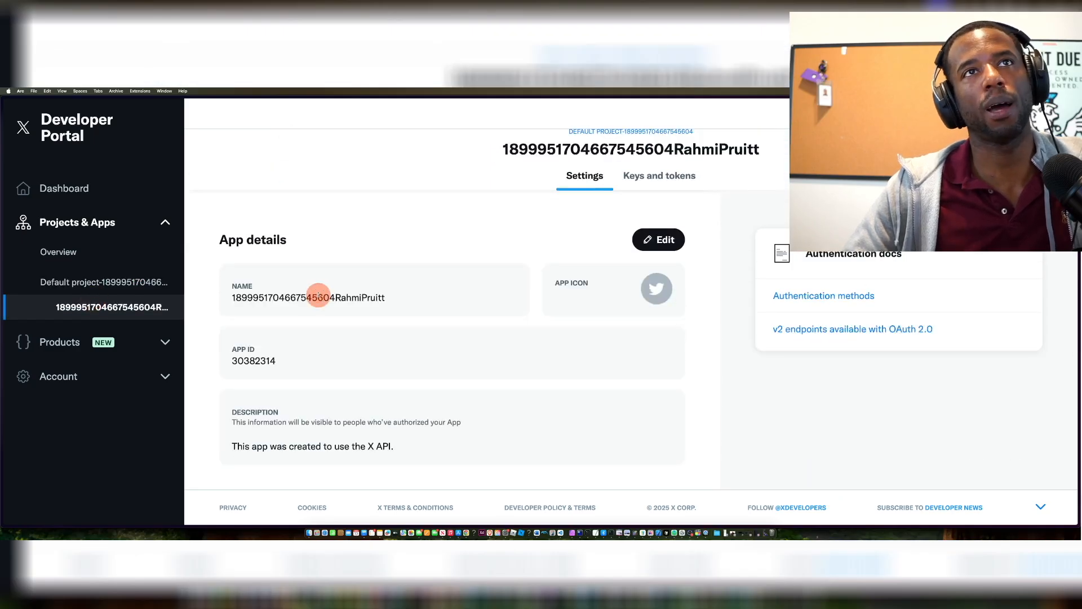
double_click(319, 295)
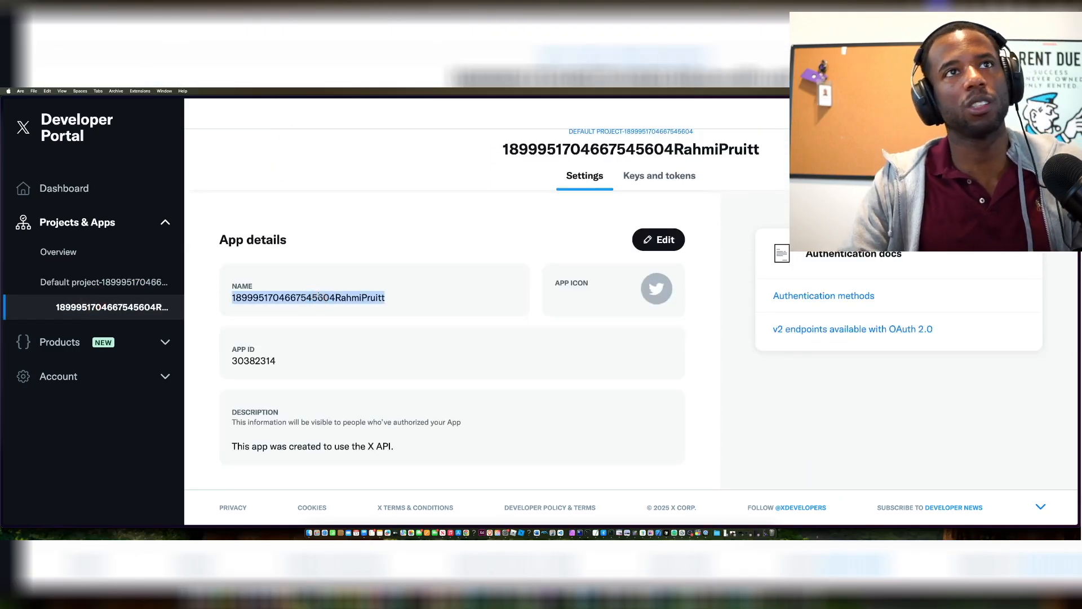
left_click(297, 299)
scroll(299, 303, "down", 5)
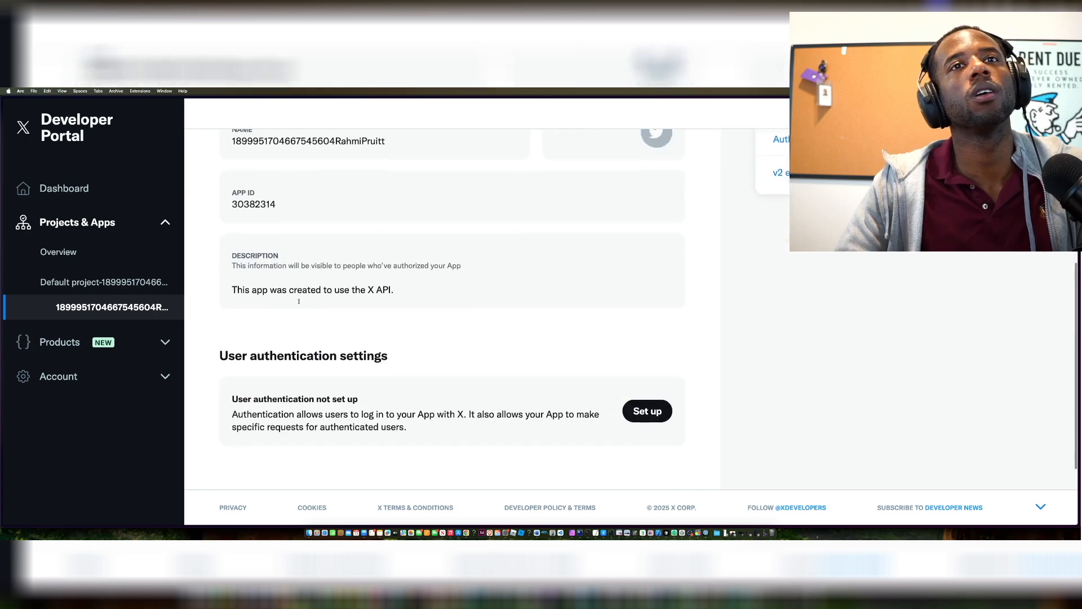
scroll(298, 303, "up", 3)
double_click(351, 190)
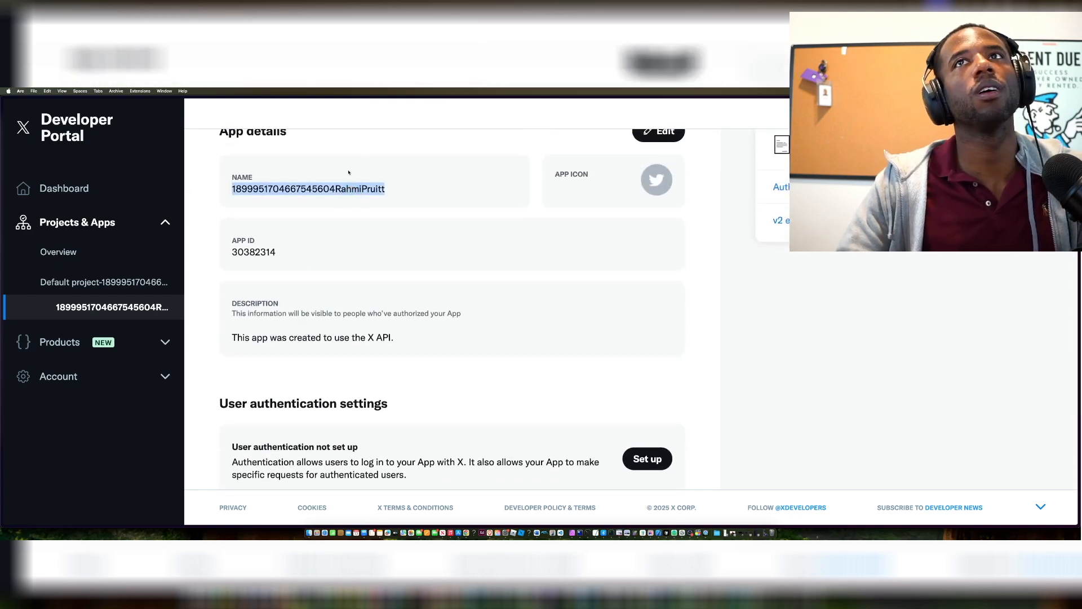
scroll(348, 172, "up", 2)
- Edit the app details and replace the app name with "Make integration"
left_click(653, 187)
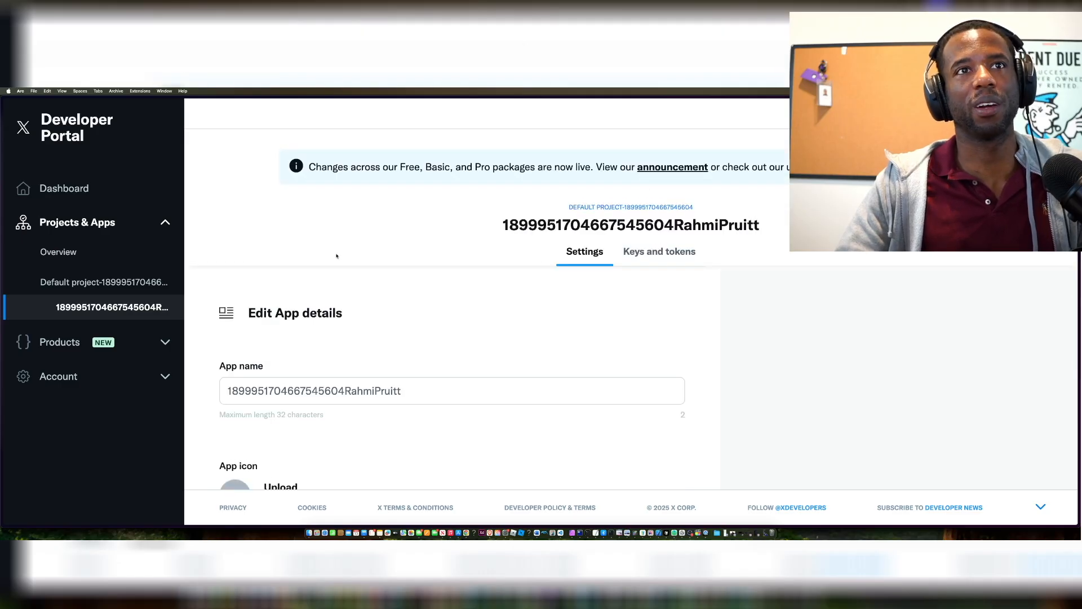
scroll(337, 256, "down", 3)
double_click(336, 230)
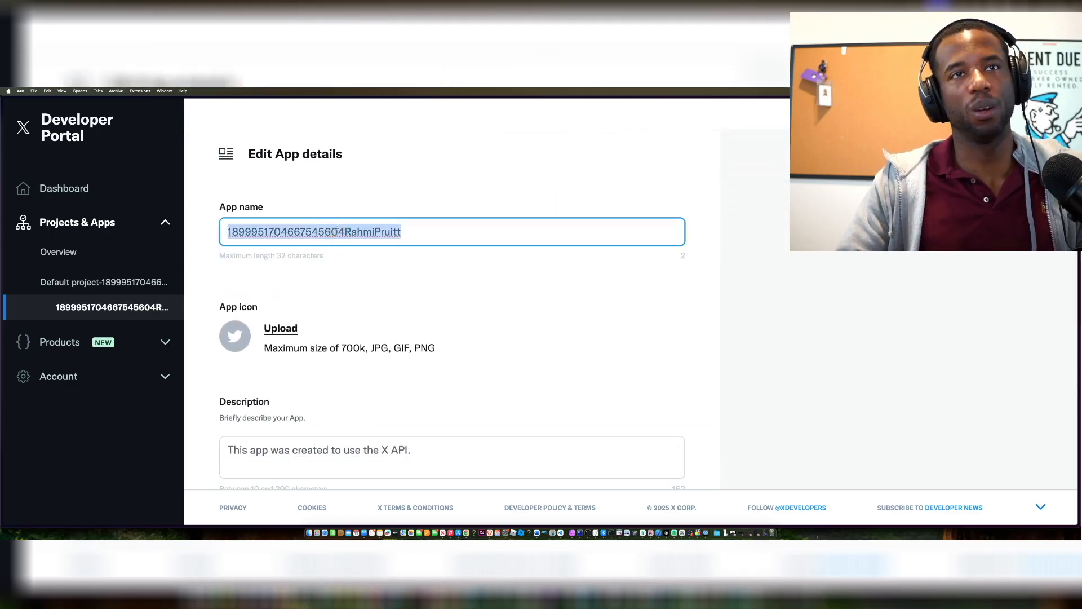
type("Make integration")
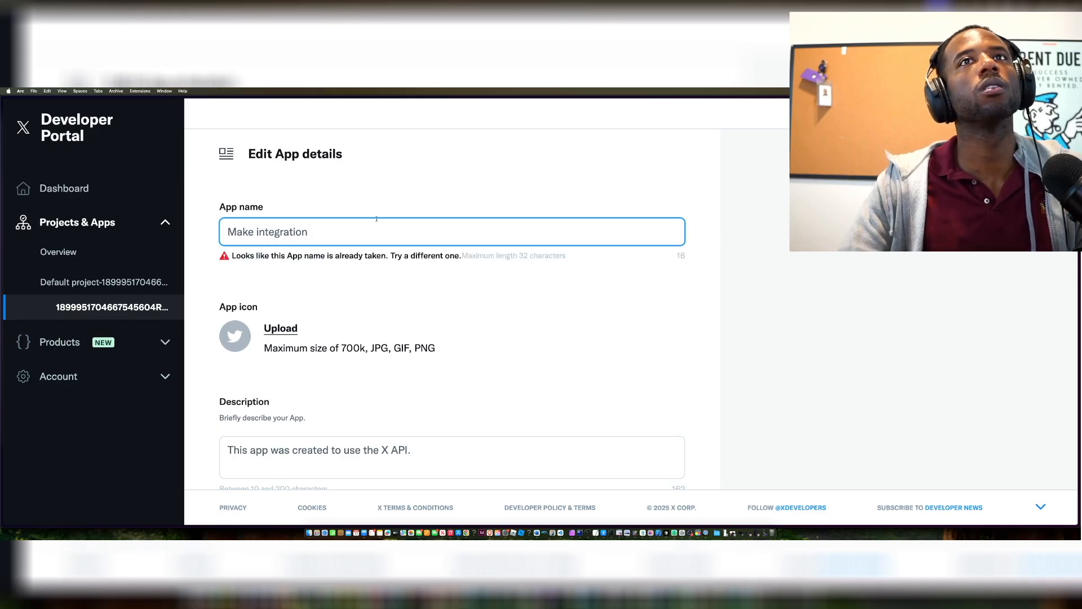
- Prefix the app name with the owner's first name in possessive form and save the app details
left_click(232, 232)
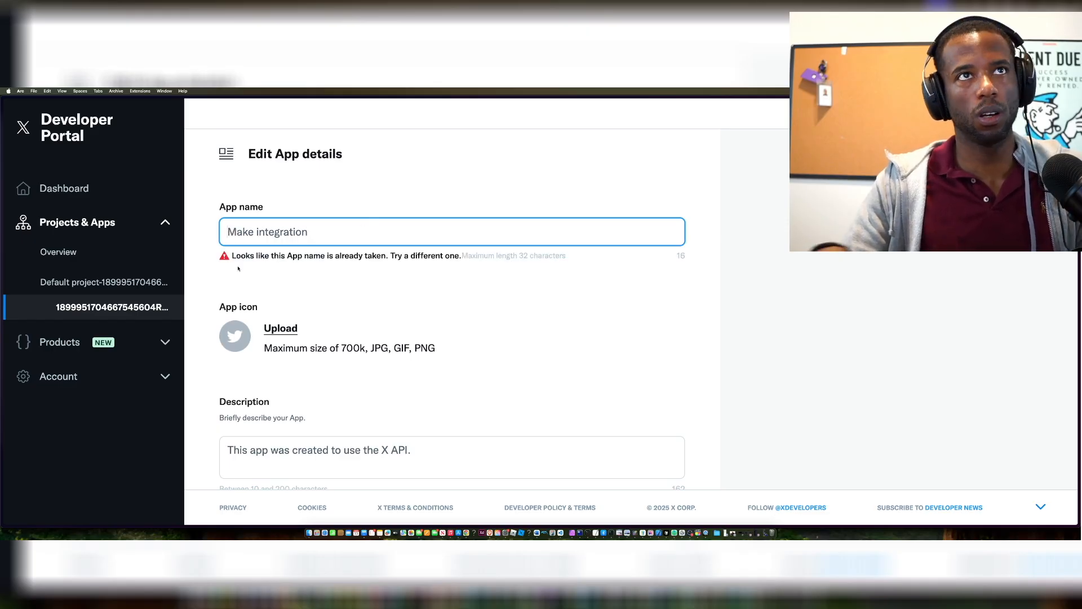
type("Rahmis")
key("BackSpace")
key("BackSpace")
type("' s")
key("BackSpace")
key("BackSpace")
type("s")
scroll(314, 258, "down", 5)
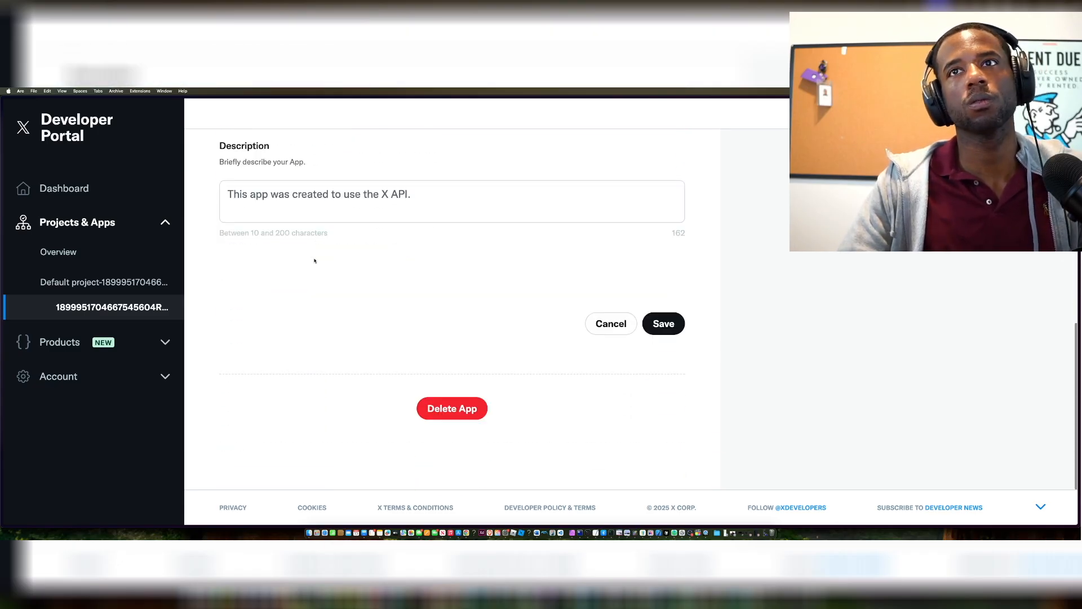
left_click(670, 326)
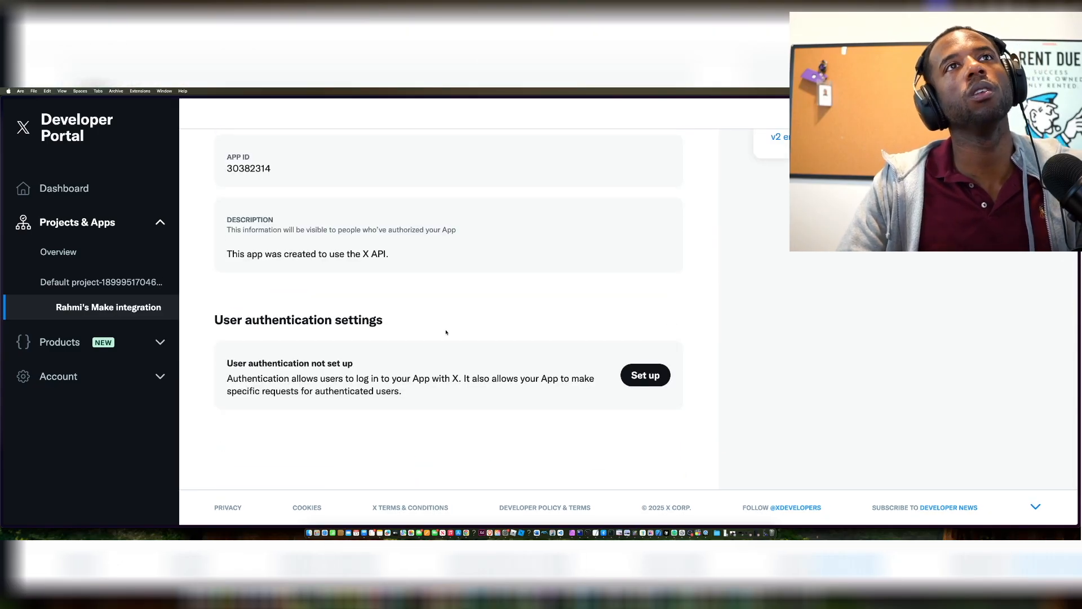
- Start the user authentication setup for the renamed app
scroll(428, 343, "up", 3)
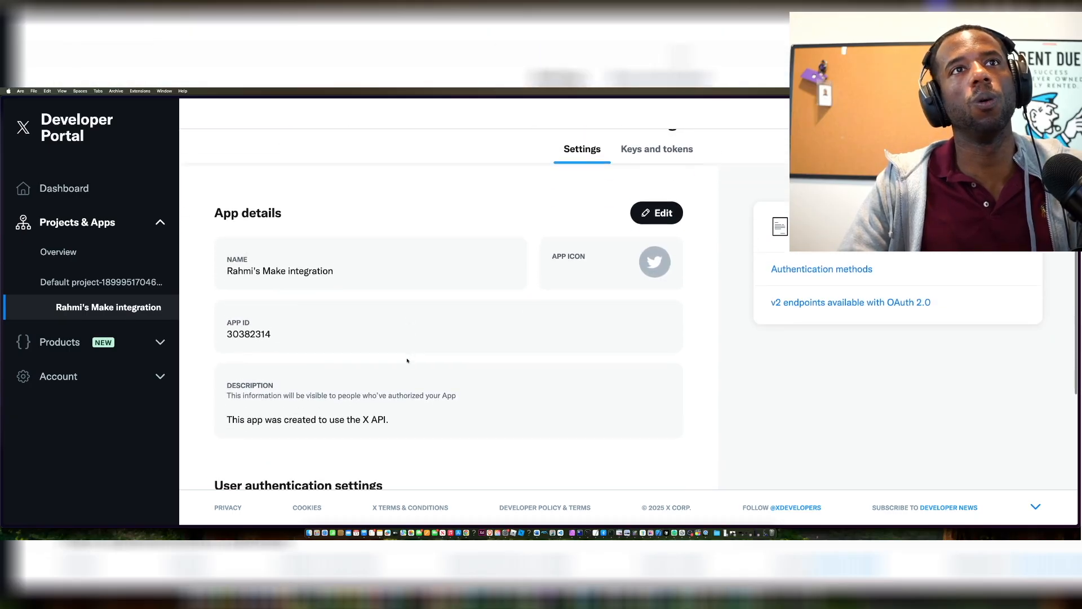
scroll(407, 360, "down", 2)
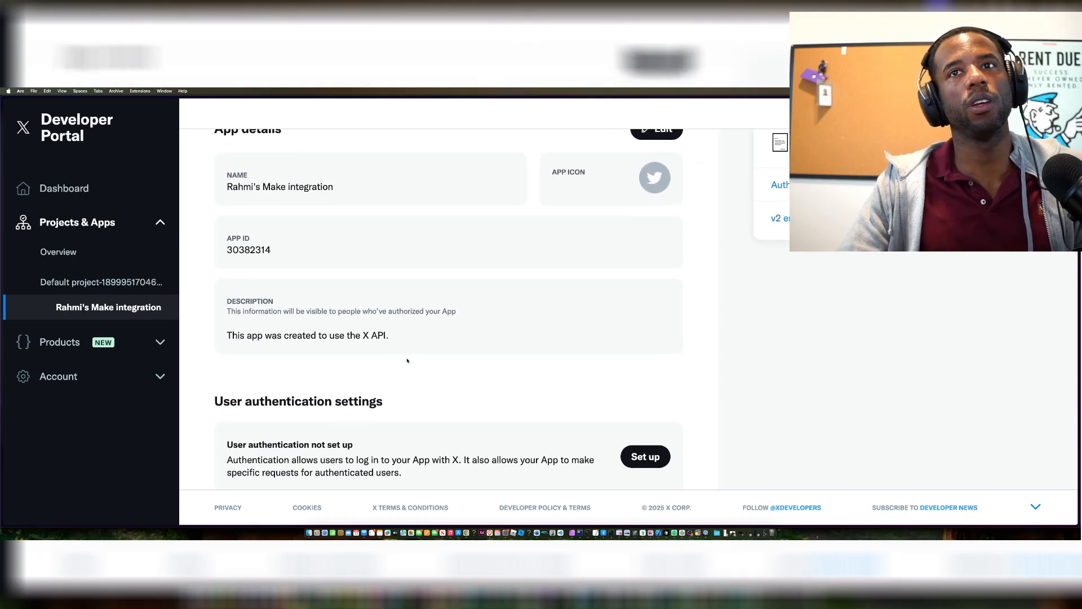
left_click(650, 449)
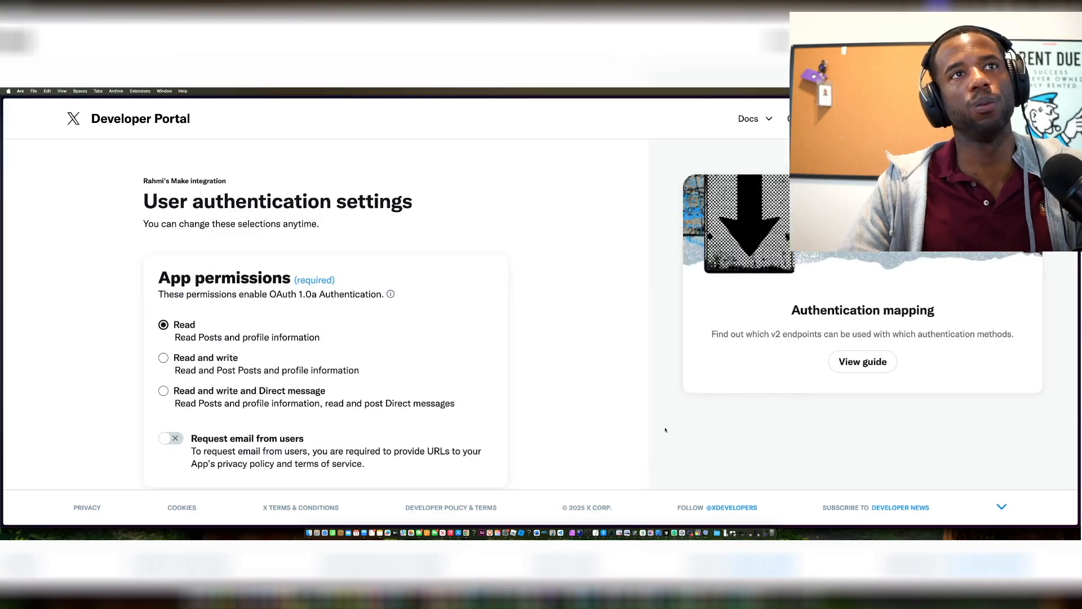
- Examine the required app permissions, type of app and app info fields in the user authentication settings
scroll(358, 376, "down", 10)
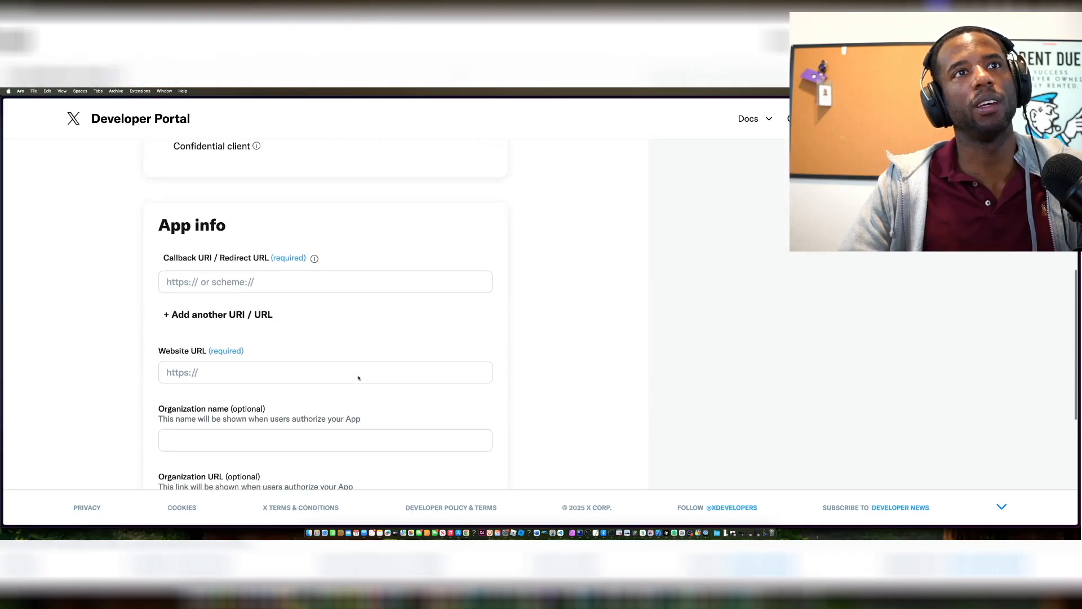
scroll(357, 375, "down", 3)
scroll(358, 376, "up", 15)
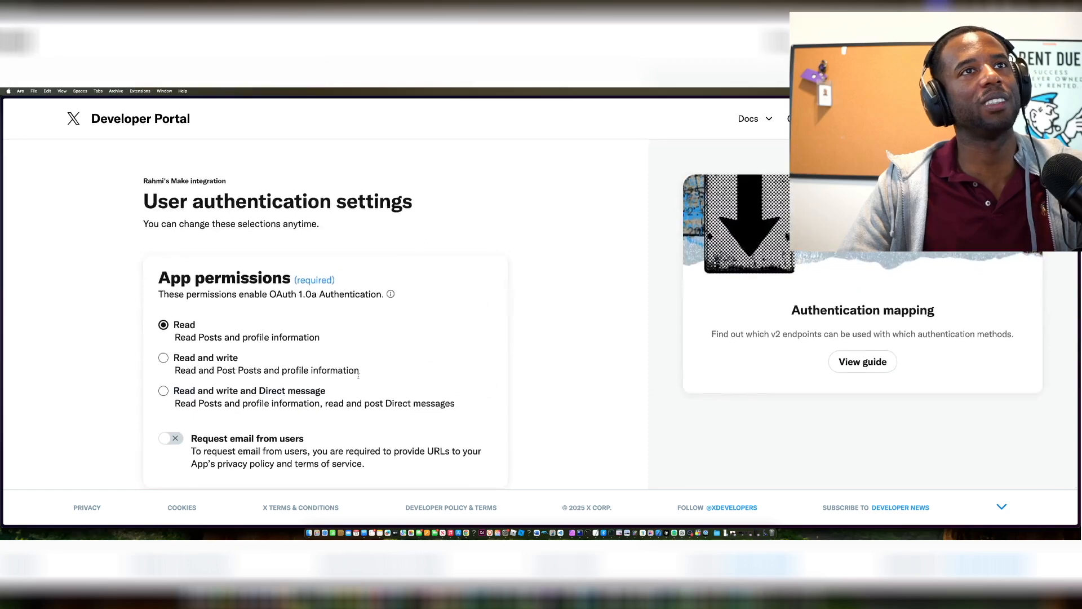
scroll(358, 376, "down", 1)
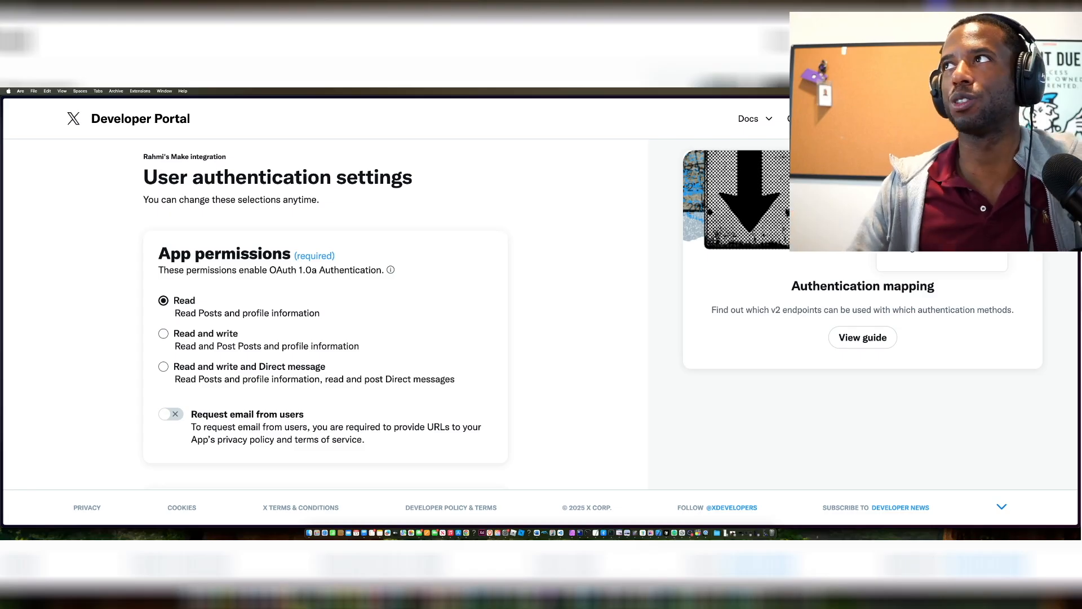
key("super+equal")
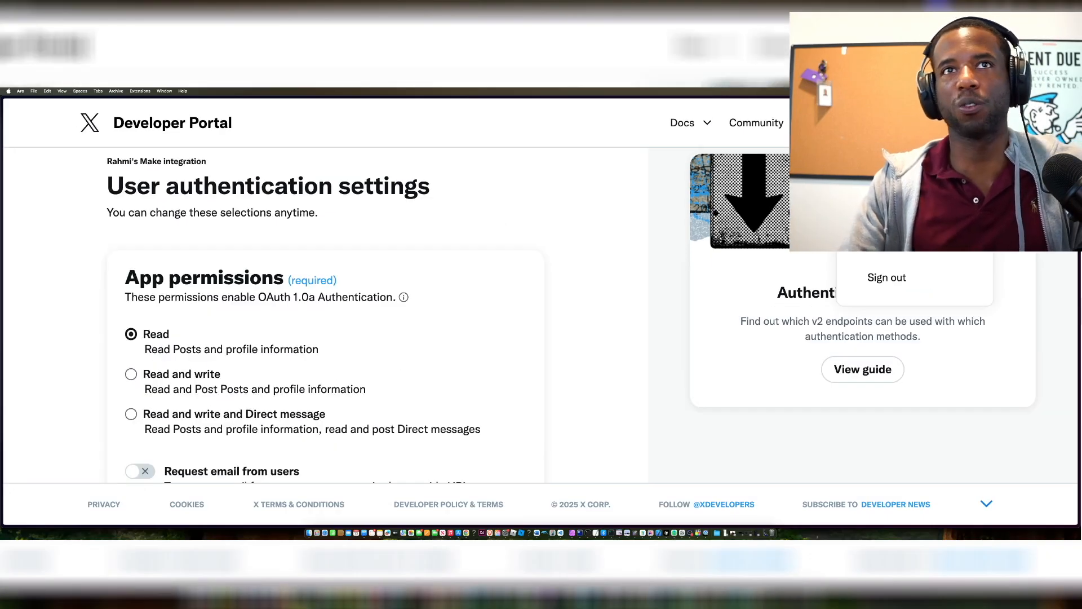
scroll(345, 193, "down", 5)
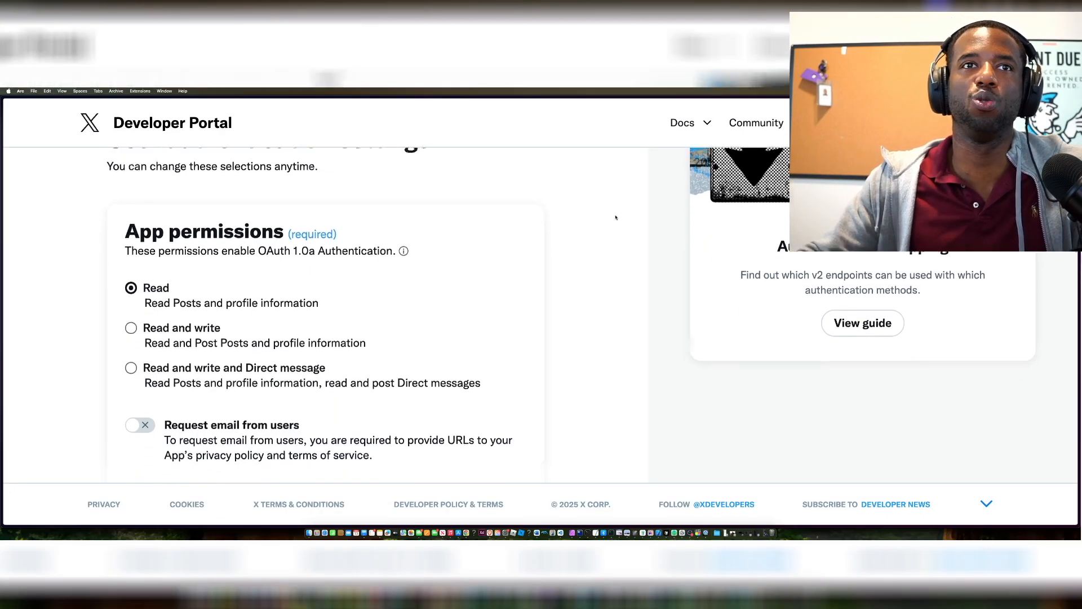
scroll(292, 191, "down", 1)
scroll(253, 214, "up", 2)
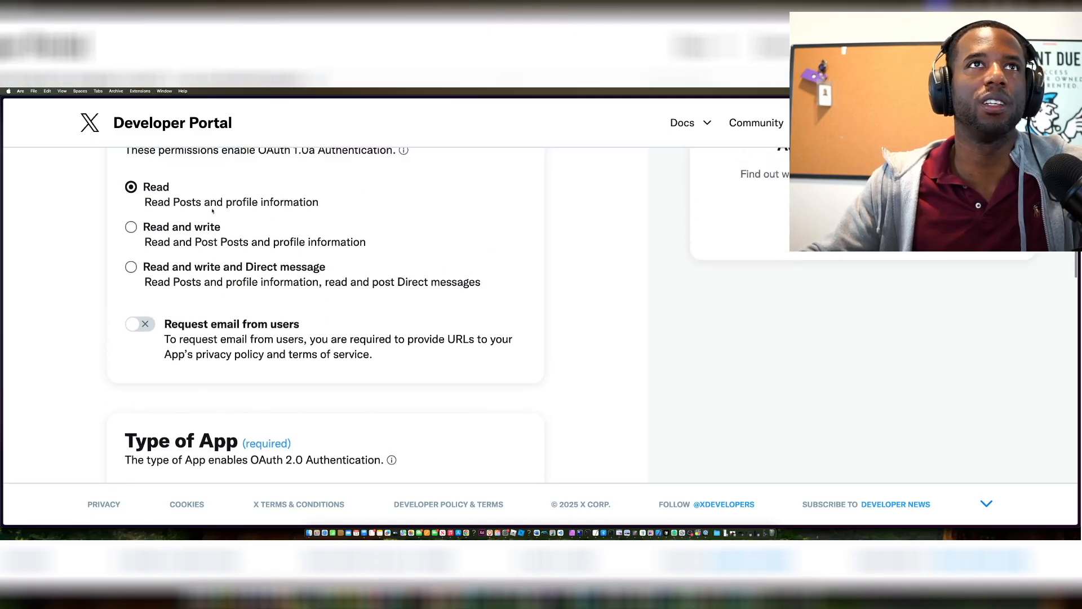
- Set the app permissions to Read and write and the type of app to Web App, Automated App or Bot
left_click(131, 227)
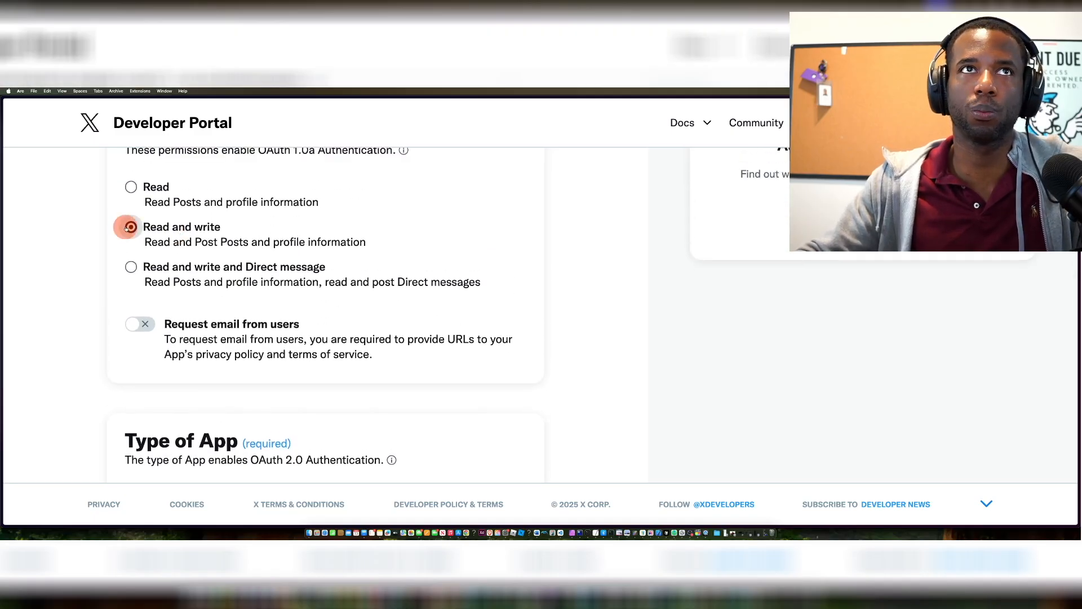
scroll(126, 234, "down", 4)
left_click(204, 329)
left_click(129, 319)
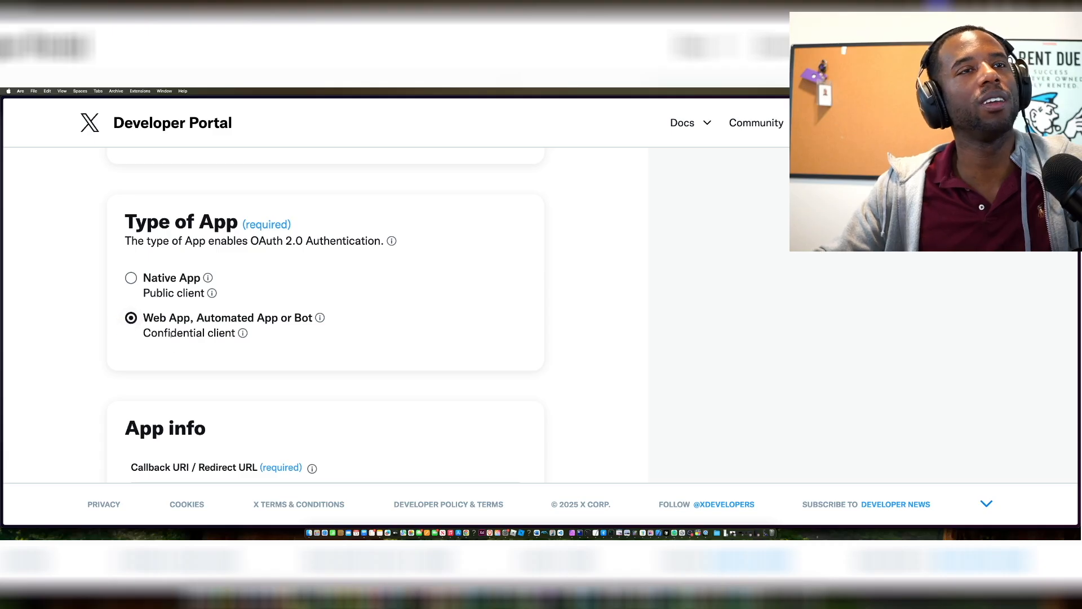
scroll(171, 345, "down", 5)
scroll(171, 334, "up", 3)
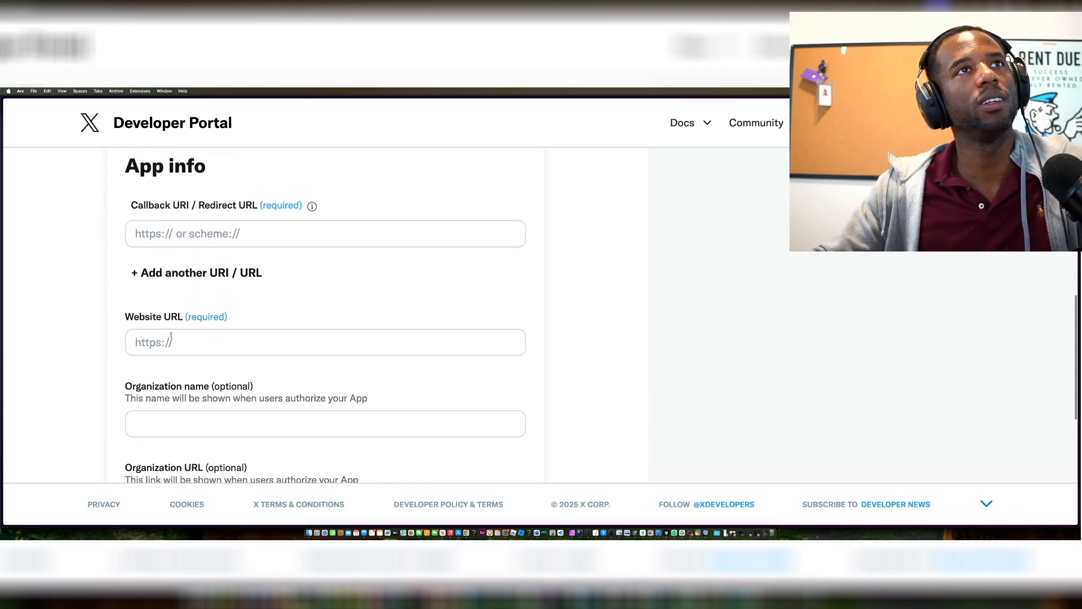
scroll(171, 335, "down", 4)
scroll(171, 335, "down", 3)
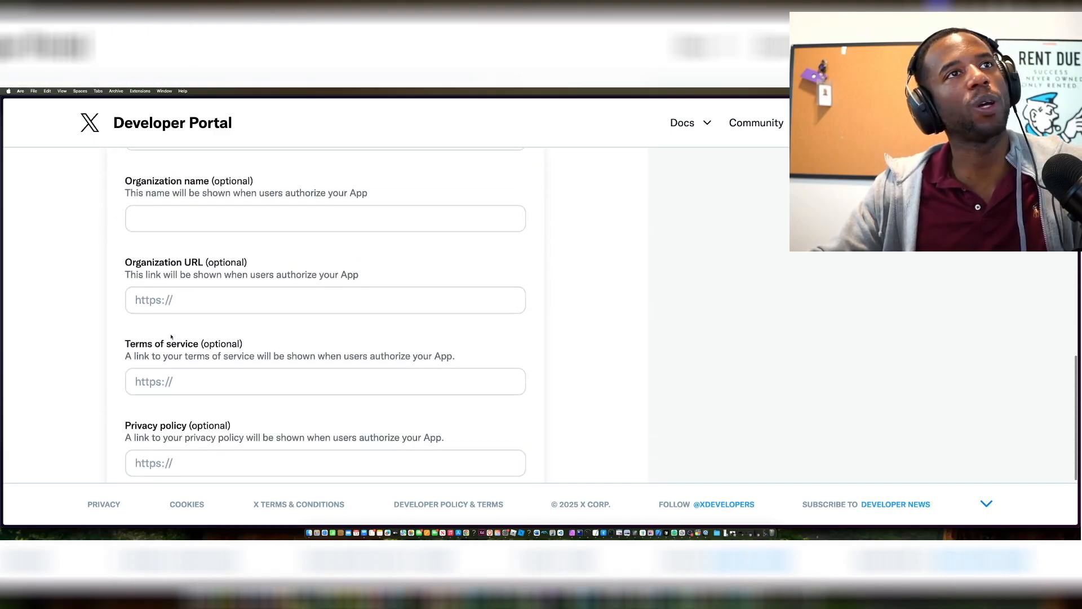
scroll(171, 336, "up", 3)
scroll(171, 336, "up", 2)
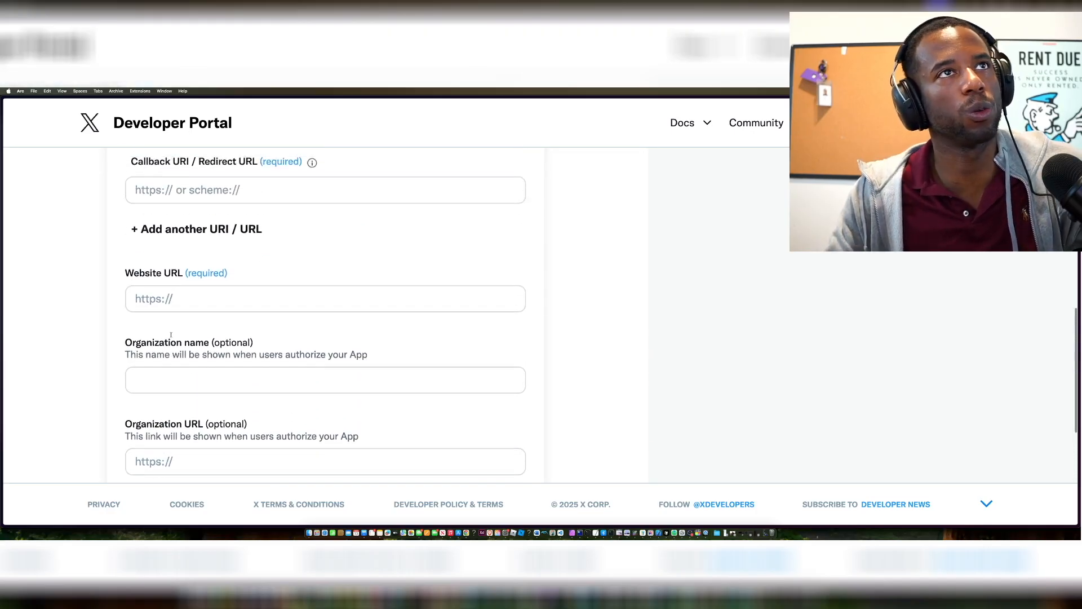
mouse_move(1, 317)
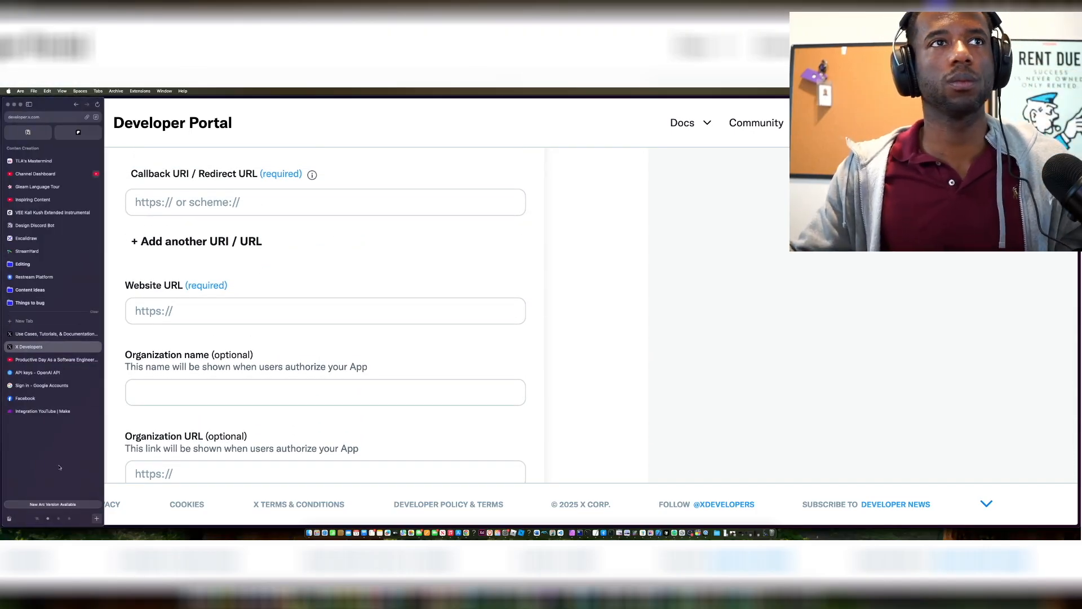
key("super+t")
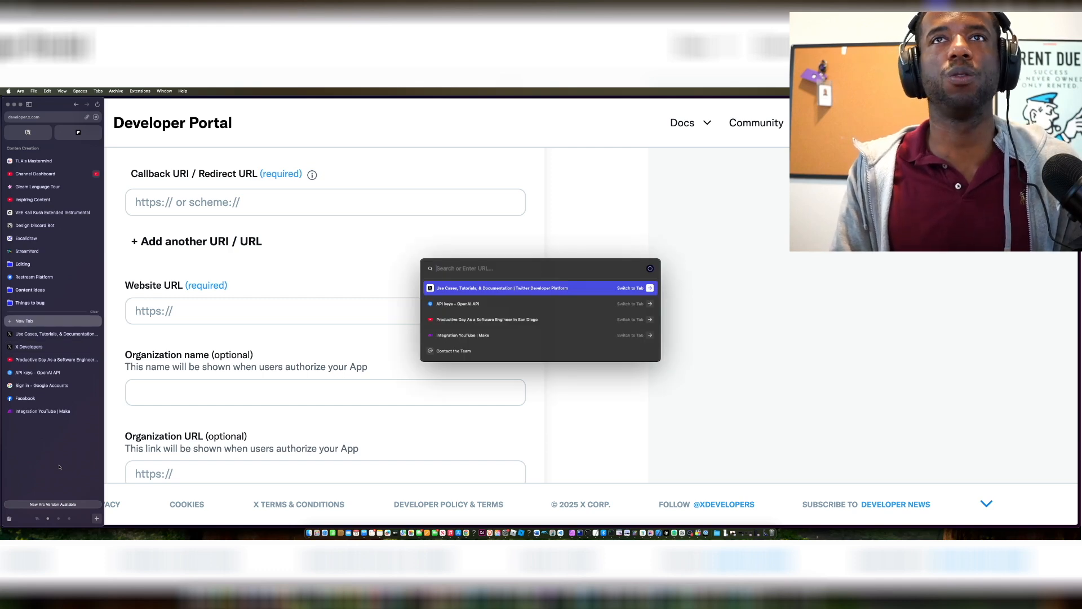
type("make")
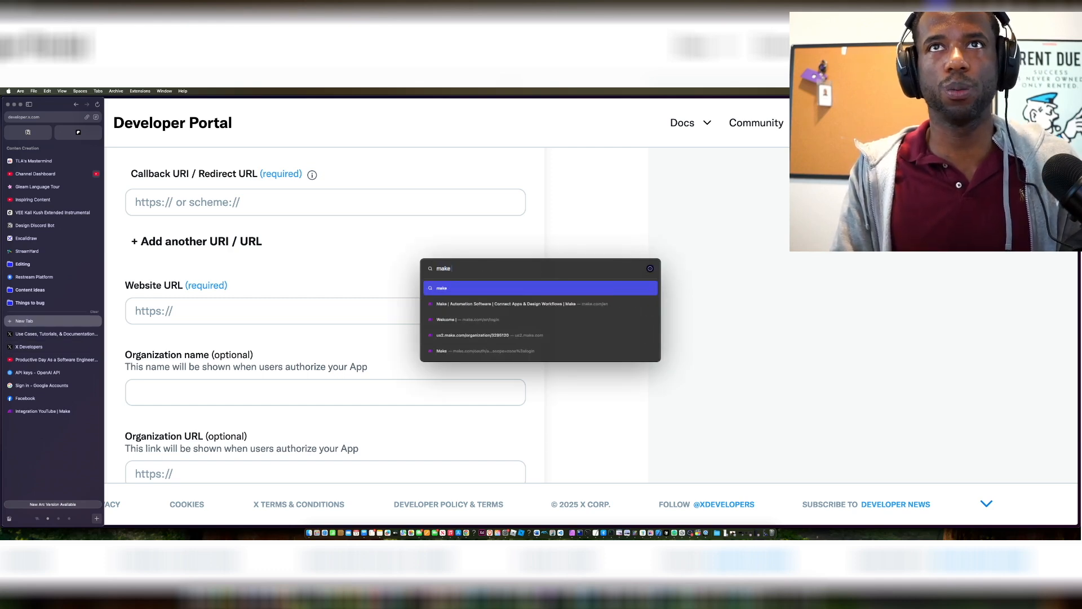
key("BackSpace")
key("BackSpace")
key("BackSpace")
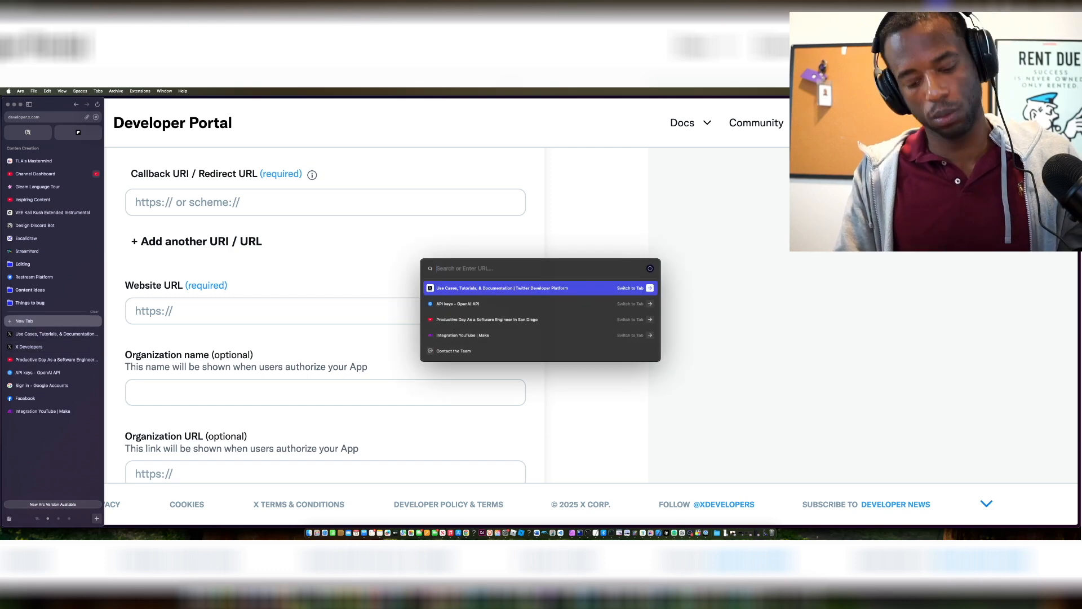
key("Escape")
- Search the web in a new tab for "make twitter bot documentation" and go to Make's instructions for connecting X (formerly Twitter)
key("super+t")
type("make twitter")
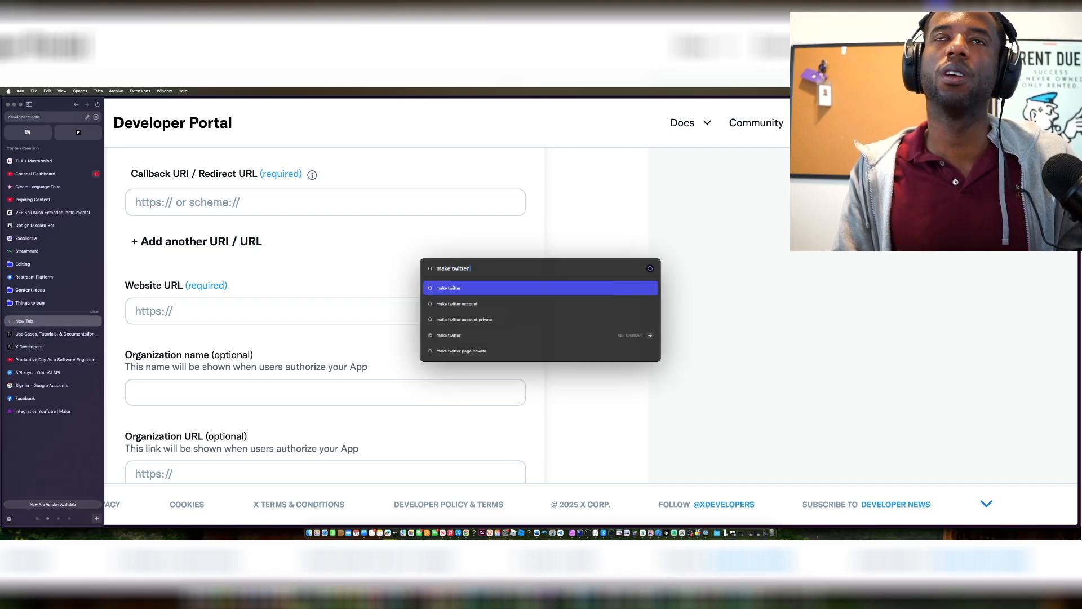
type(" bot")
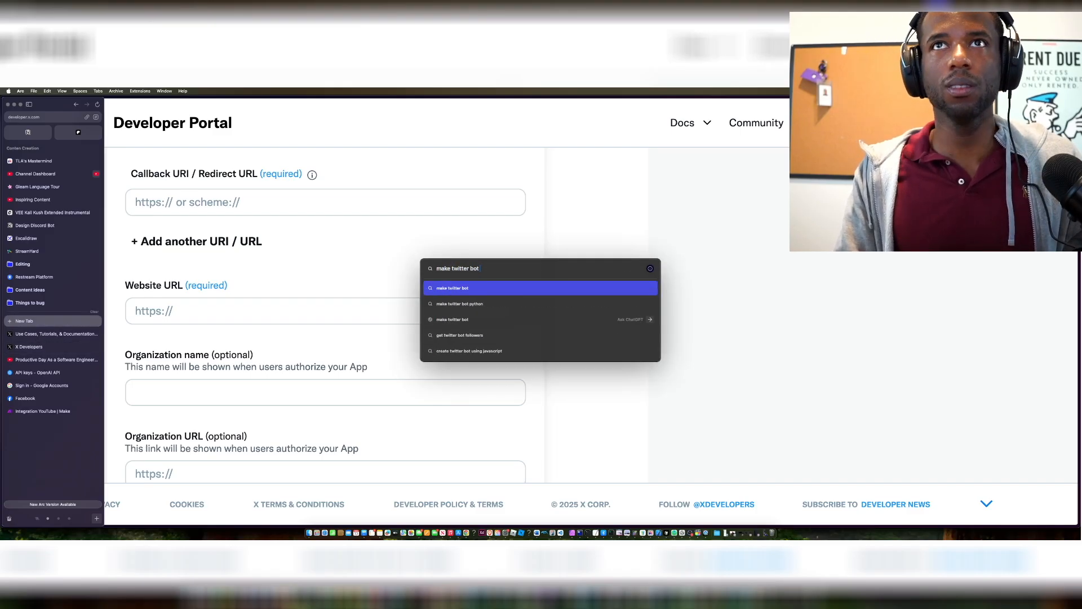
type(" documentatio")
key("Return")
scroll(507, 214, "down", 5)
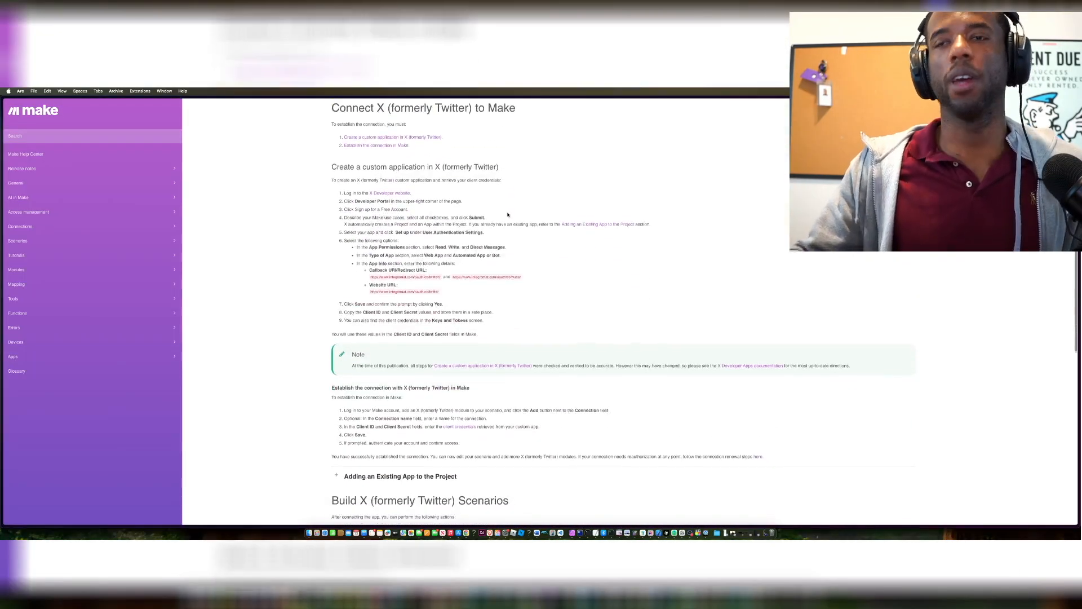
- Enlarge the Make documentation page and read the instructions for creating a custom application in X
key("super+plus")
key("super+plus")
key("super+plus")
key("super+plus")
key("super+plus")
key("super+plus")
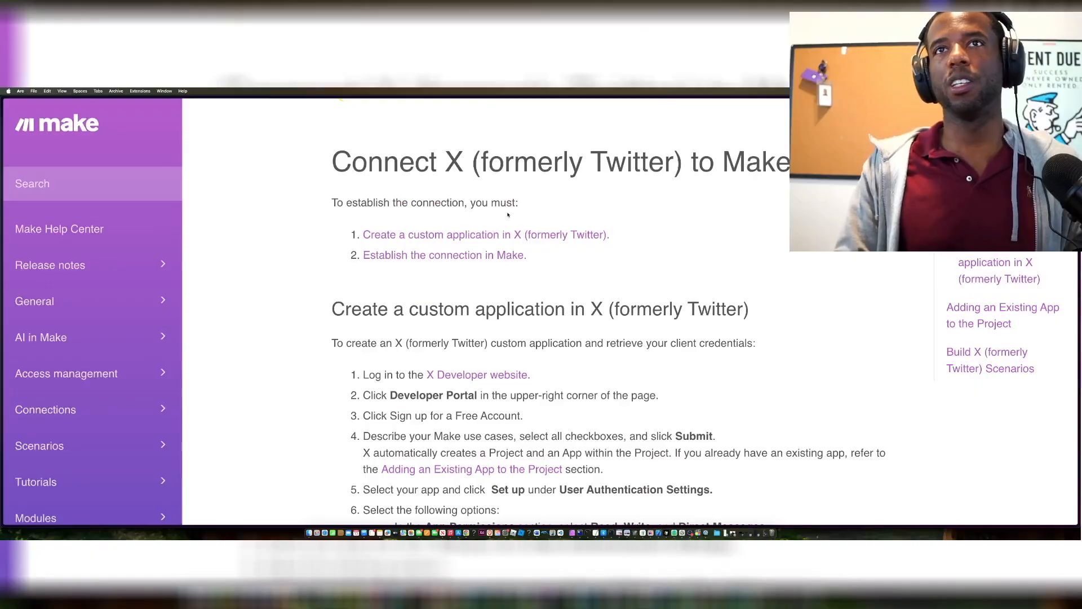
key("super+minus")
scroll(507, 215, "down", 3)
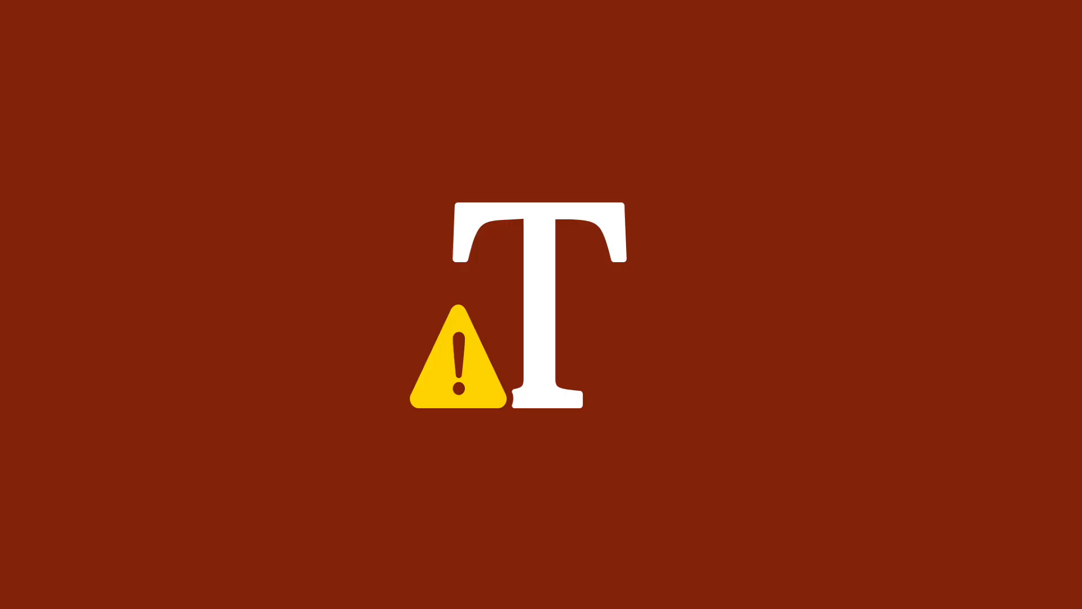
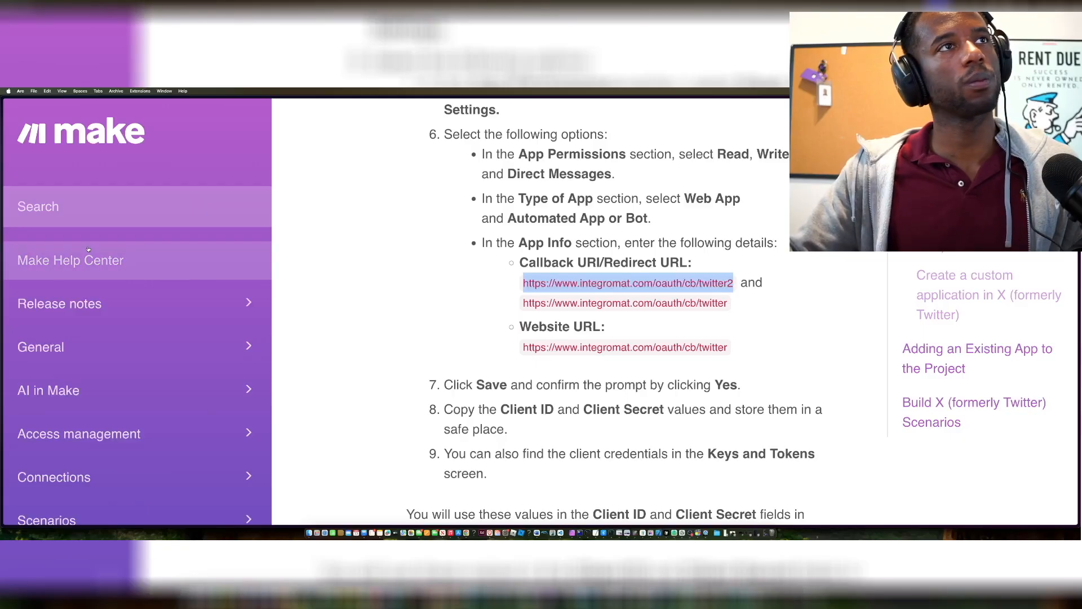
mouse_move(3, 338)
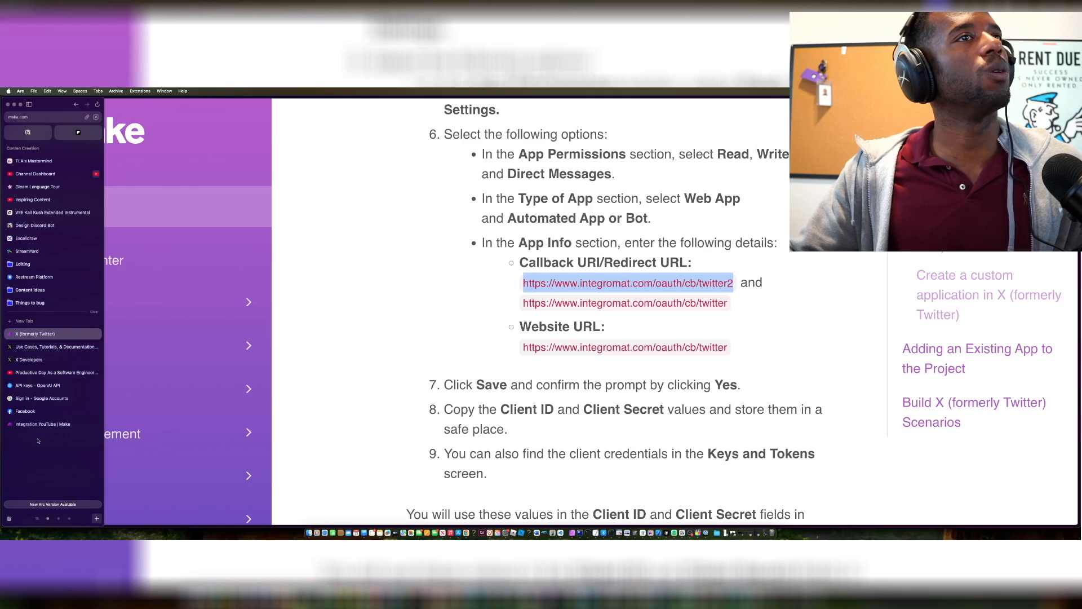
left_click(40, 424)
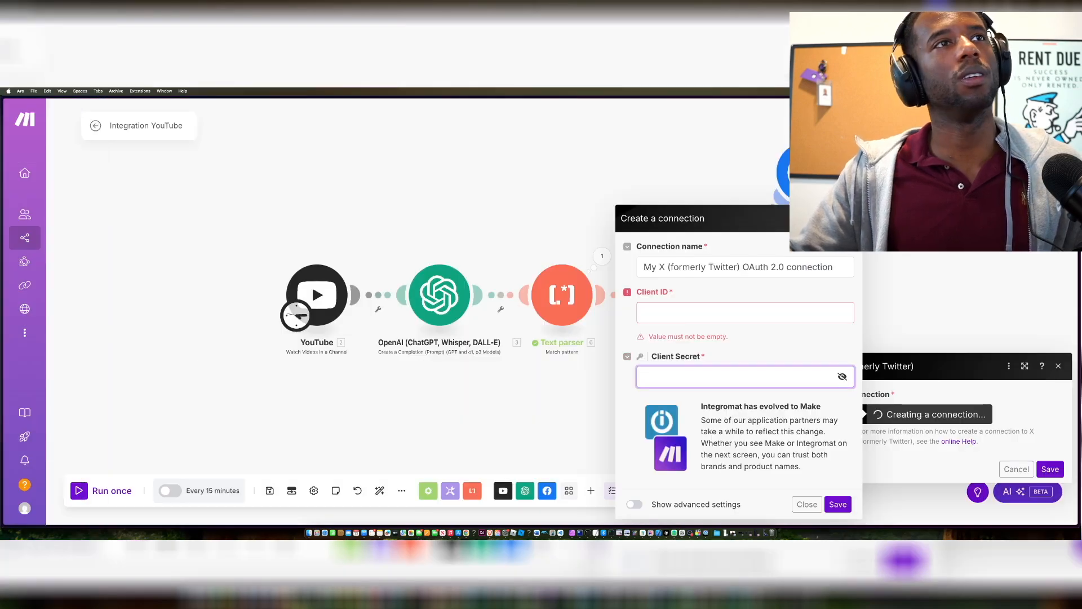
mouse_move(4, 379)
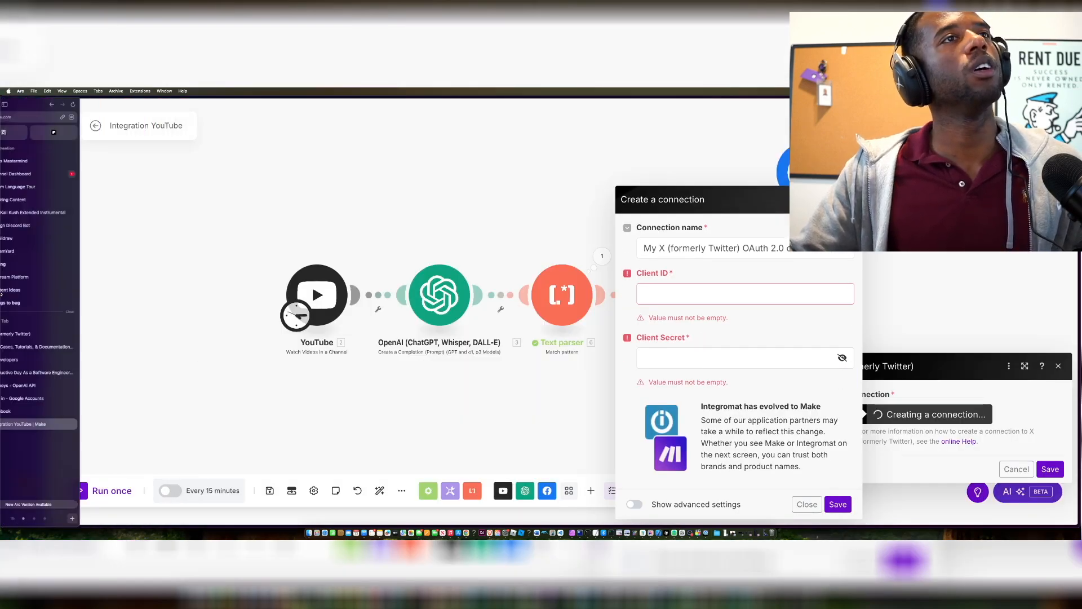
left_click(56, 360)
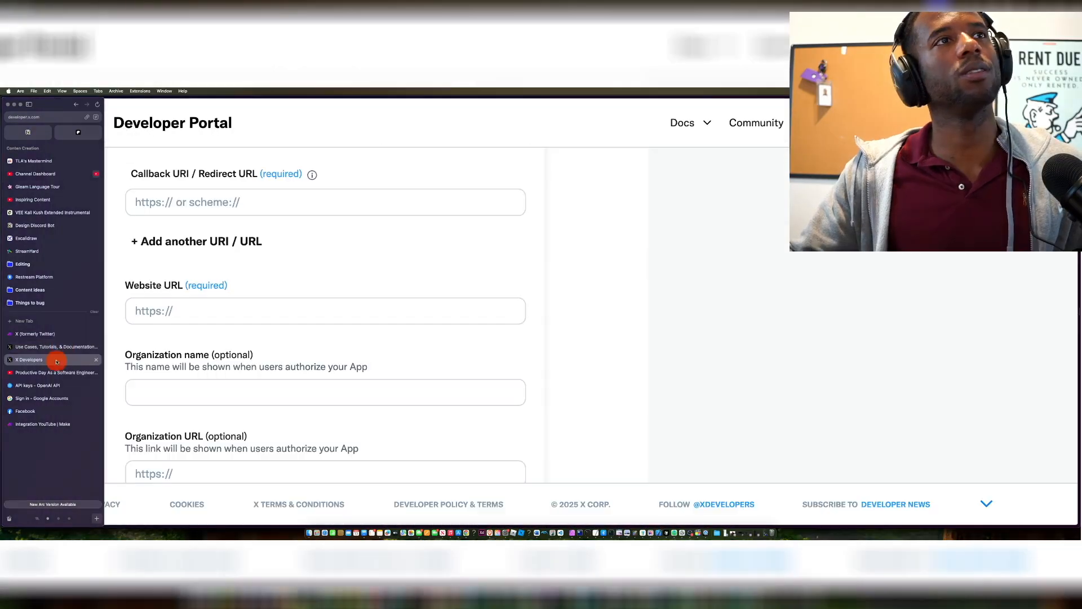
scroll(277, 316, "up", 4)
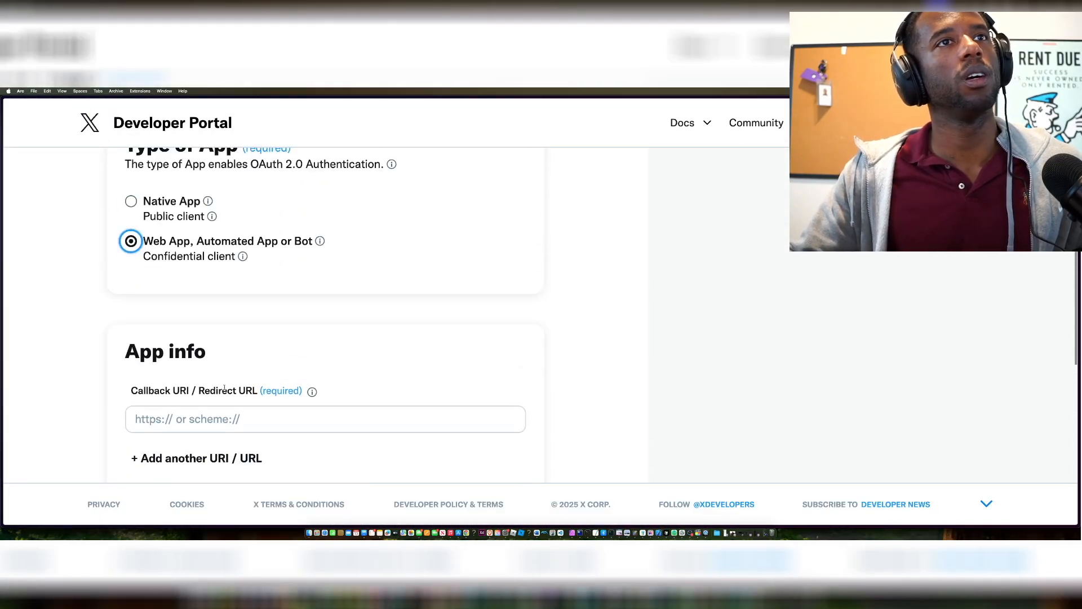
left_click(193, 423)
type("https://www.integromat.com/oauth/cb/twitter2")
scroll(191, 406, "down", 1)
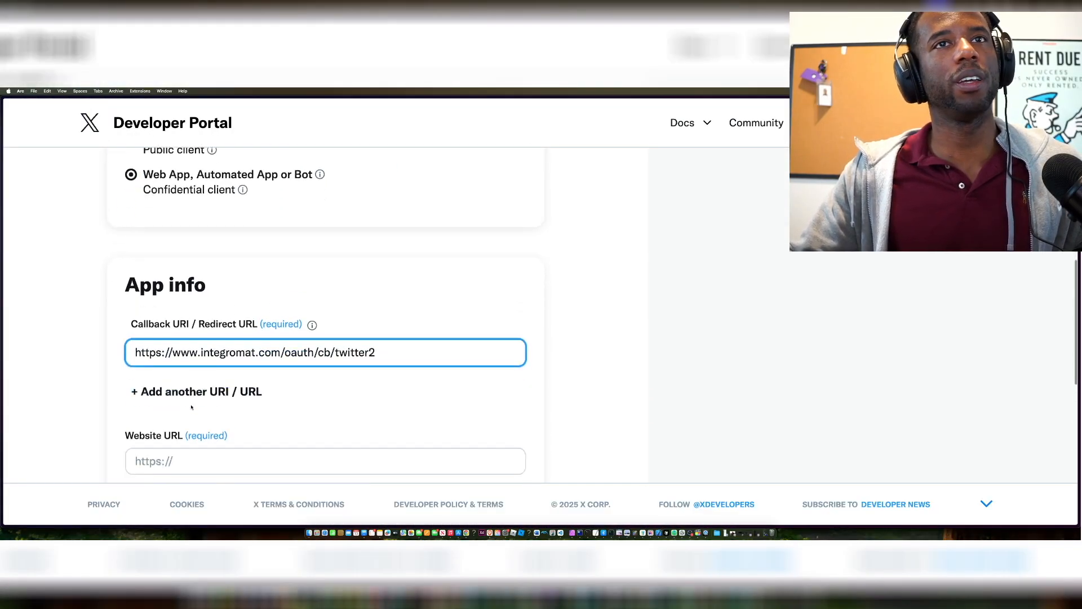
left_click(135, 364)
mouse_move(1, 284)
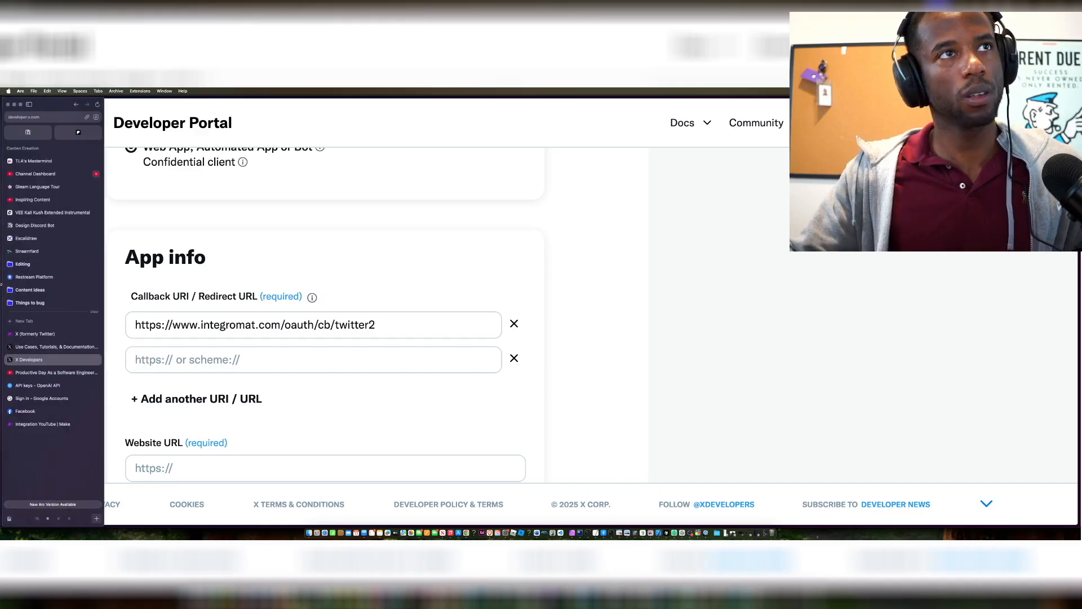
left_click(43, 423)
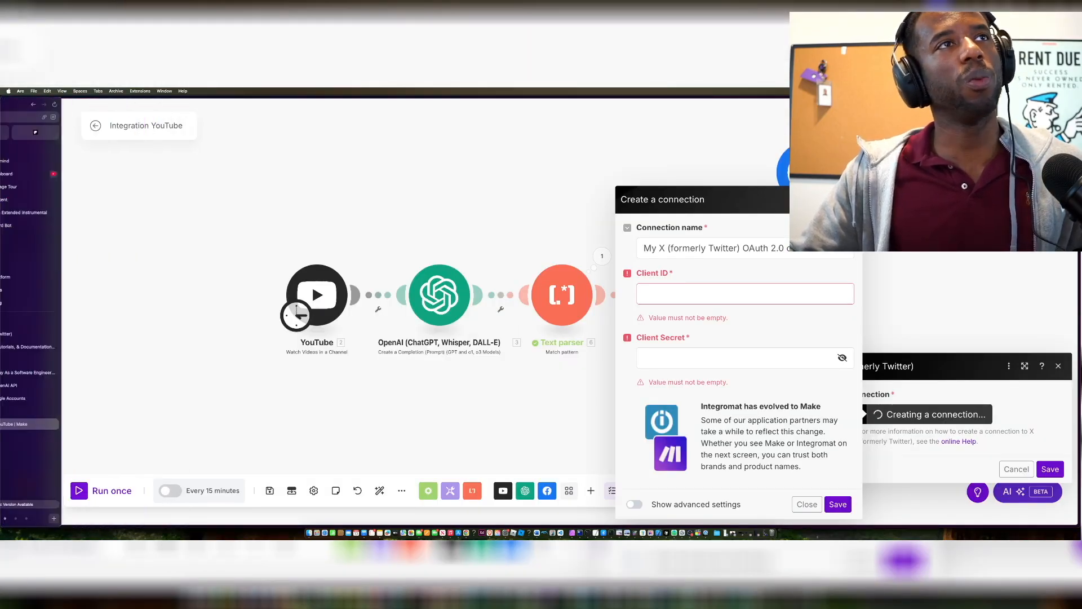
left_click(50, 346)
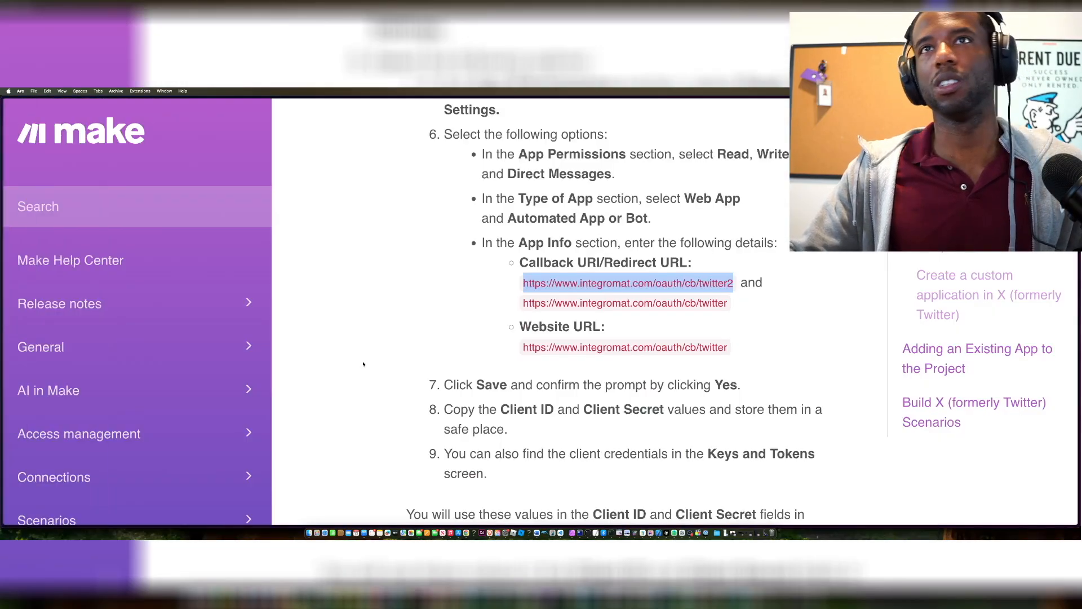
triple_click(684, 305)
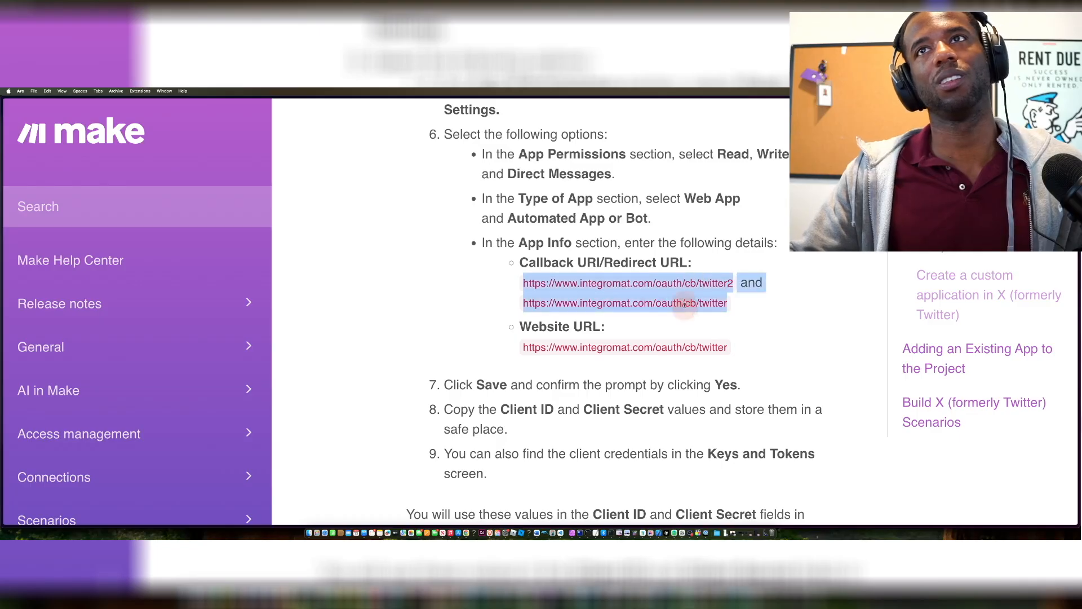
left_click(730, 305)
triple_click(631, 298)
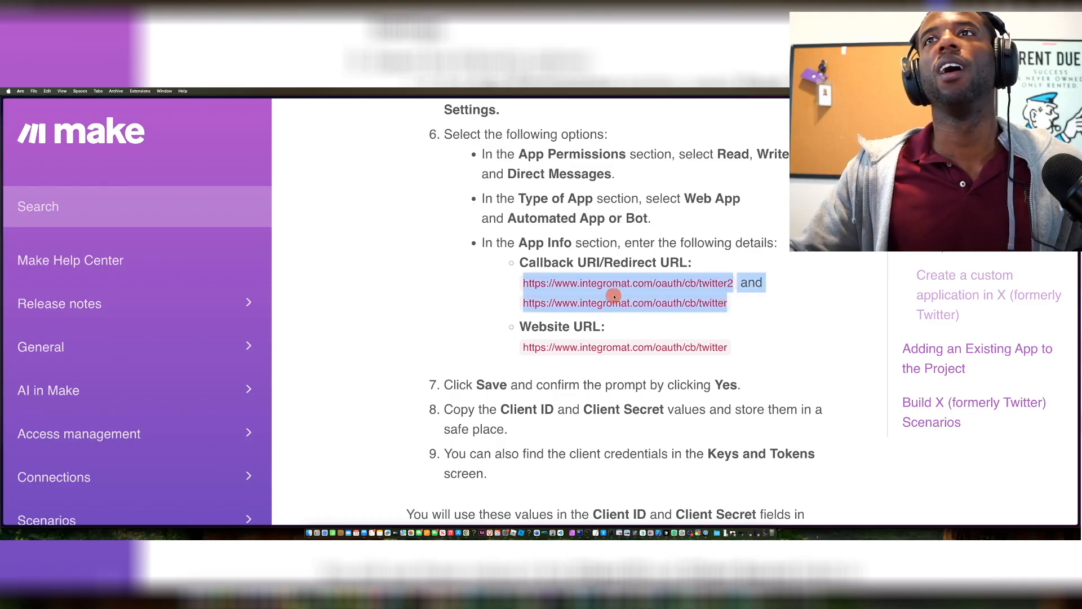
left_click(551, 311)
left_click_drag(522, 303, 741, 309)
key("super+c")
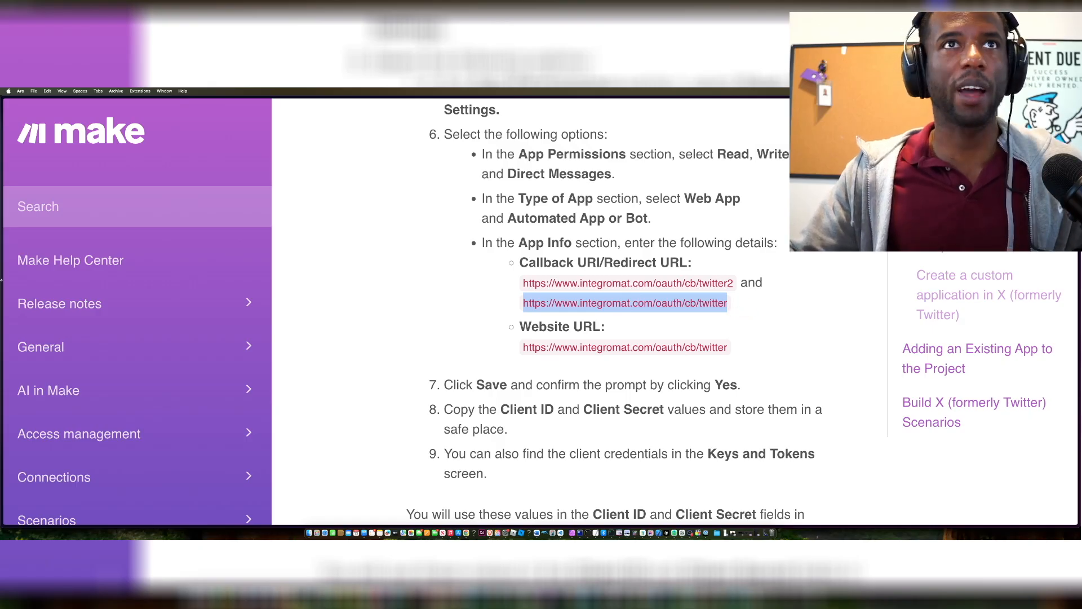
mouse_move(2, 239)
left_click(30, 348)
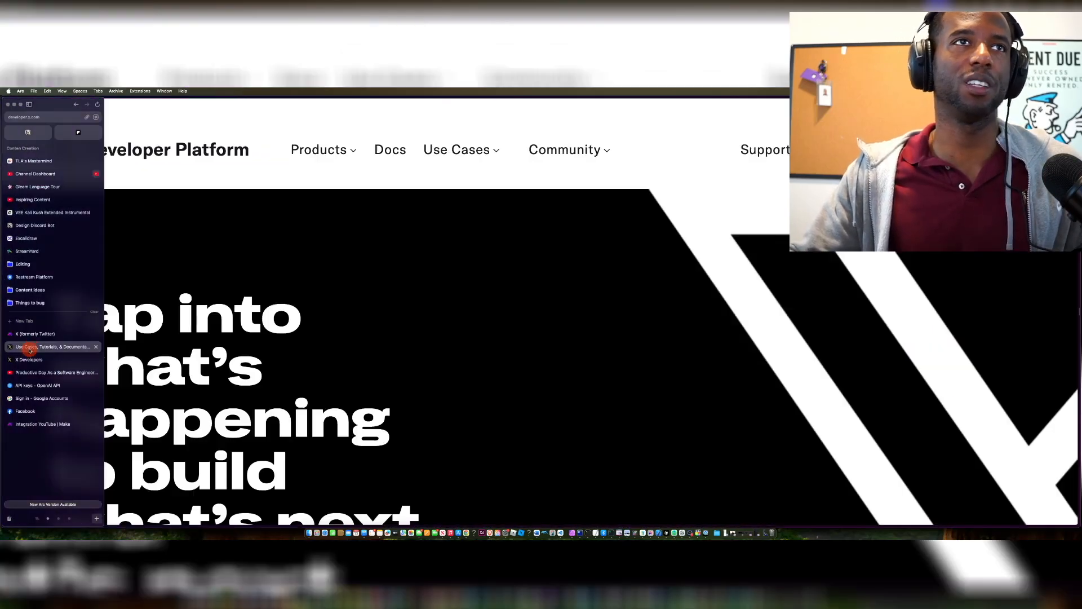
left_click(28, 372)
left_click(28, 359)
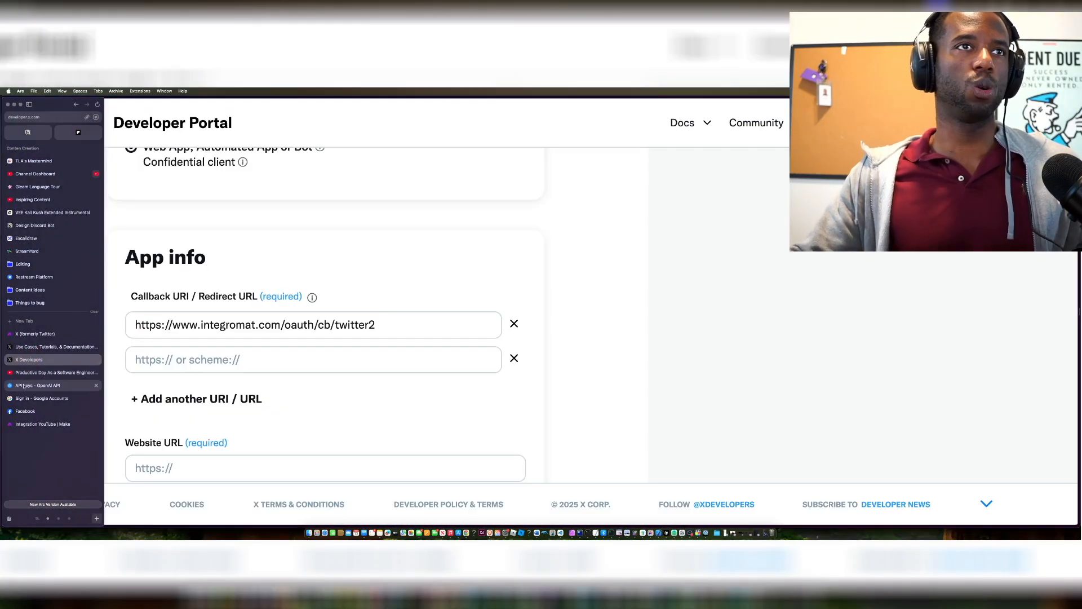
left_click(24, 385)
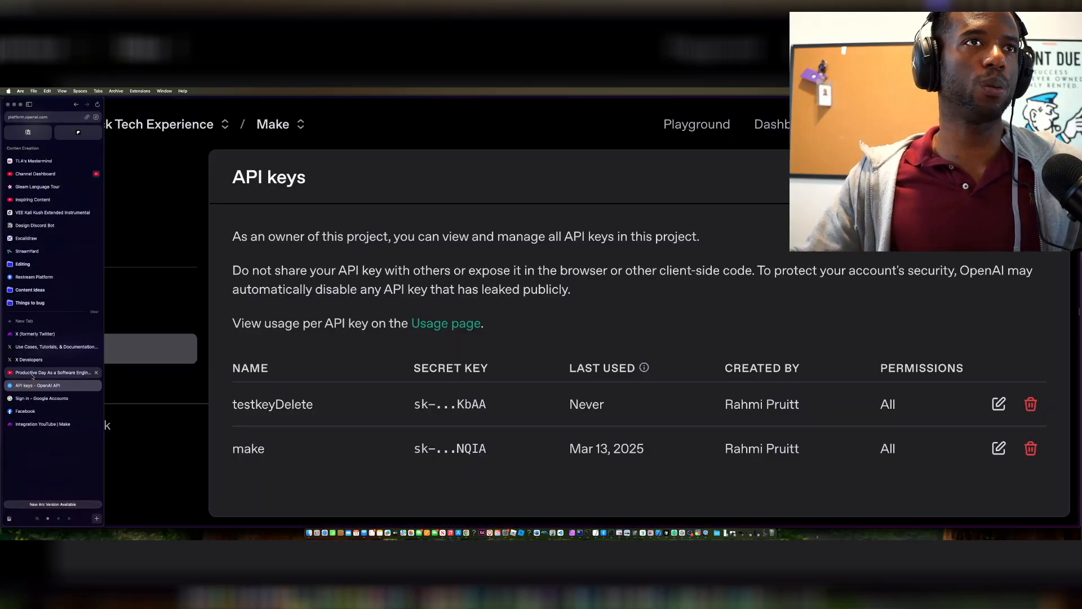
left_click(28, 424)
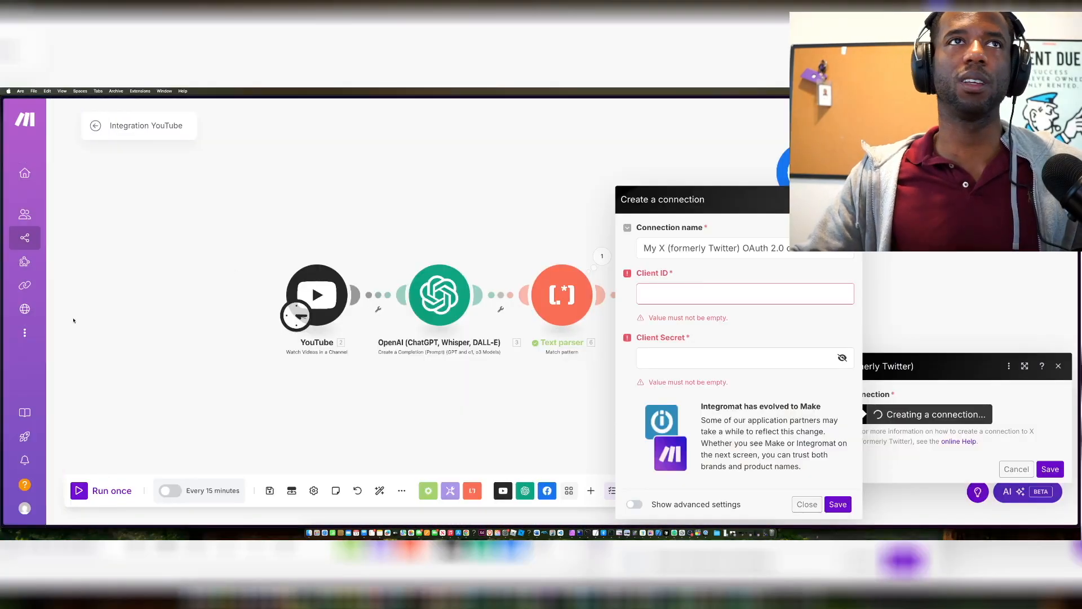
mouse_move(1, 317)
left_click(56, 335)
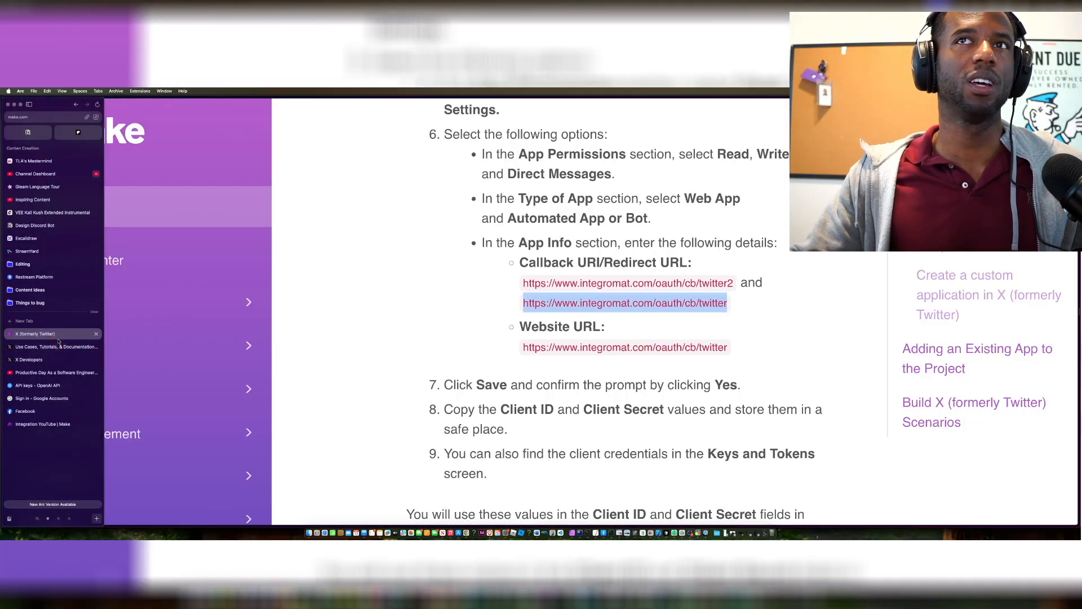
left_click(51, 346)
left_click(41, 360)
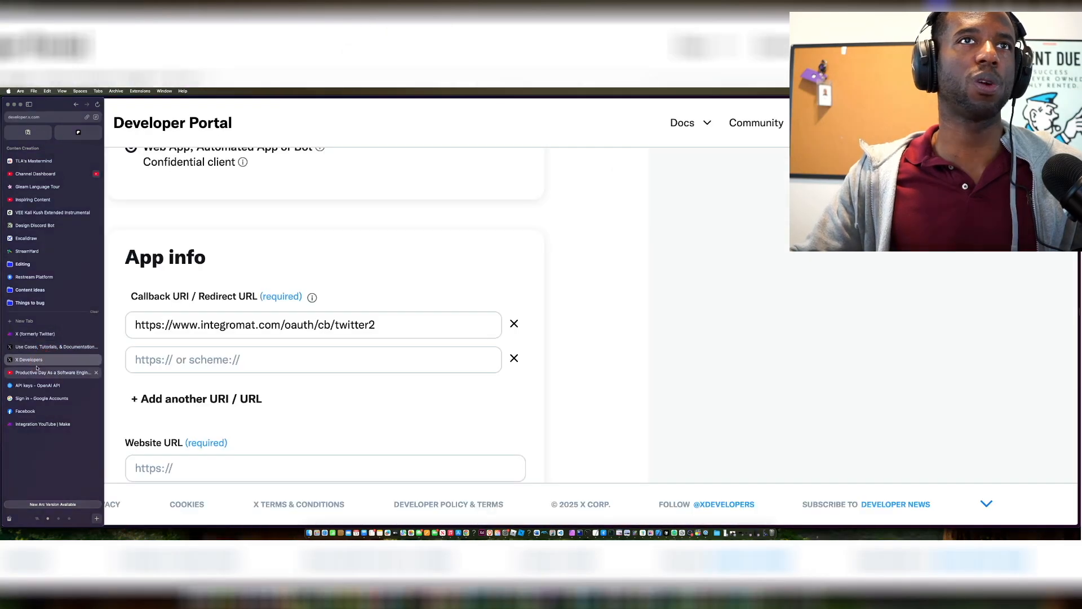
left_click(220, 359)
key("super+v")
mouse_move(1, 321)
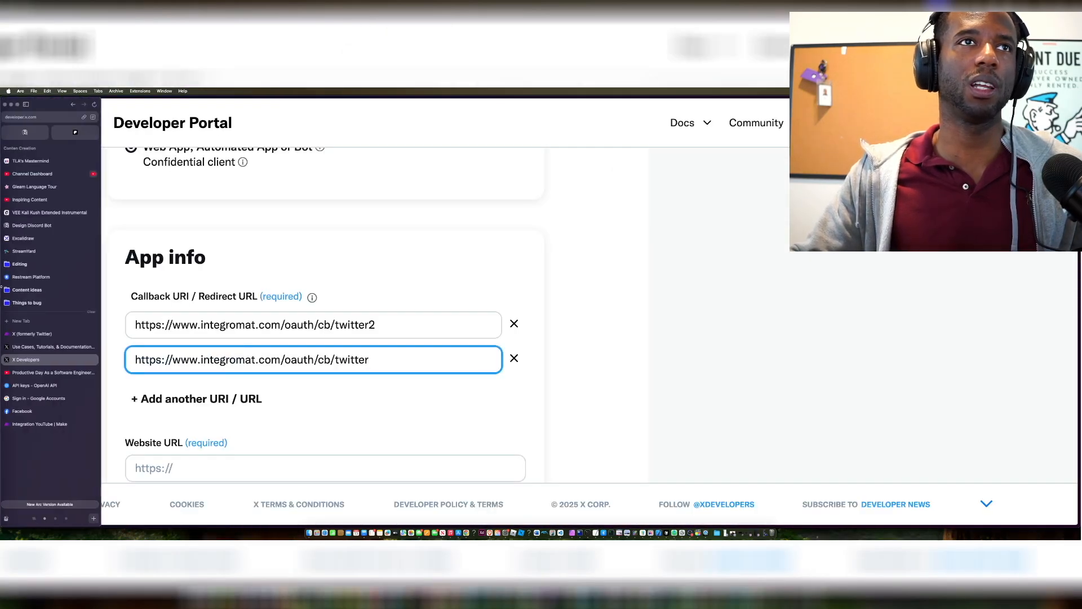
left_click(57, 332)
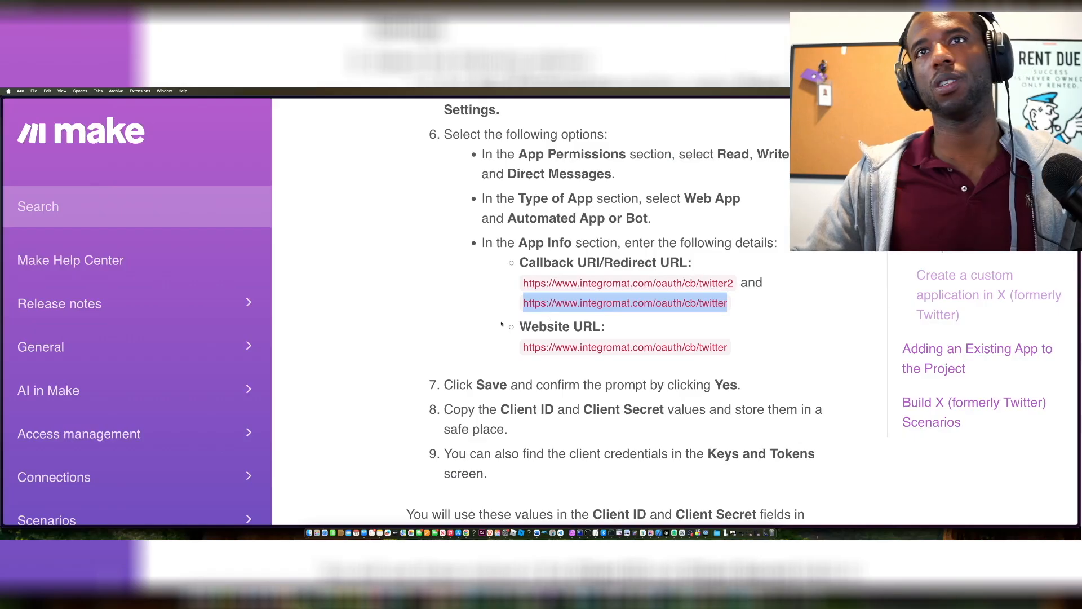
triple_click(592, 348)
key("super+c")
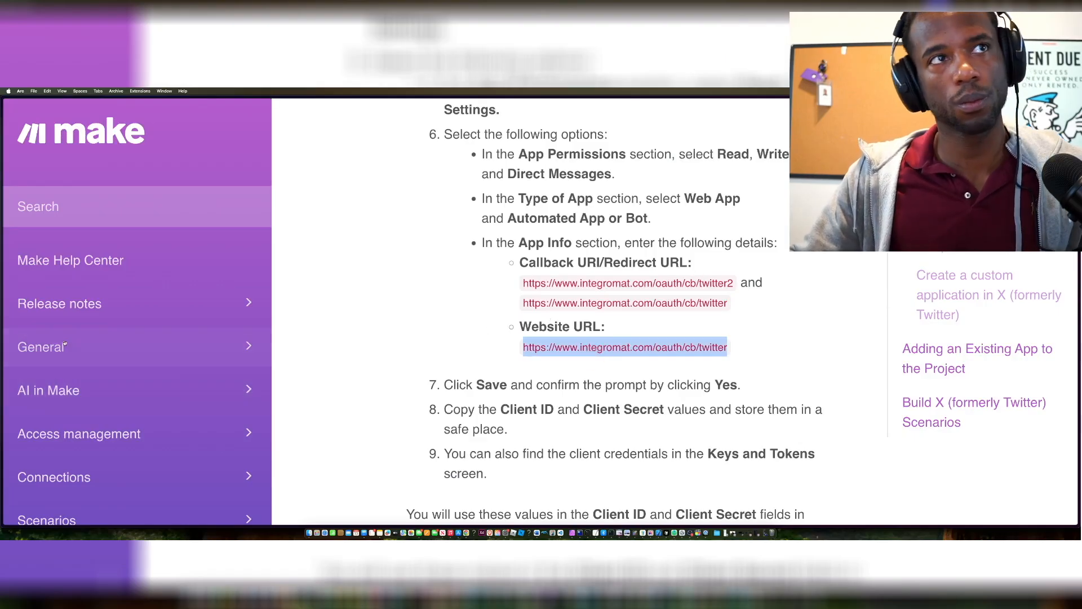
left_click(315, 356)
mouse_move(2, 326)
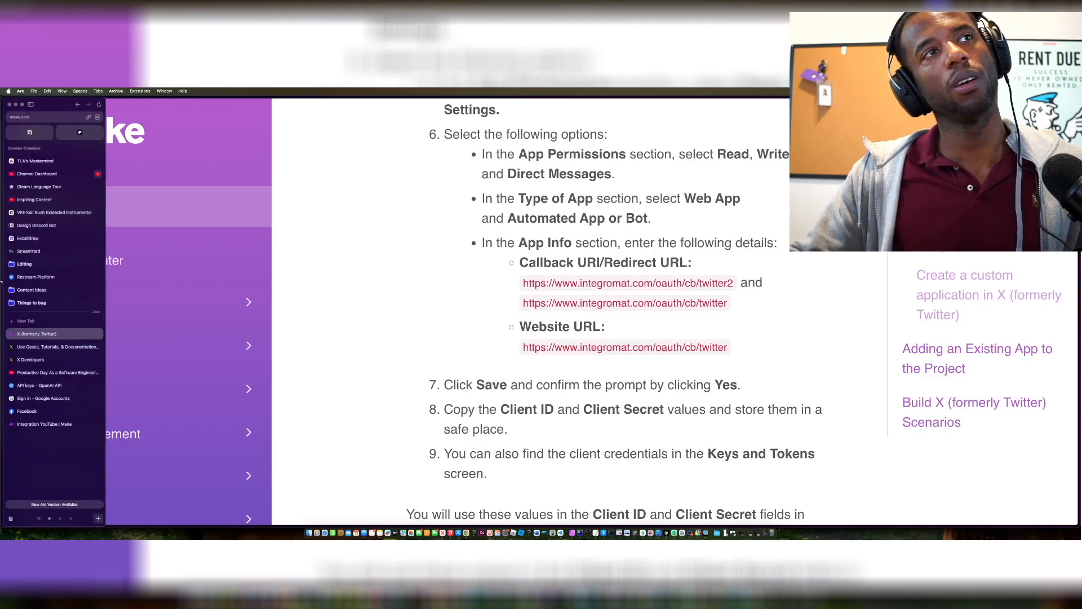
left_click(26, 356)
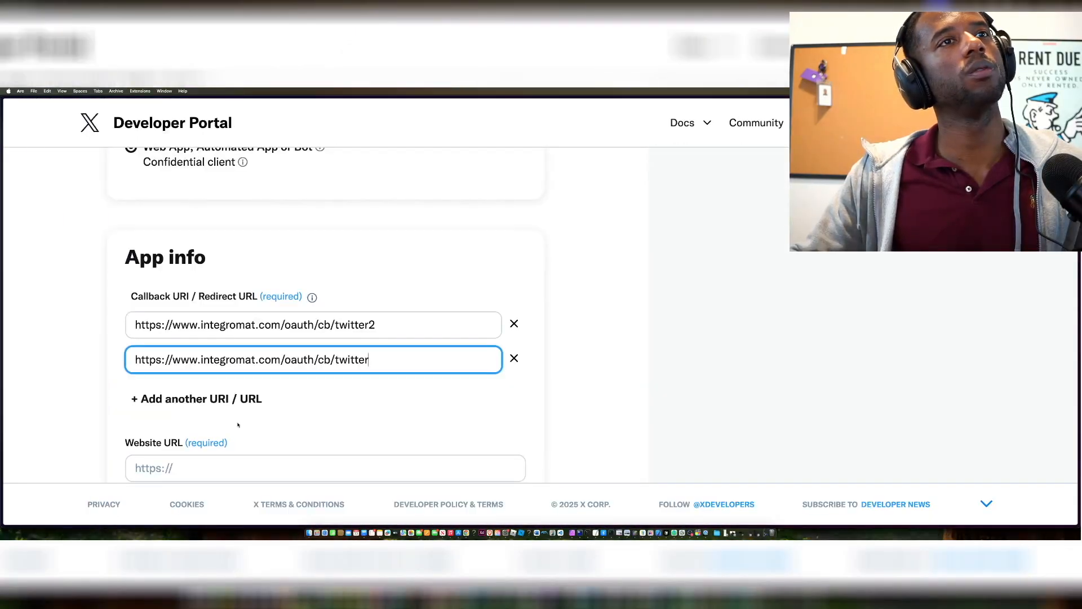
scroll(238, 424, "down", 1)
left_click(198, 446)
key("super+v")
scroll(195, 445, "down", 4)
scroll(196, 445, "up", 2)
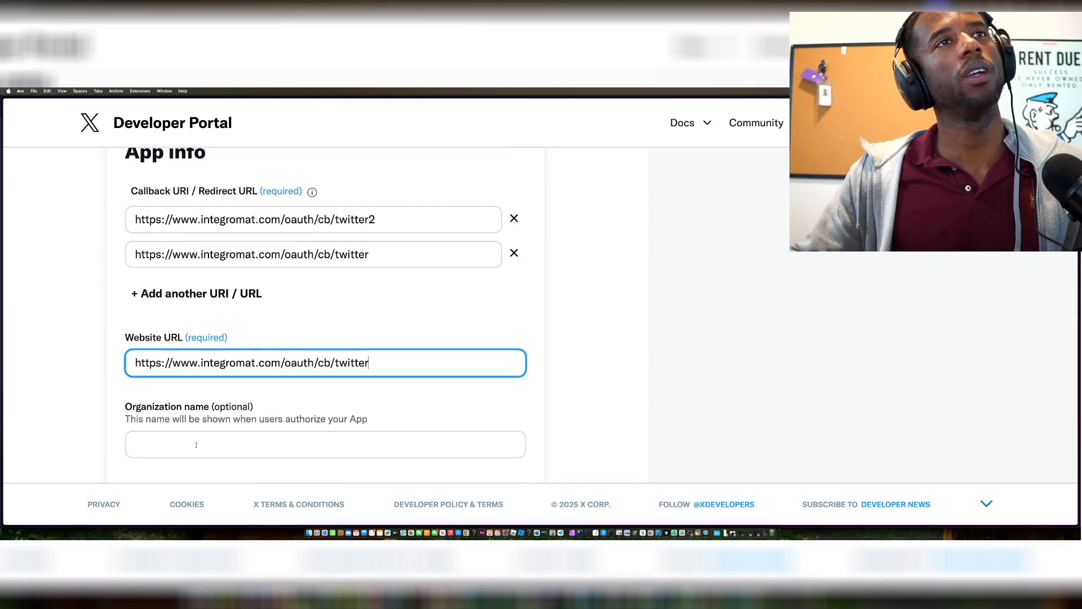
- Save the X app's authentication settings and confirm the permission change
scroll(197, 445, "down", 6)
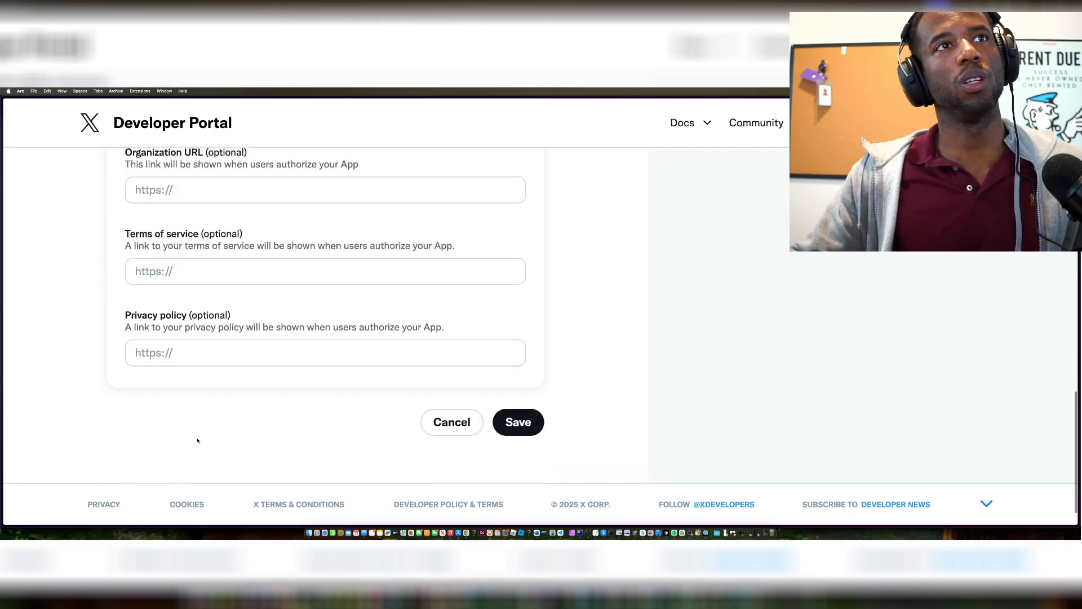
left_click(518, 422)
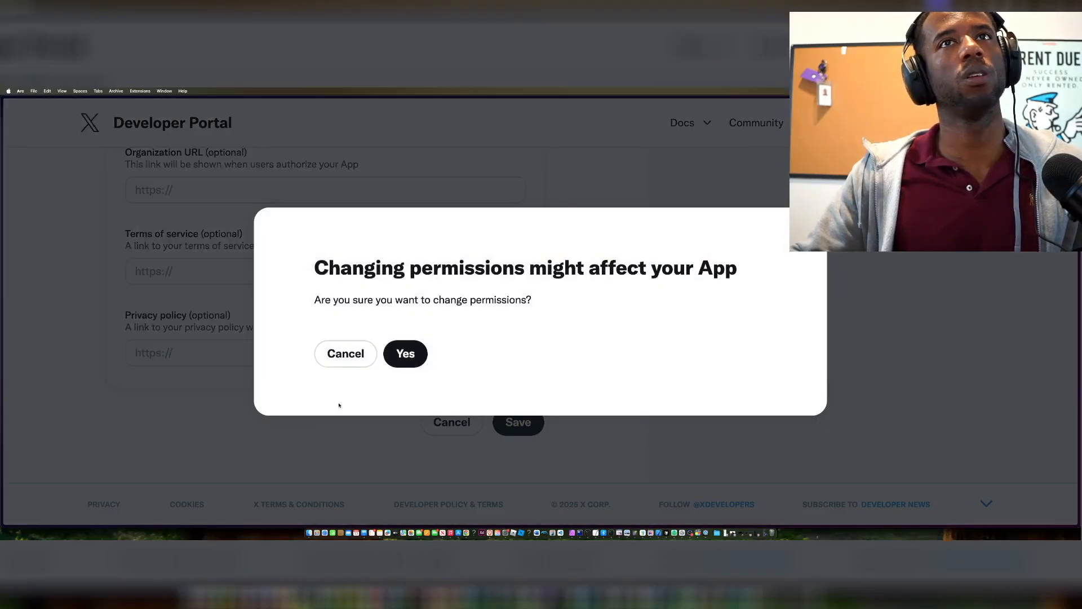
left_click(405, 354)
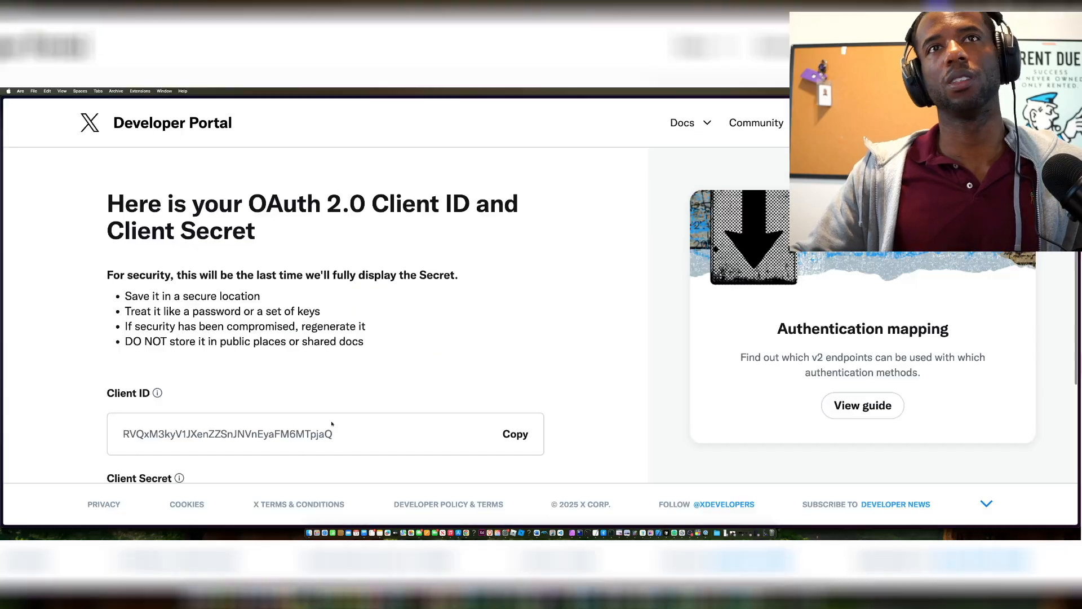
- Copy the OAuth 2.0 Client ID and enter it in the X connection form of Make's Integration YouTube scenario
scroll(317, 429, "down", 1)
scroll(317, 428, "down", 5)
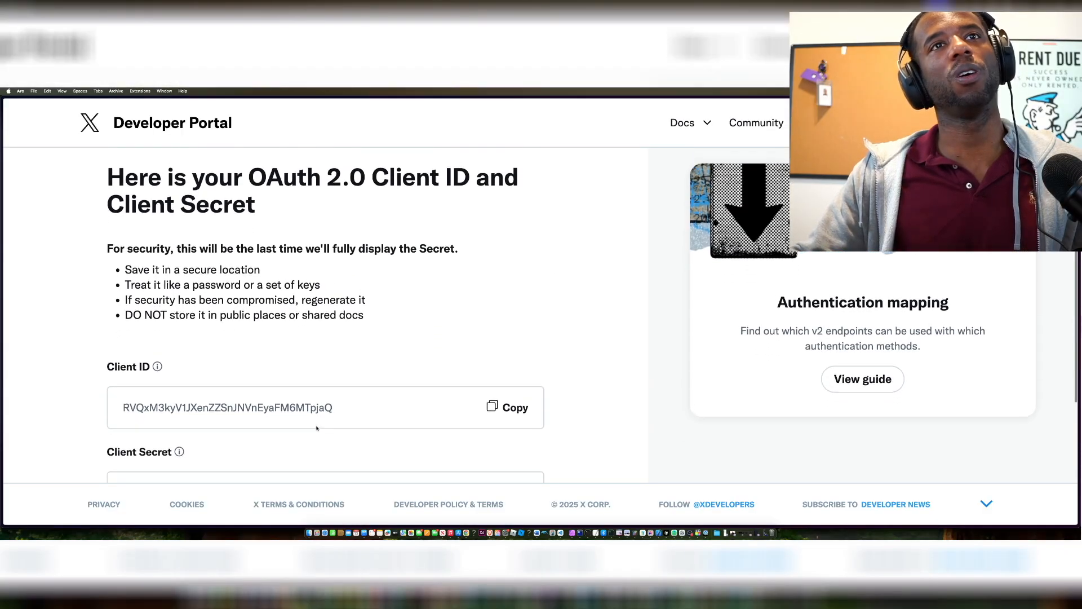
scroll(317, 428, "up", 5)
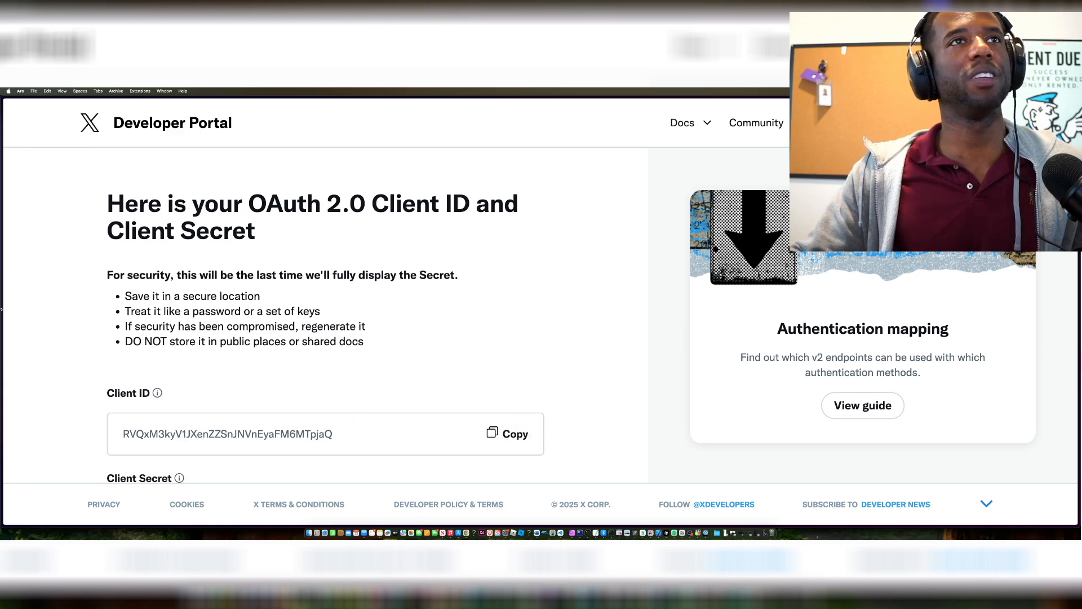
mouse_move(1, 309)
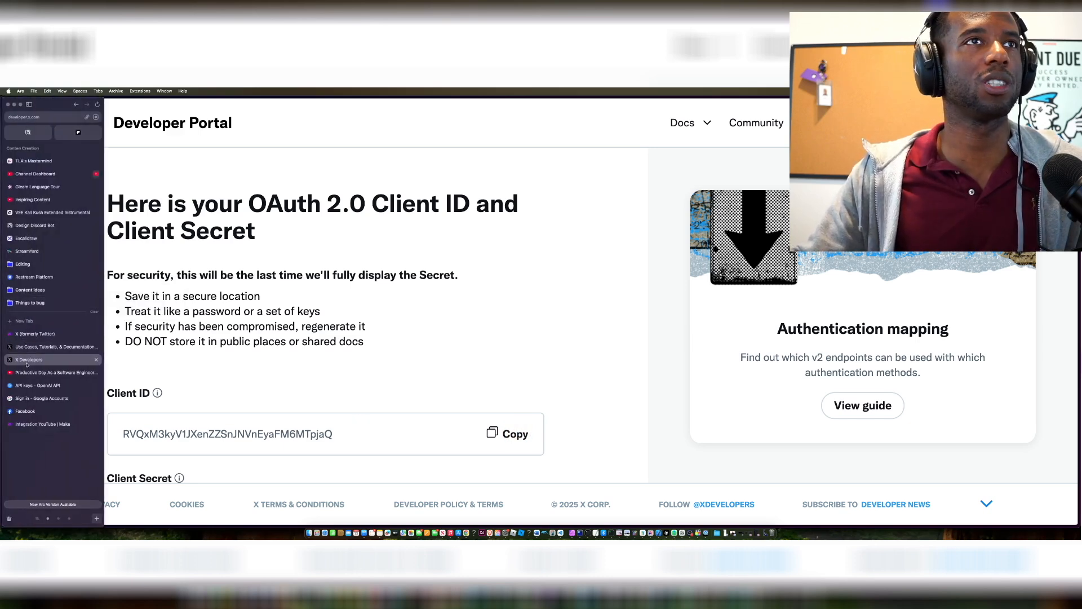
left_click(24, 321)
left_click(26, 334)
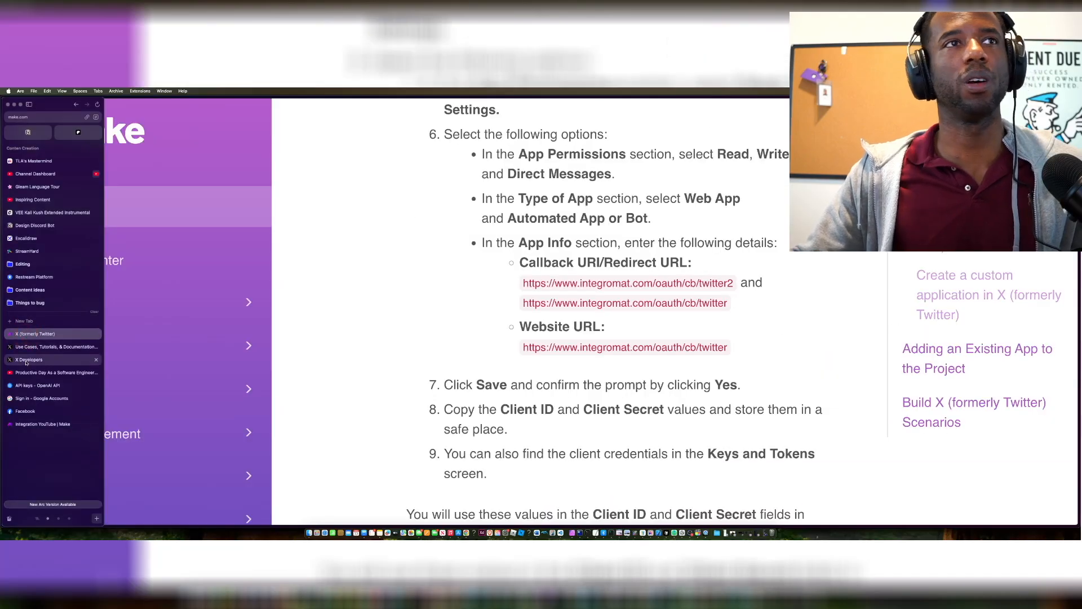
left_click(31, 423)
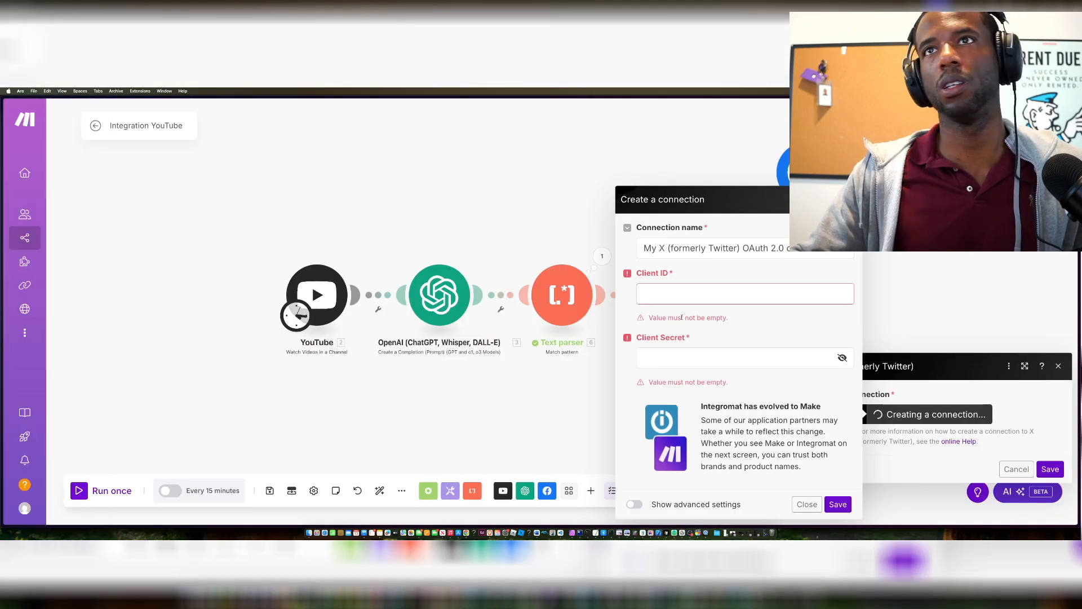
left_click(692, 304)
type("RVQxM3kyV1JXenZZSnJNVnEyaFM6MTpjaQ")
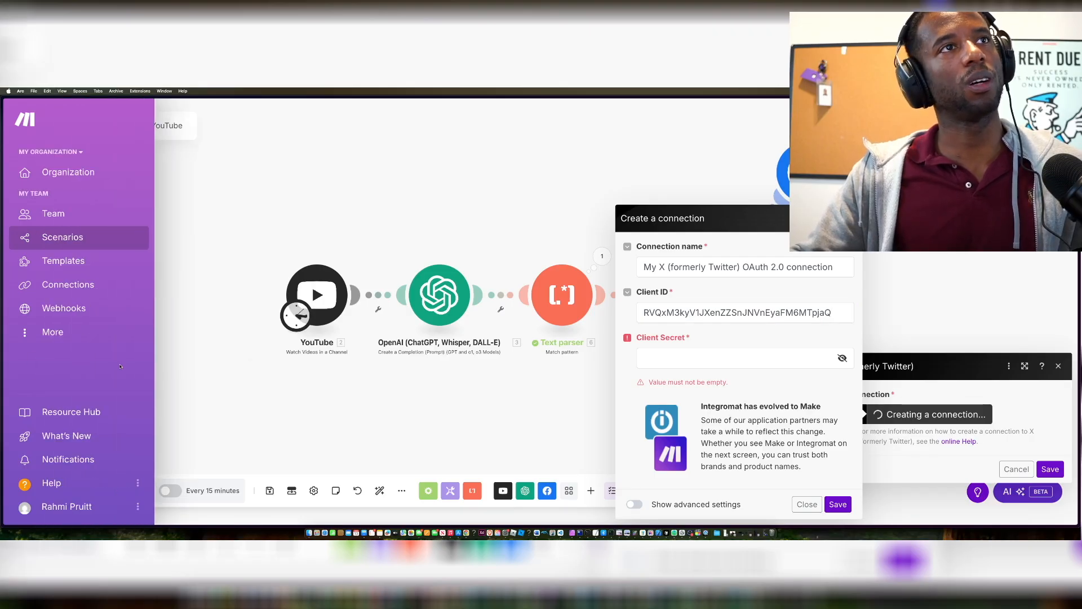
left_click(229, 365)
- Return to the X Developer Portal and copy the OAuth 2.0 Client Secret
mouse_move(5, 372)
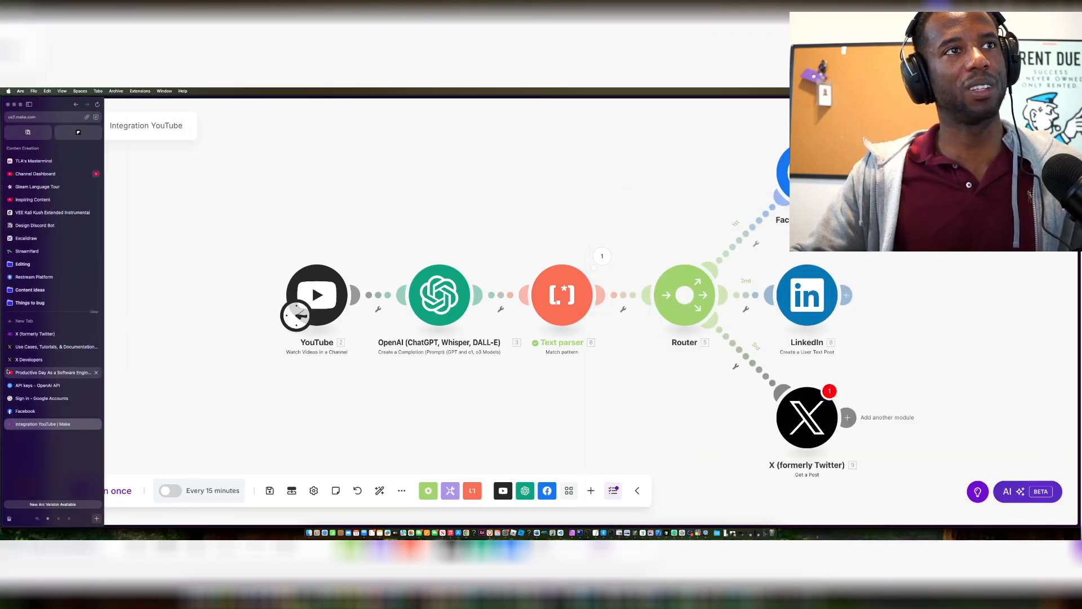
left_click(28, 410)
left_click(28, 398)
left_click(28, 385)
left_click(28, 372)
left_click(28, 359)
scroll(505, 409, "down", 2)
- Switch to the Make scenario, start a new connection for the X module and paste the Client Secret
mouse_move(3, 333)
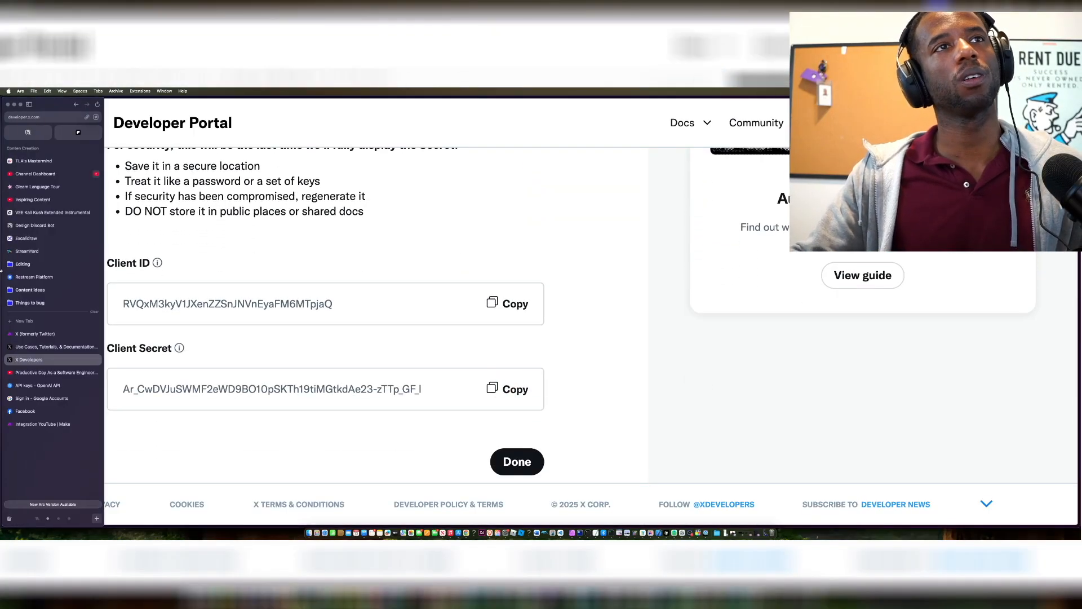
left_click(45, 424)
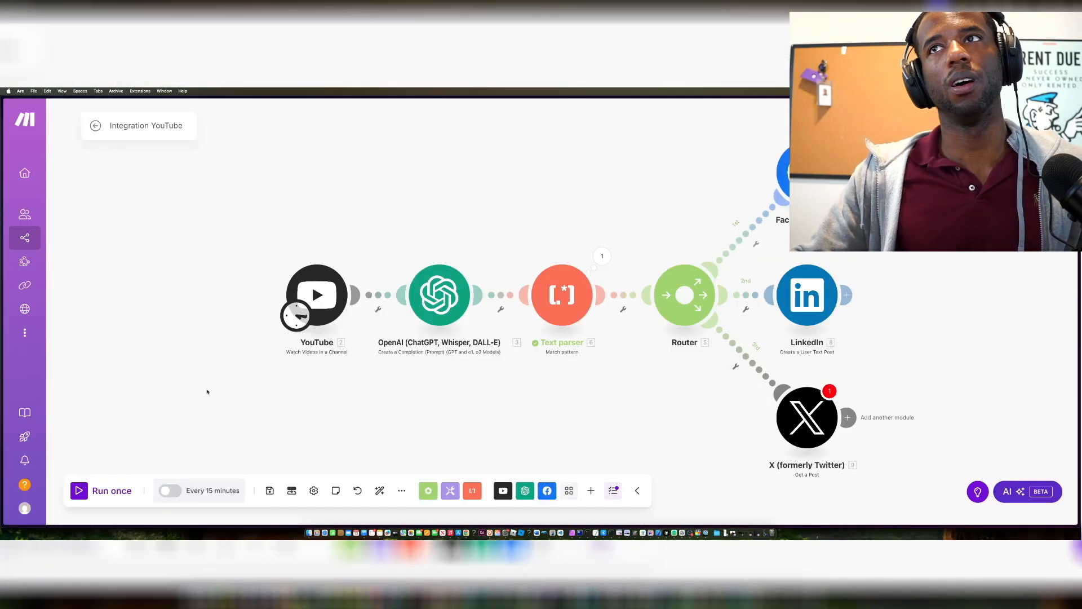
left_click(791, 428)
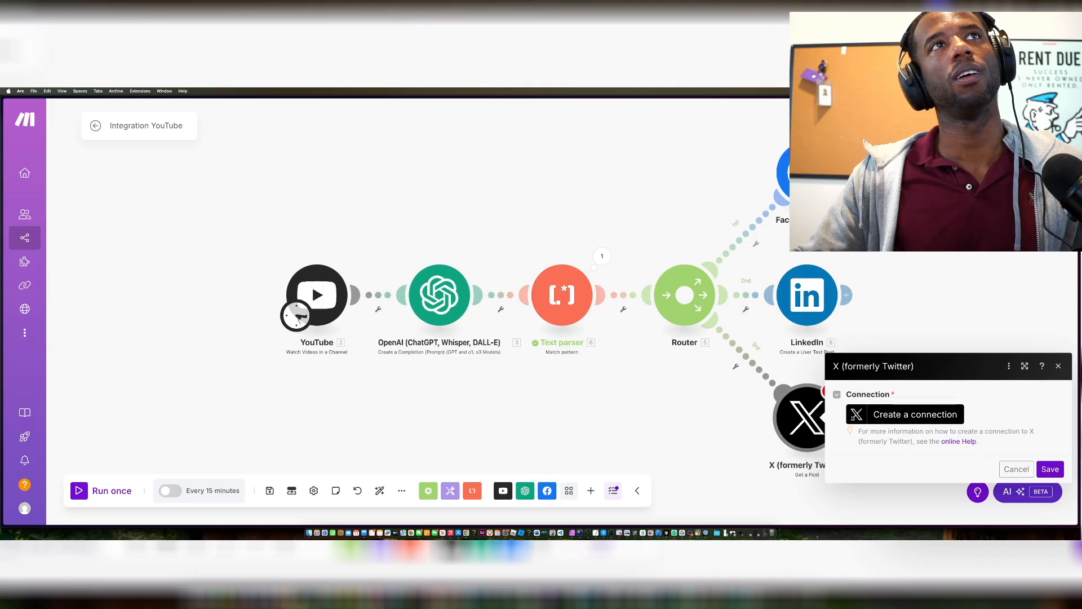
left_click(889, 417)
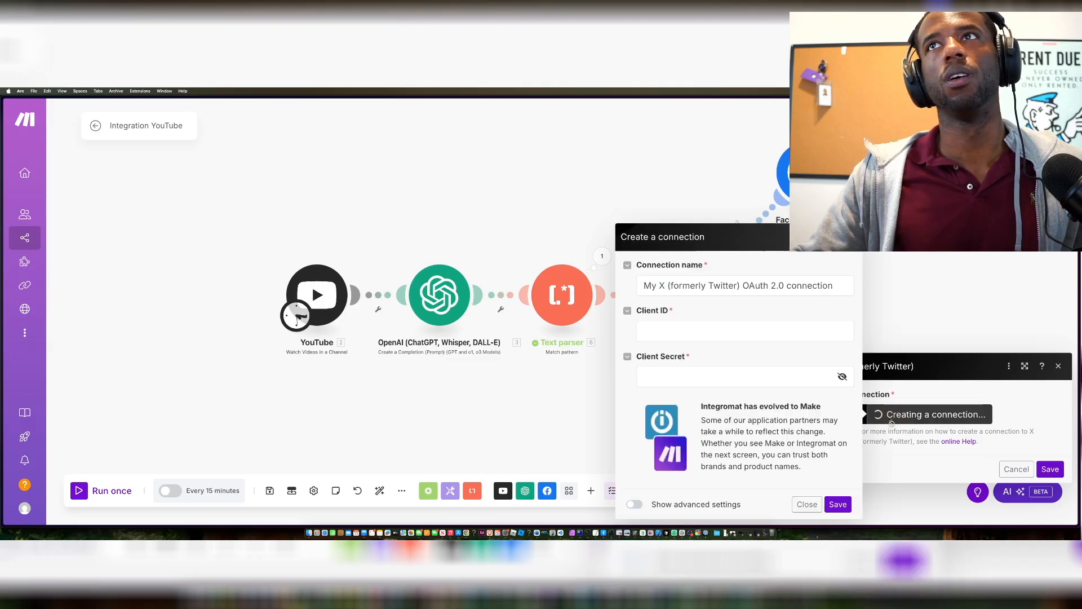
triple_click(685, 333)
left_click(687, 378)
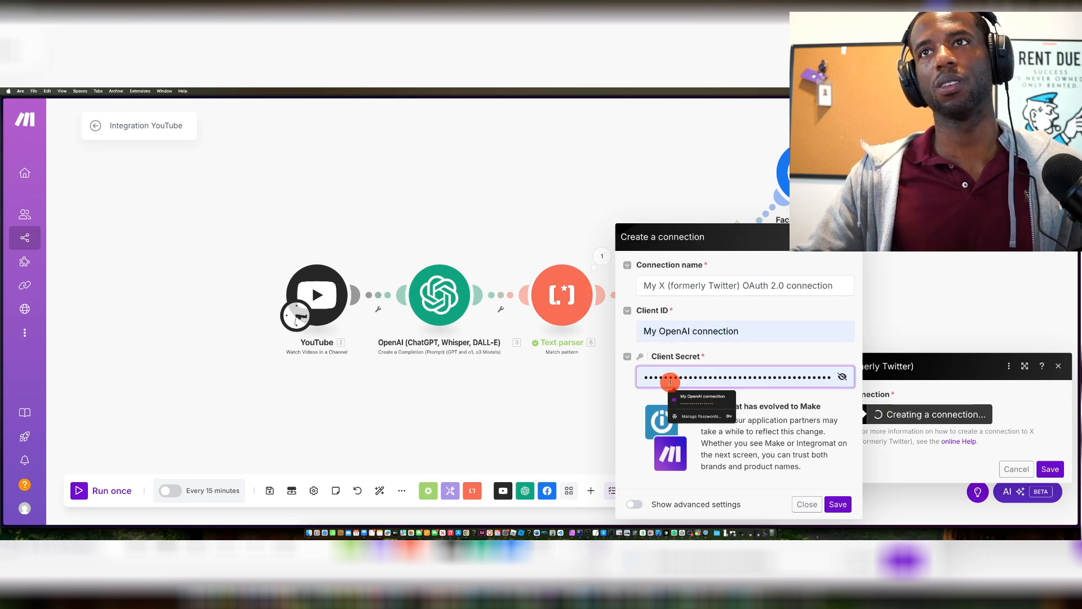
double_click(670, 376)
key("super+v")
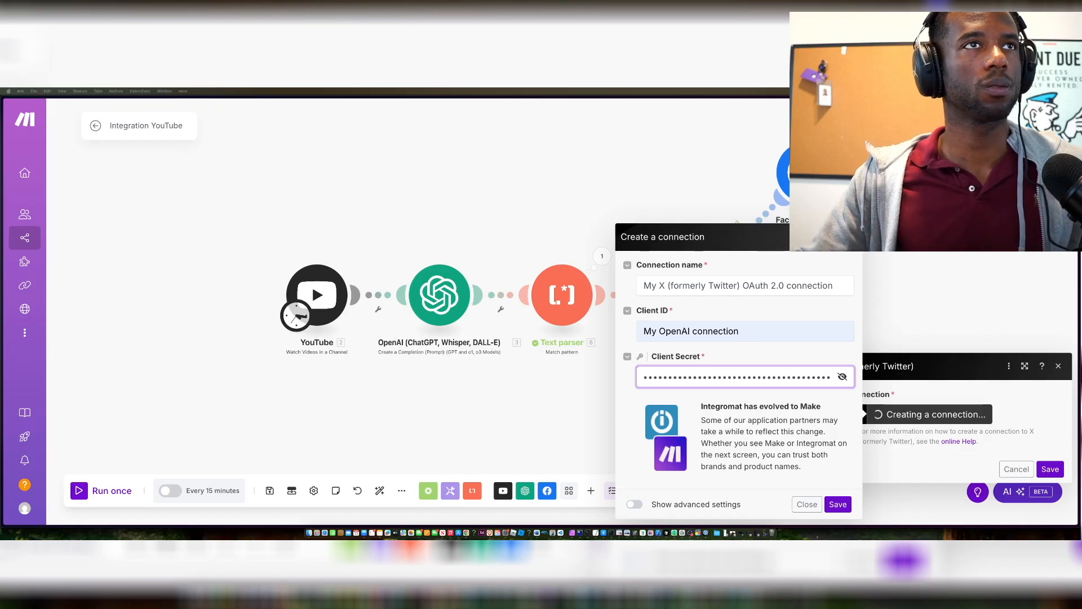
- Return to the X Developer Portal and copy the OAuth 2.0 Client ID
key("F11")
key("F11")
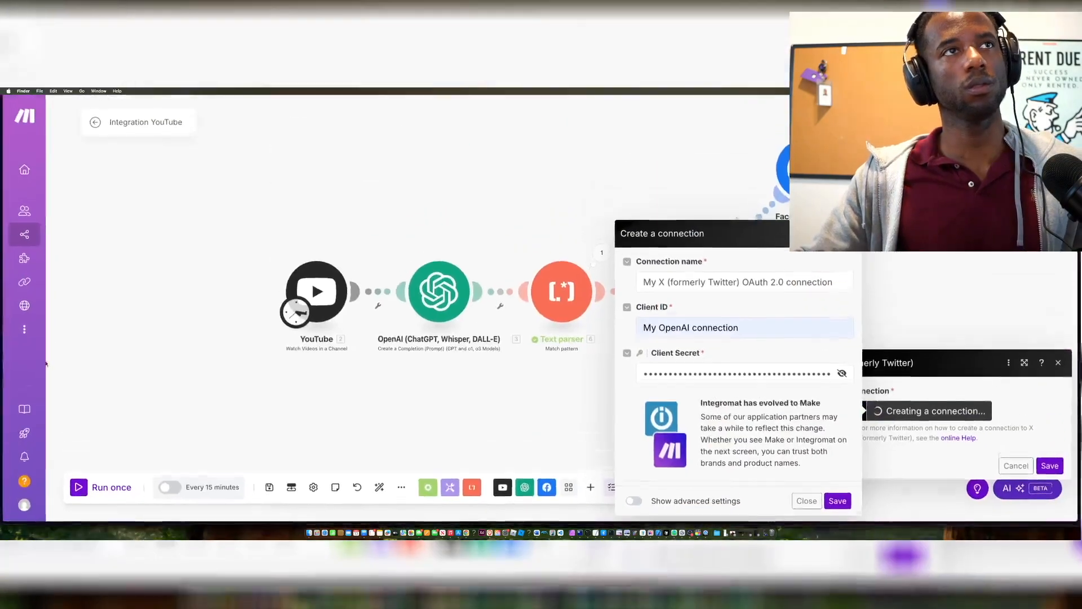
mouse_move(6, 318)
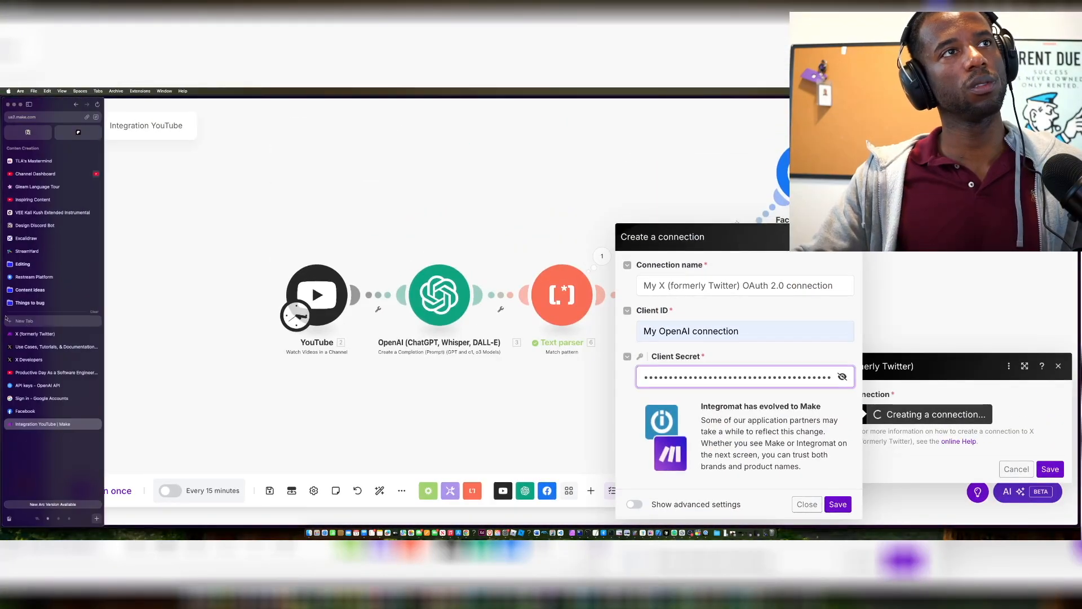
left_click(37, 334)
left_click(37, 346)
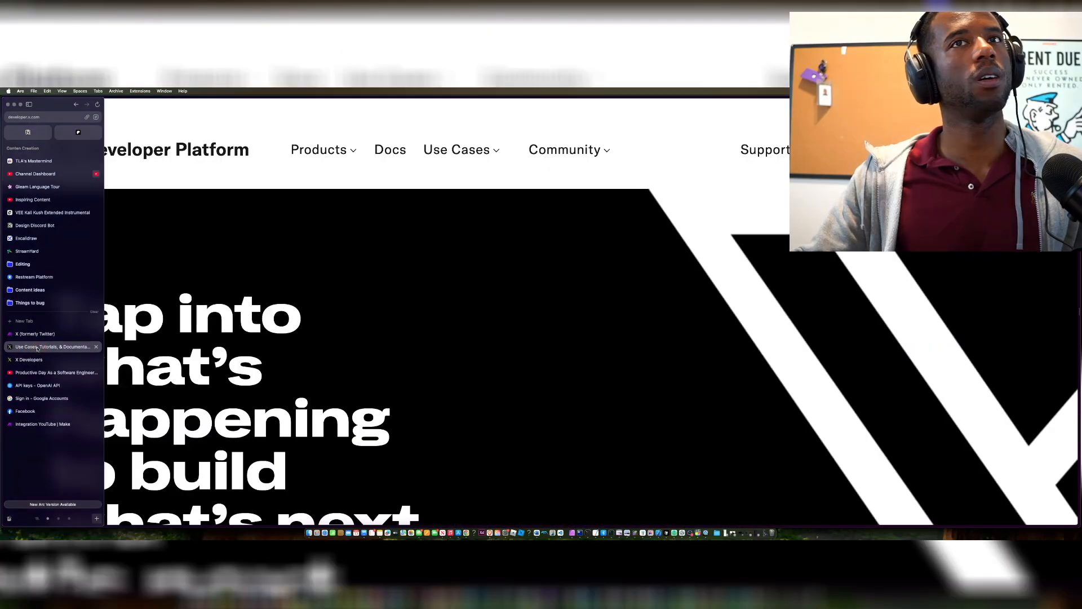
left_click(37, 360)
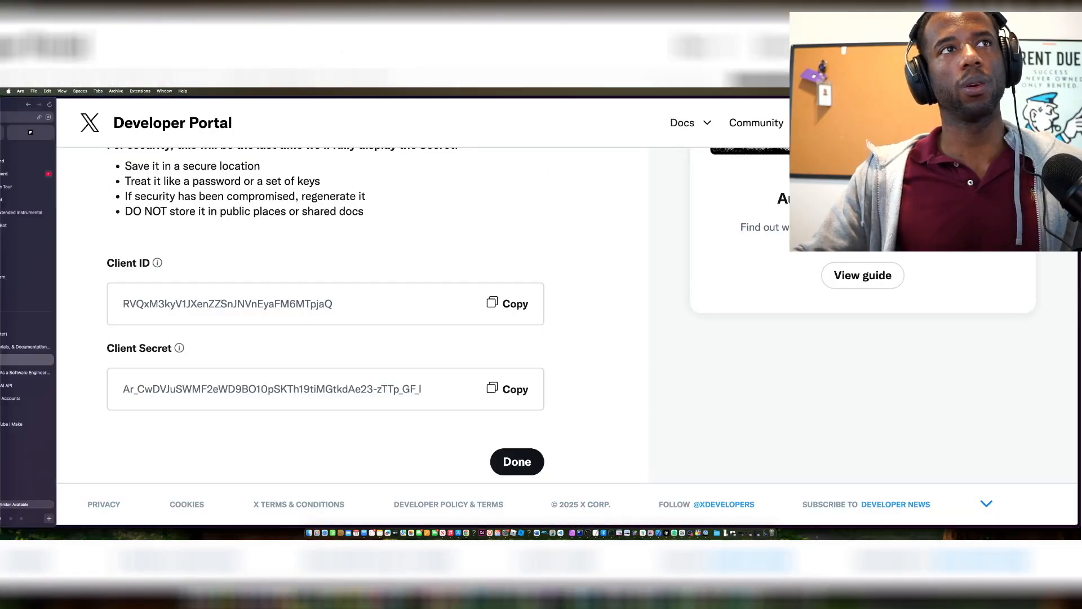
- Switch to Make, replace the autofilled Client ID with the copied one and save the X connection
left_click(29, 414)
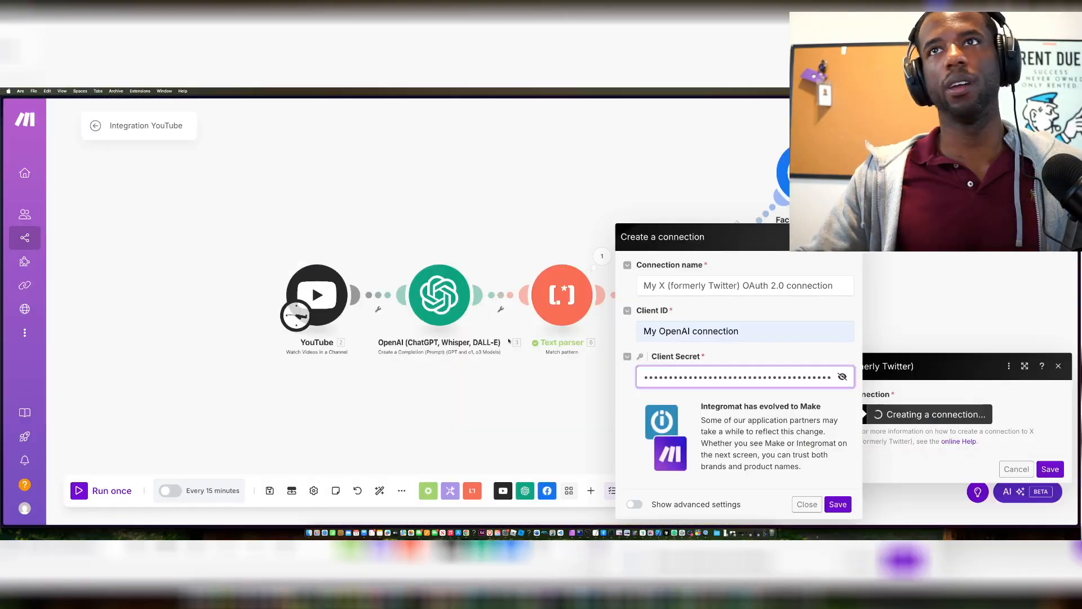
triple_click(687, 336)
type("RVQxM3kyV1JXenZZSnJNVnEyaFM6MTpjaQ")
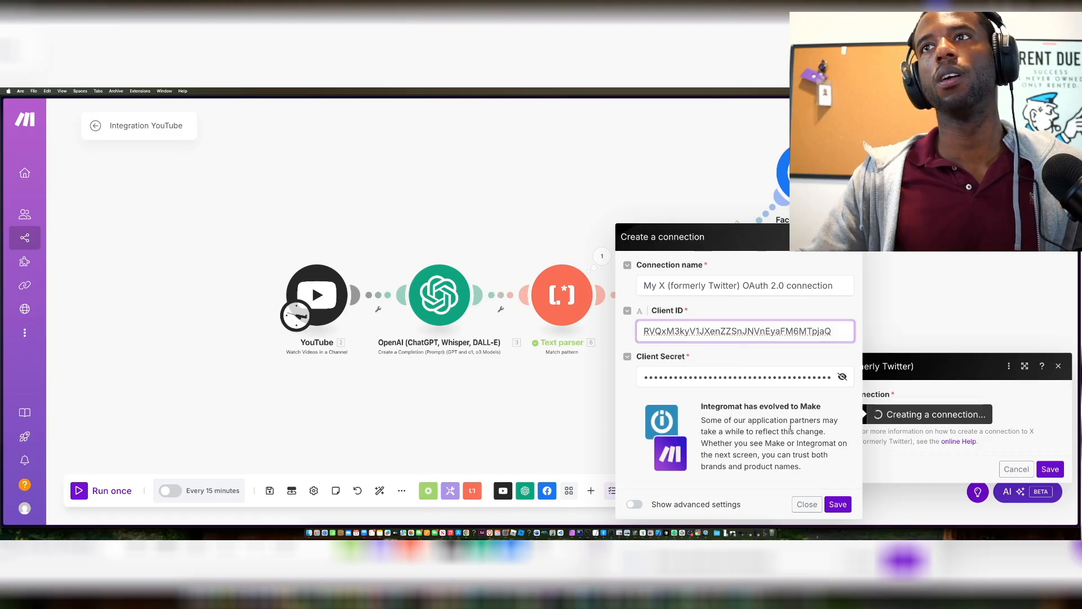
left_click(835, 503)
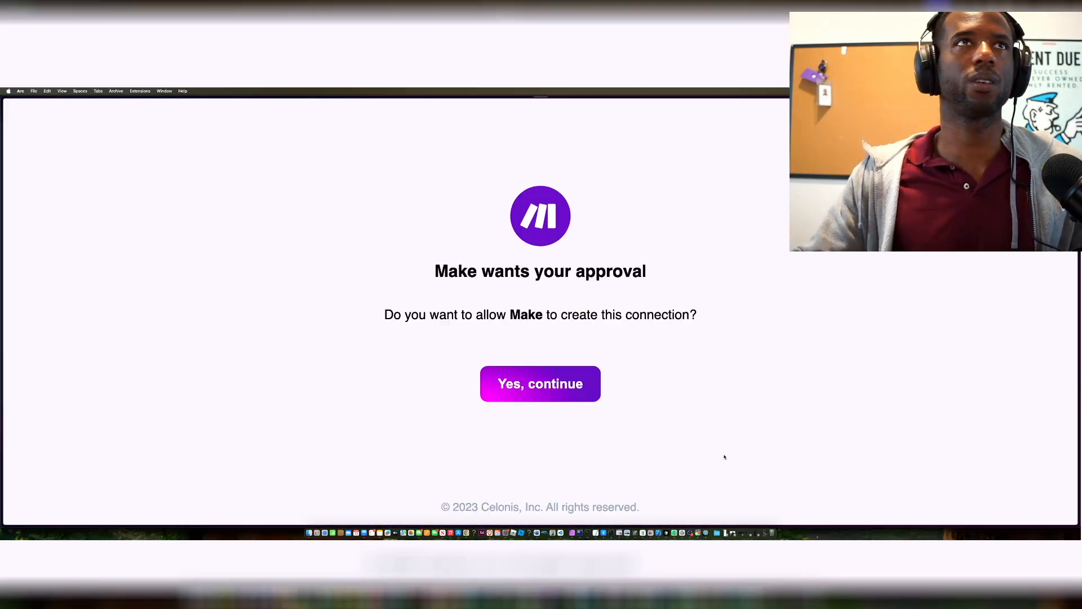
- Approve Make's connection request, sign in to X with the Google account and confirm the phone number on file
left_click(524, 396)
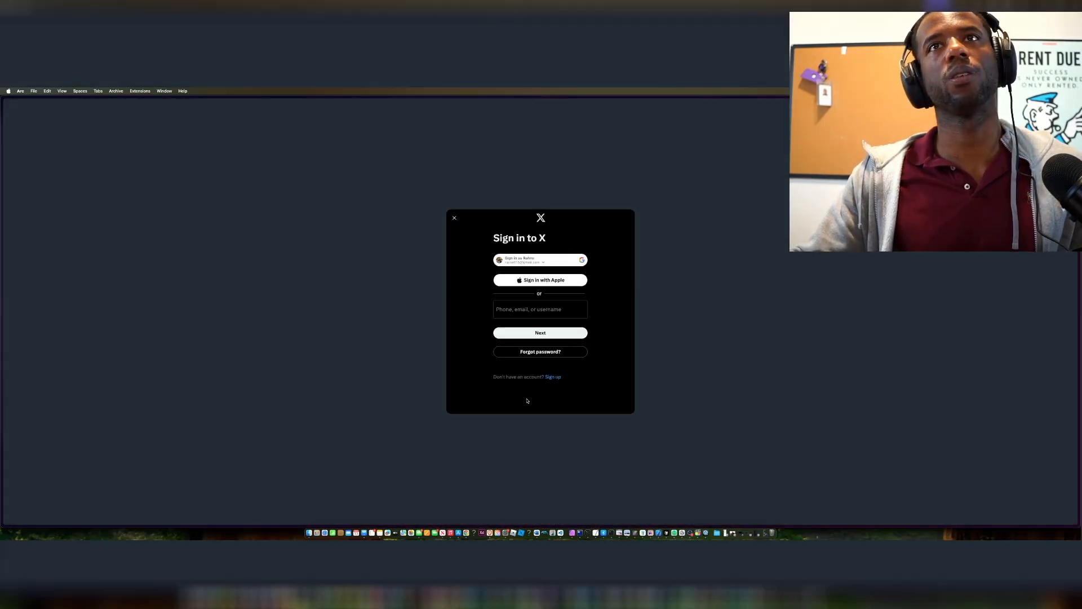
left_click(526, 260)
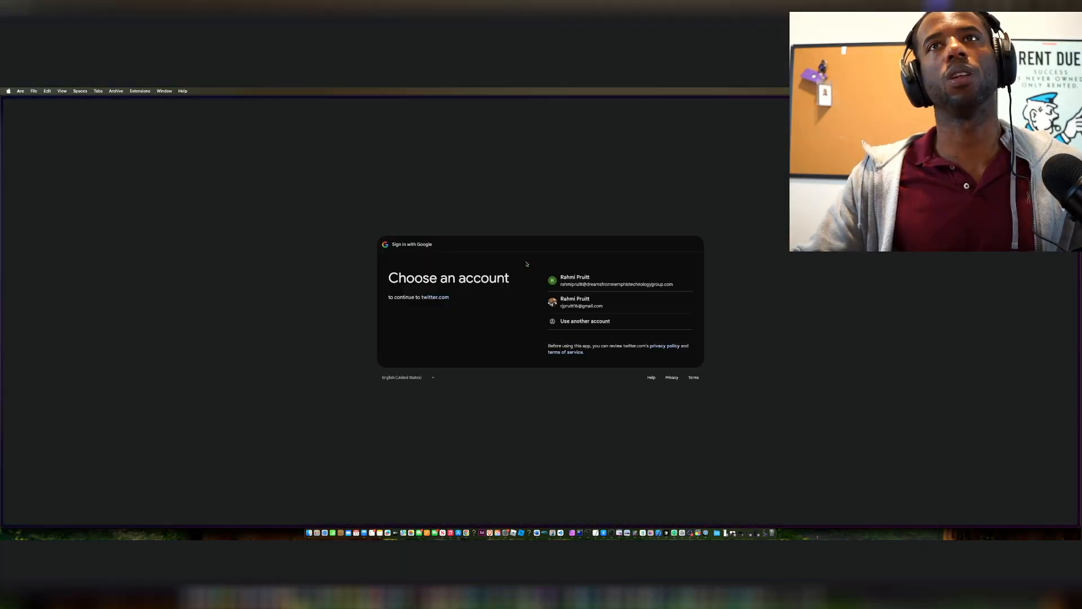
left_click(612, 303)
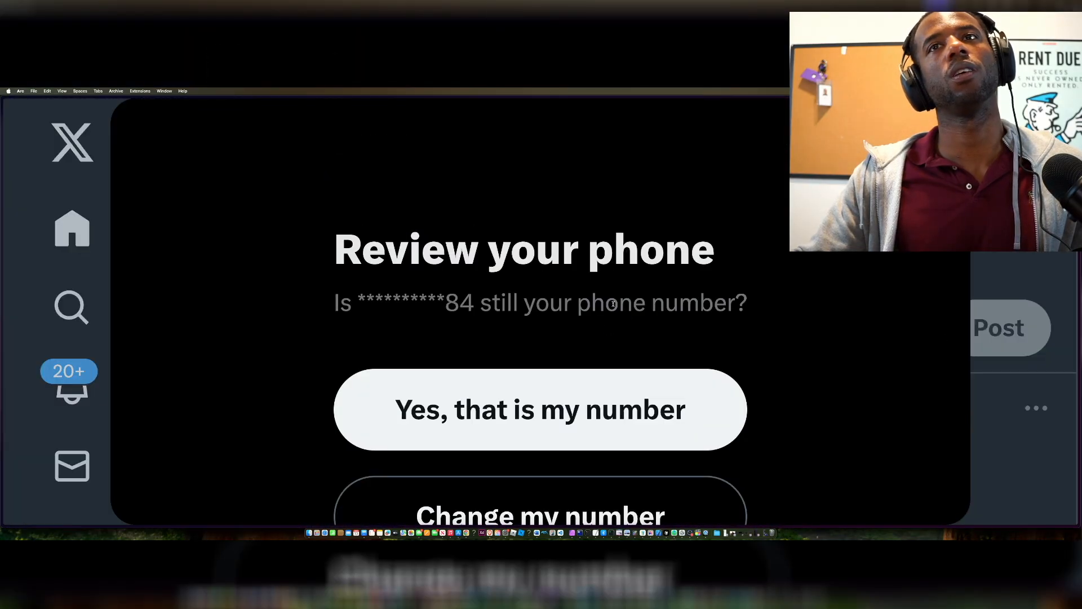
left_click(543, 385)
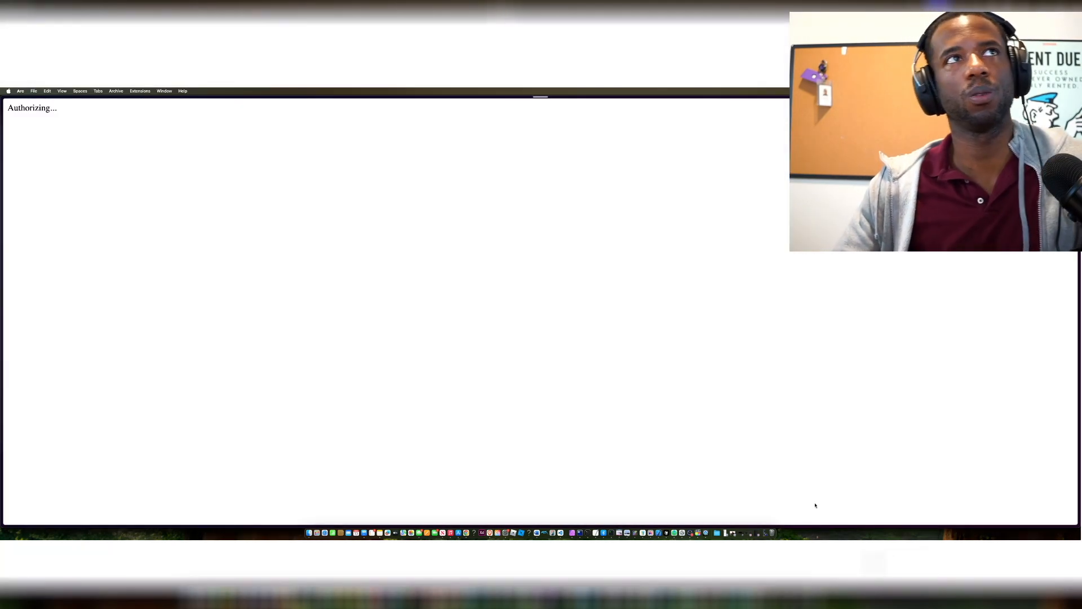
- Authorize the Make integration app to access the X account
left_click(505, 374)
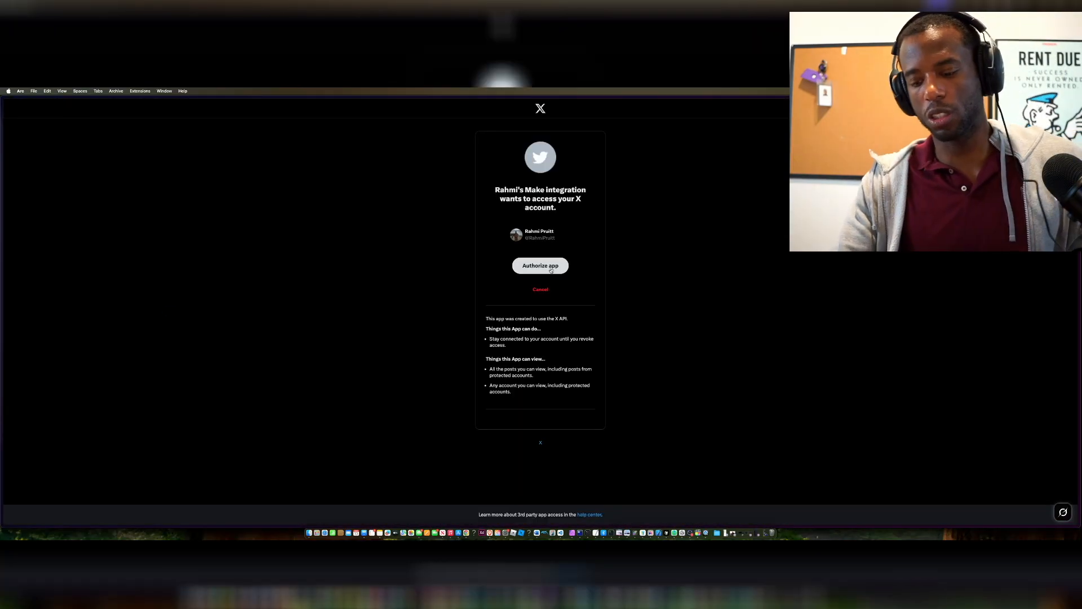
key("super+equal")
key("super+equal")
key("super+equal")
key("super+equal")
scroll(551, 269, "down", 3)
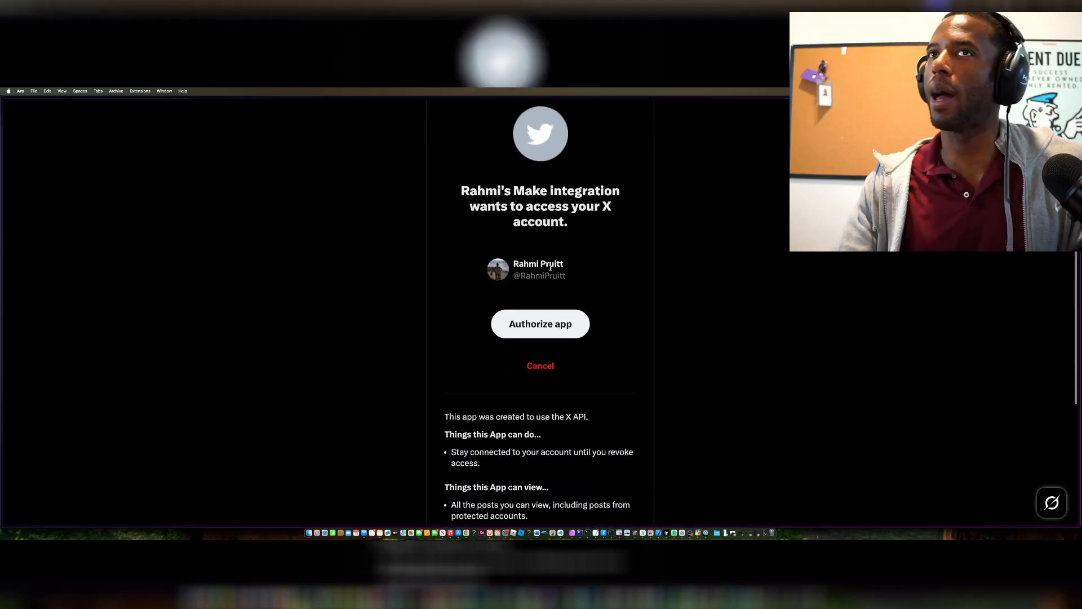
left_click(538, 301)
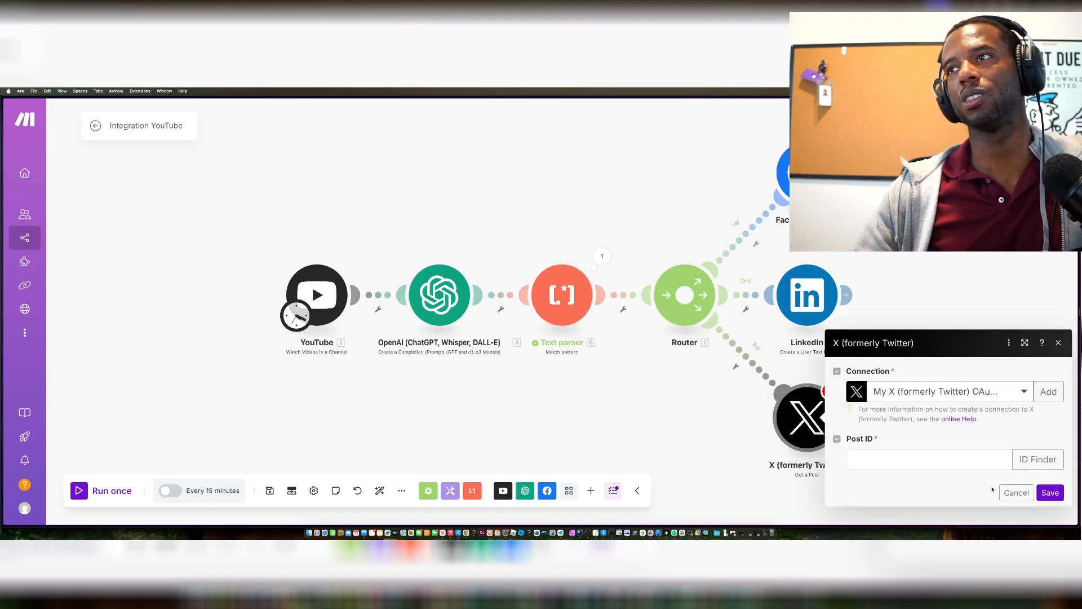
- Close the settings of the X Get a Post module and delete that module from the scenario
left_click(966, 459)
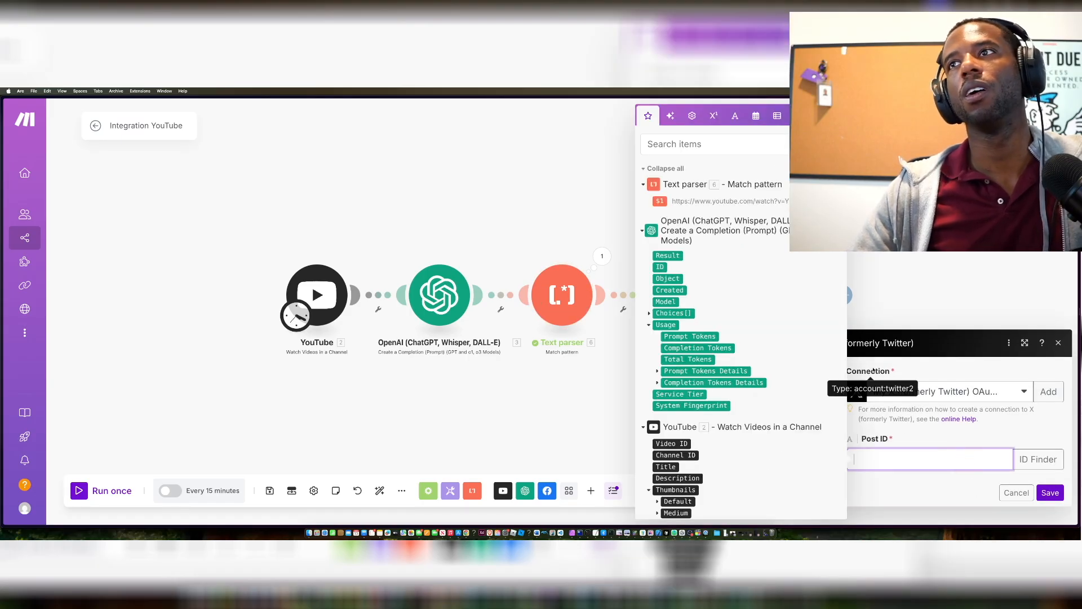
left_click(1008, 282)
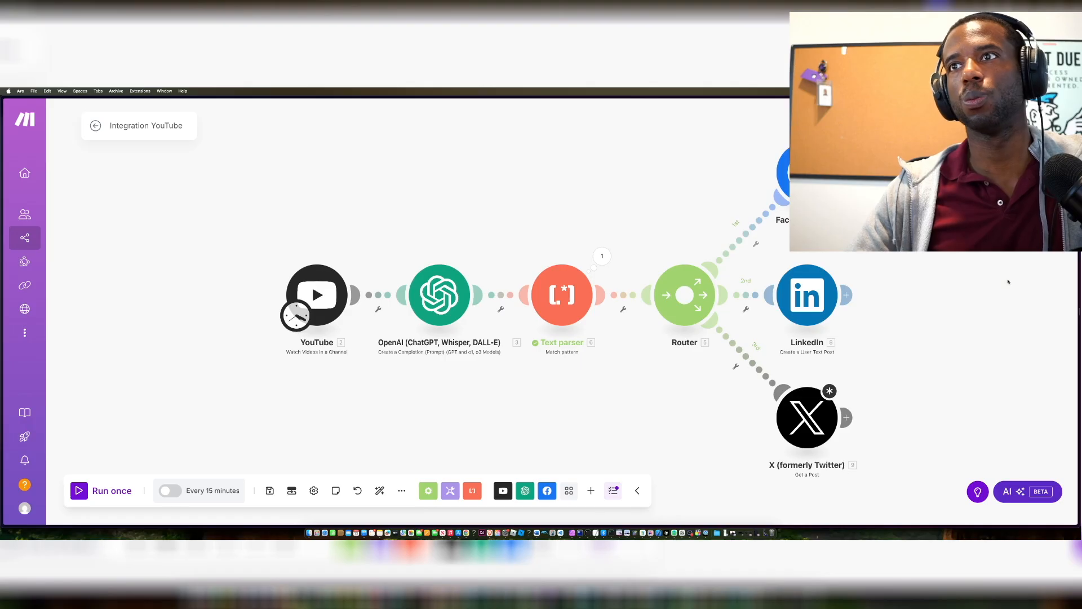
right_click(792, 435)
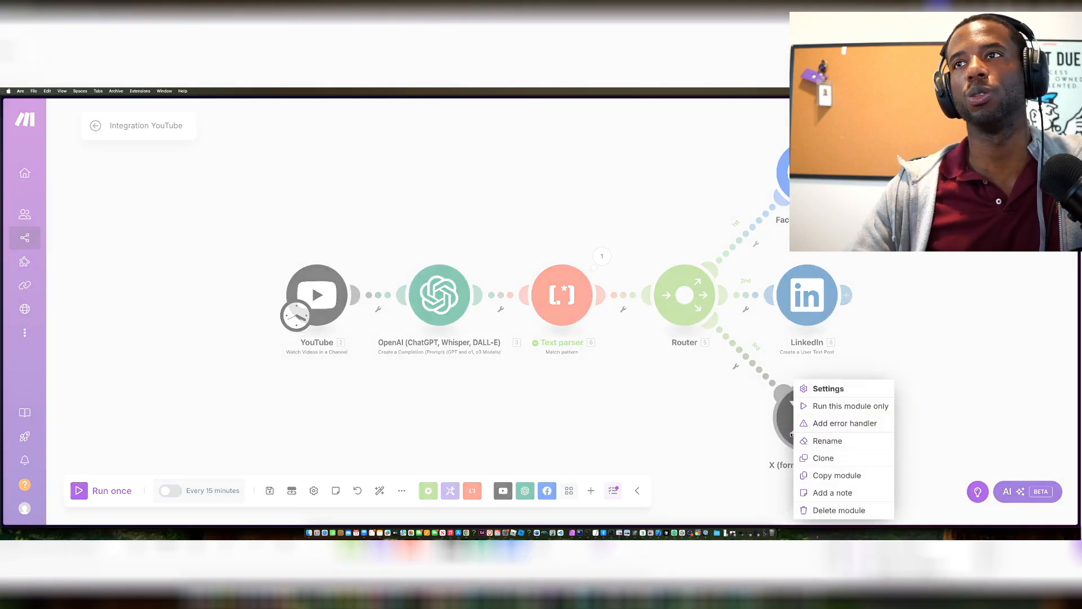
left_click(840, 509)
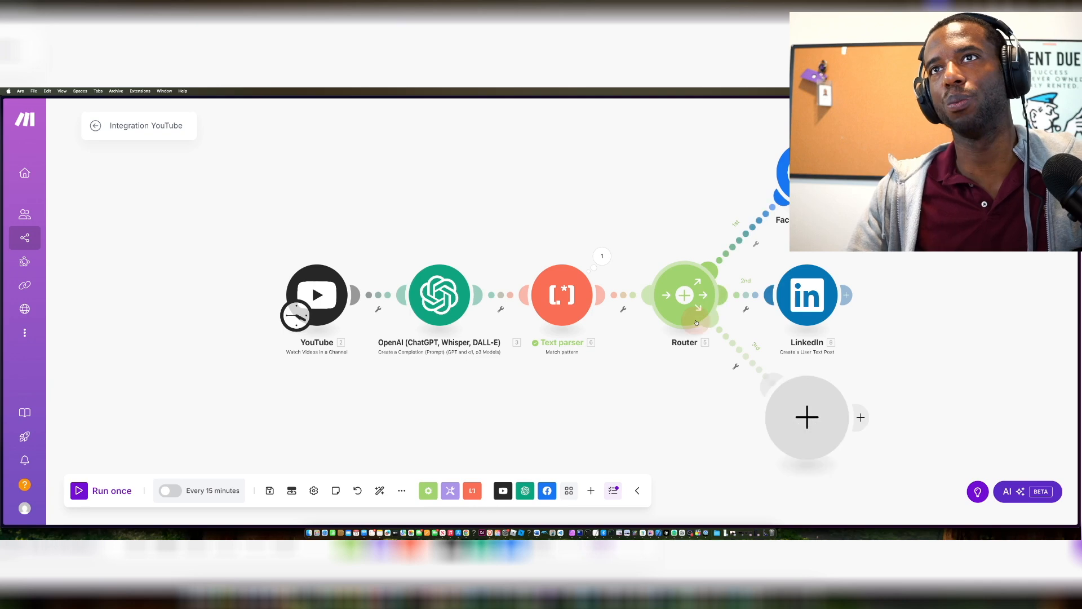
- Search for twitter in the empty module on the router's third route and add the X Create a Post module
left_click(810, 424)
type("twi")
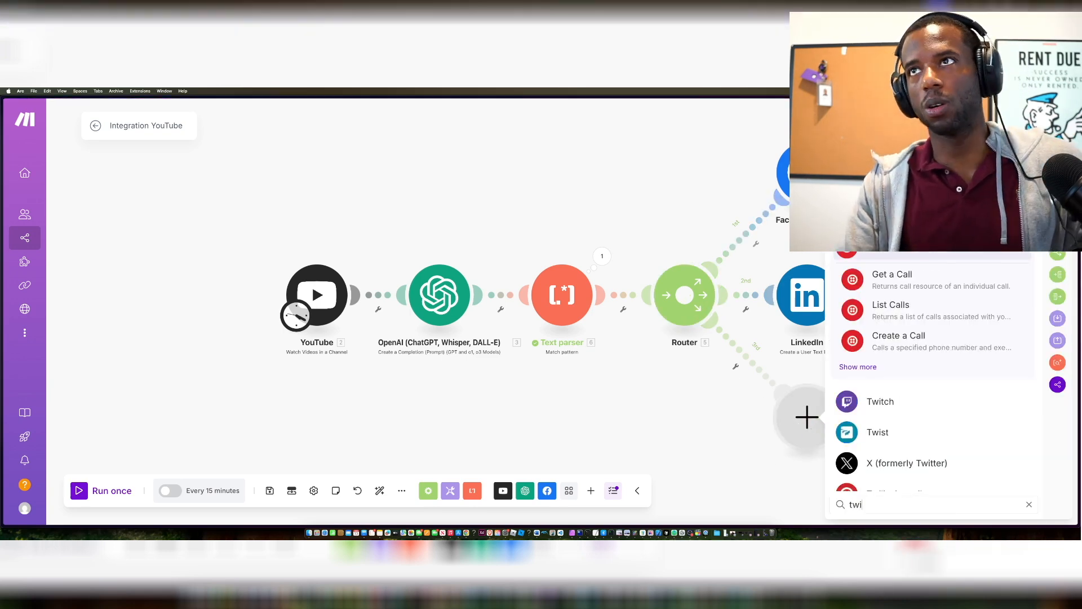
type("tter")
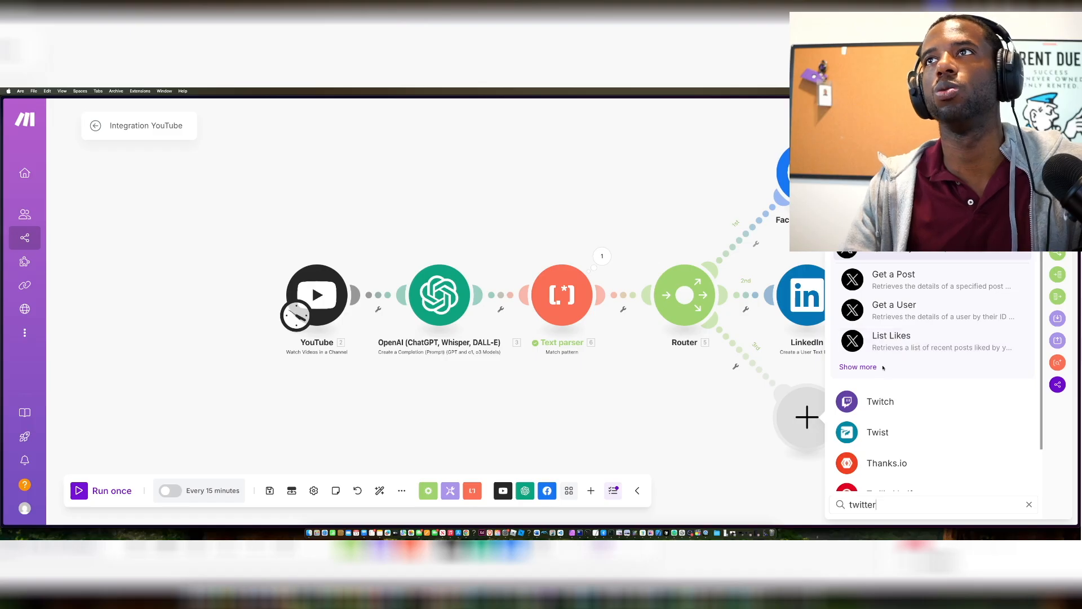
left_click(949, 252)
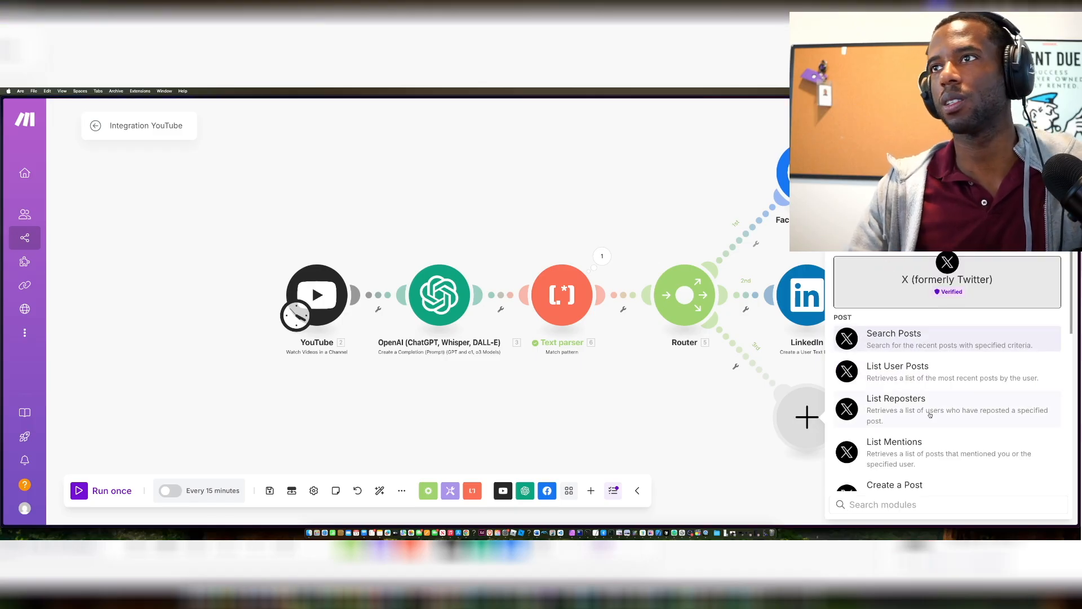
scroll(929, 416, "down", 2)
scroll(929, 415, "down", 3)
scroll(913, 380, "up", 1)
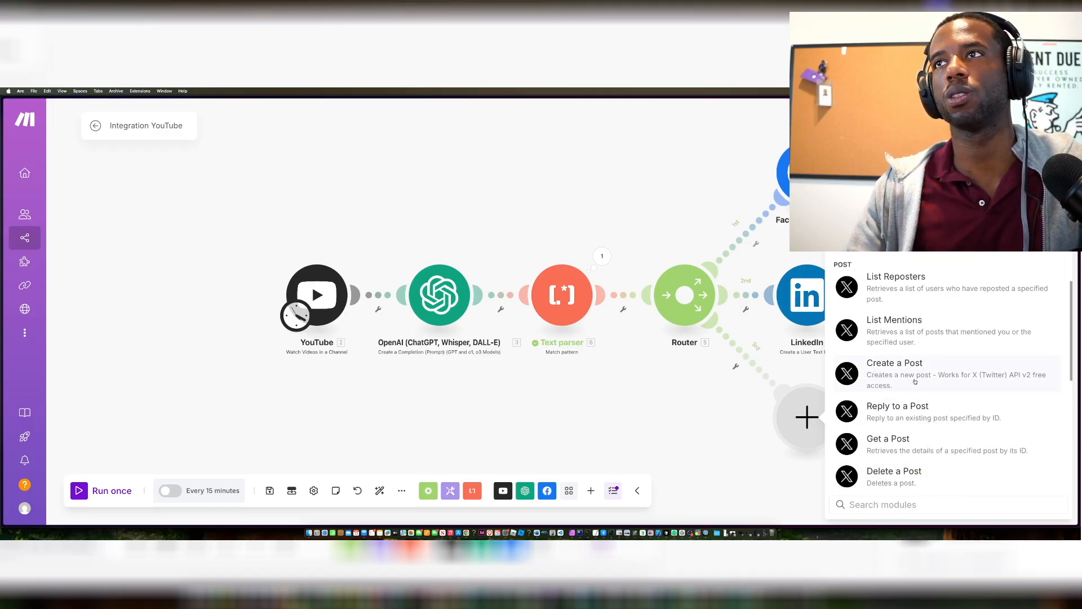
left_click(914, 380)
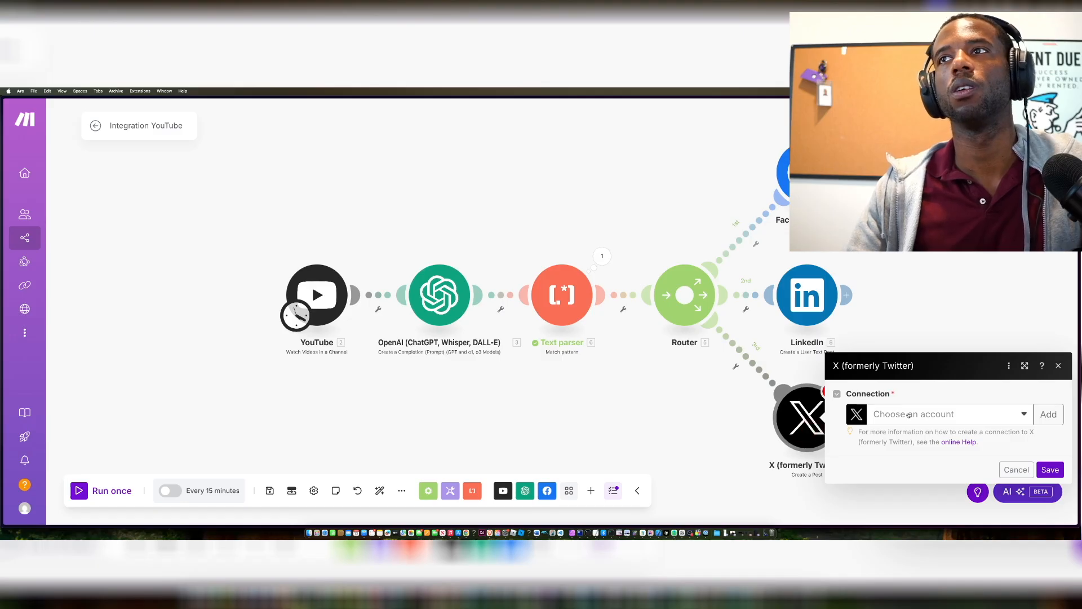
- Choose the existing X OAuth 2.0 connection for the Create a Post module and approve its updated permissions
left_click(910, 413)
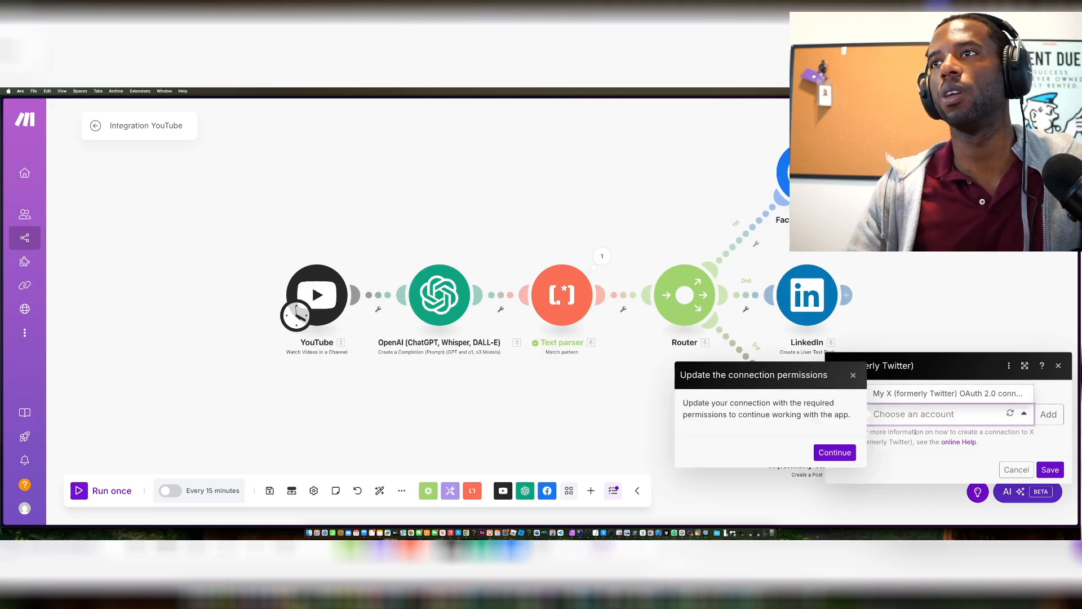
left_click(835, 452)
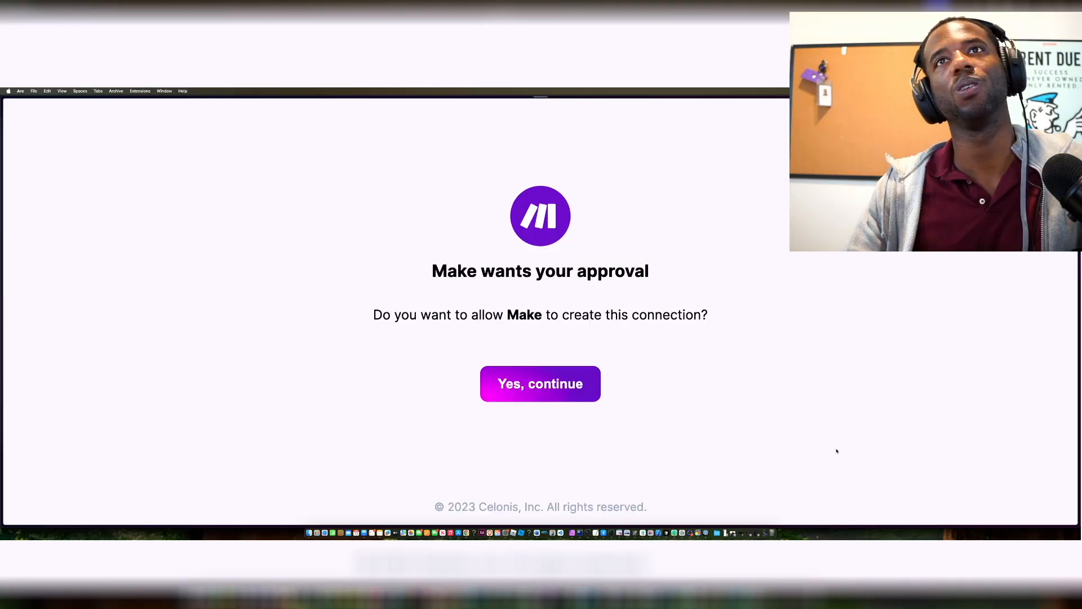
left_click(527, 396)
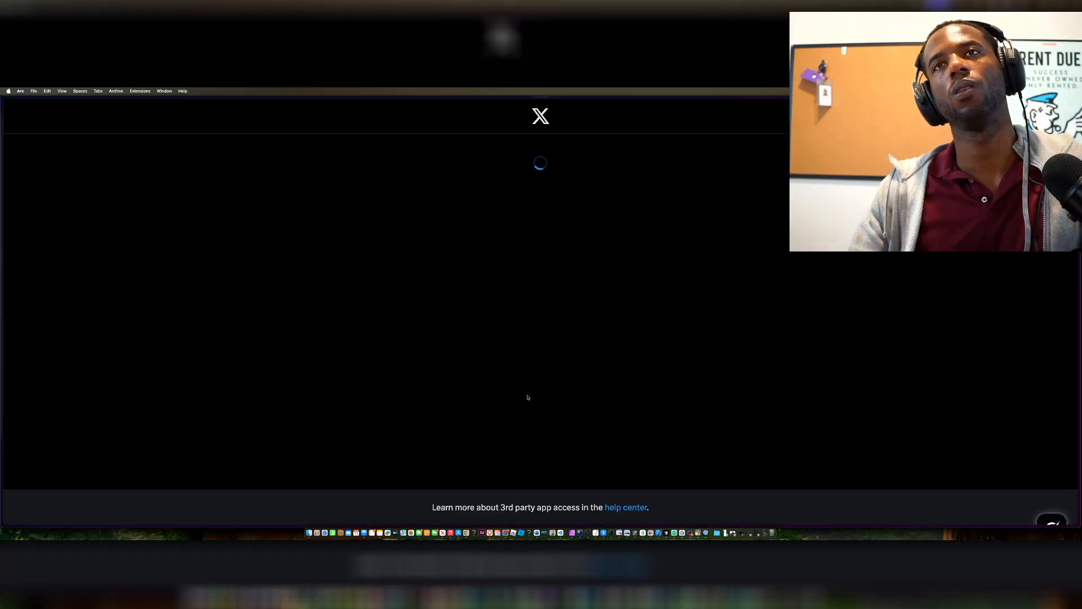
left_click(548, 394)
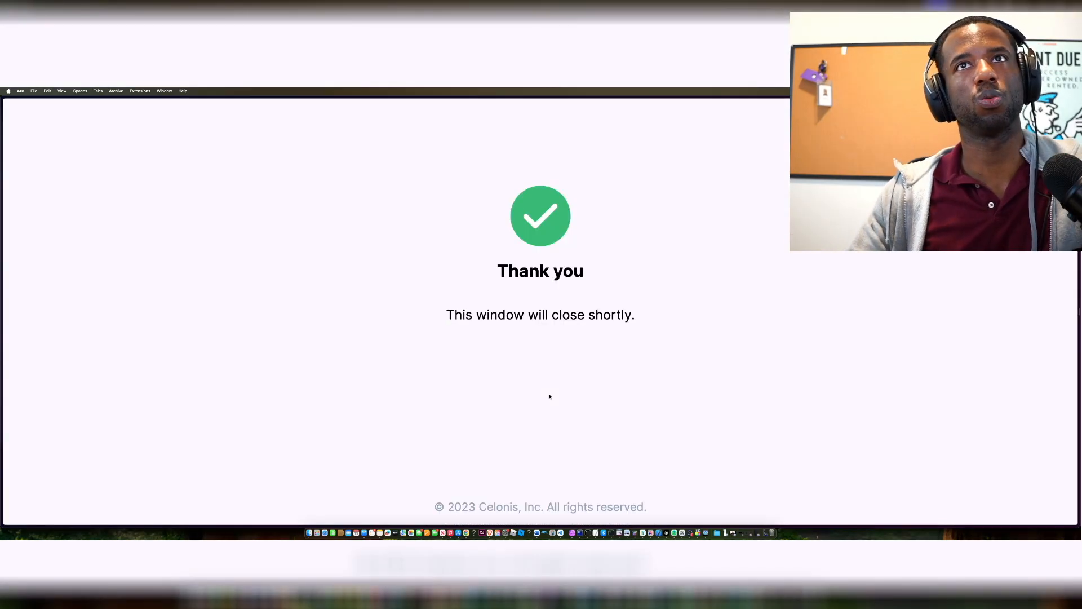
left_click(945, 454)
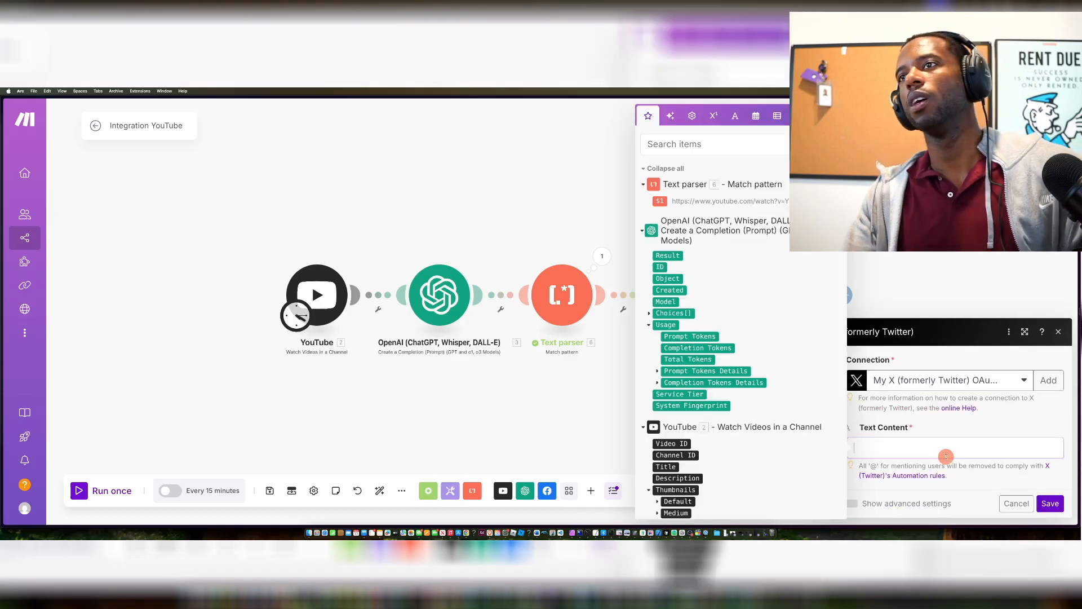
type("RVQxM3kyV1JXenZZSnJNVnEyaFM6MTpjaQ")
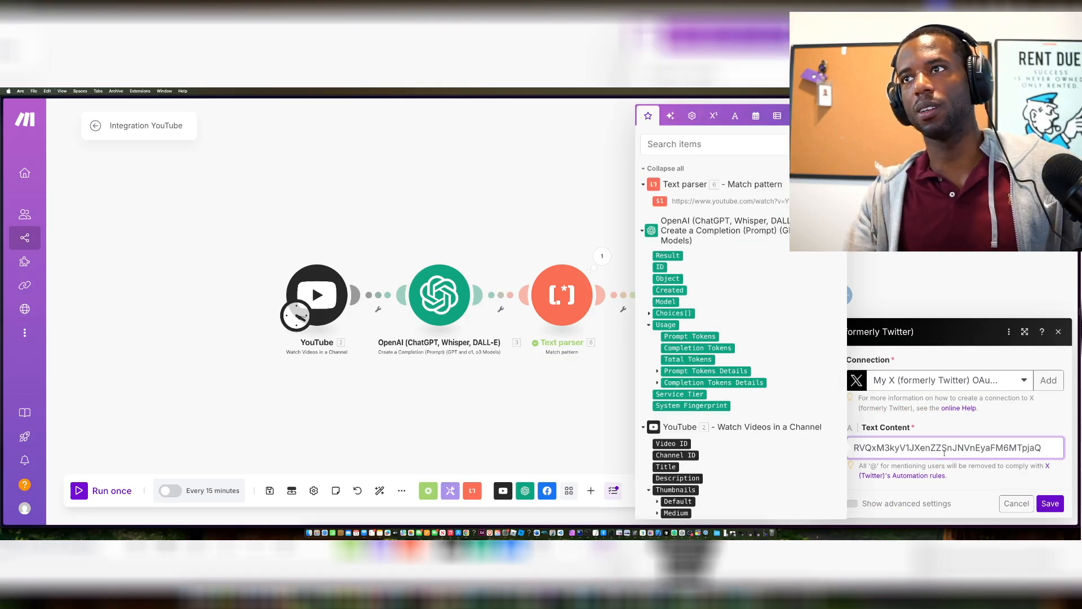
double_click(944, 448)
key("BackSpace")
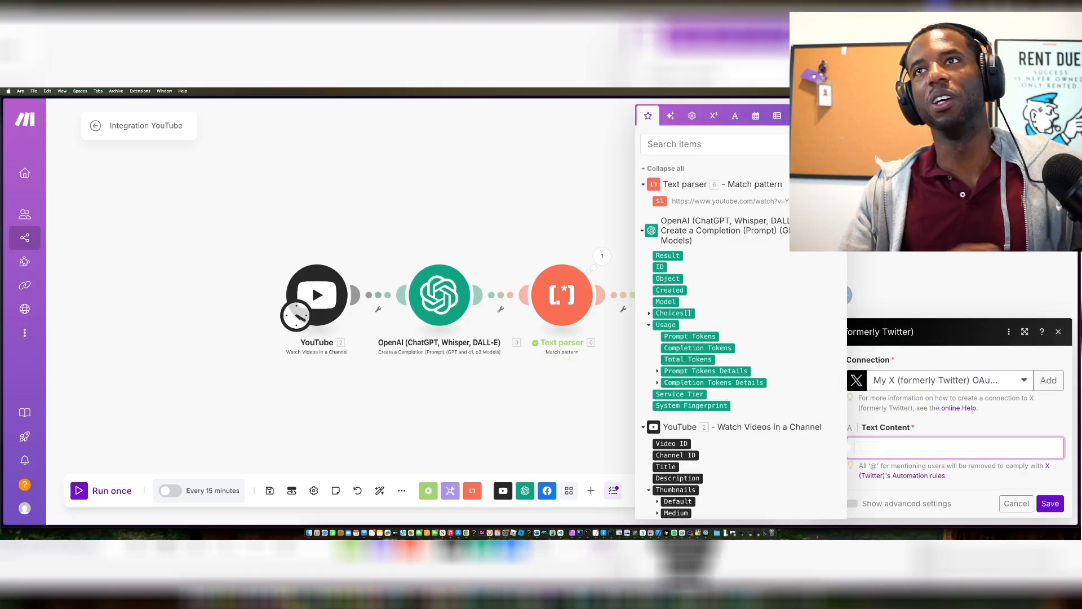
- Map the OpenAI Result to the X post's Text Content and save the module
left_click(662, 256)
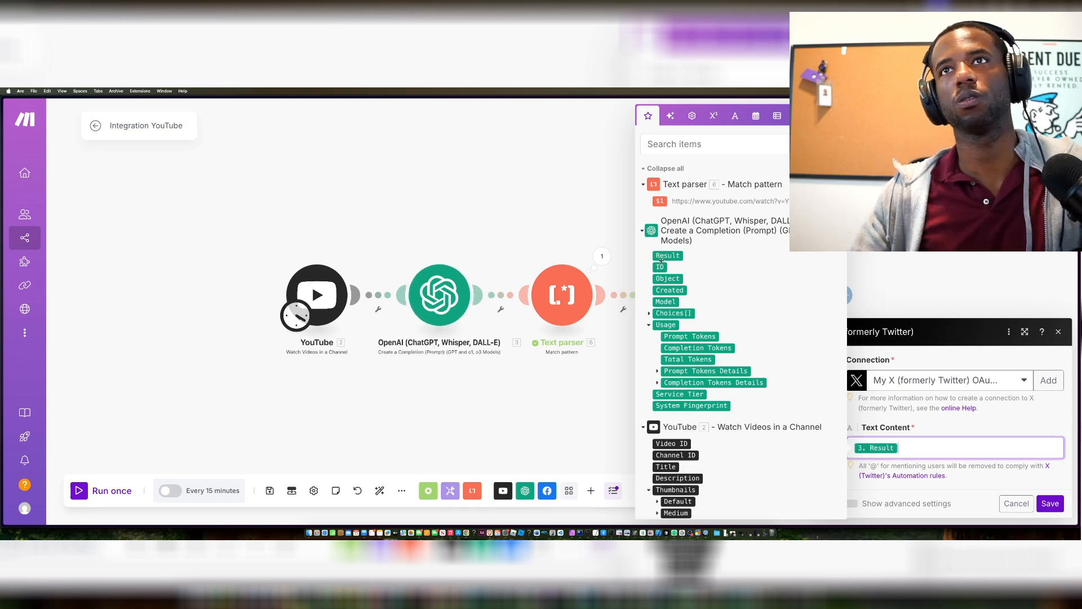
left_click(1049, 504)
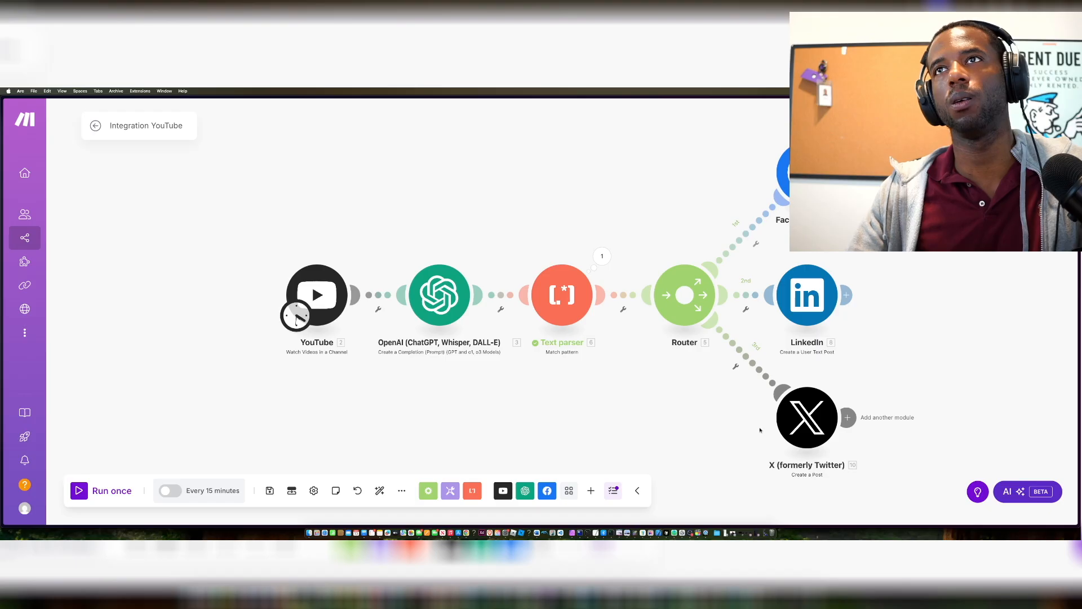
- Disable the router's routes to LinkedIn and Facebook
left_click(746, 294)
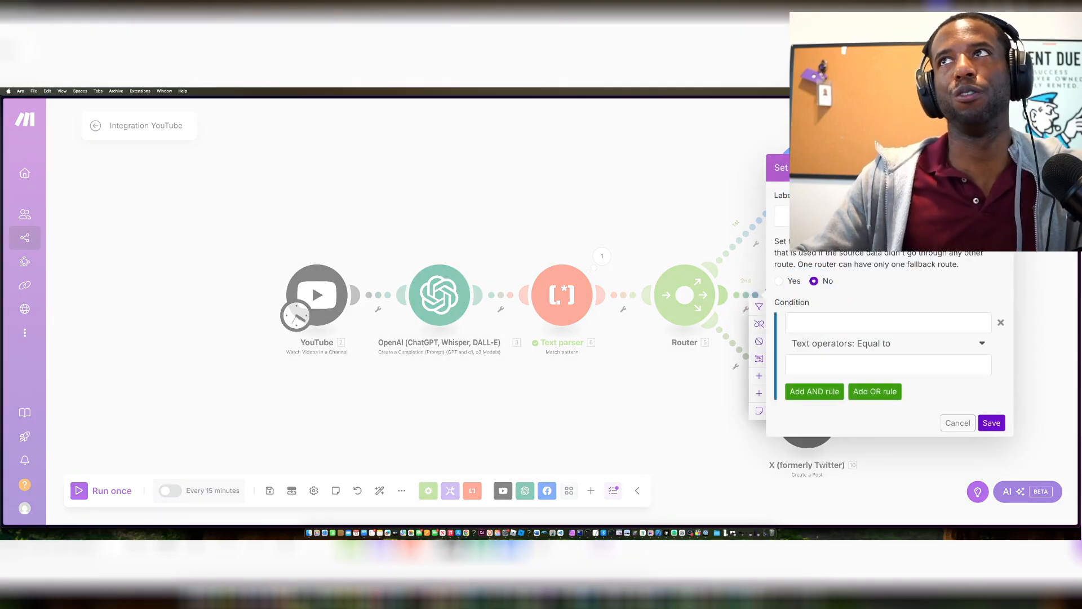
key("Escape")
left_click(792, 342)
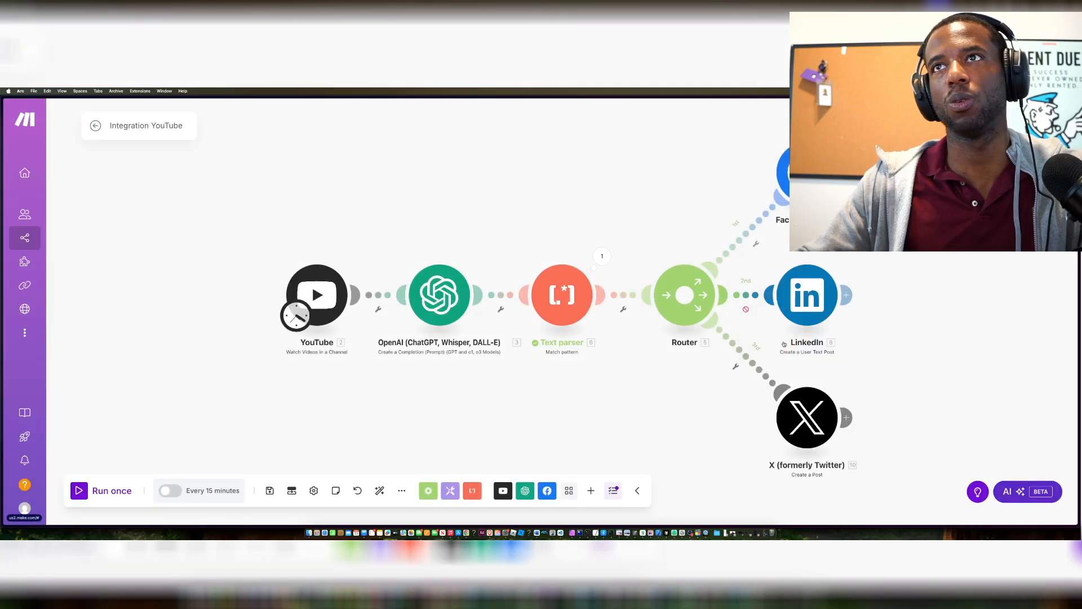
left_click(745, 233)
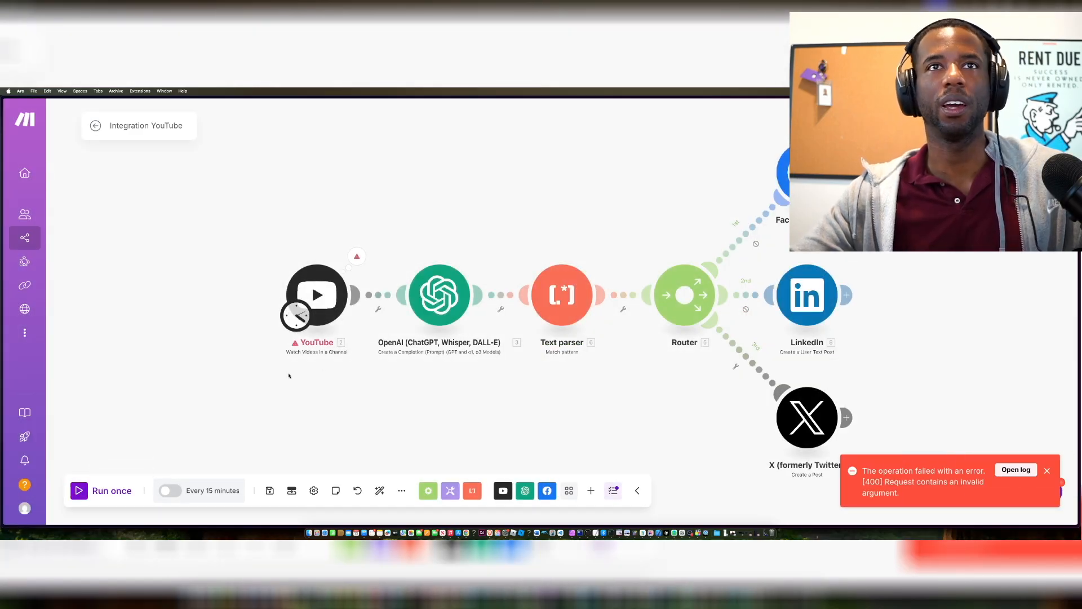
left_click(320, 290)
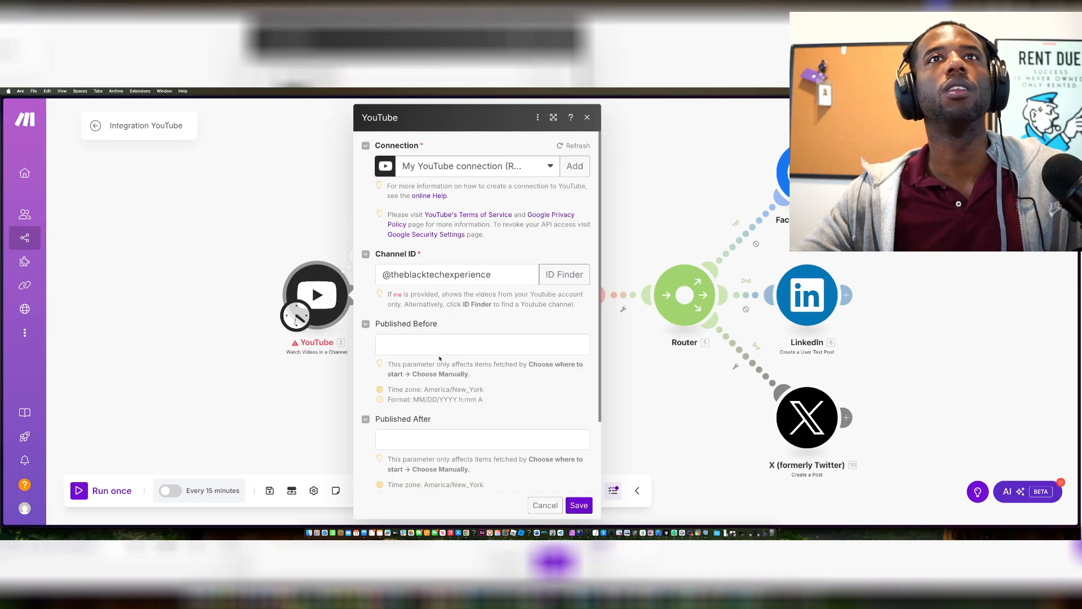
scroll(440, 358, "down", 3)
scroll(440, 357, "up", 3)
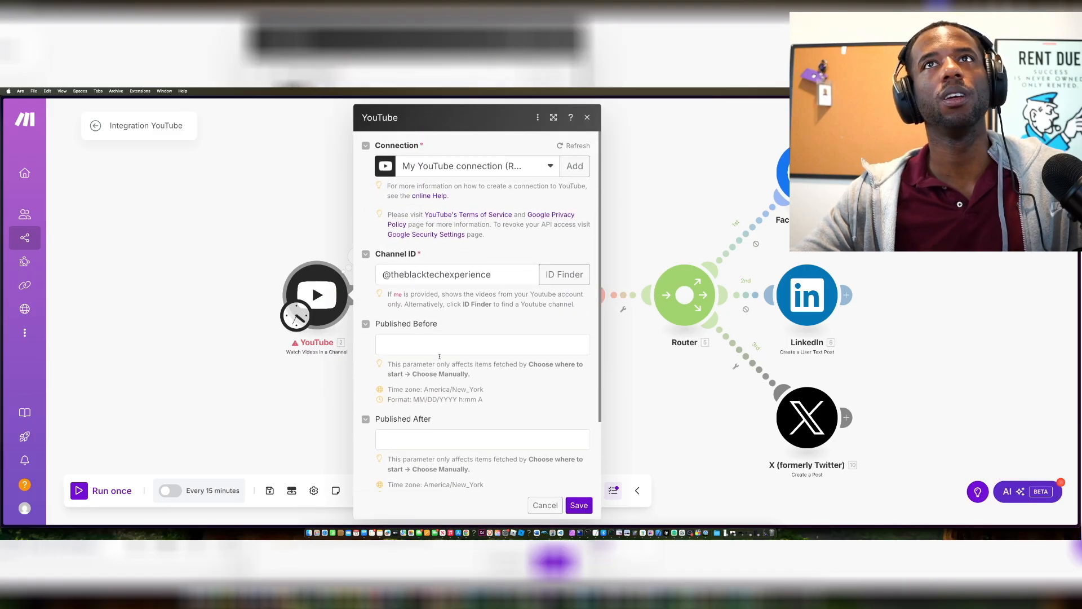
triple_click(444, 280)
key("super+c")
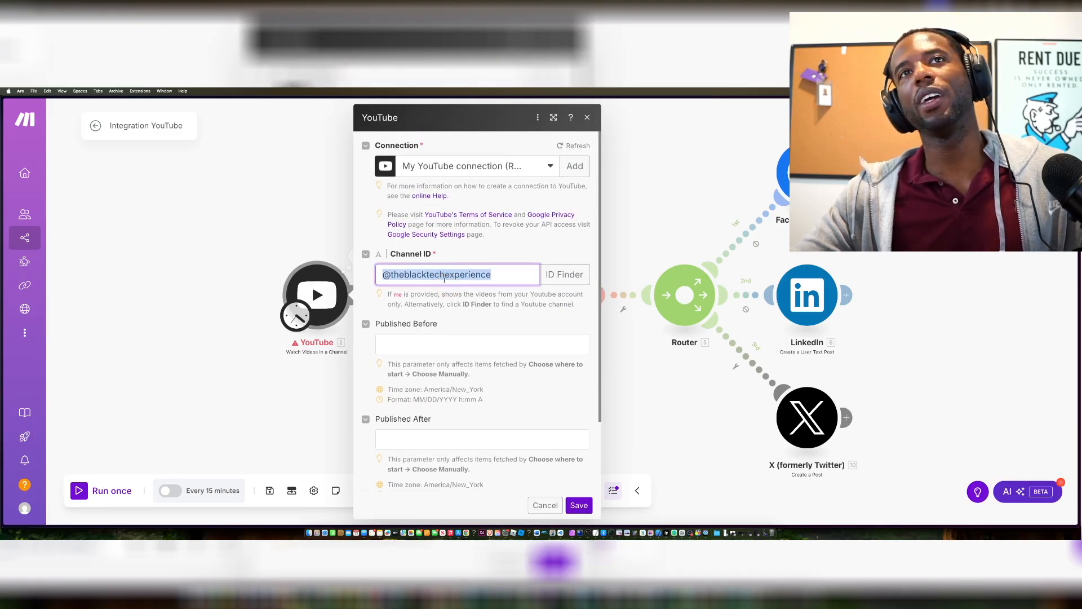
key("BackSpace")
left_click(564, 274)
left_click(655, 265)
key("super+v")
left_click(822, 331)
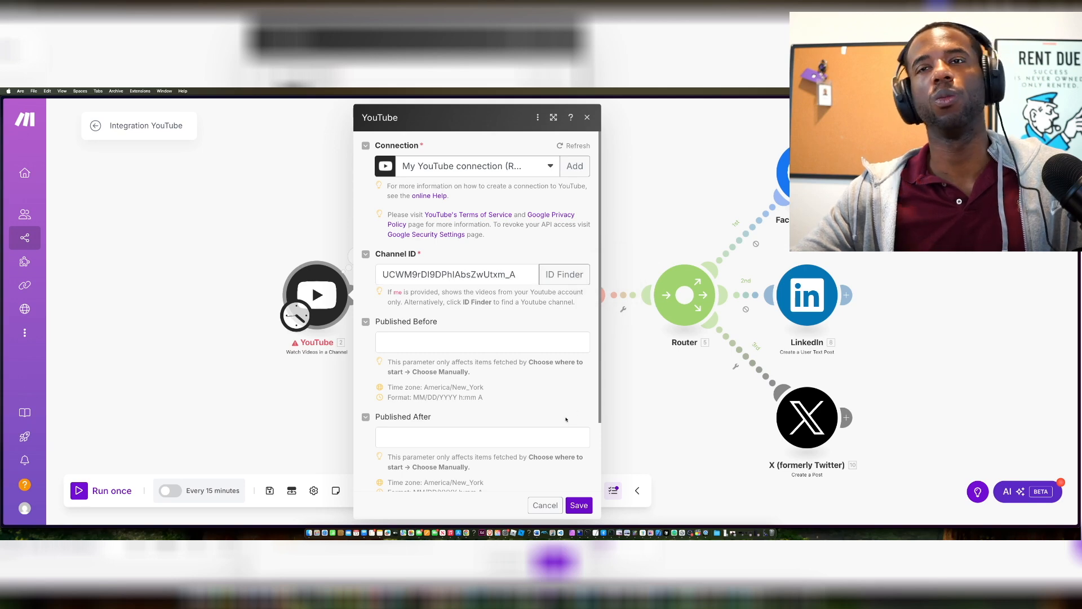
left_click(575, 507)
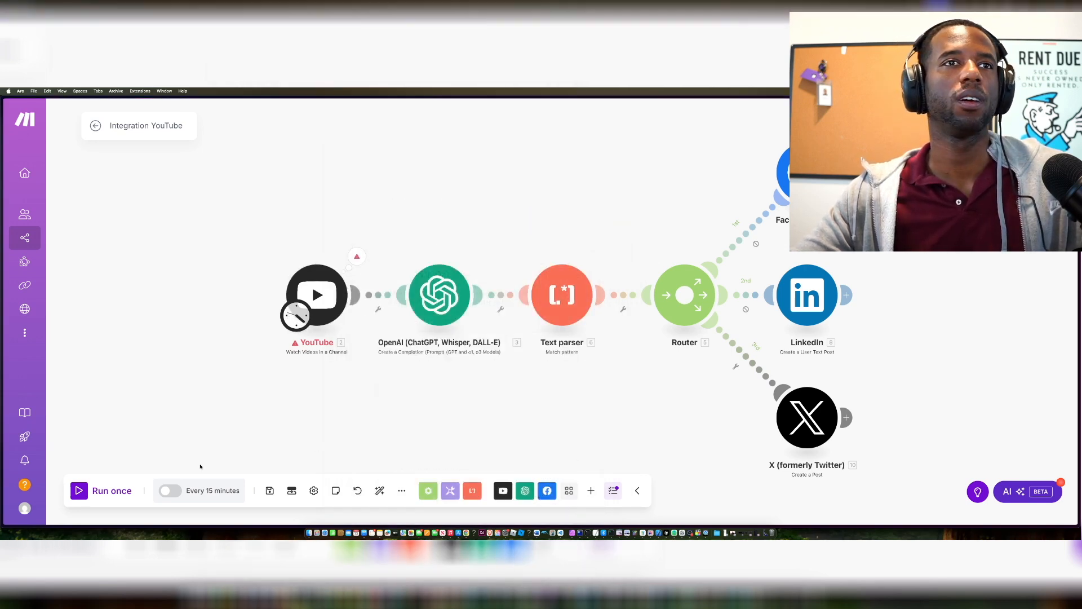
- Run the scenario once and examine the YouTube module's output bundles and the X module's run details
left_click(120, 492)
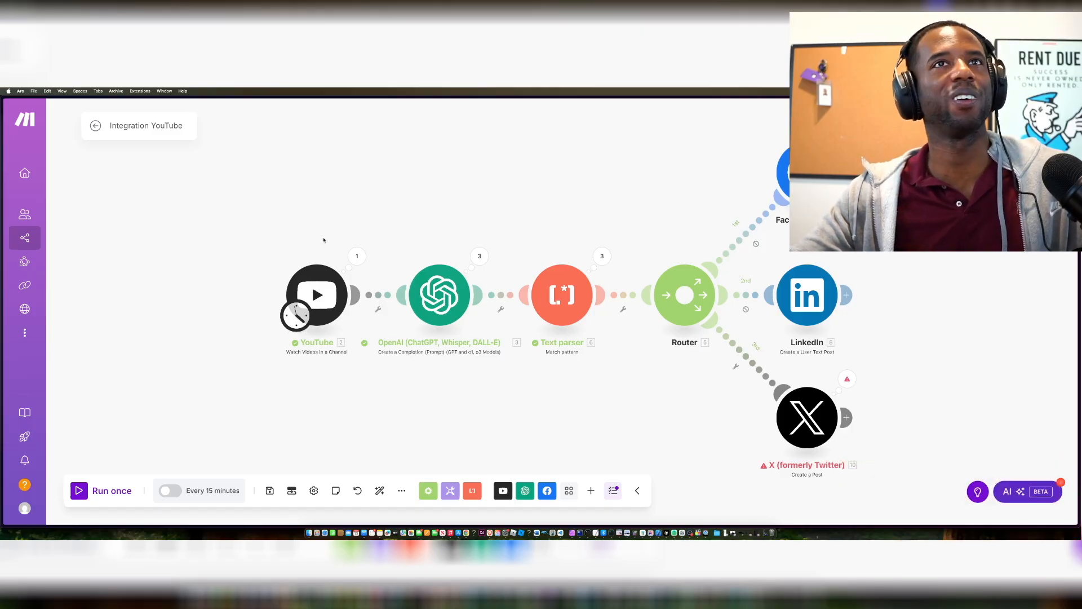
left_click(356, 257)
scroll(452, 249, "down", 1)
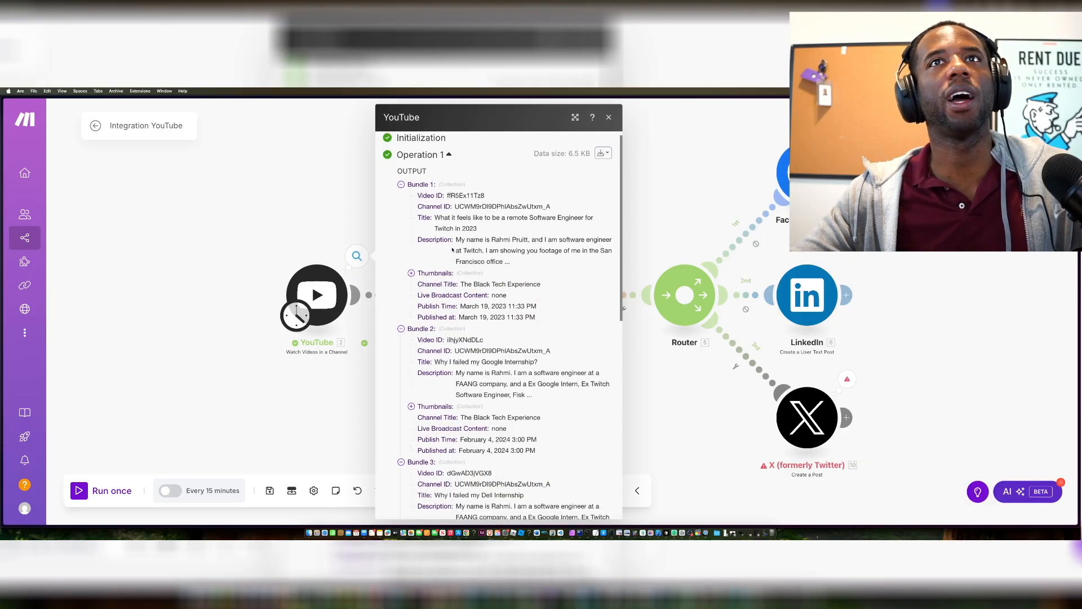
scroll(452, 250, "down", 1)
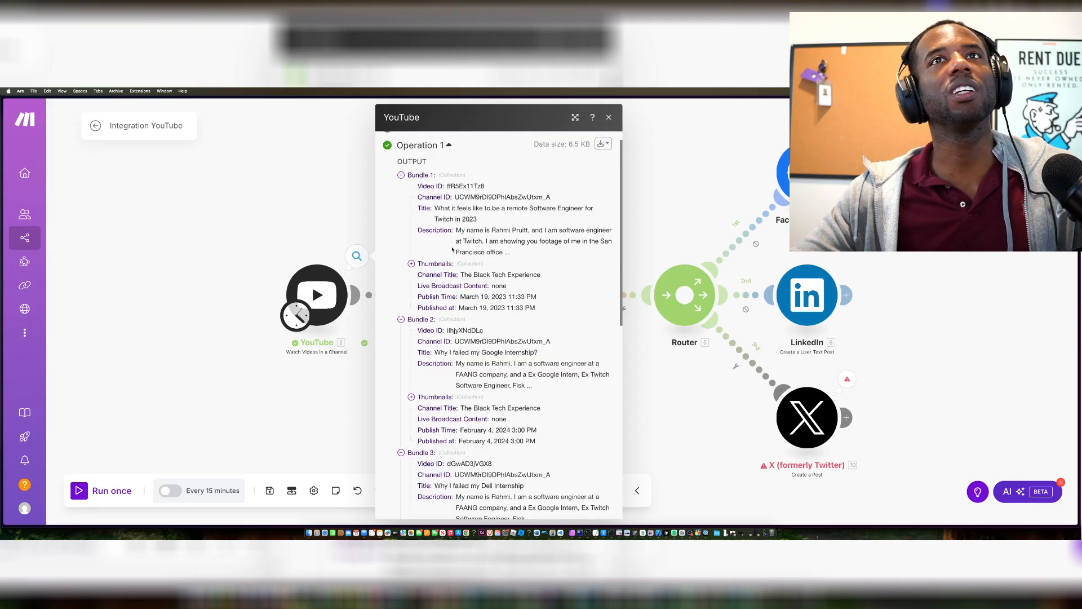
scroll(452, 249, "down", 1)
scroll(452, 249, "down", 10)
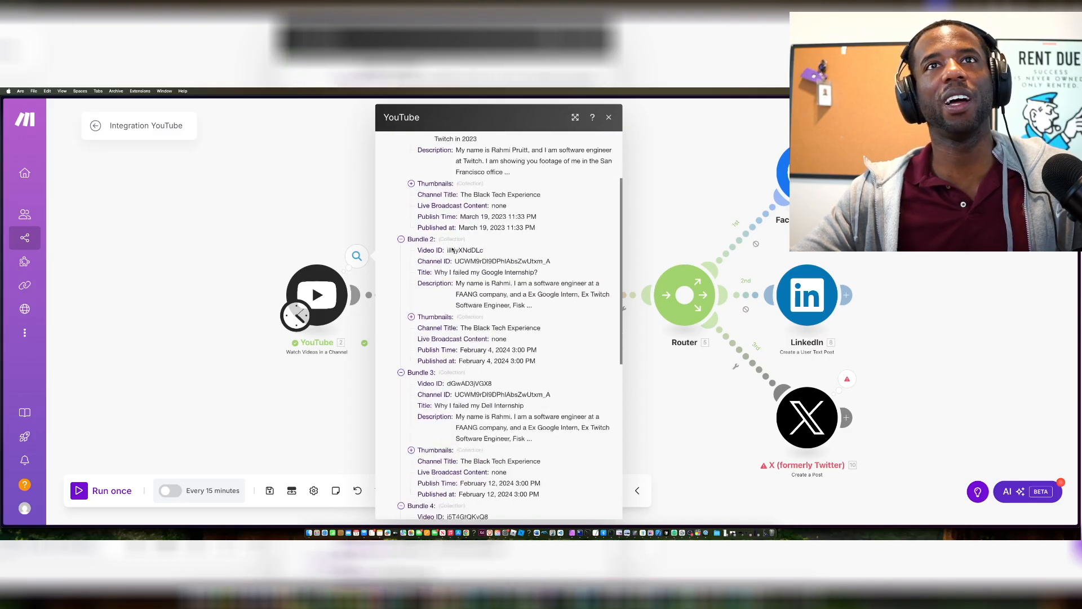
scroll(453, 237, "up", 10)
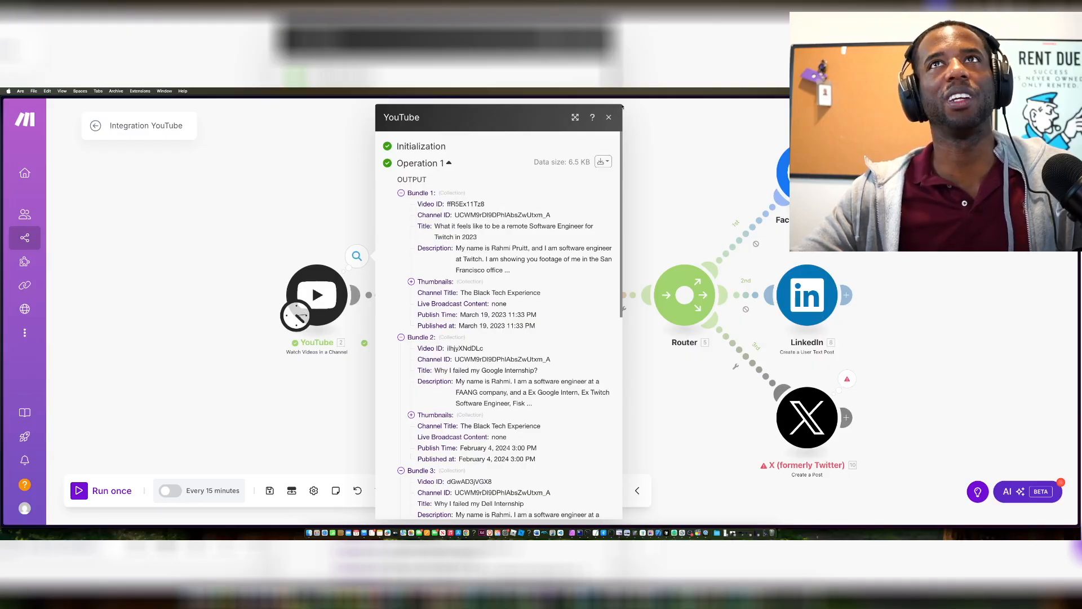
left_click(608, 117)
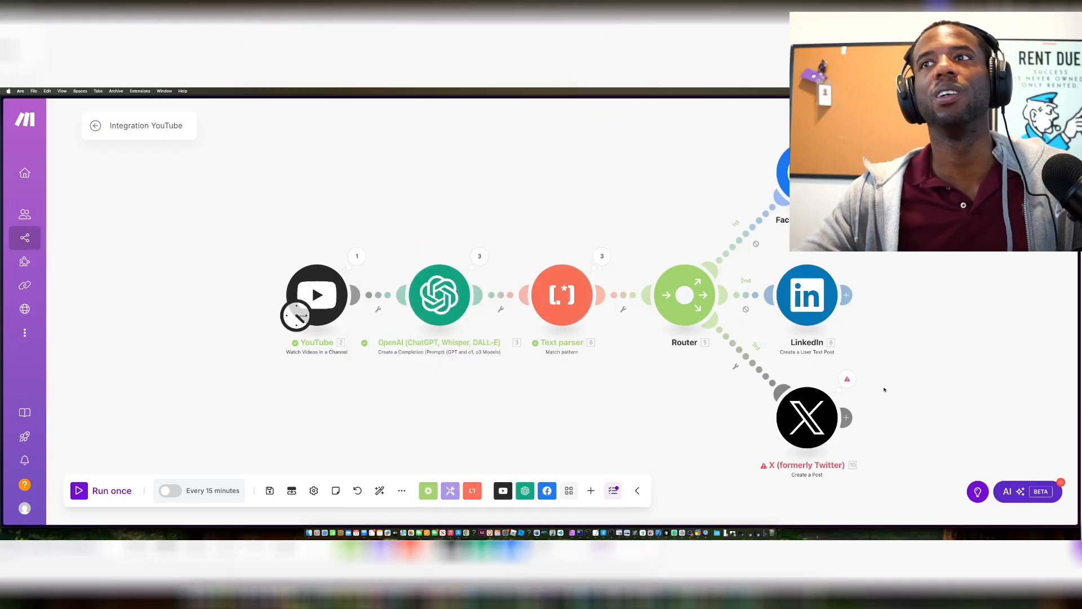
left_click(847, 379)
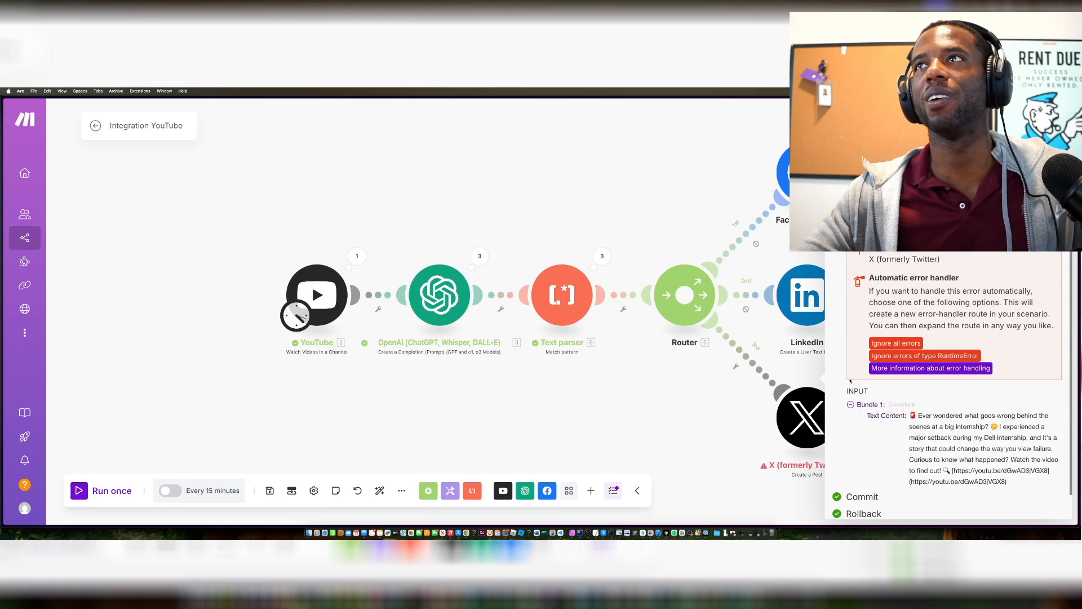